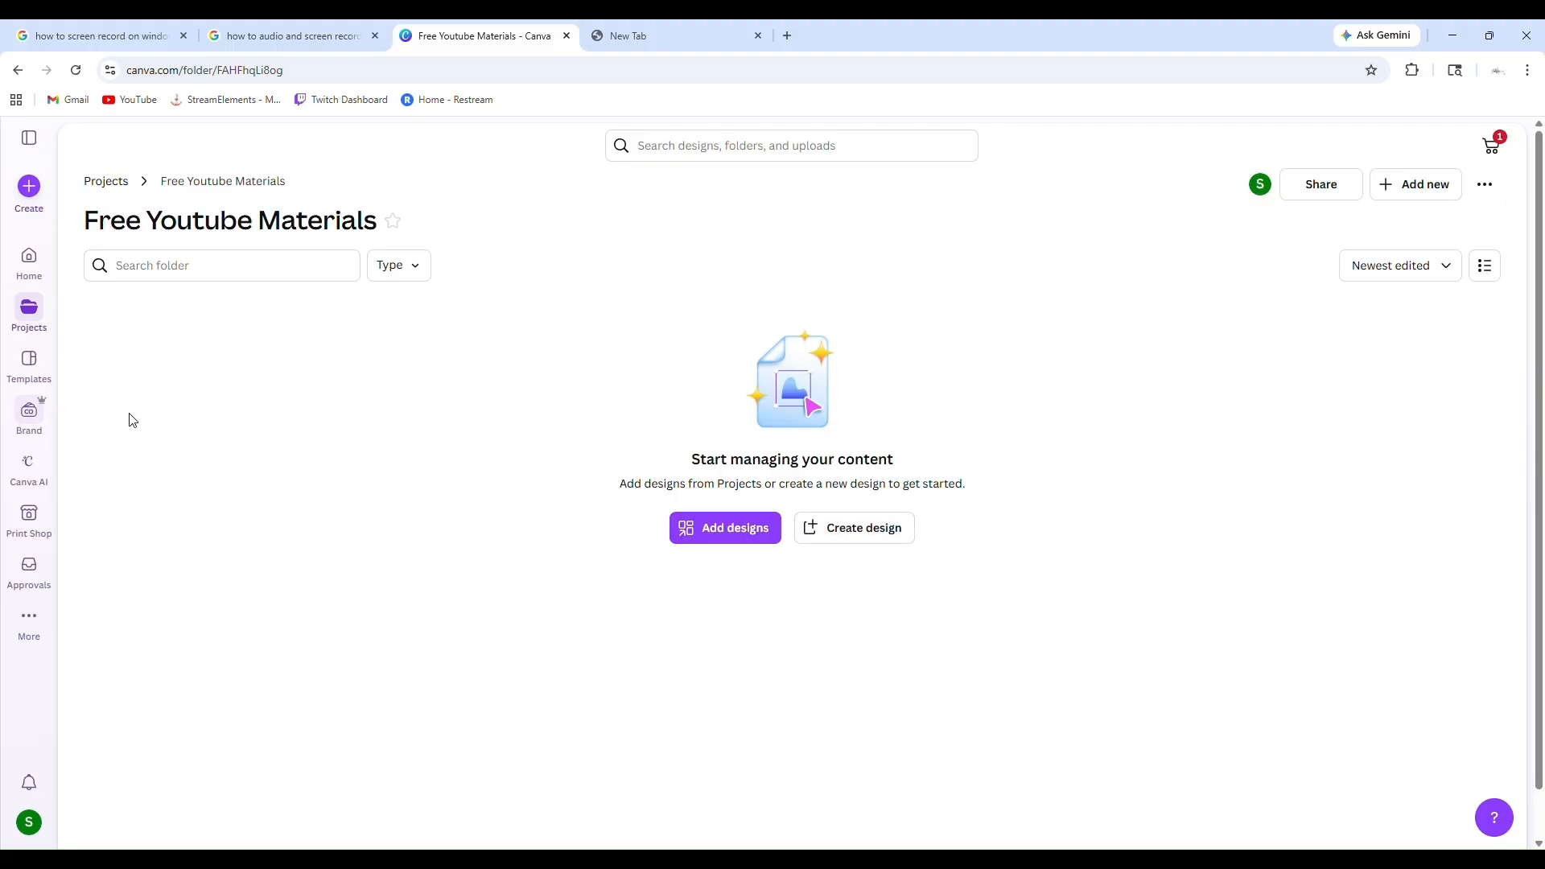
Create a new custom-size design 3 in wide and 6 in high in the Free Youtube Materials folder
left_click(837, 537)
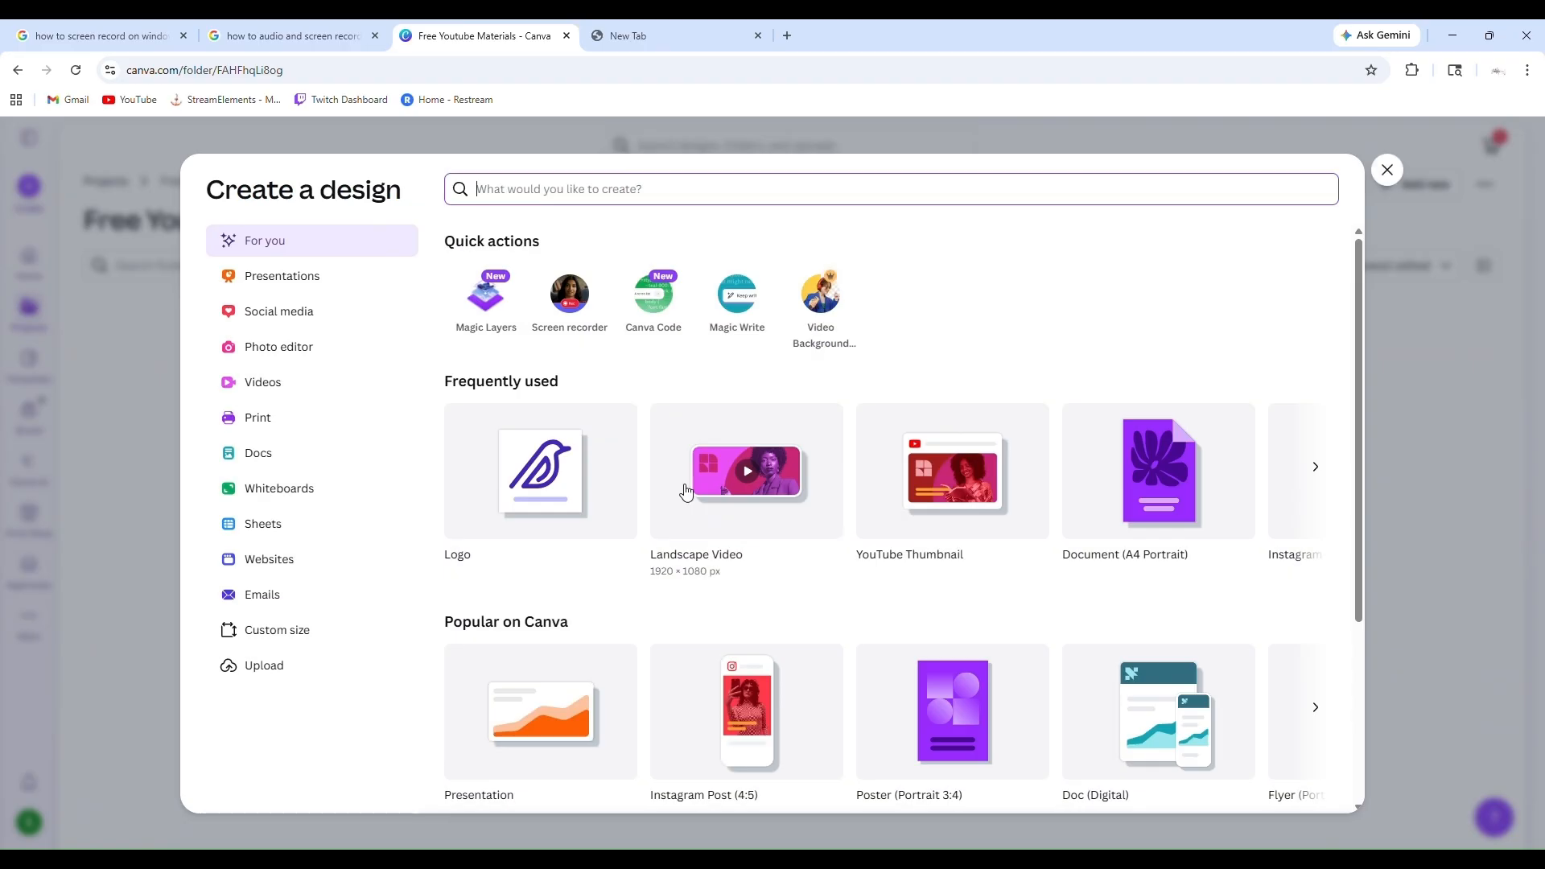
left_click(313, 641)
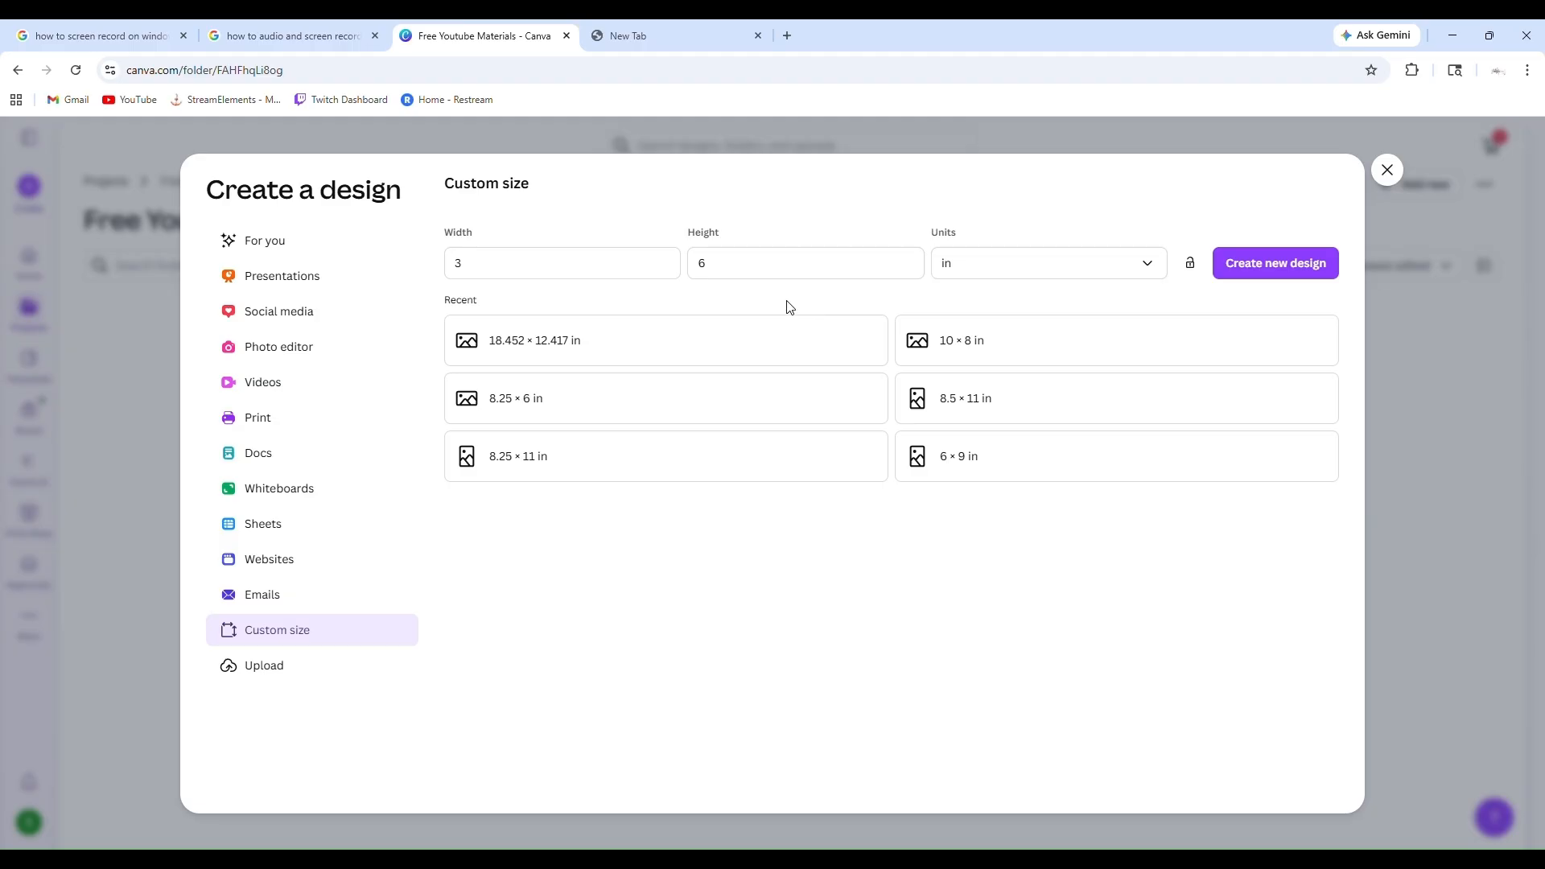
left_click(1301, 265)
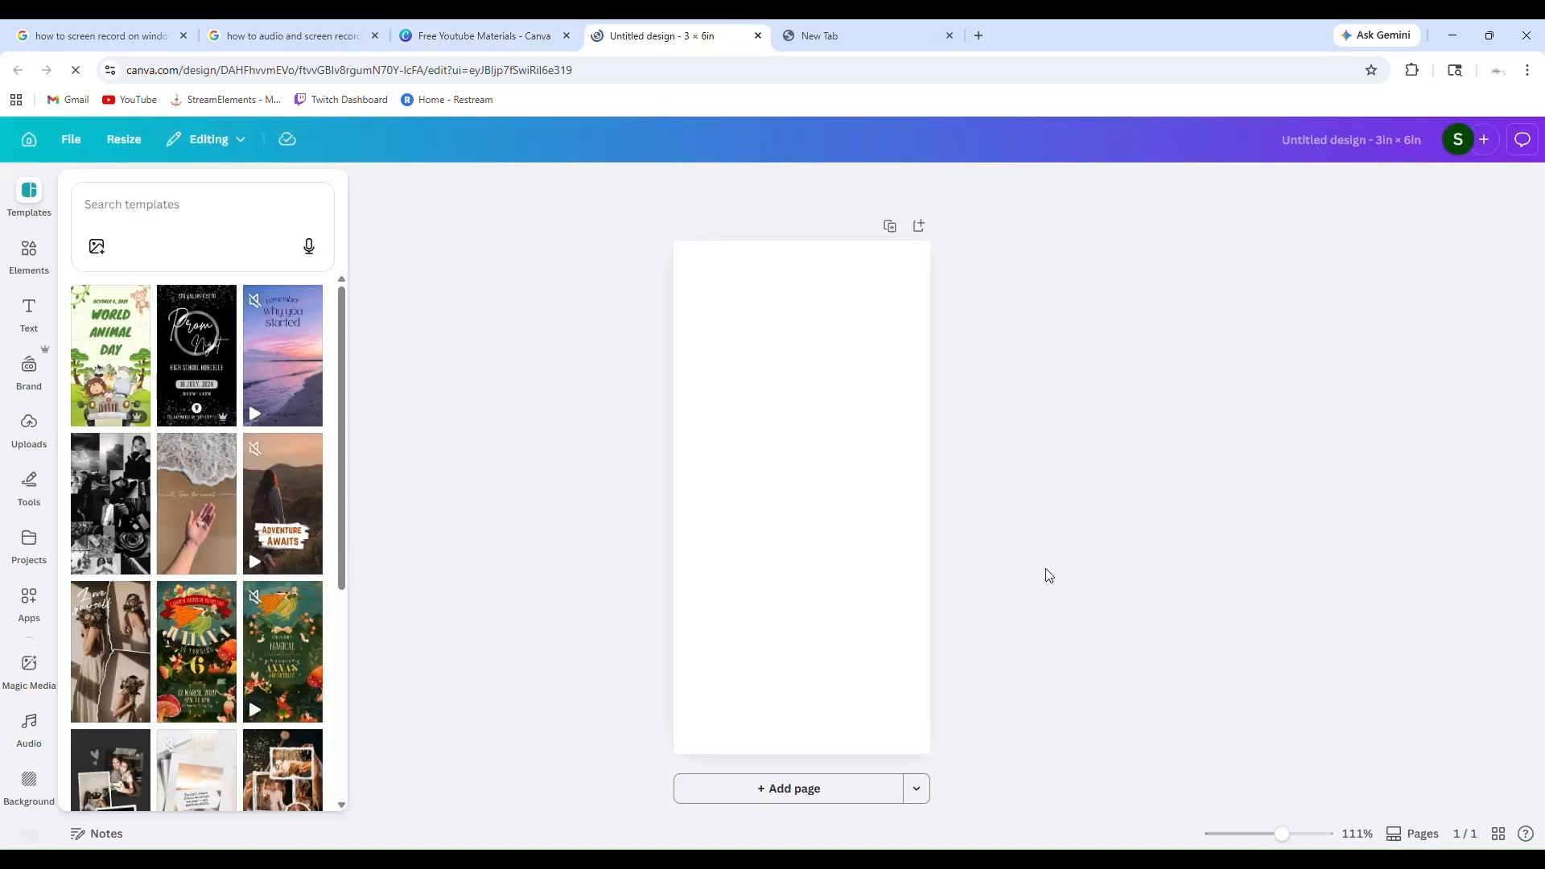
Add a second blank page to the 3 × 6 in design
left_click(786, 802)
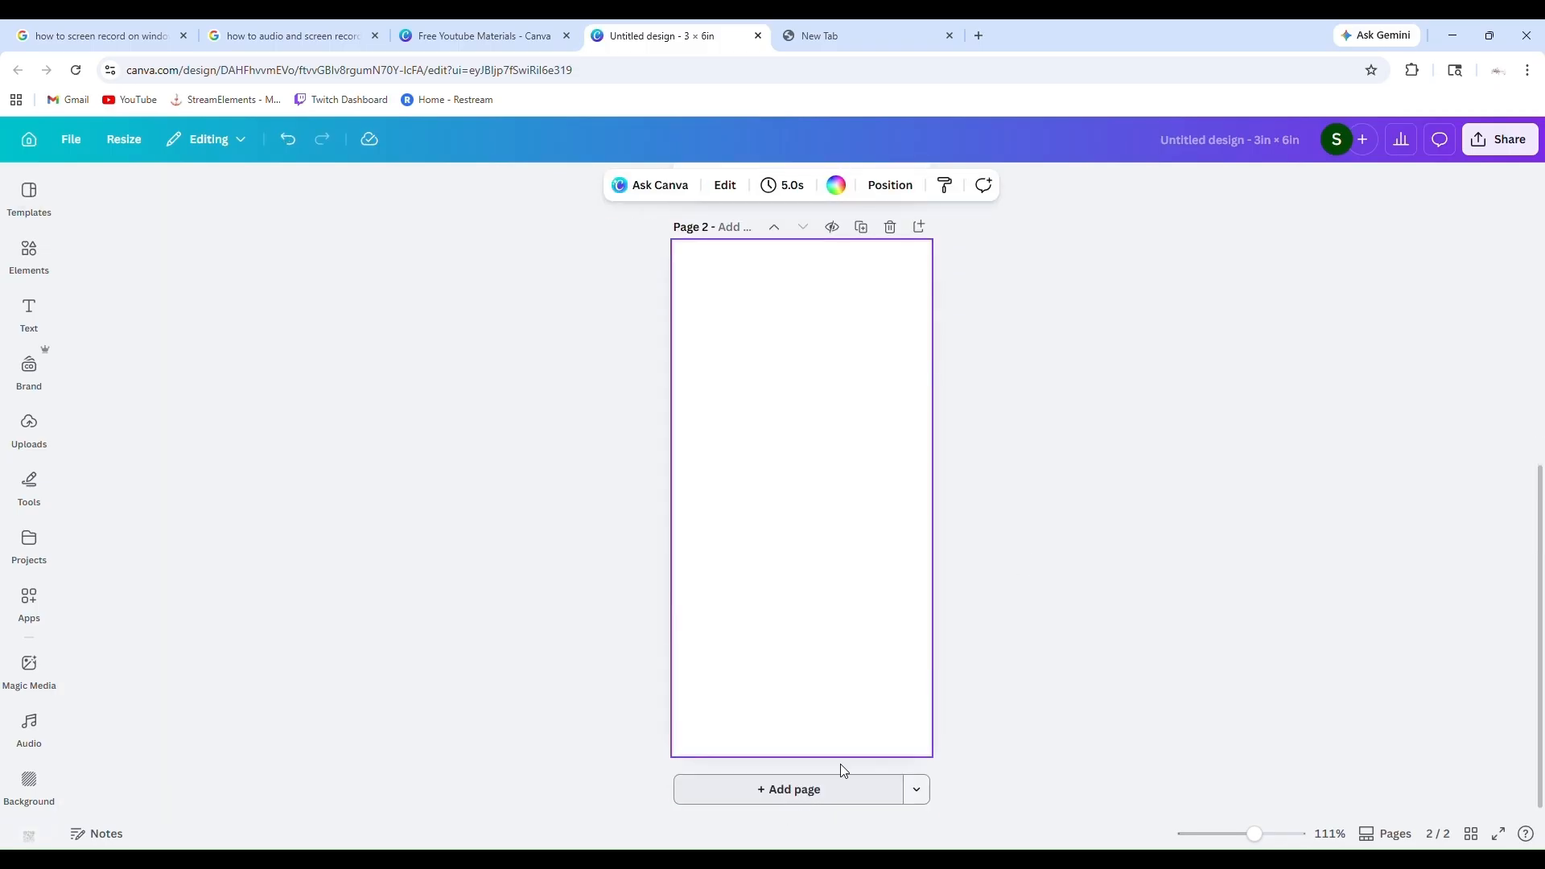
scroll(771, 397, "up", 4)
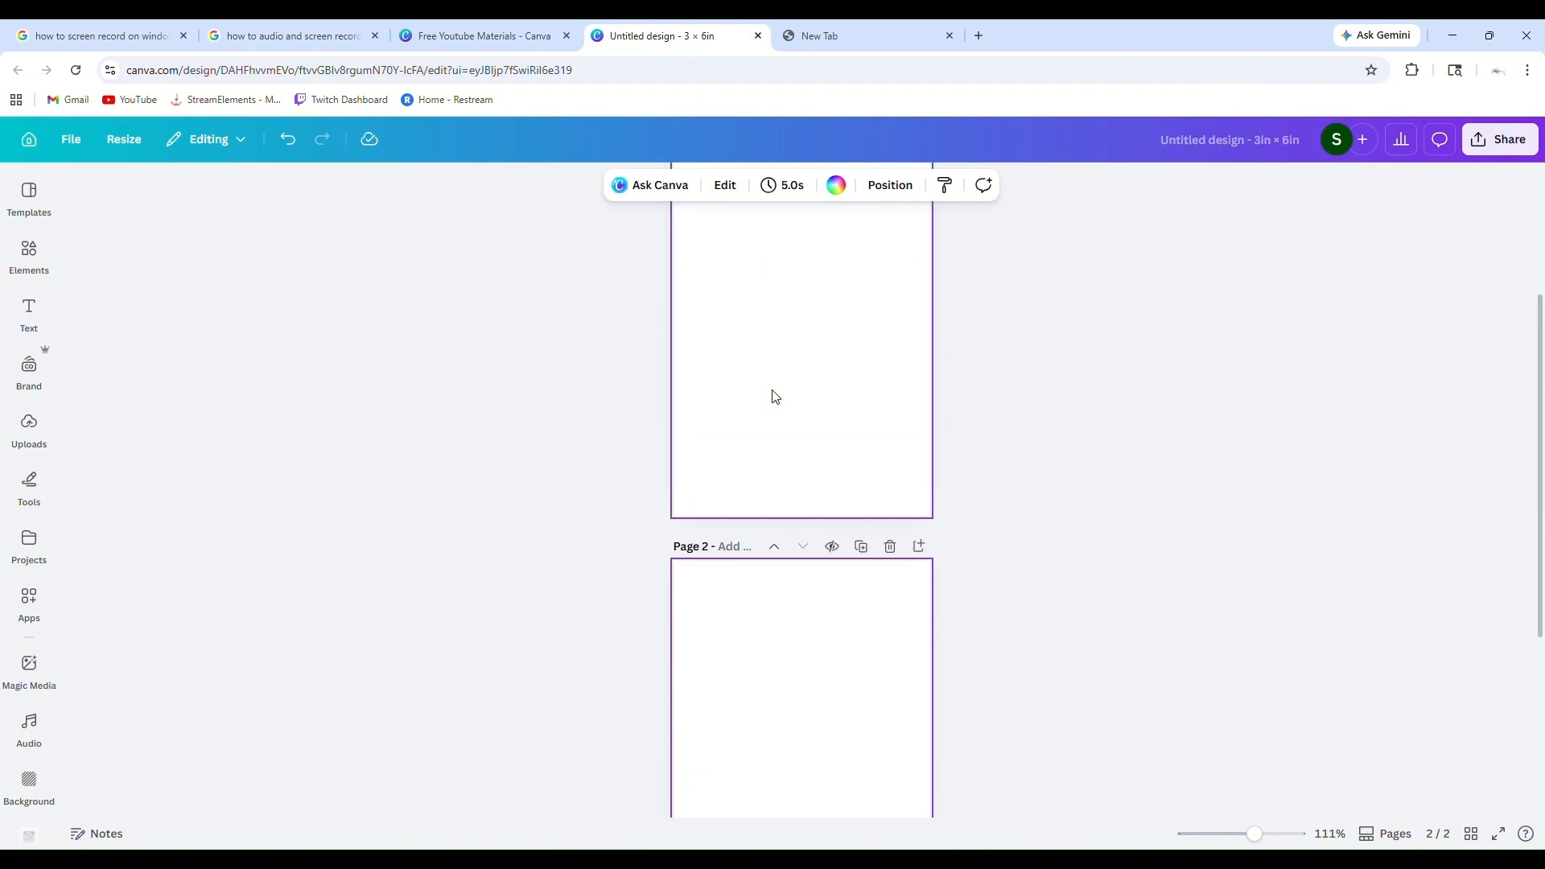
scroll(772, 397, "down", 4)
scroll(772, 397, "up", 6)
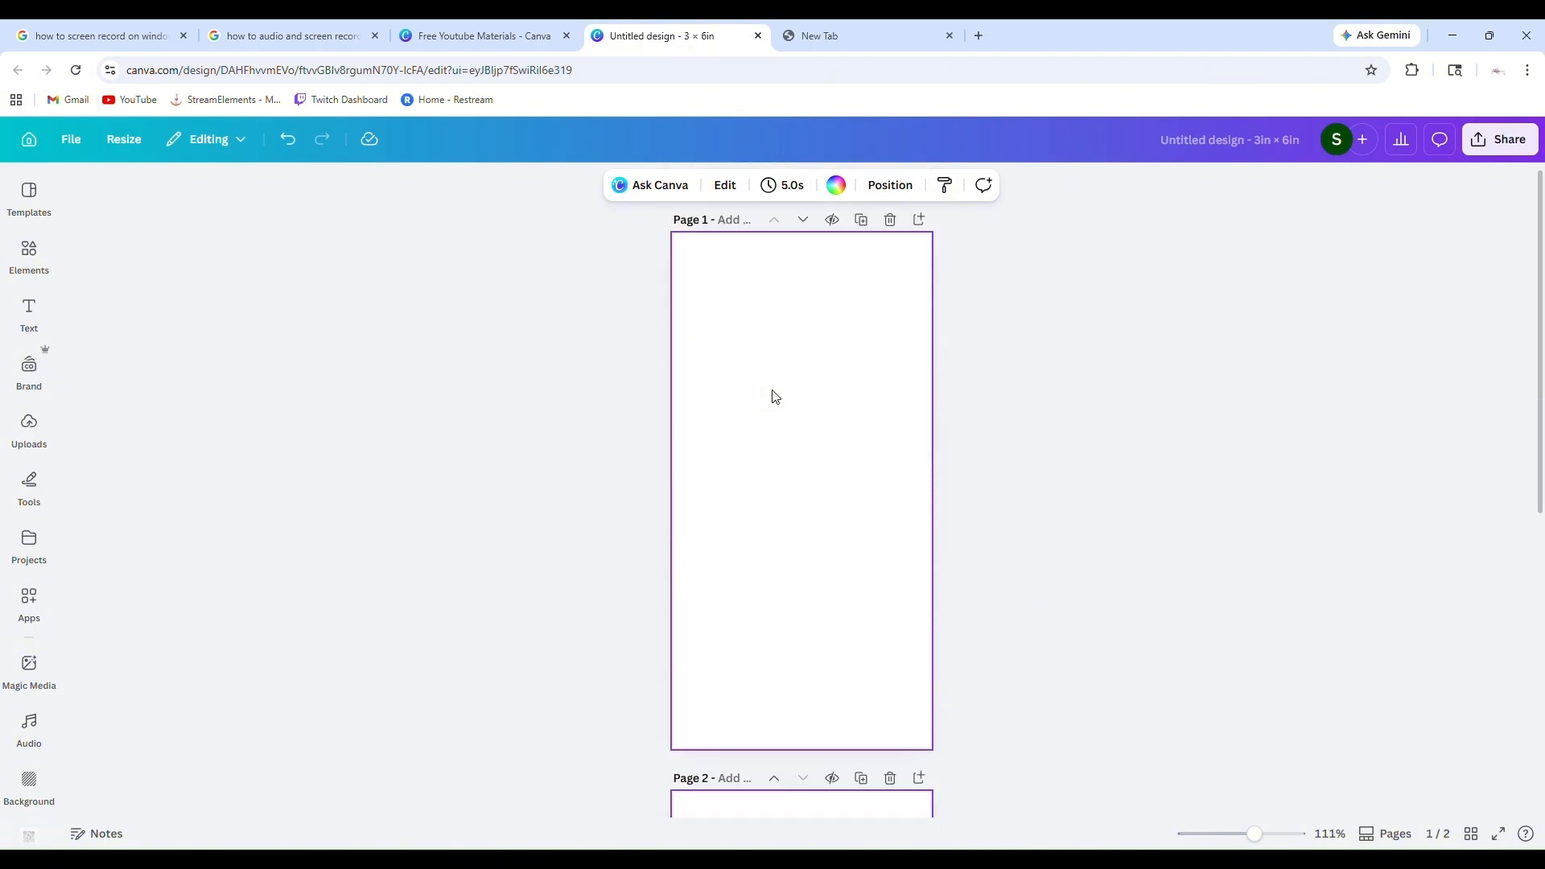
scroll(772, 397, "down", 5)
Make a resized copy of page 2 using the recent custom size 6 × 3 in
right_click(789, 503)
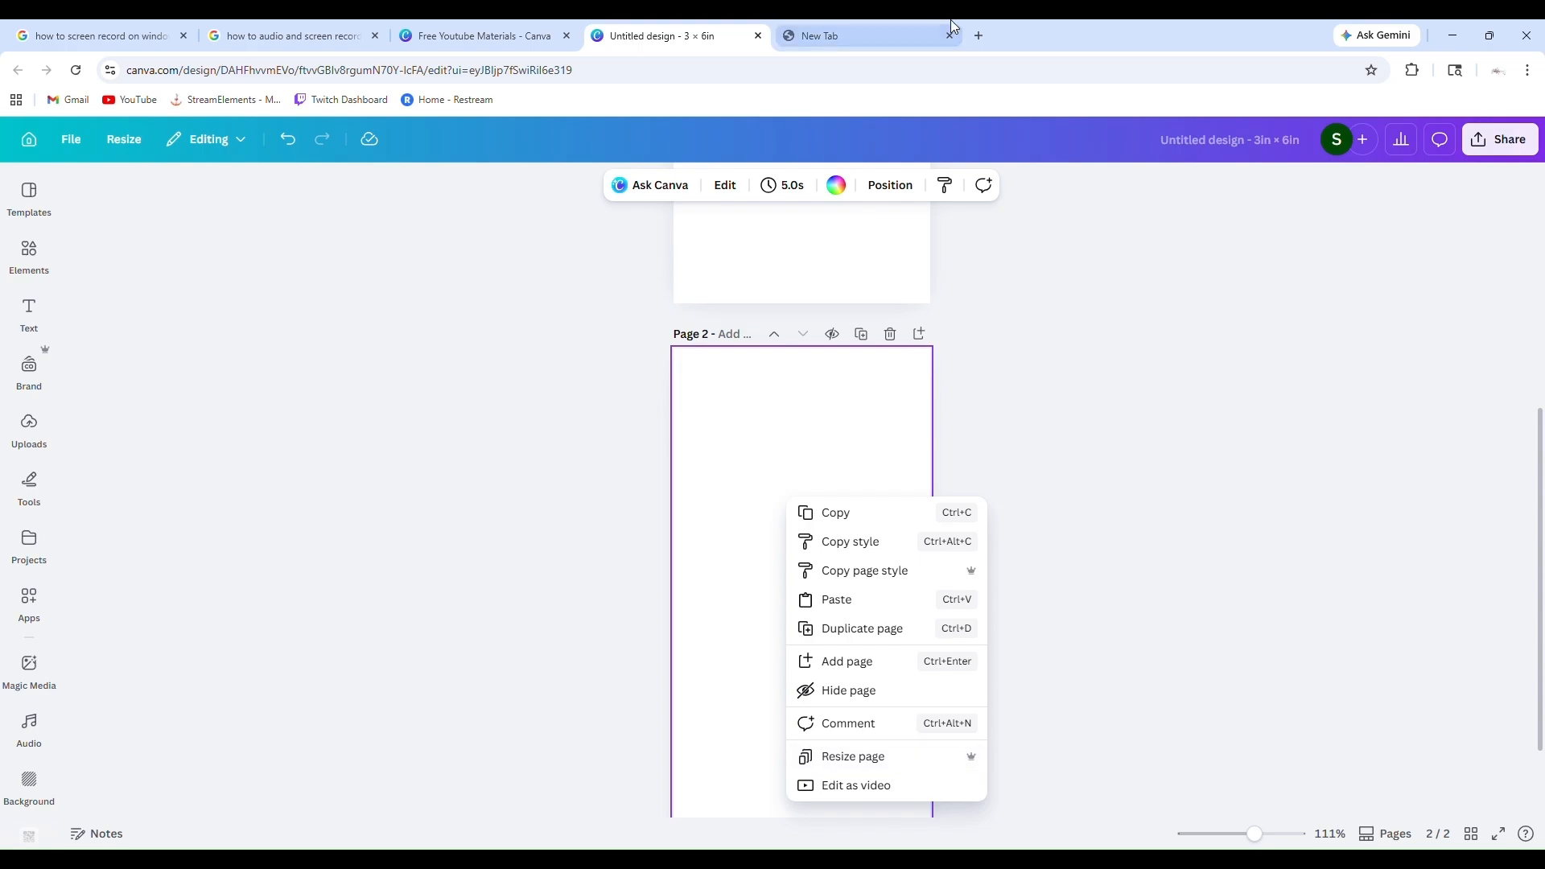
left_click(489, 35)
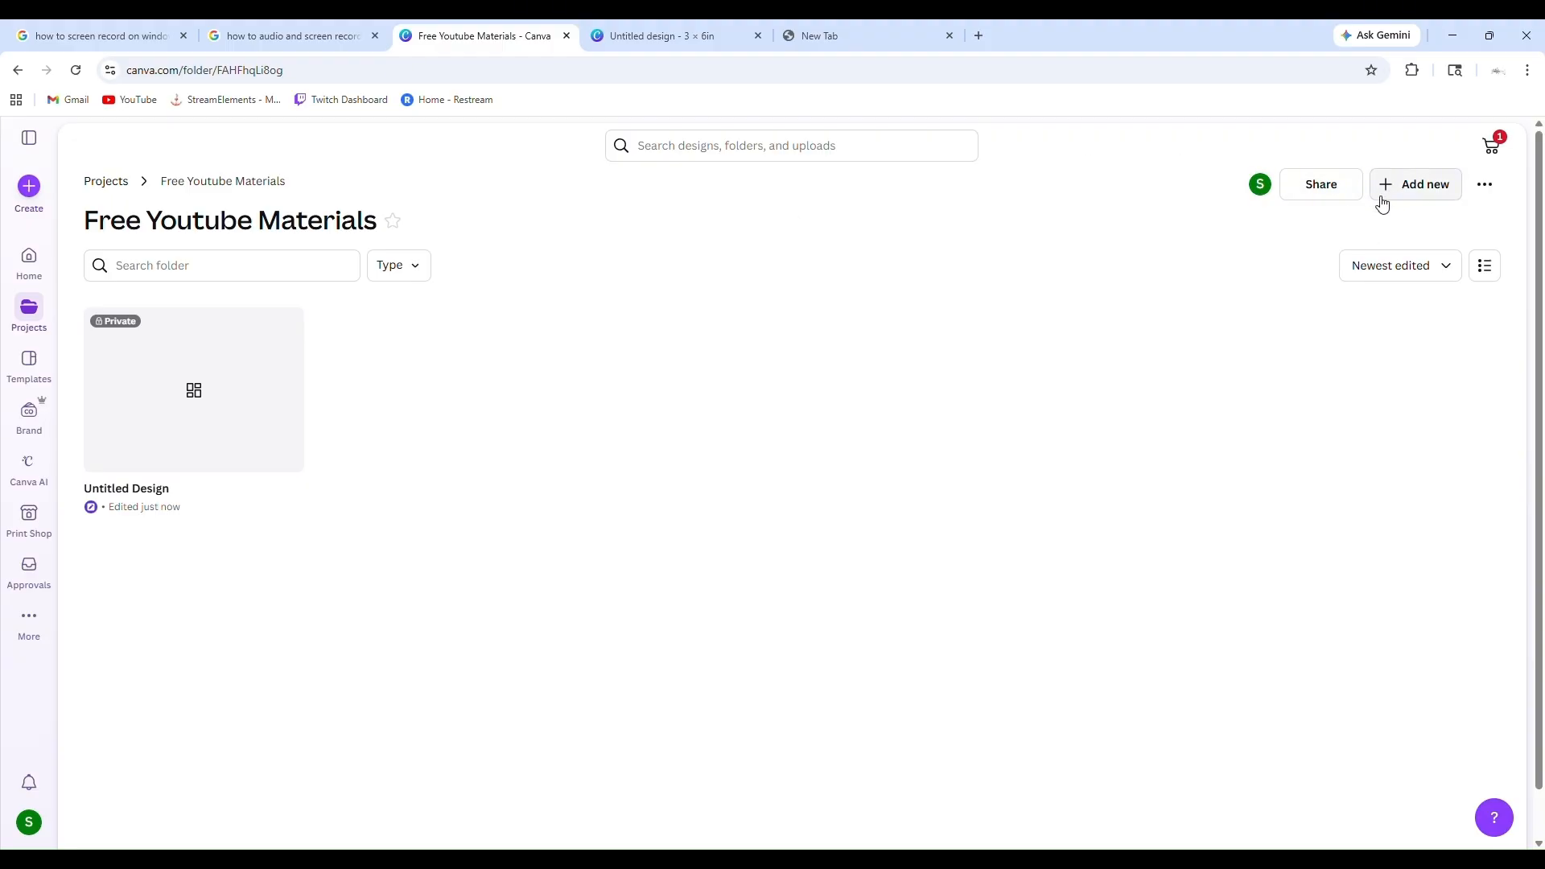
left_click(688, 42)
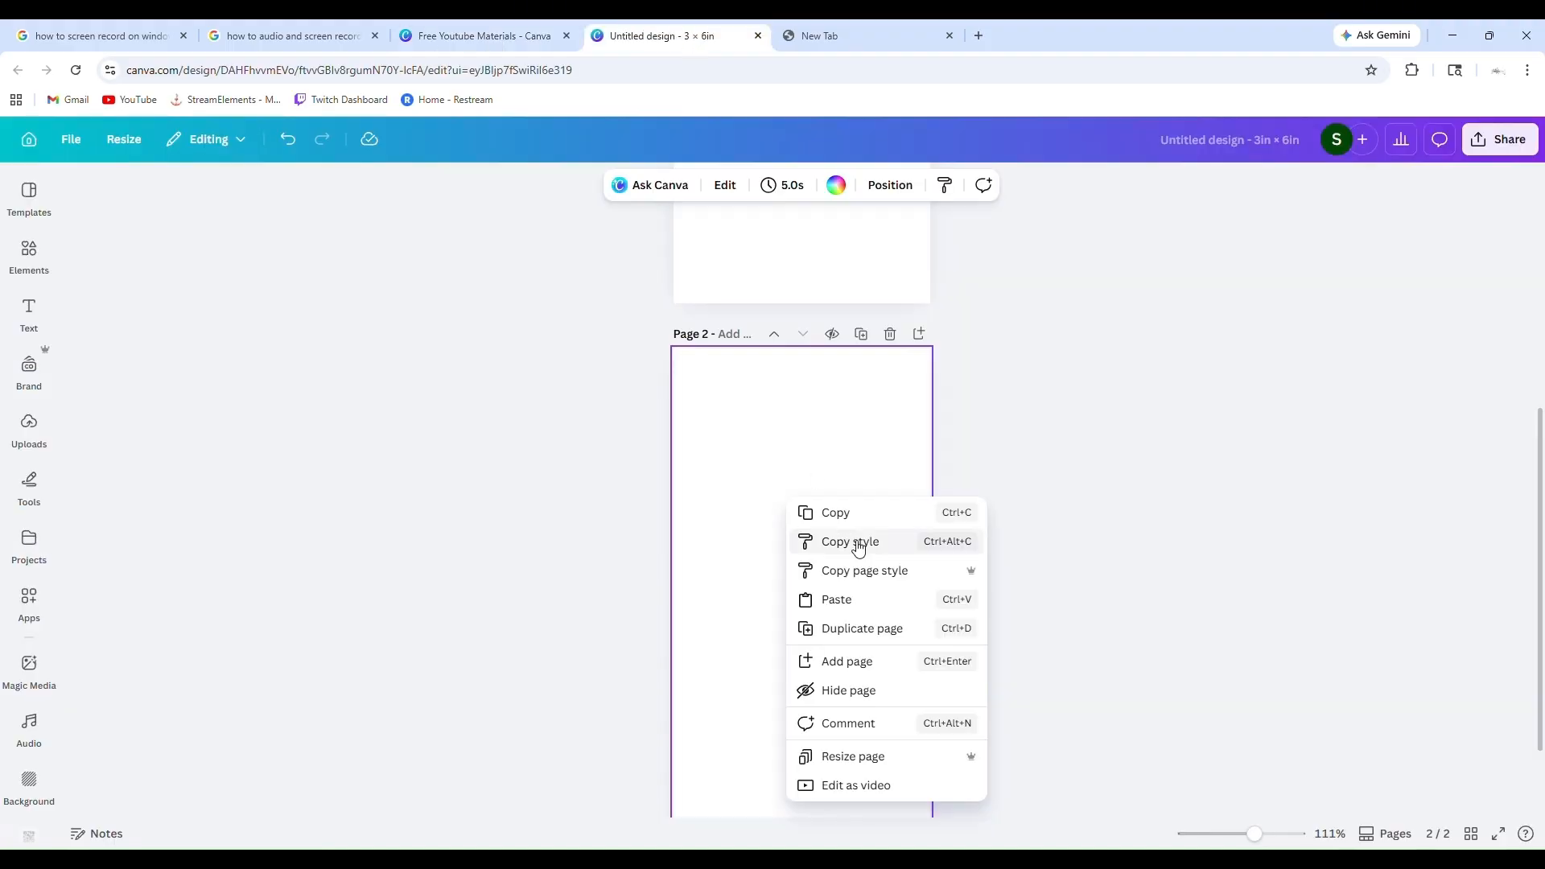
left_click(859, 770)
scroll(865, 735, "down", 1)
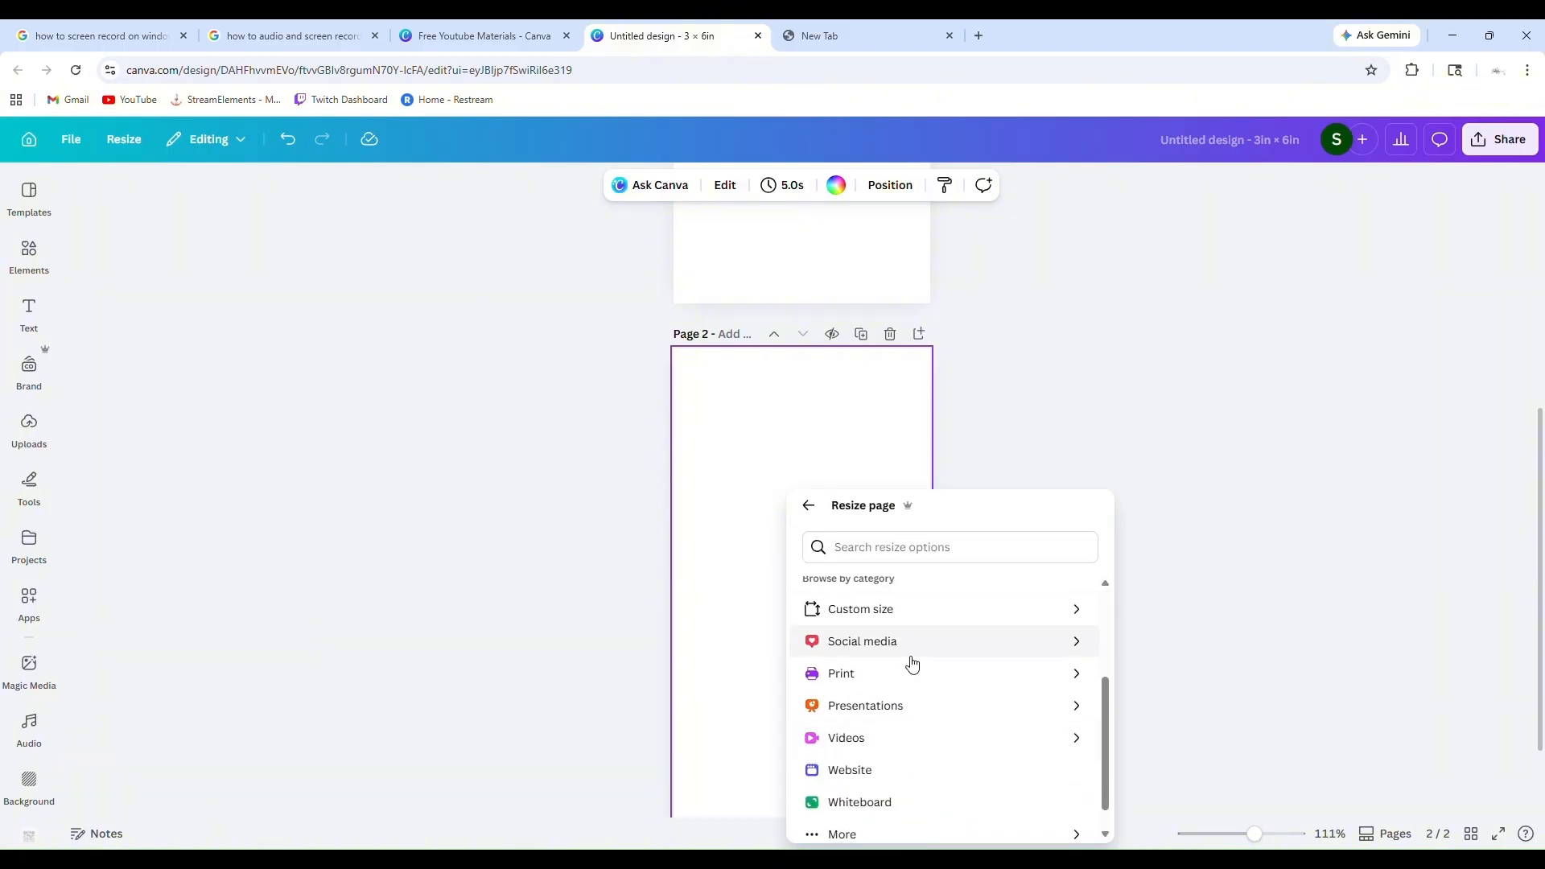
left_click(883, 682)
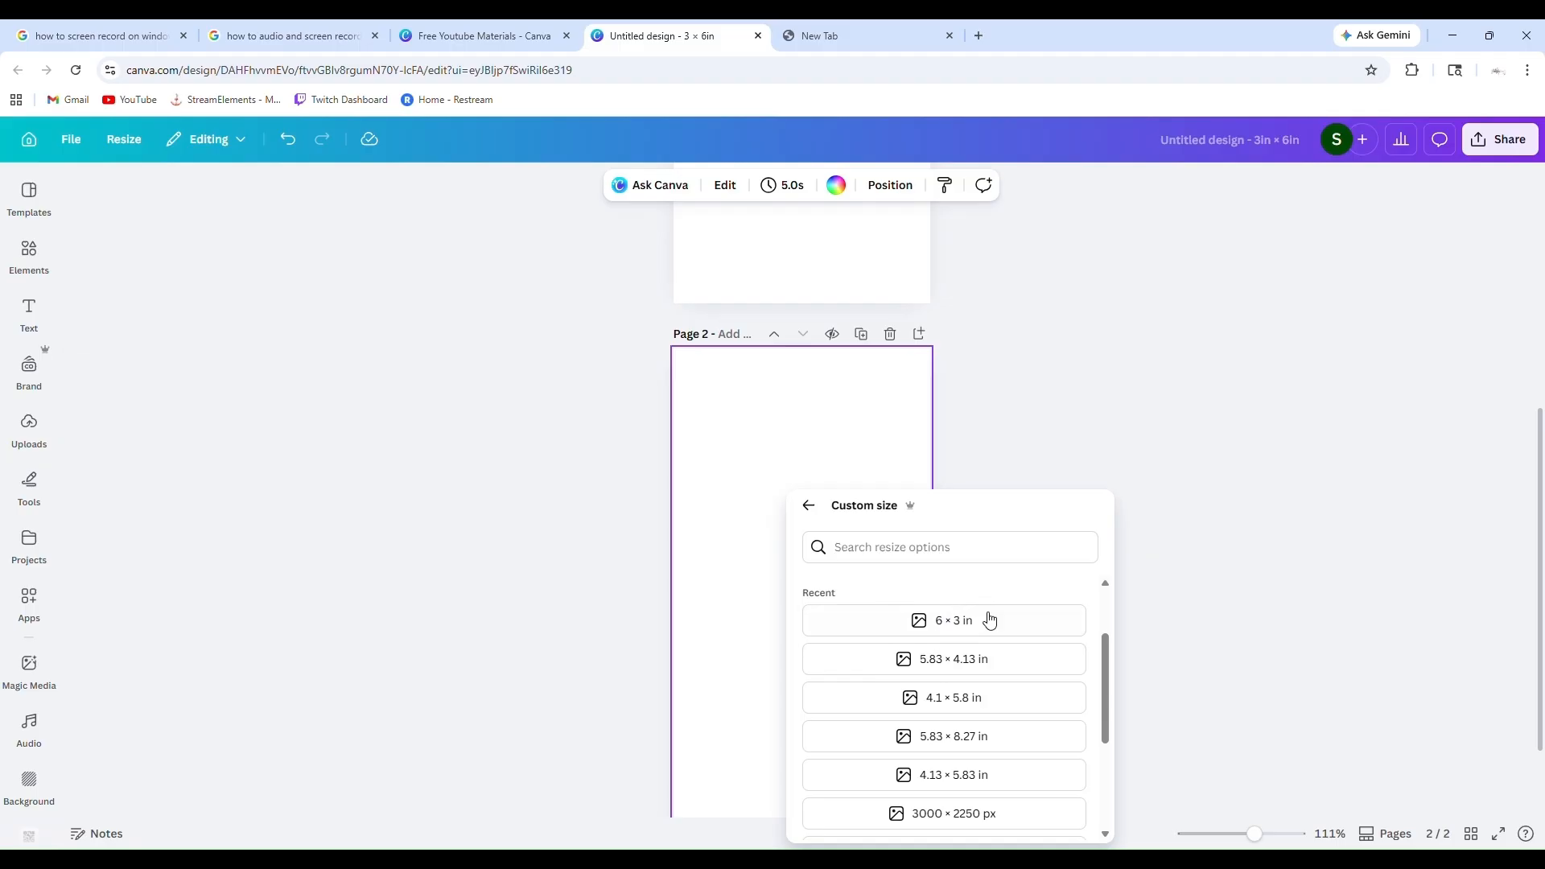
scroll(935, 625, "down", 1)
scroll(935, 625, "down", 3)
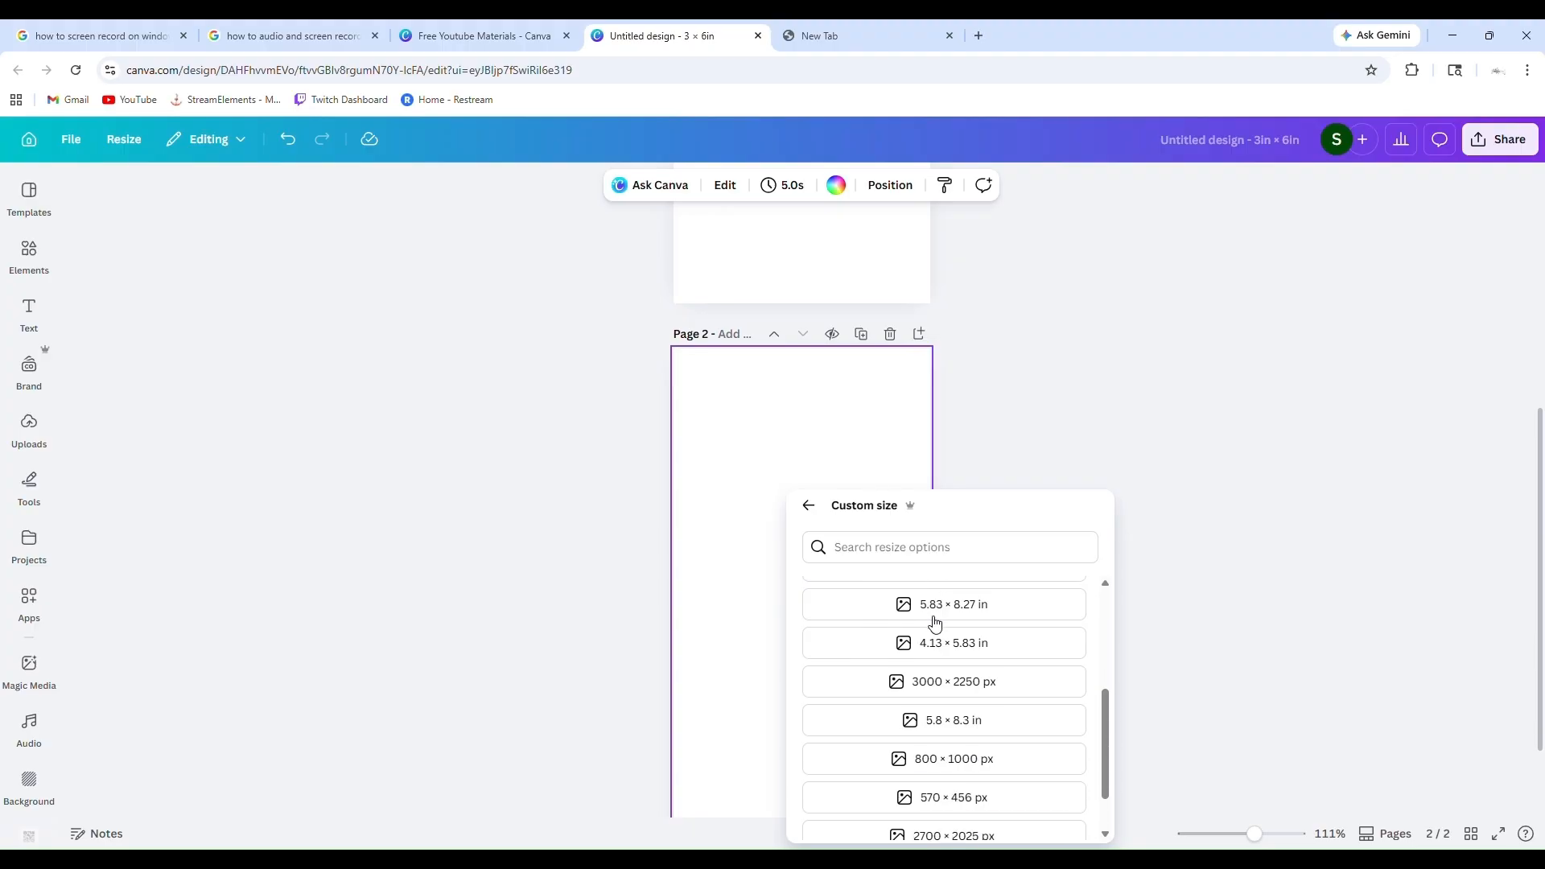
scroll(935, 625, "up", 4)
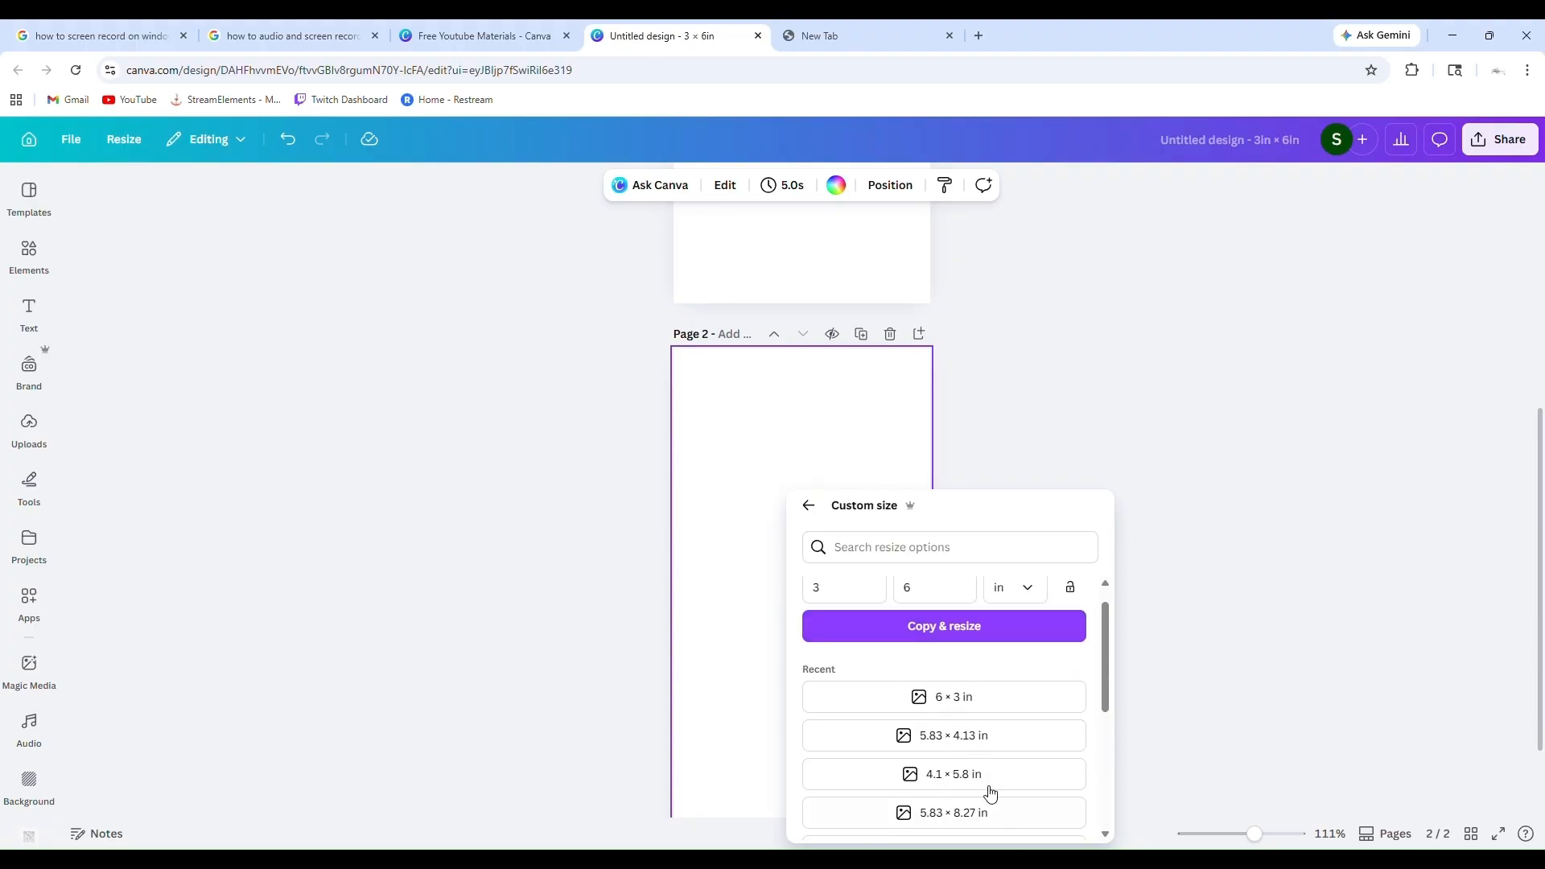
scroll(973, 703, "down", 3)
scroll(958, 702, "up", 1)
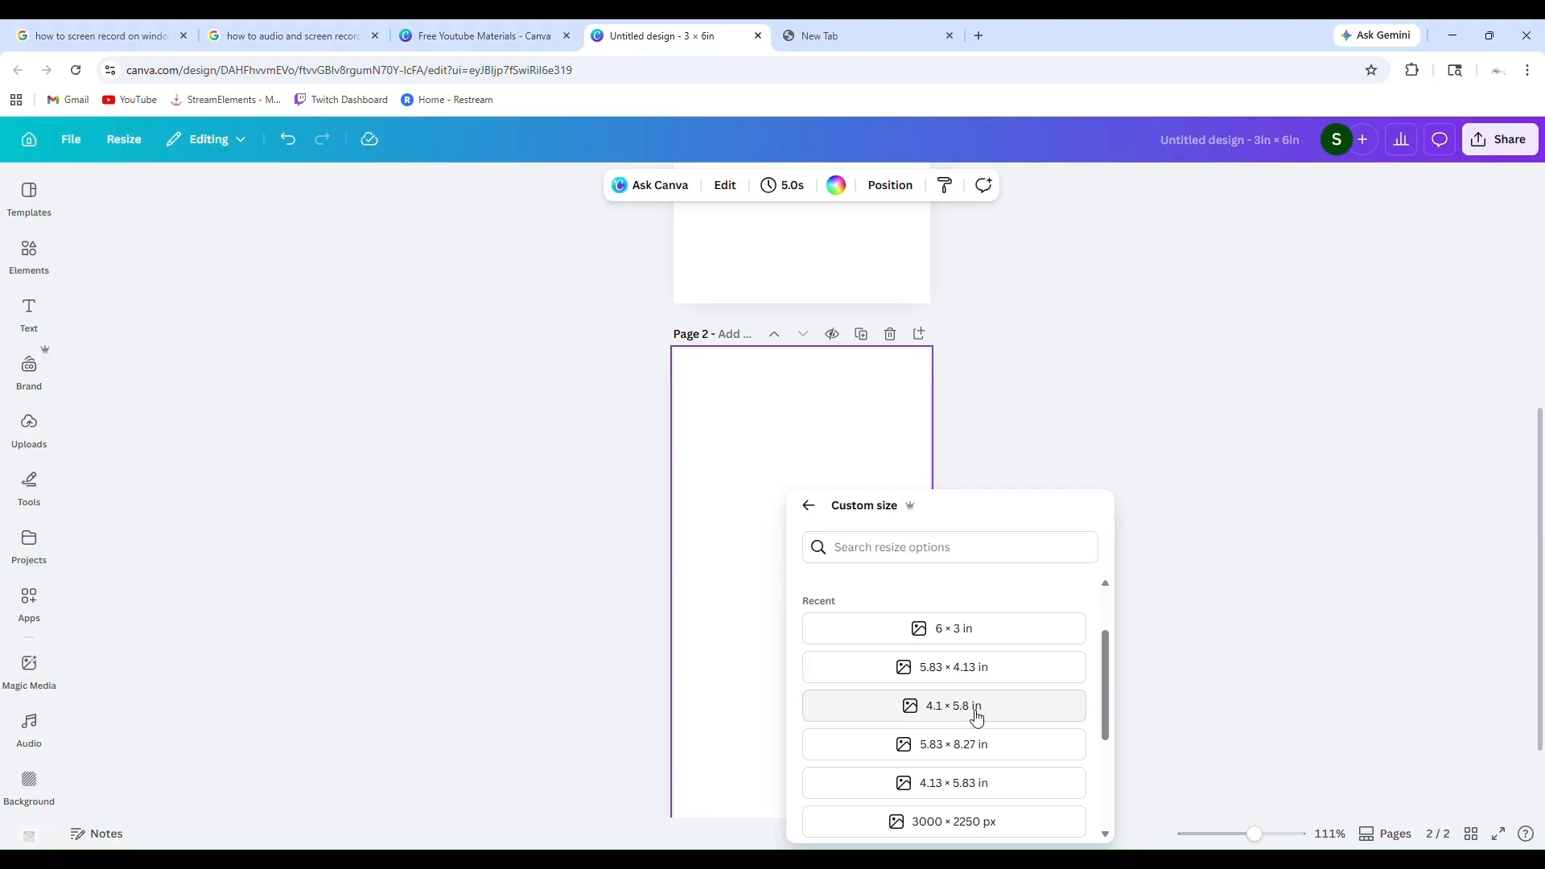
scroll(976, 713, "up", 1)
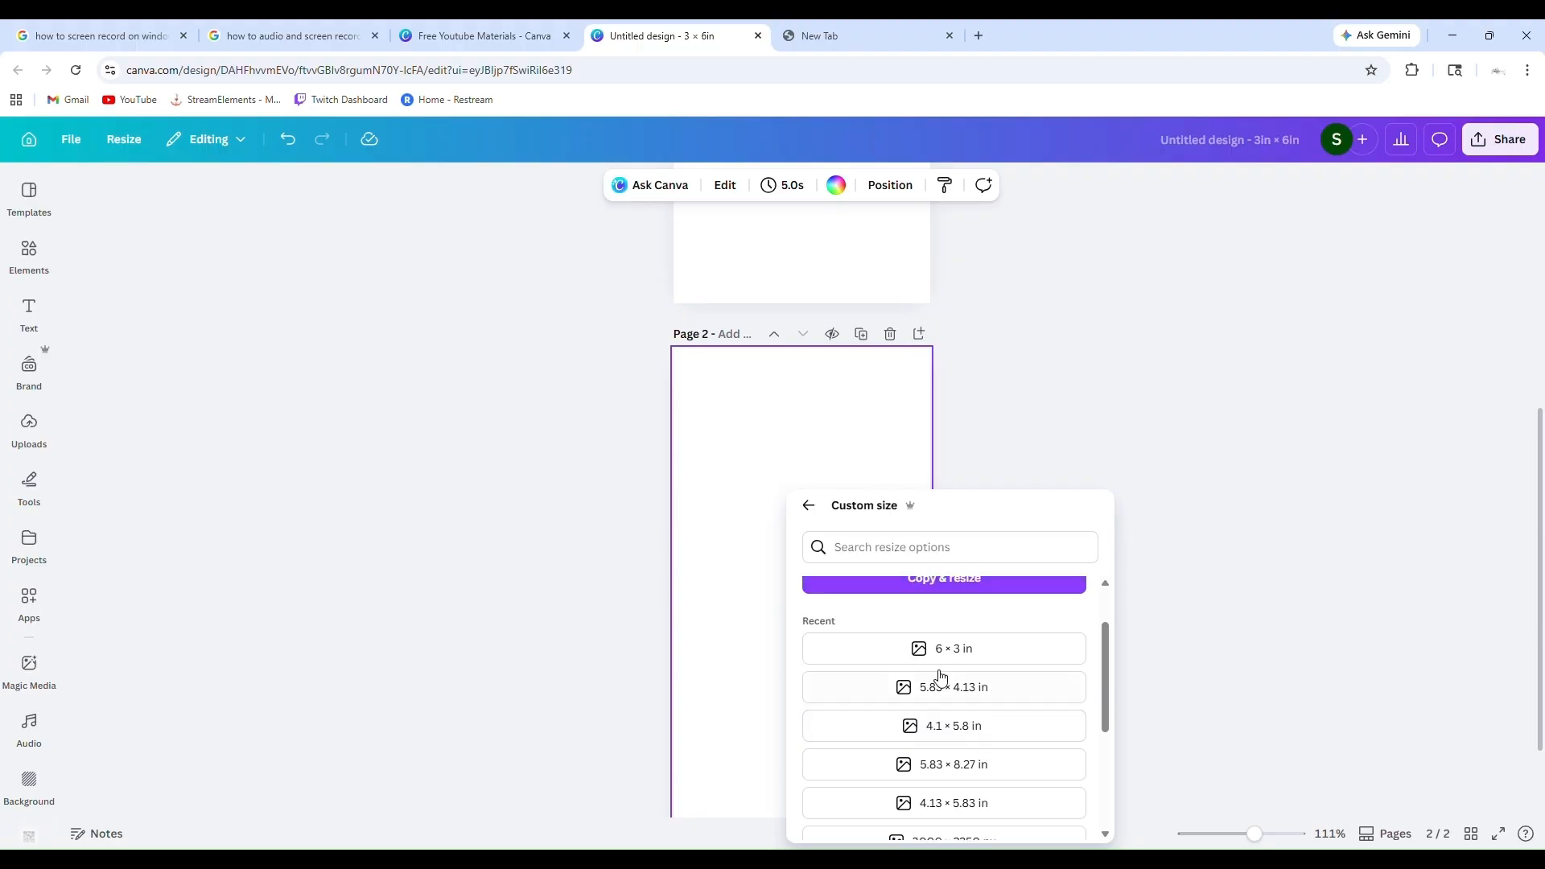
scroll(930, 658, "up", 2)
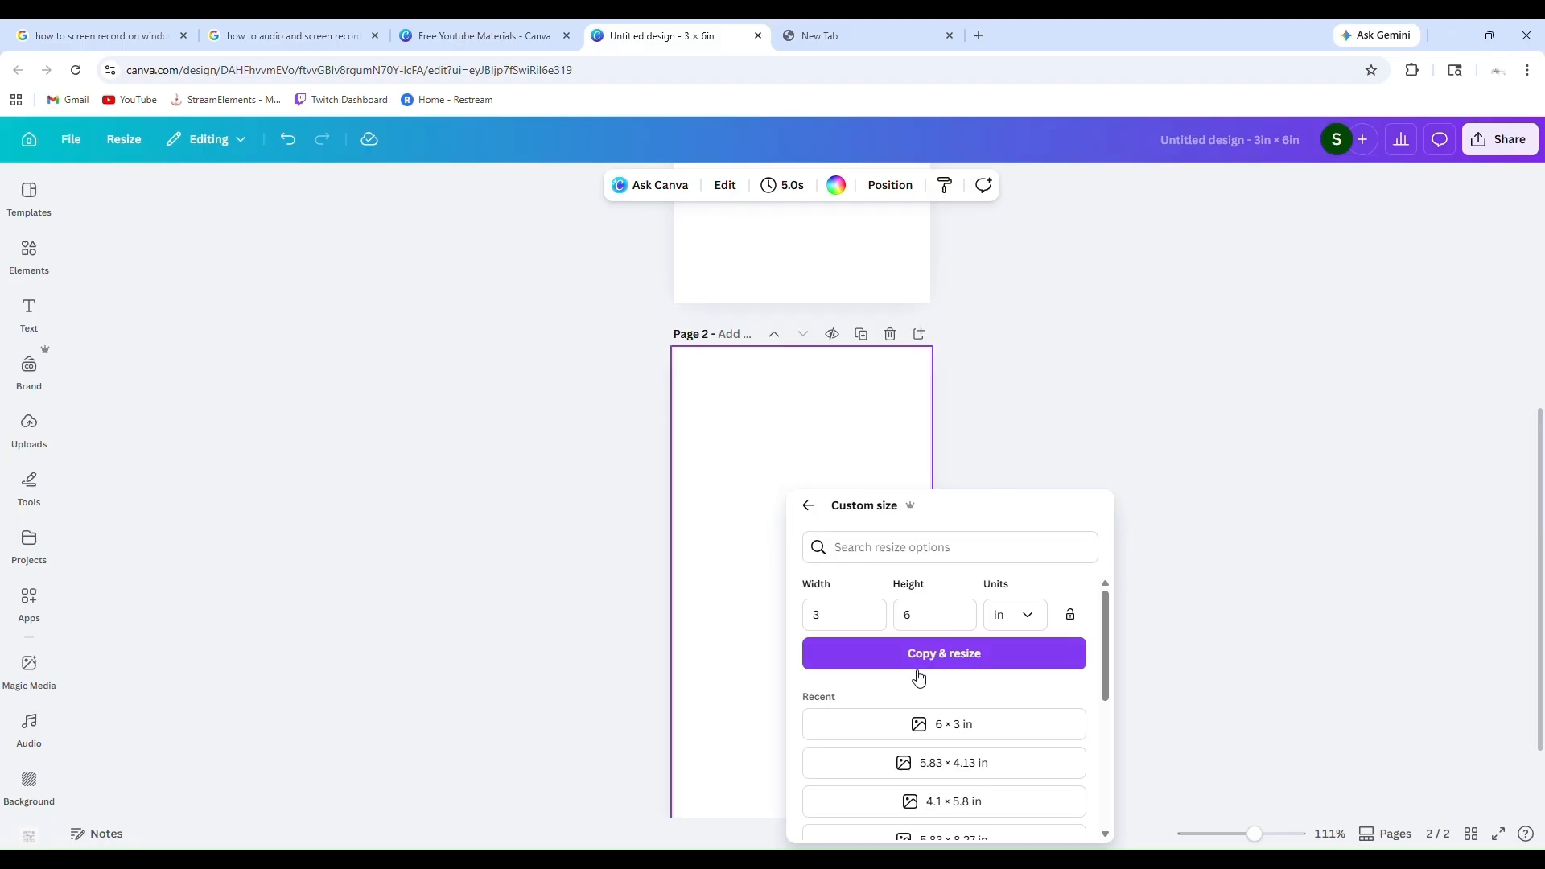
left_click(963, 726)
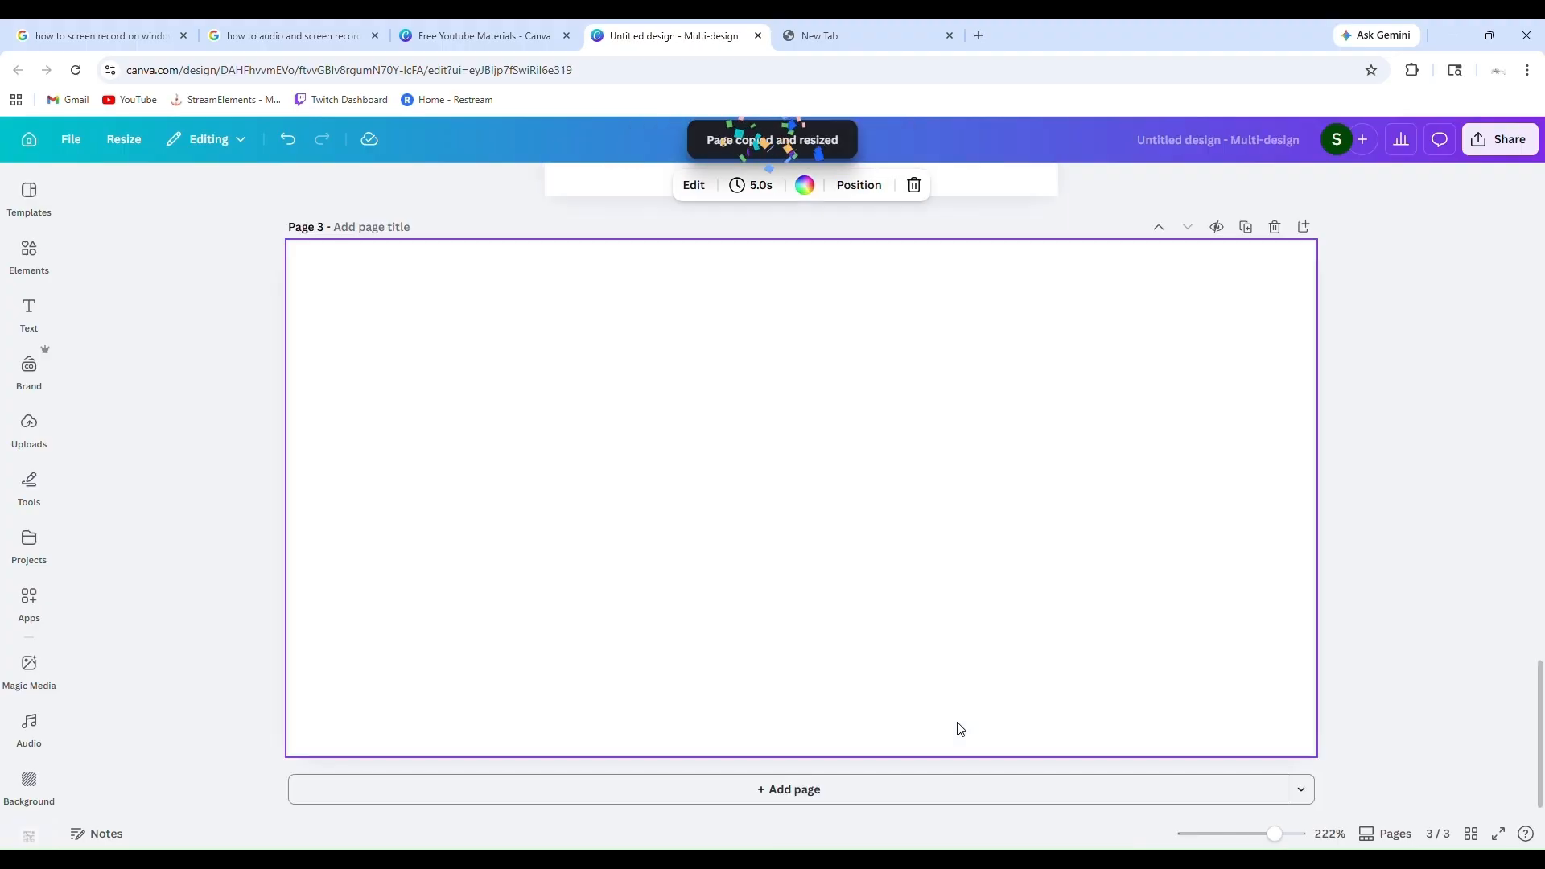
Duplicate page 2, the second portrait page of the design
scroll(960, 729, "up", 10)
scroll(958, 728, "down", 1)
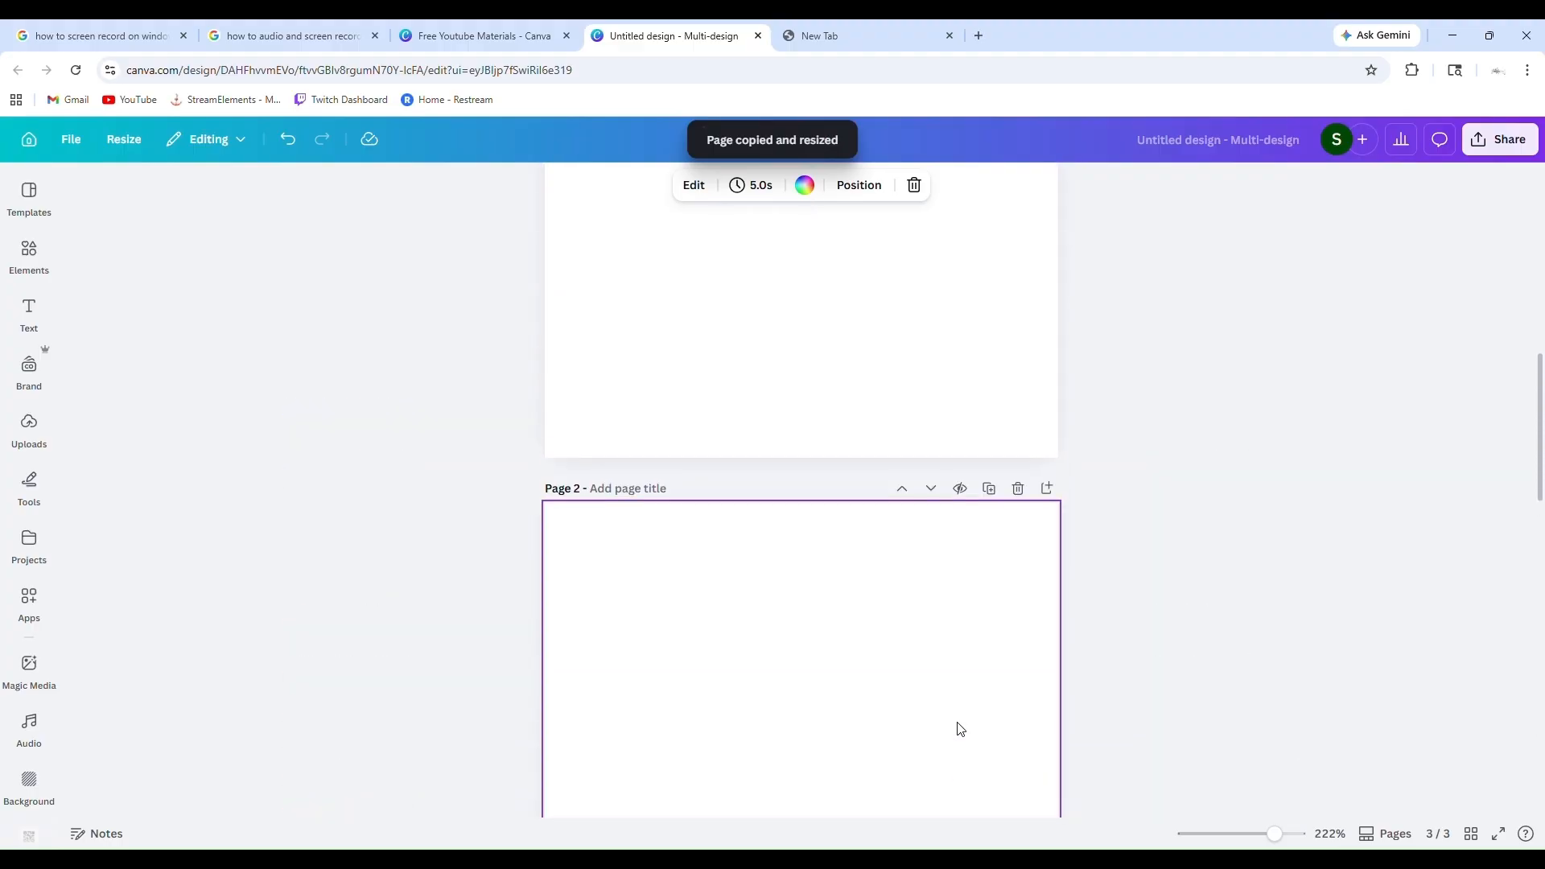
scroll(1221, 624, "down", 5)
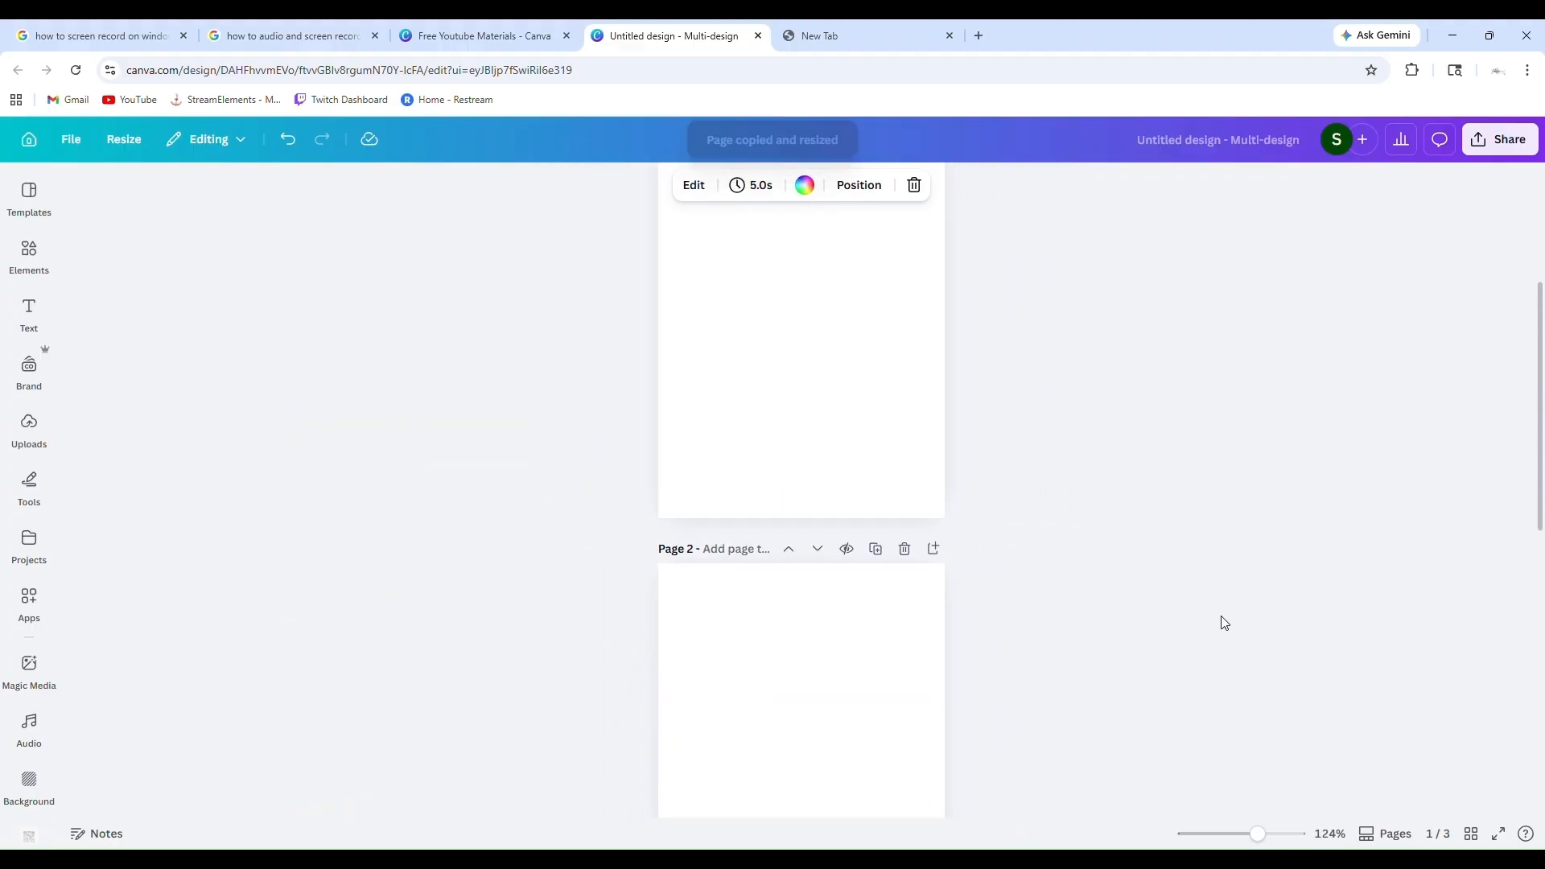
scroll(1223, 623, "up", 4)
scroll(1224, 623, "down", 10)
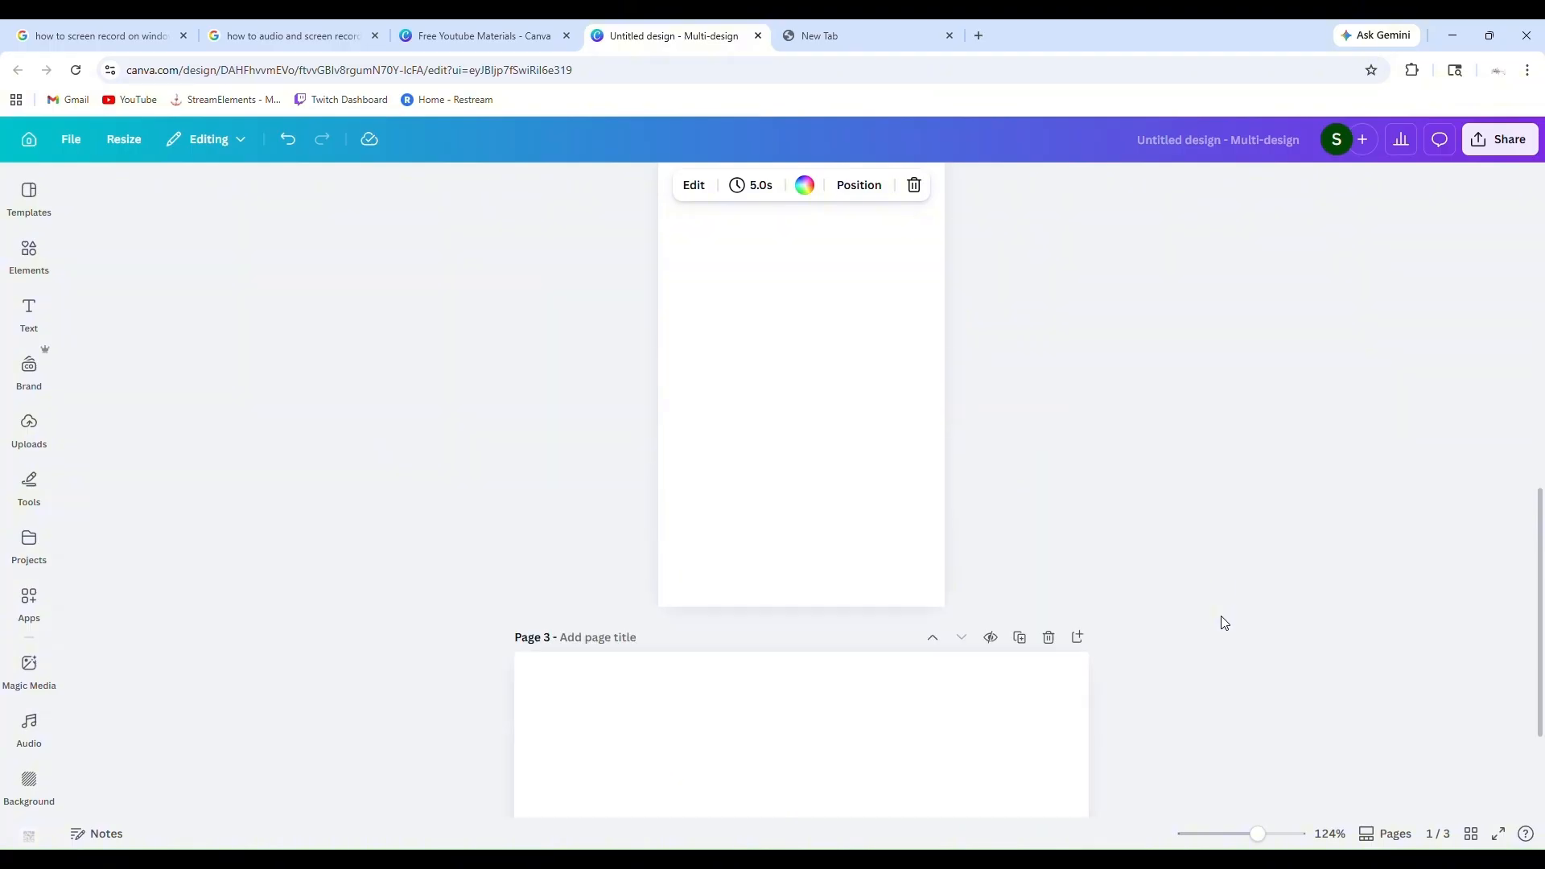
scroll(1224, 623, "up", 6)
scroll(1224, 623, "down", 2)
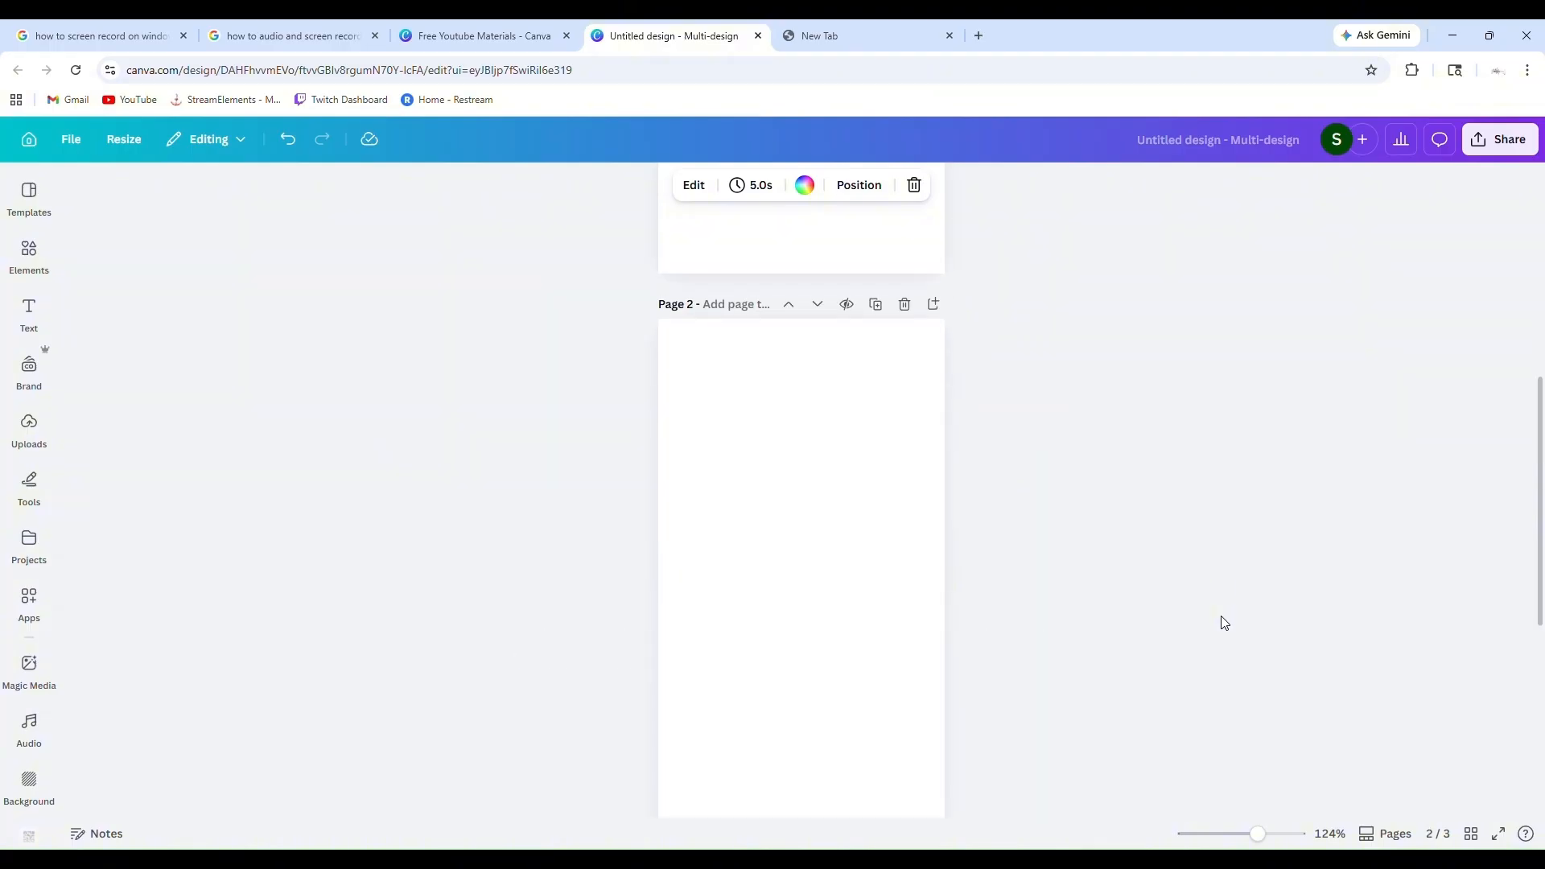
left_click(875, 306)
Duplicate the landscape 6 × 3 in page twice at the end of the design
scroll(996, 411, "down", 5)
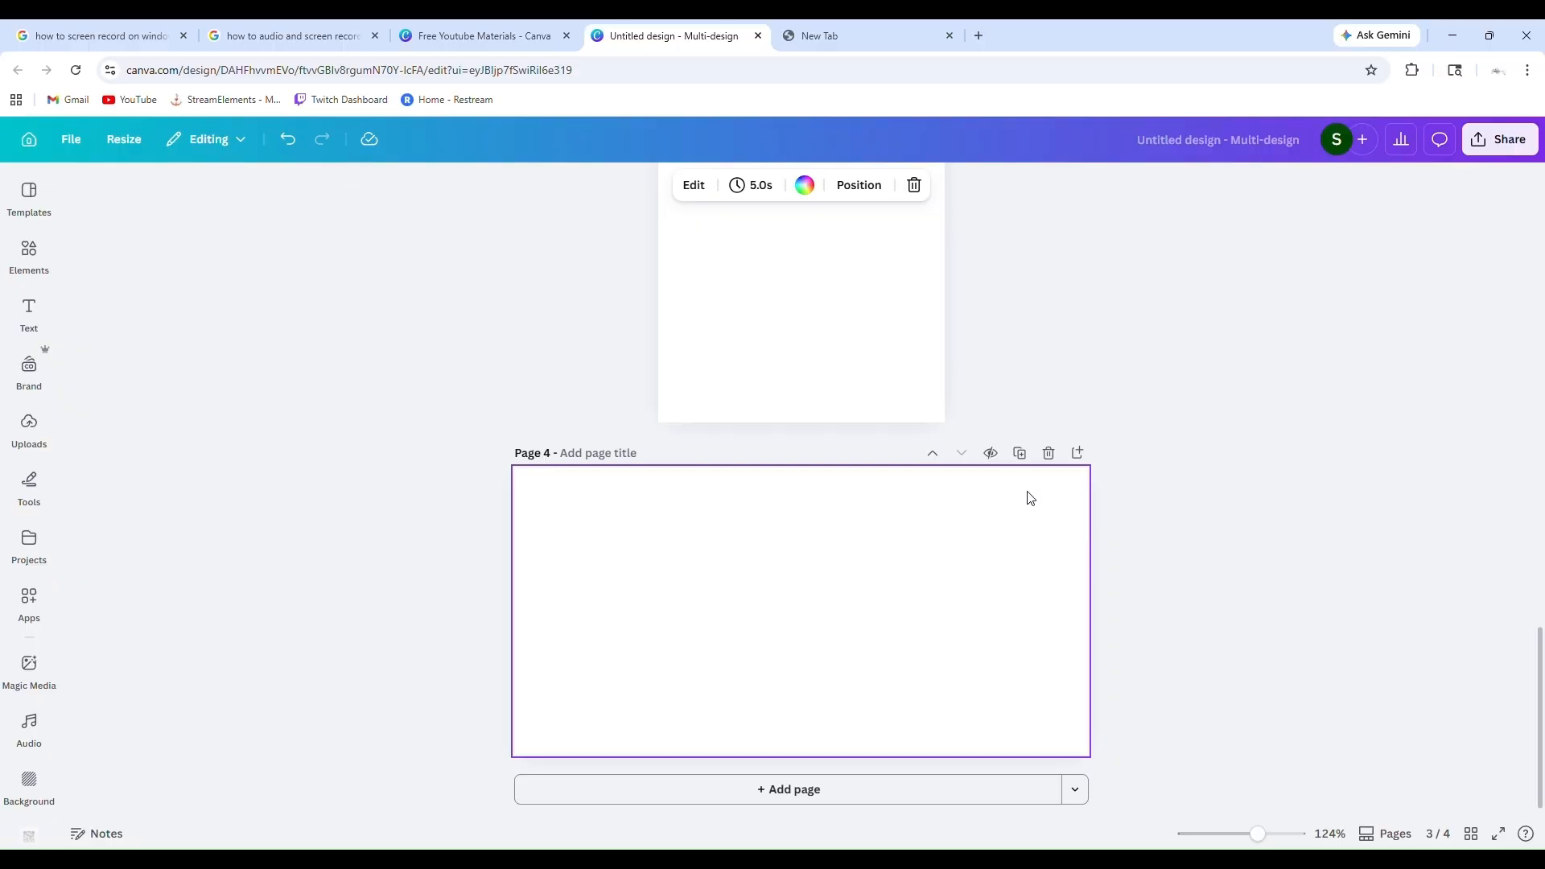
left_click(1020, 453)
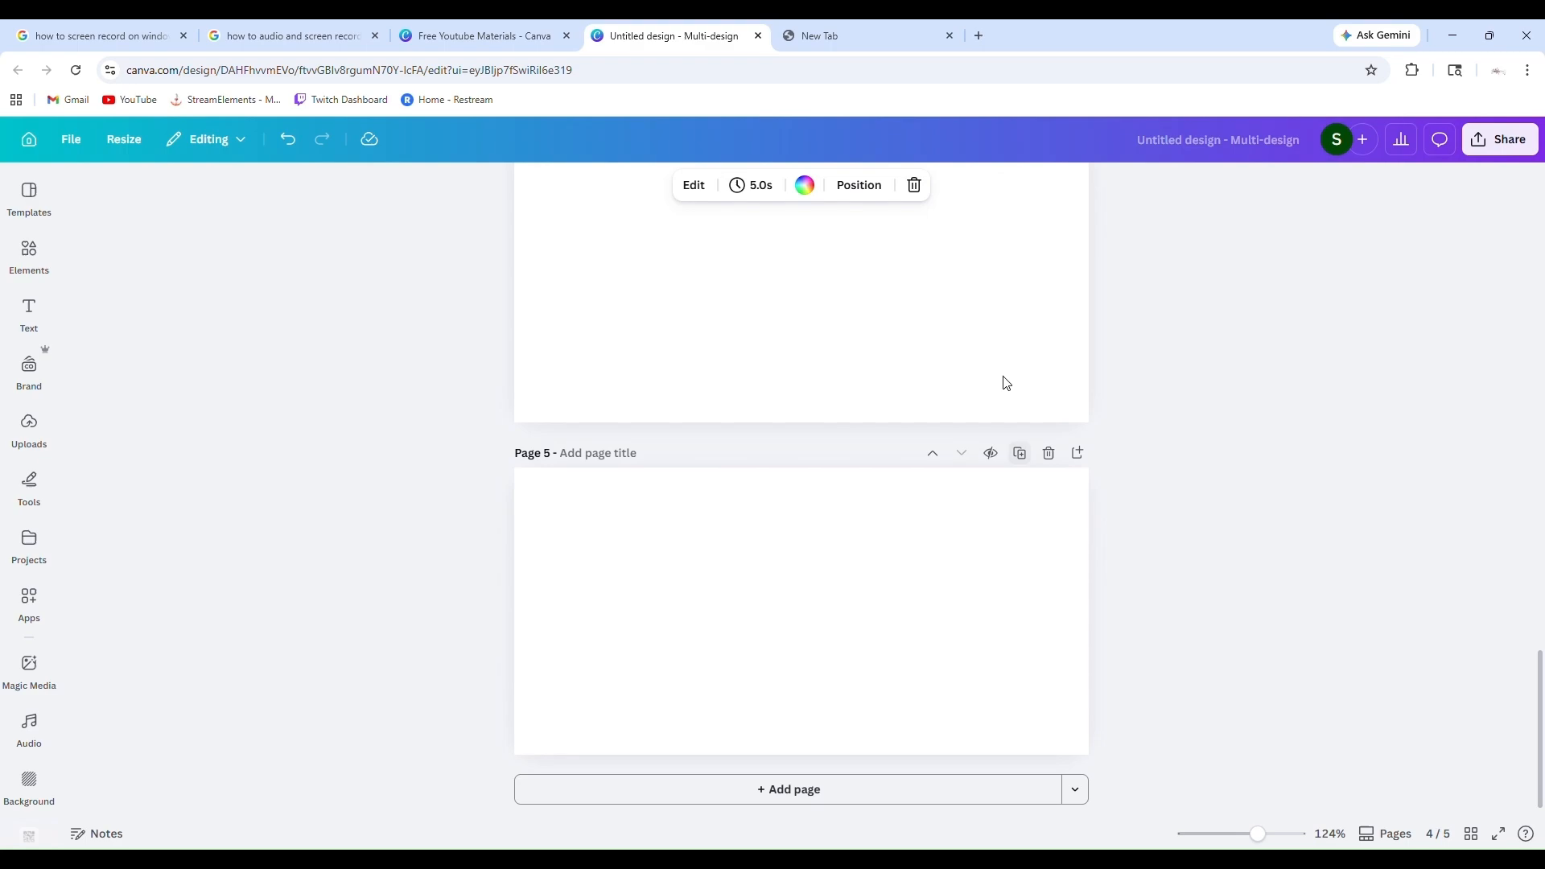
left_click(1019, 453)
Review all portrait and landscape pages of the design, ending at page 1
scroll(1109, 653, "up", 3)
scroll(1113, 653, "up", 3)
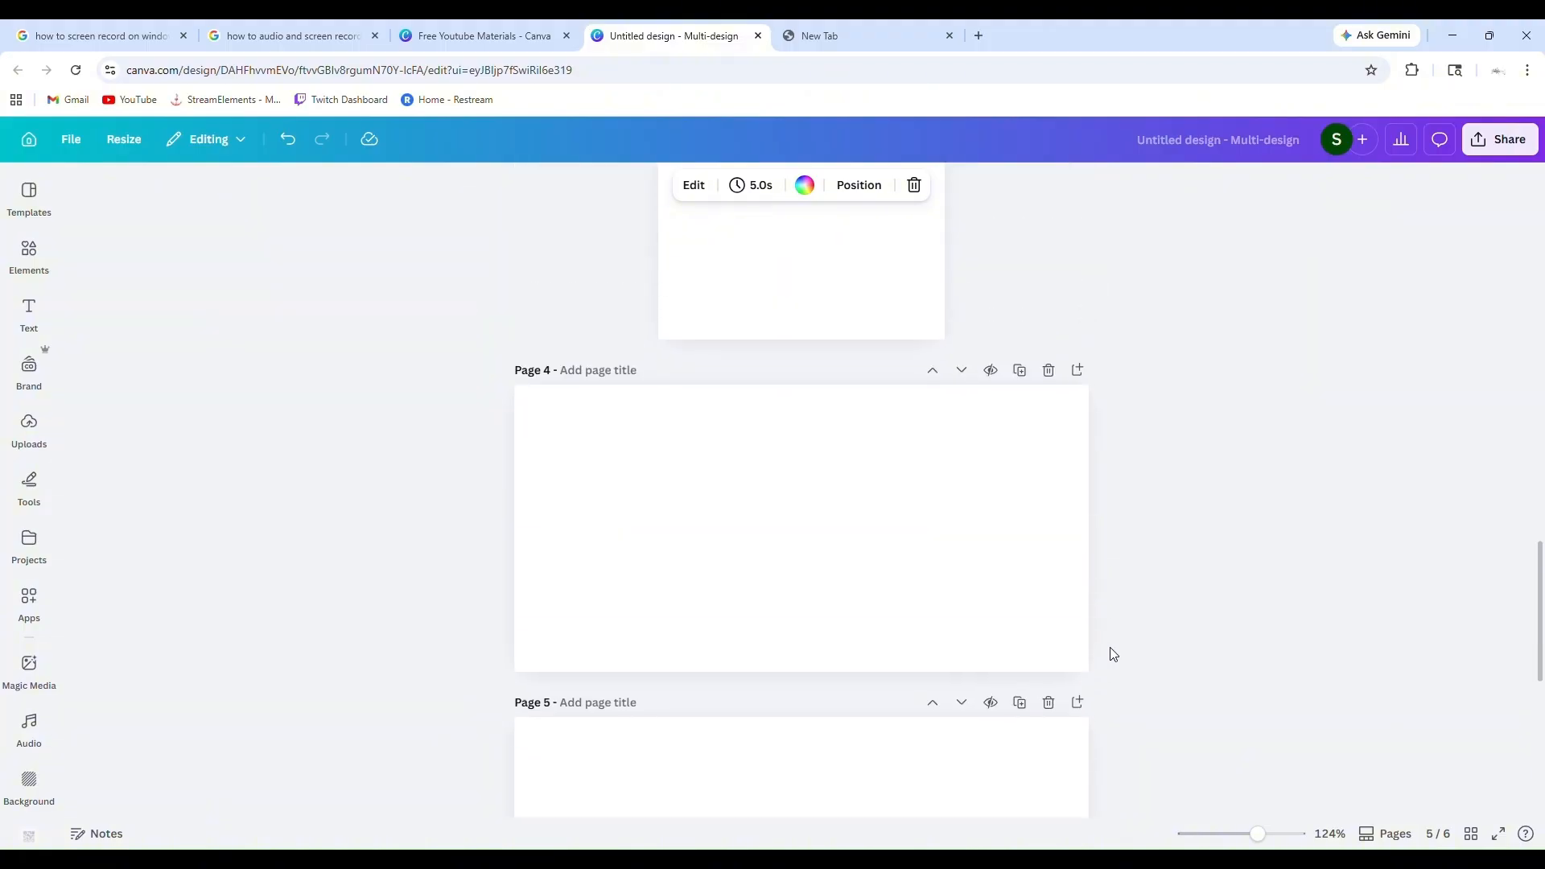
scroll(1113, 653, "up", 5)
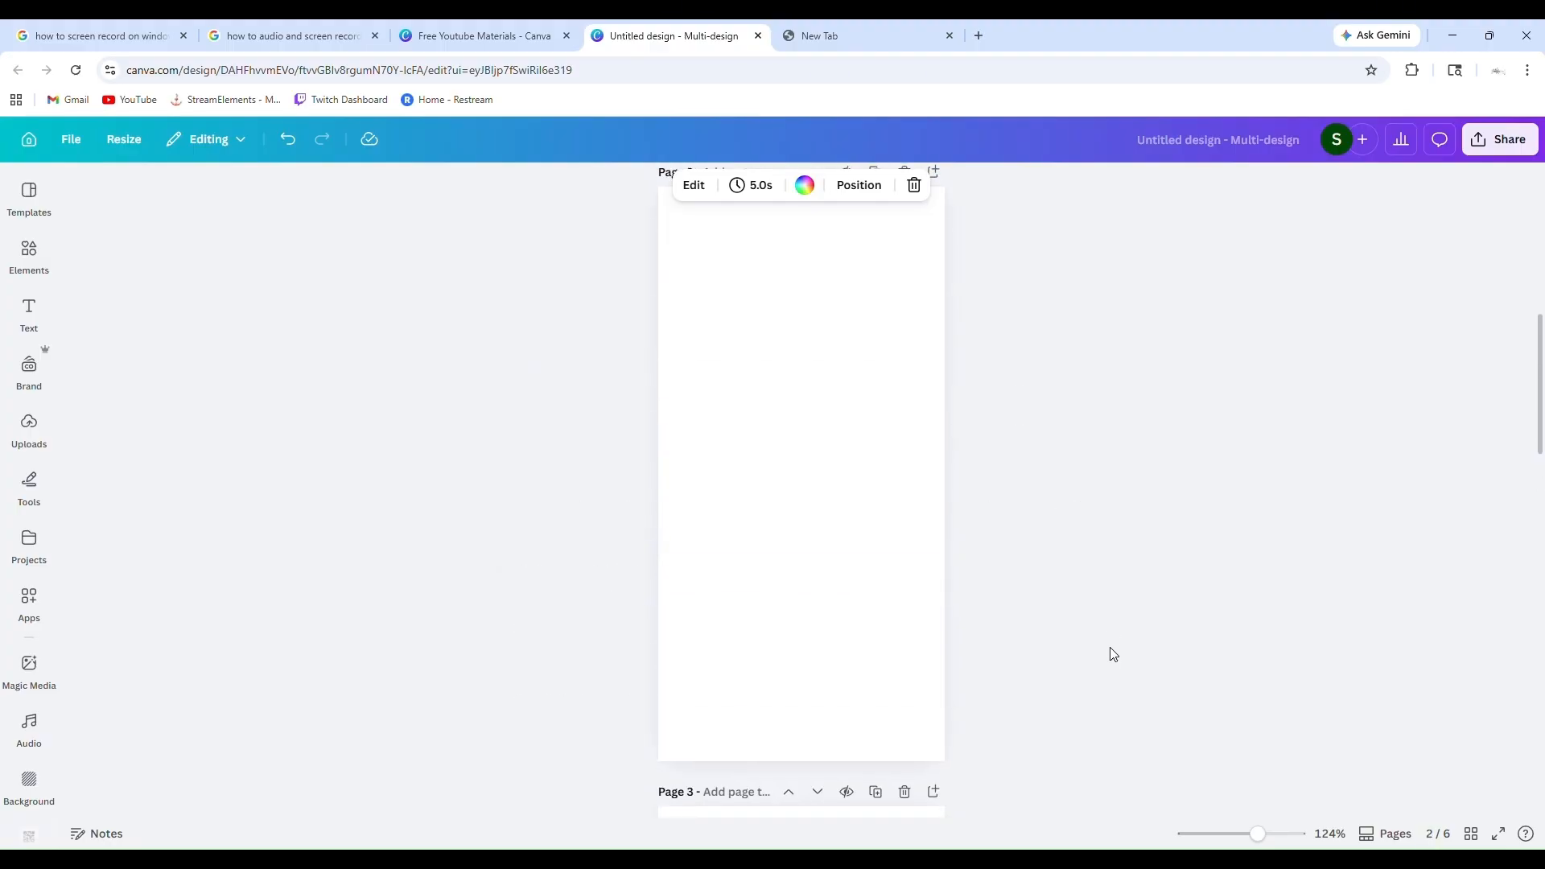
scroll(1113, 654, "up", 5)
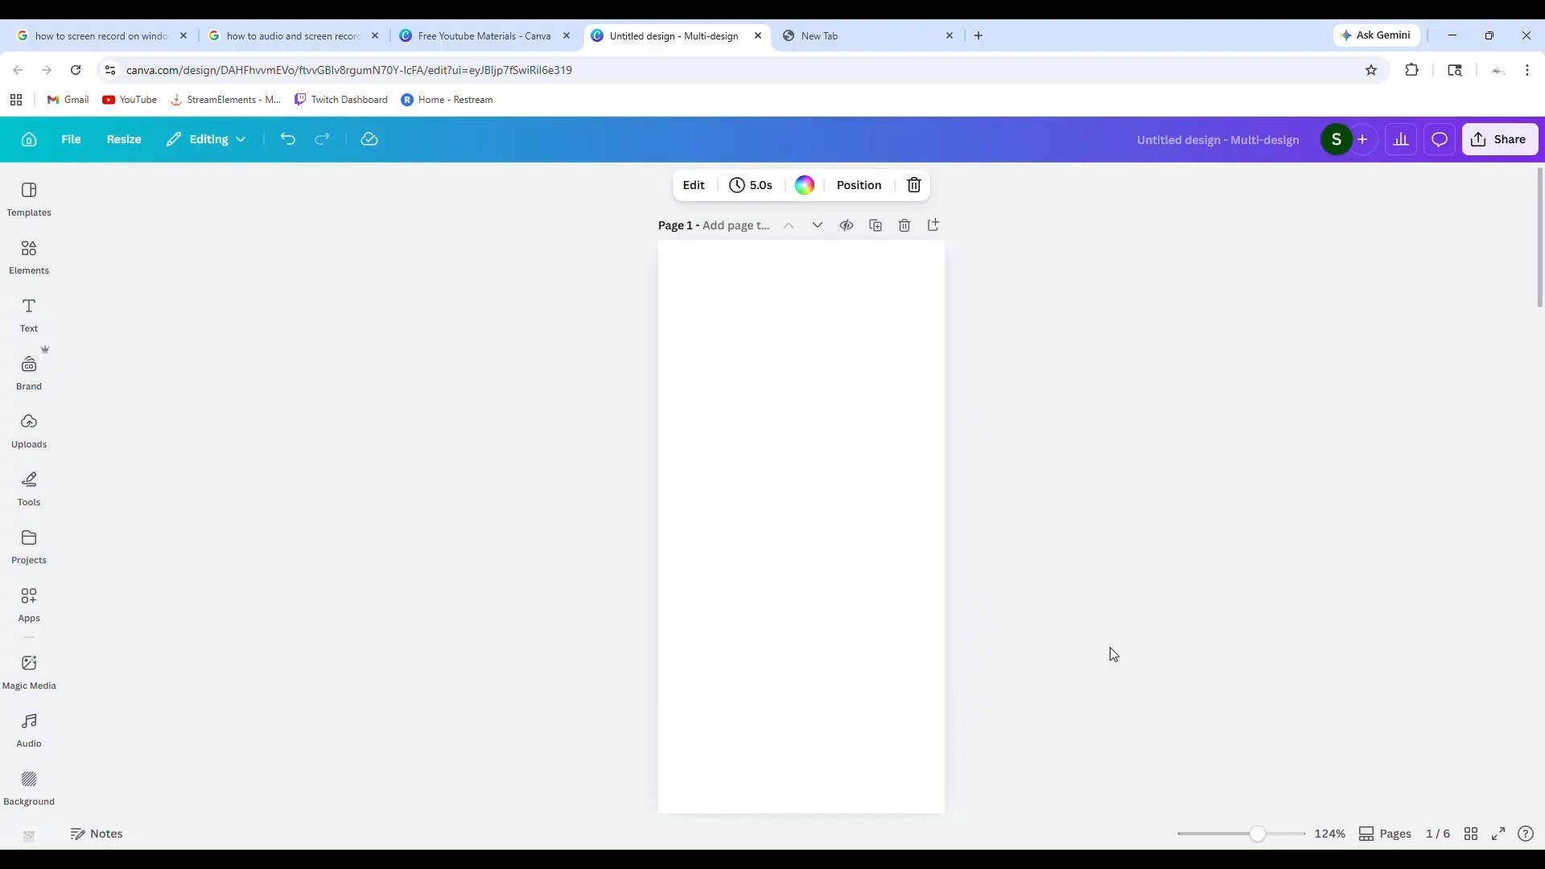
scroll(1111, 650, "down", 10)
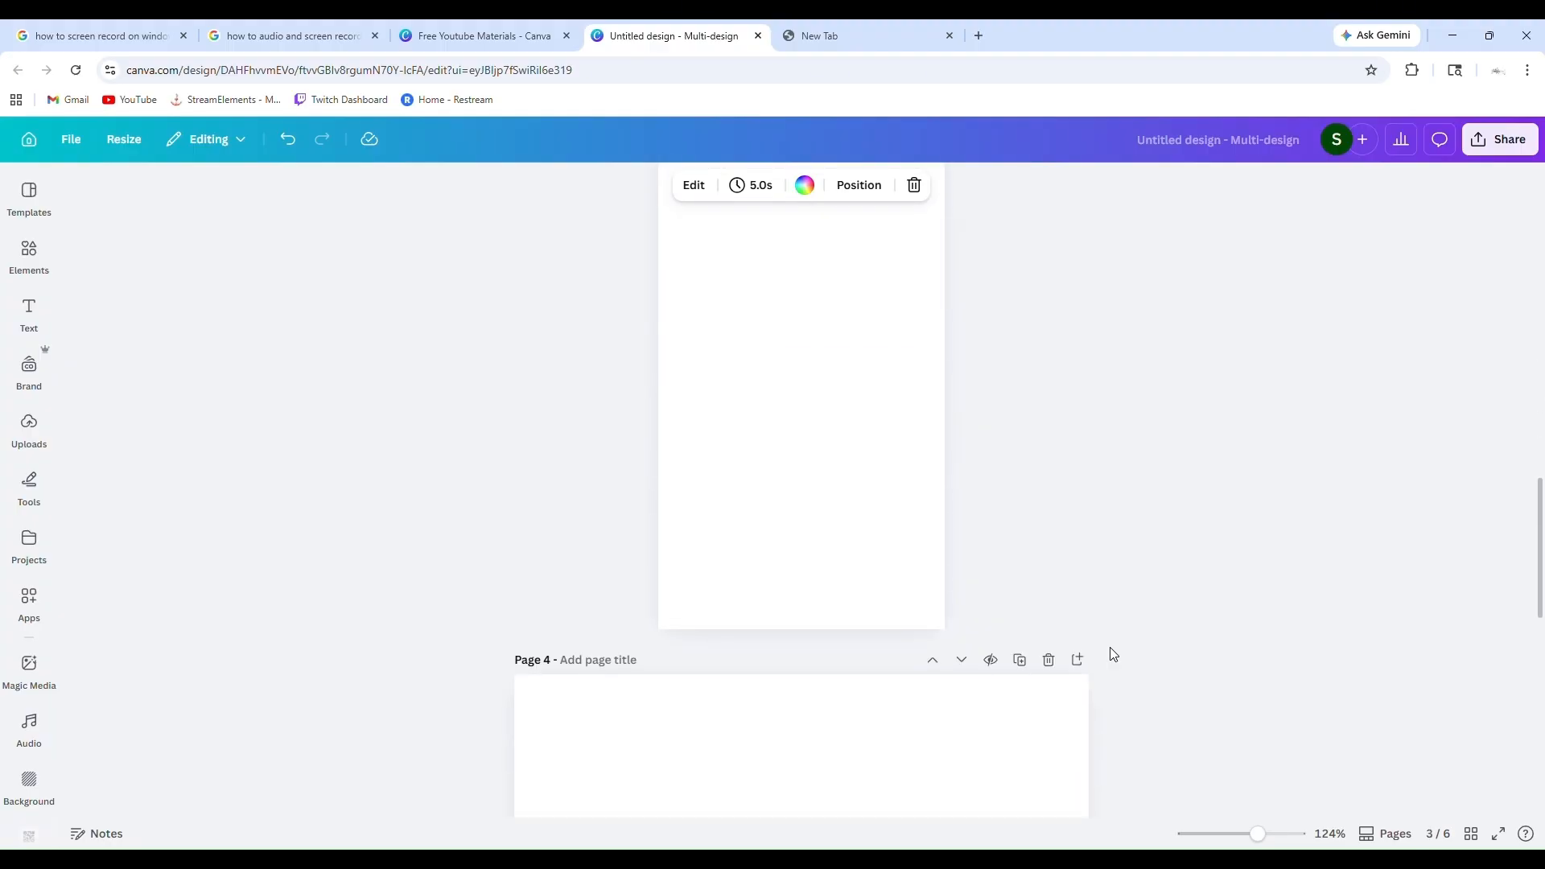
scroll(1113, 654, "down", 8)
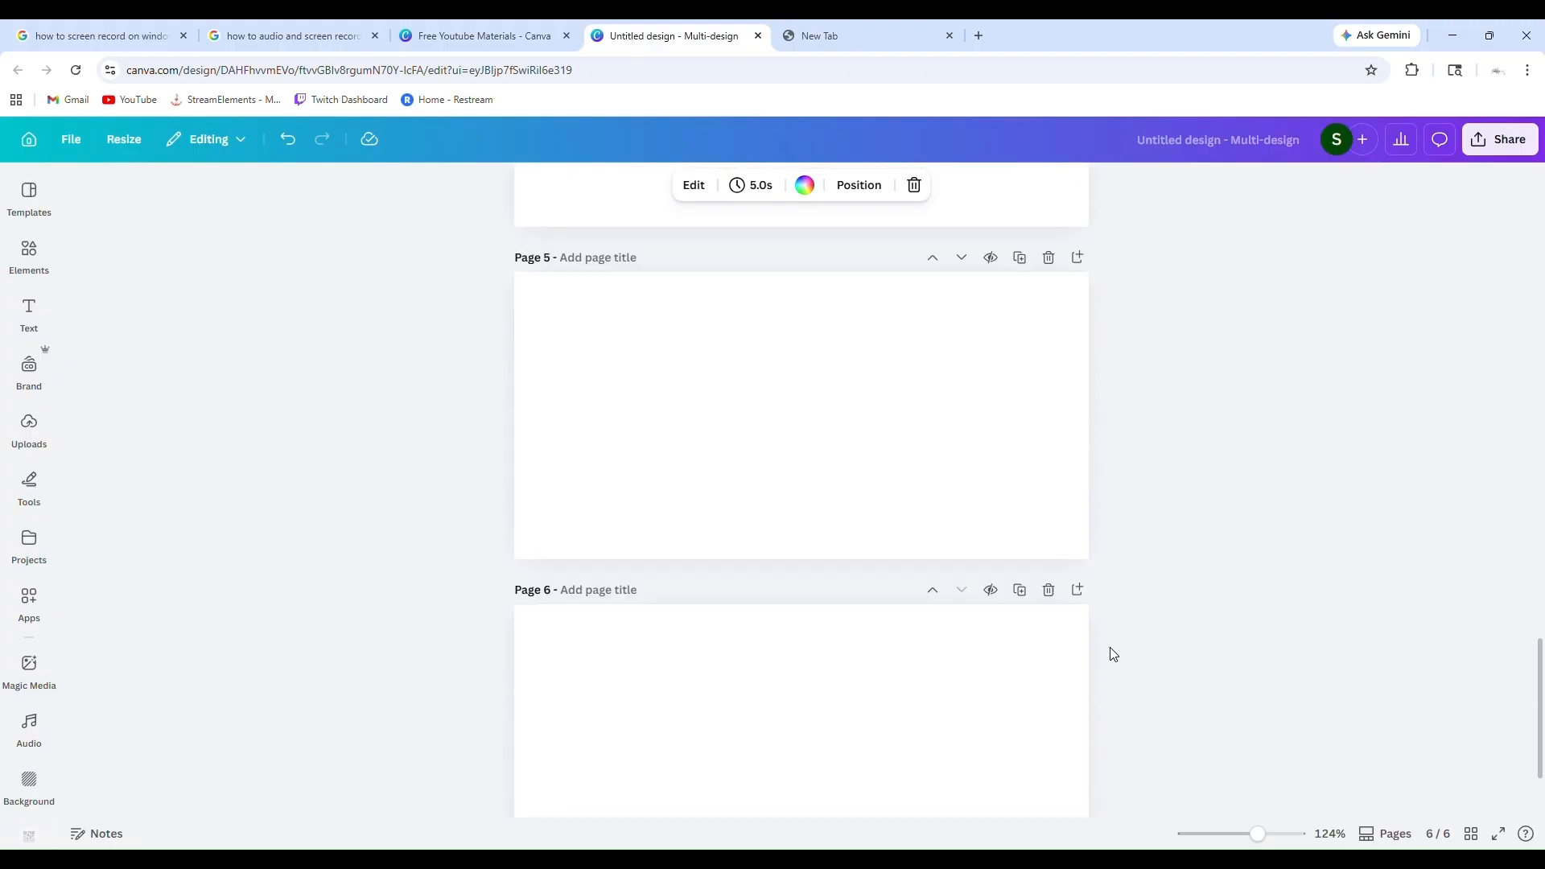
scroll(1113, 655, "up", 15)
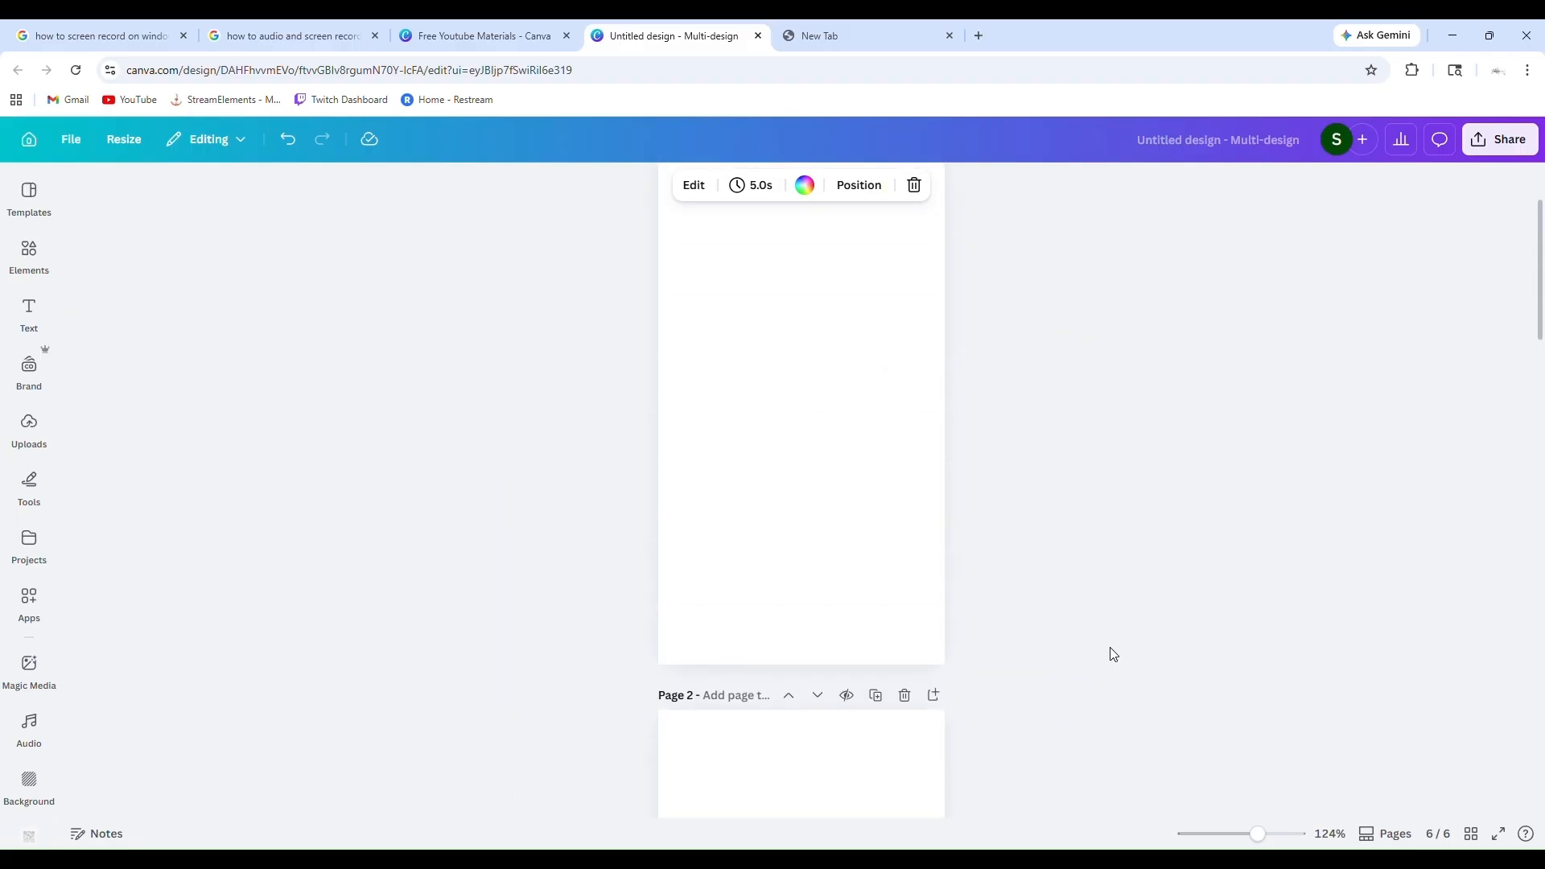
scroll(1114, 656, "up", 2)
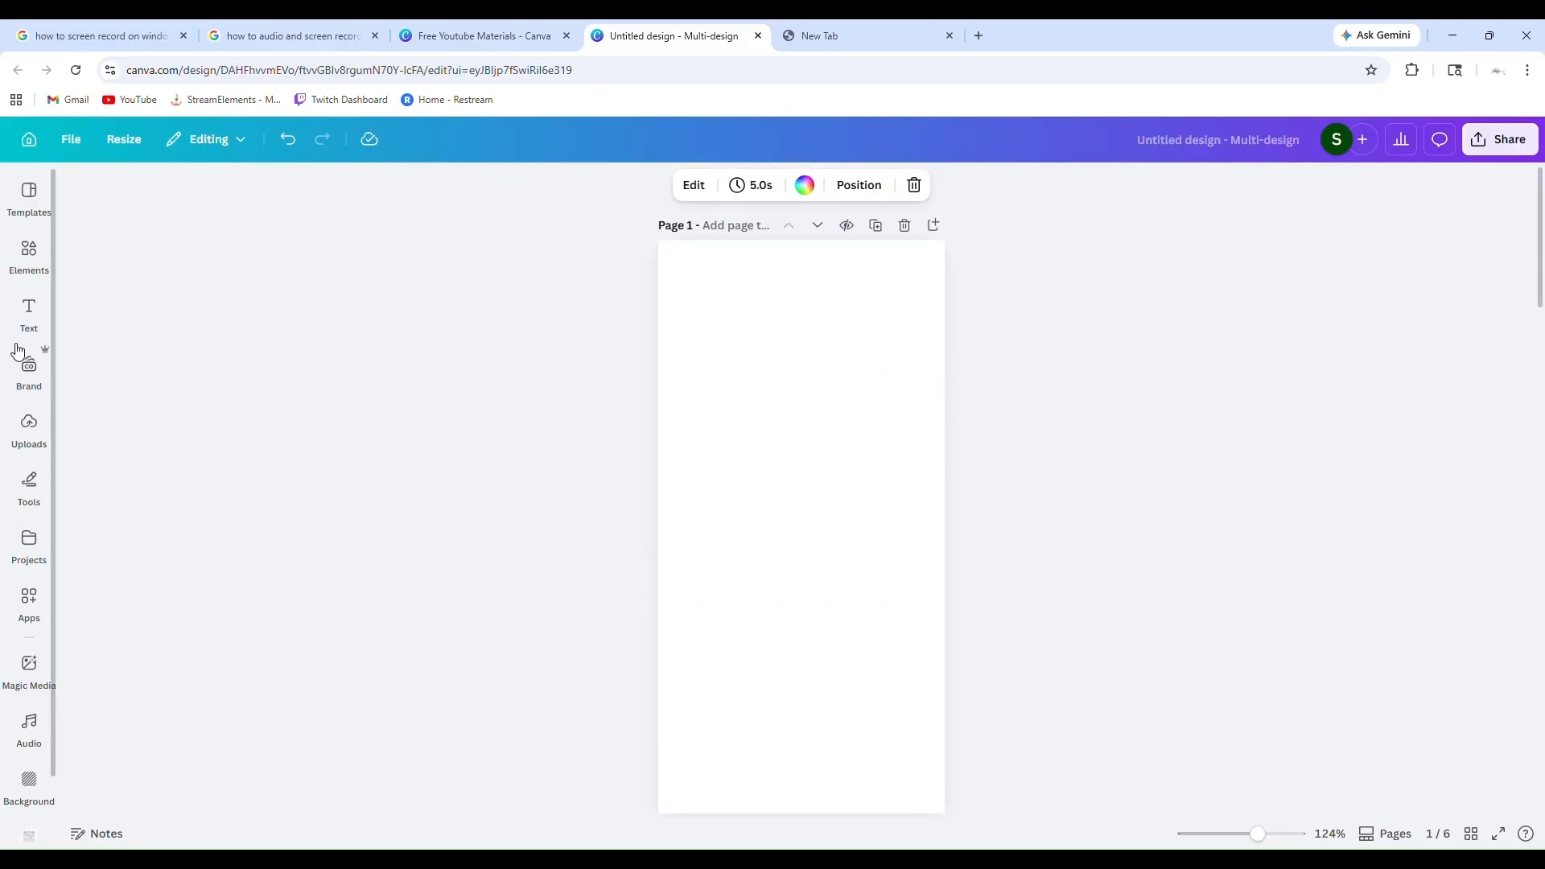
Search the elements library for "clouds"
left_click(18, 351)
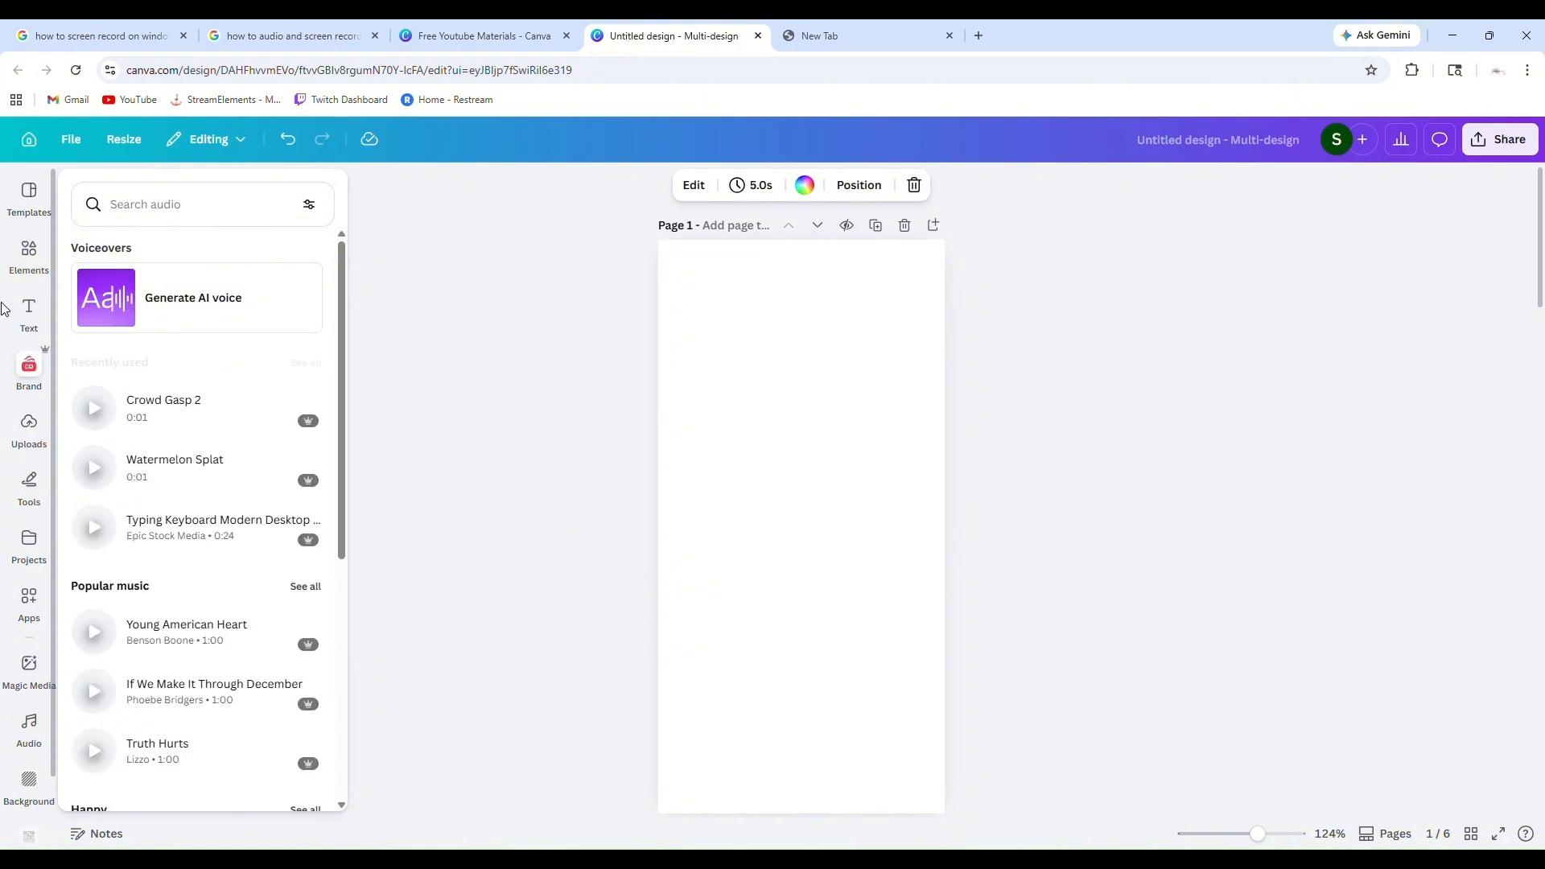
left_click(27, 256)
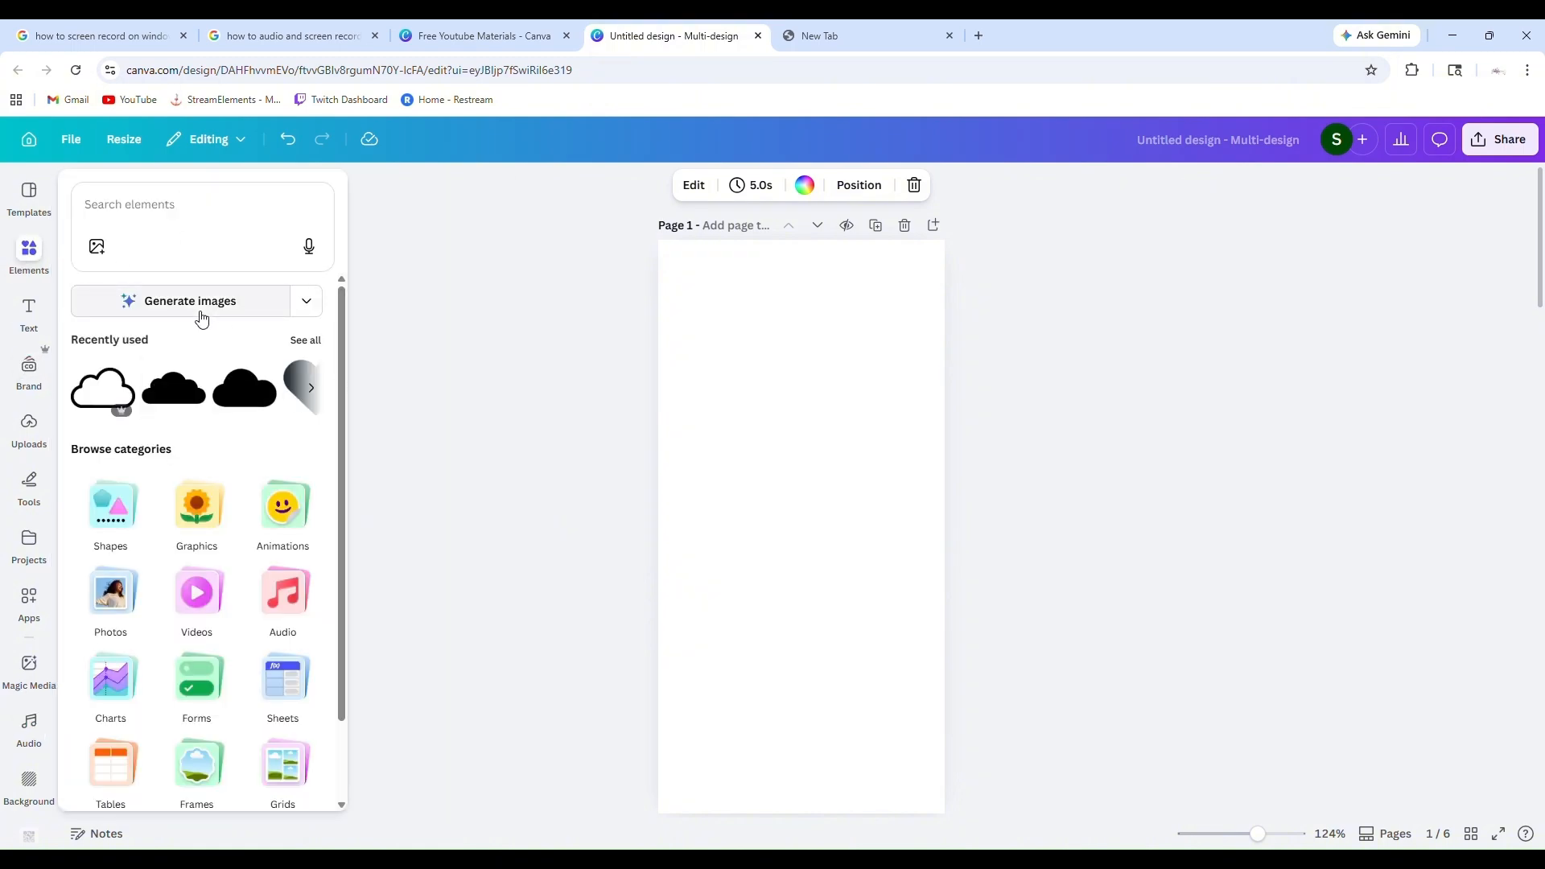
left_click(131, 202)
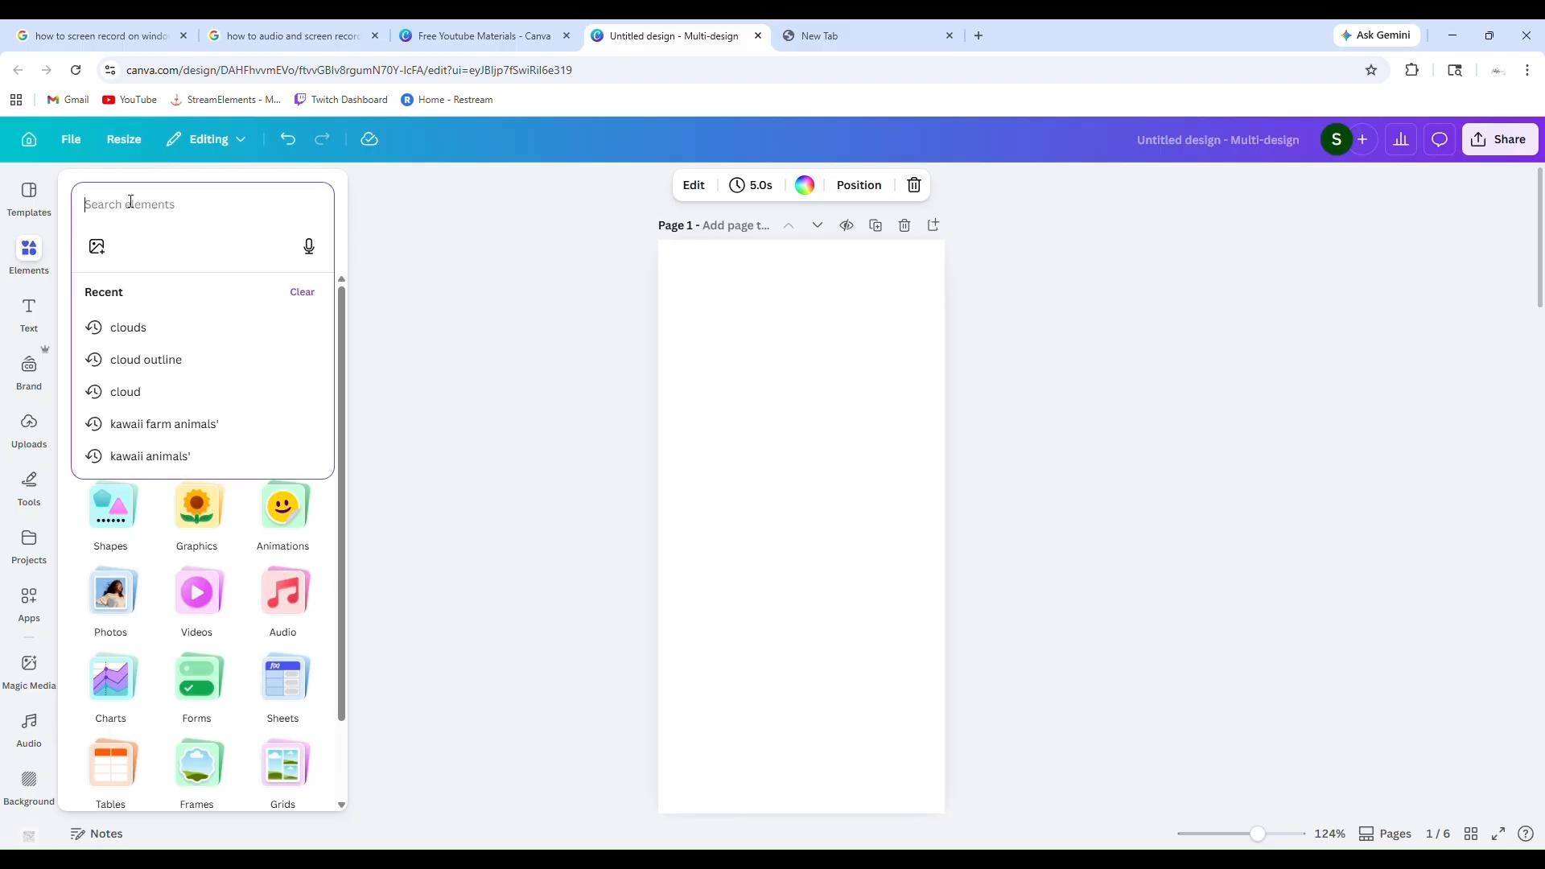
type("clouds")
key("Return")
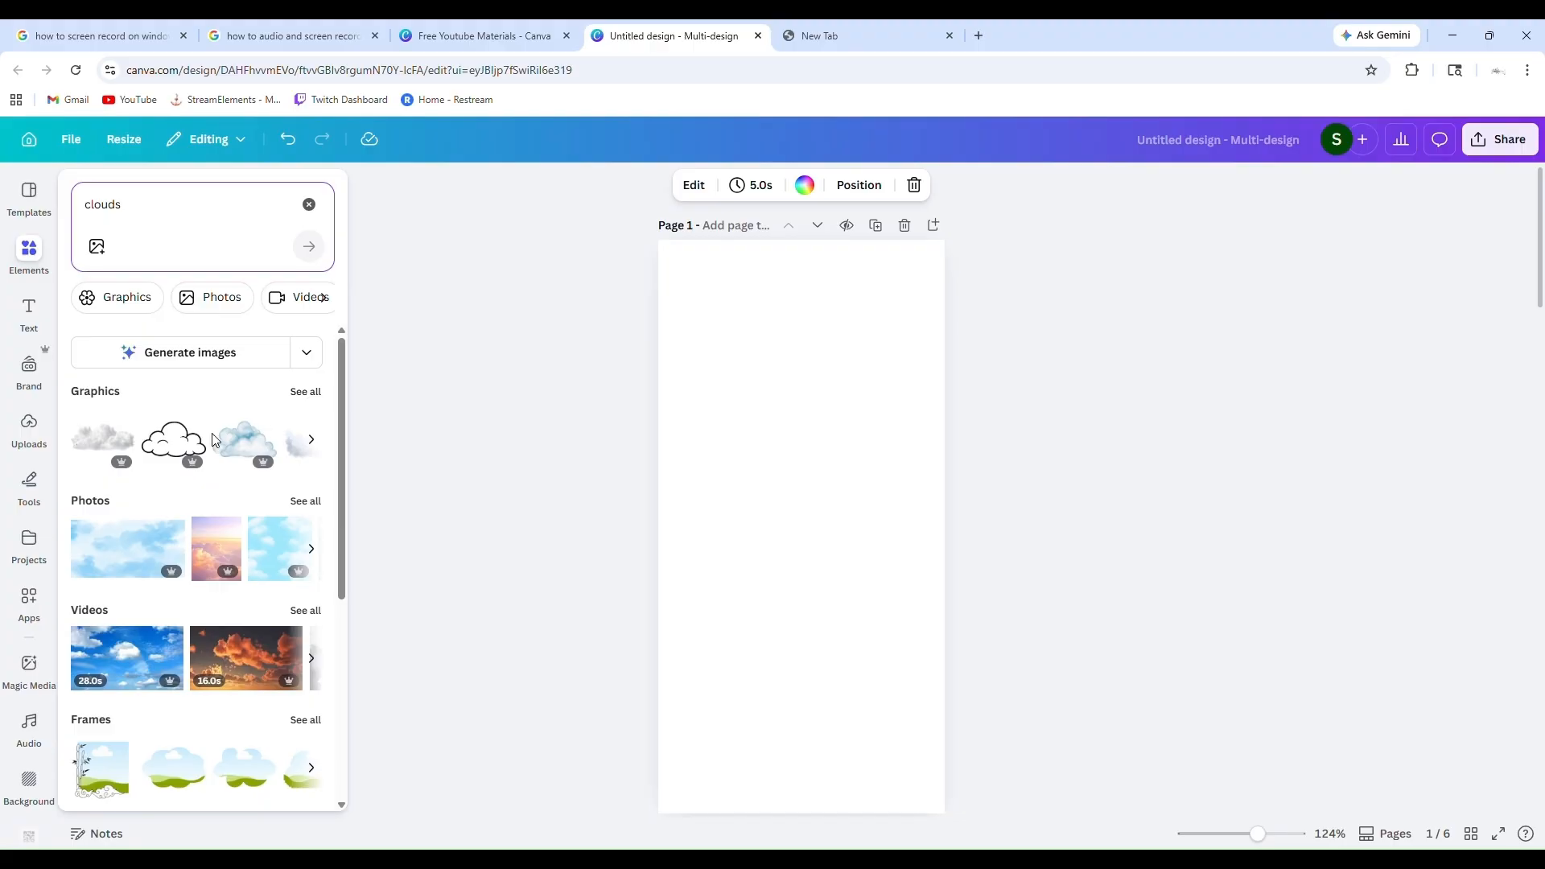
Look through the "clouds" results by category and show all matching graphics
scroll(214, 440, "down", 4)
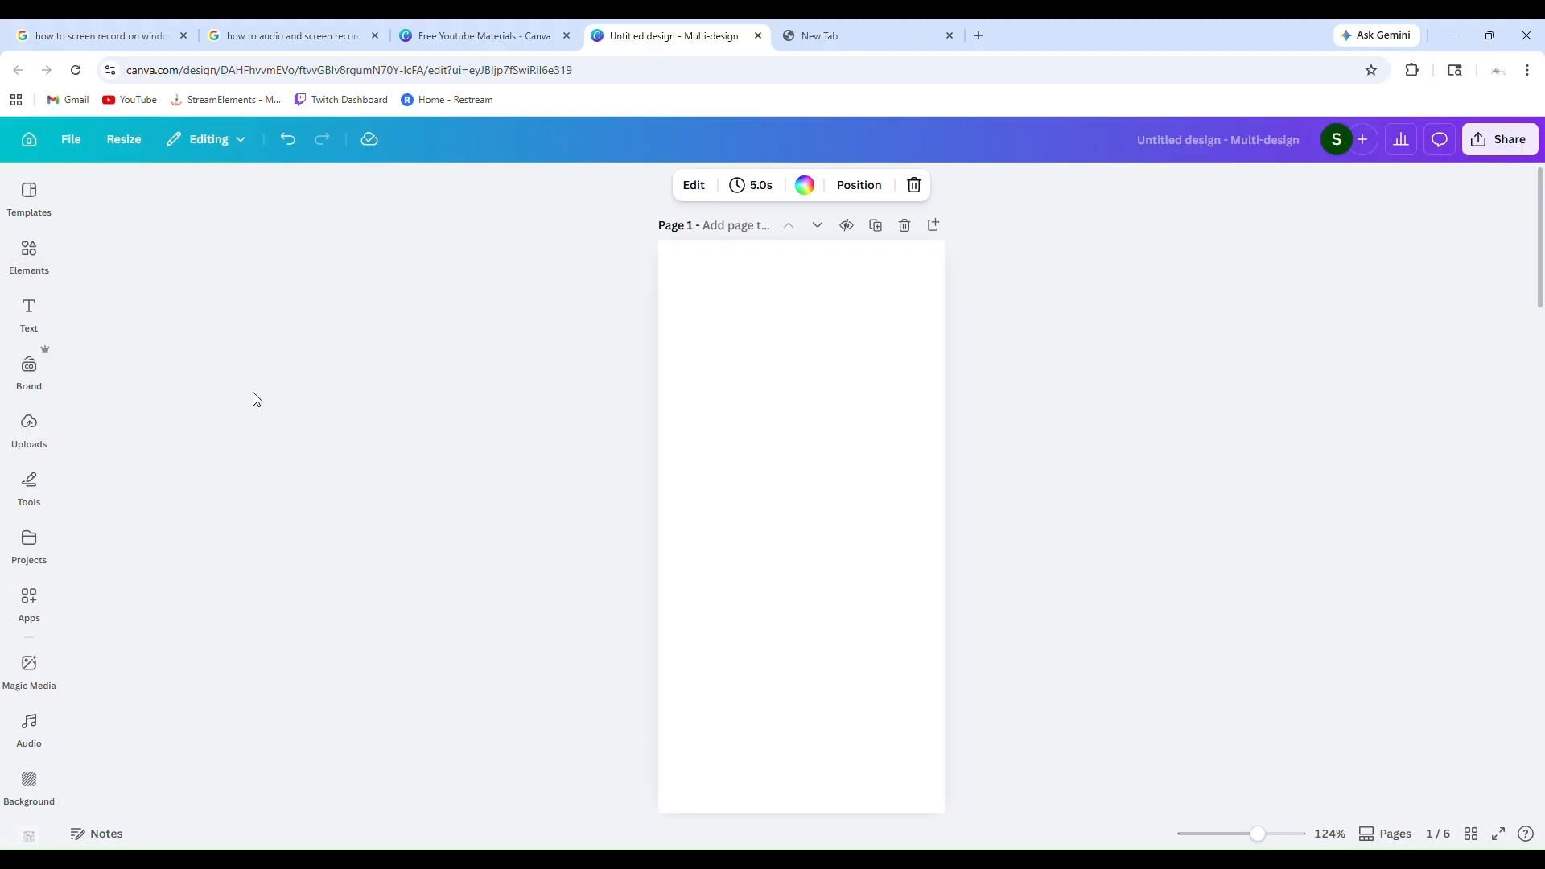
mouse_move(40, 252)
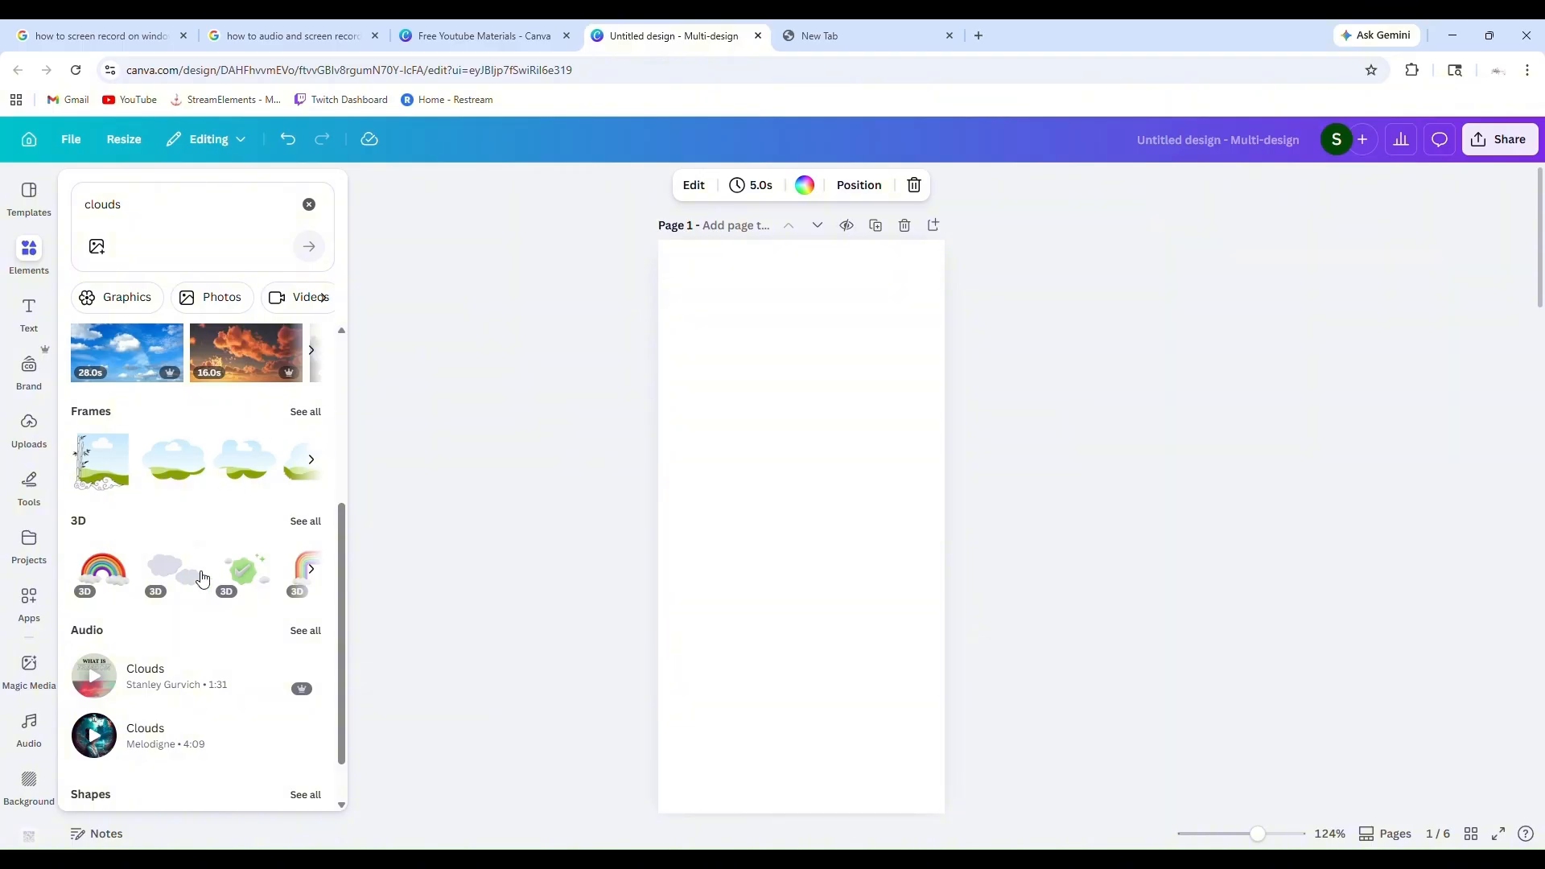
scroll(190, 552, "down", 1)
scroll(183, 564, "up", 2)
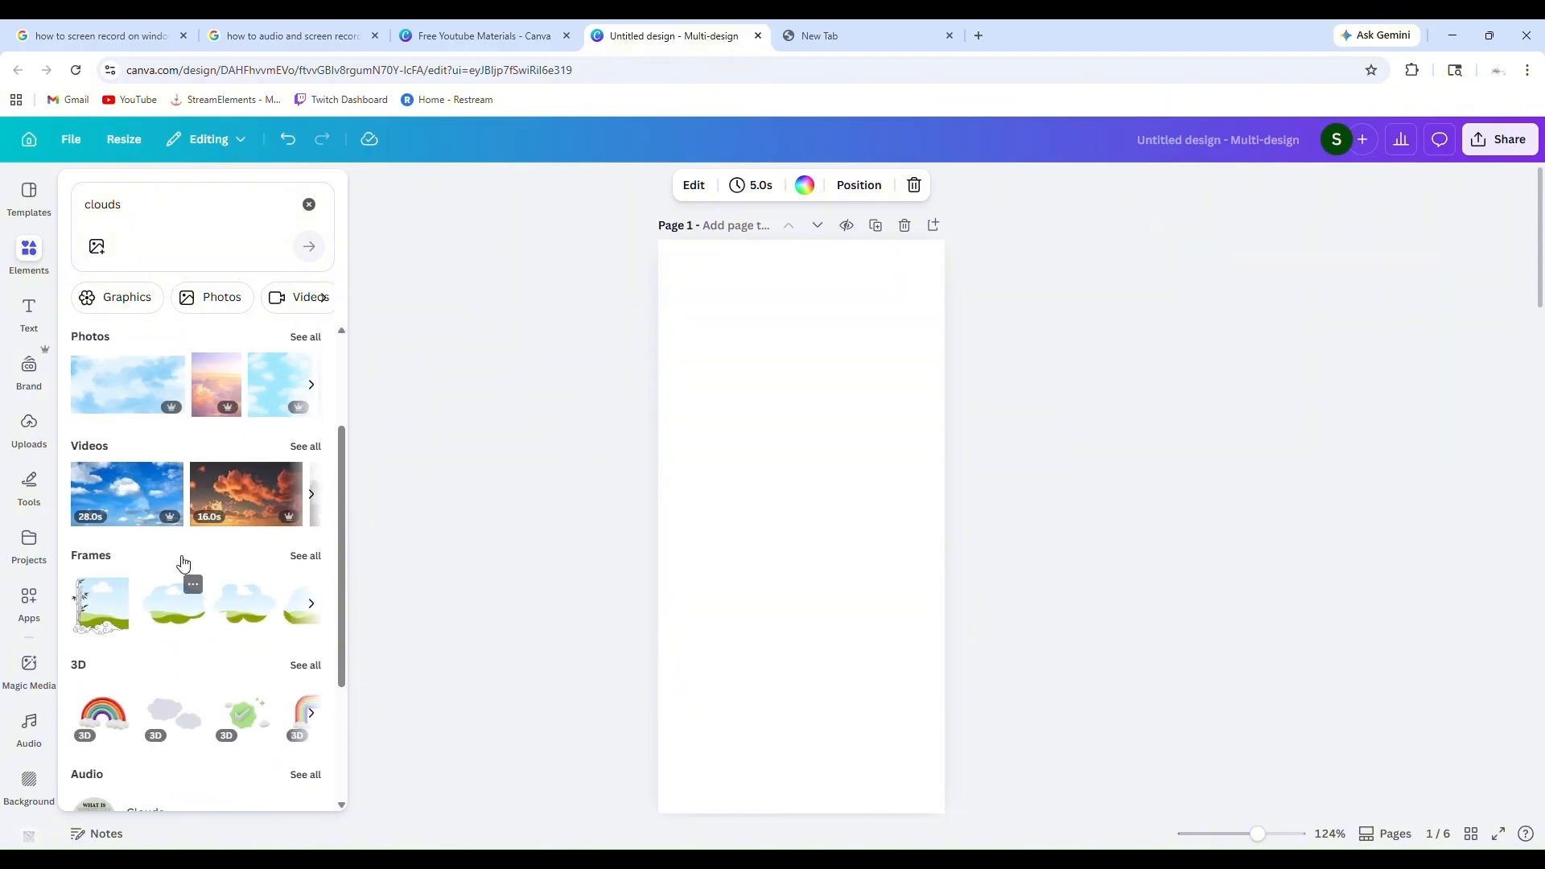
scroll(184, 563, "up", 3)
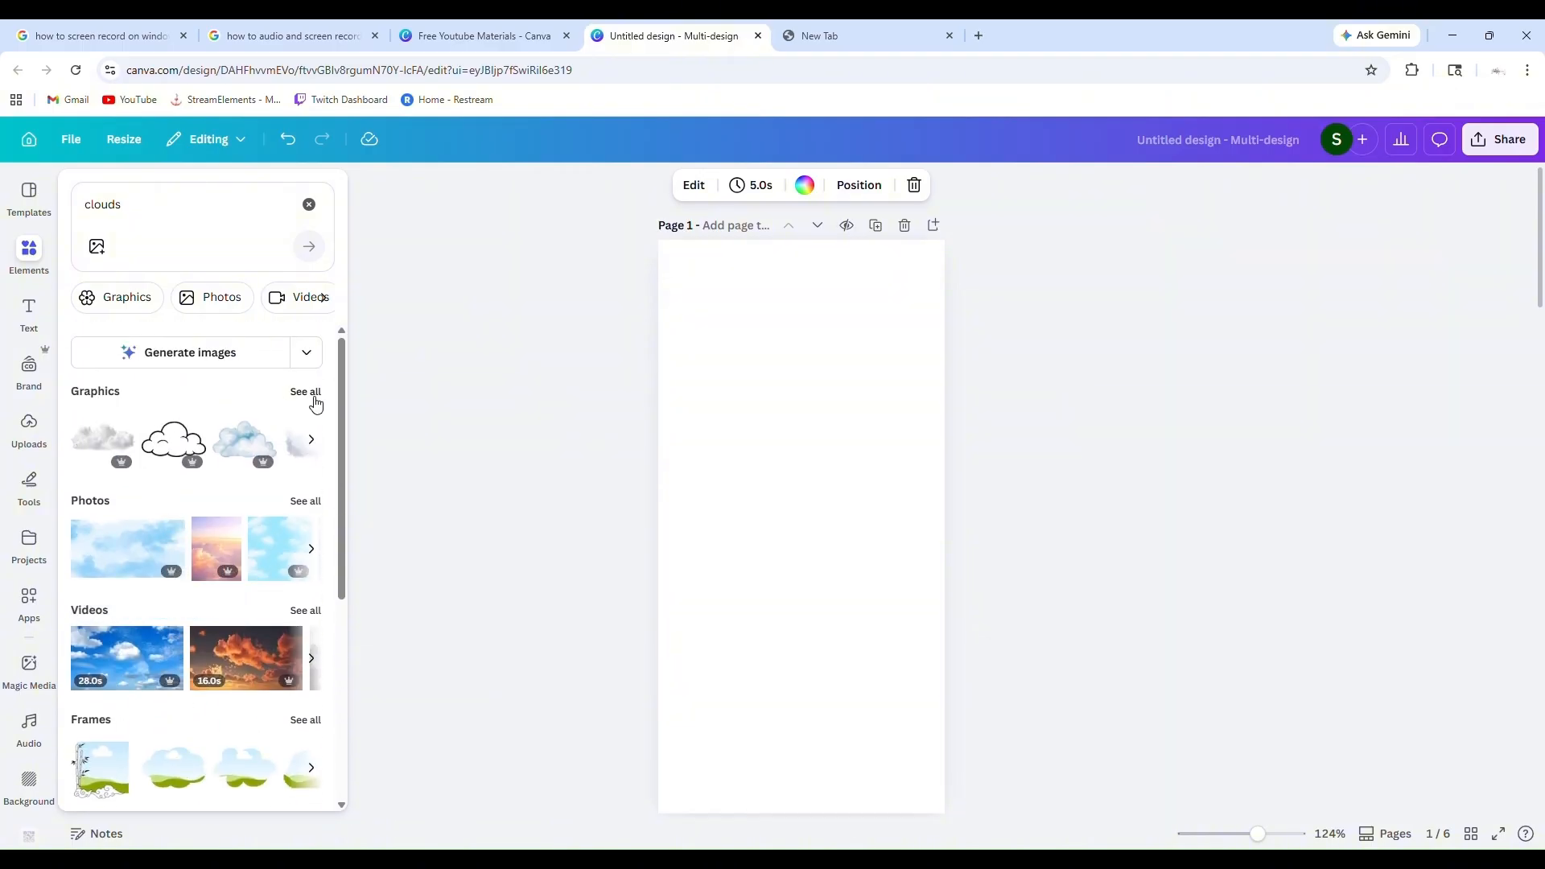
left_click(313, 398)
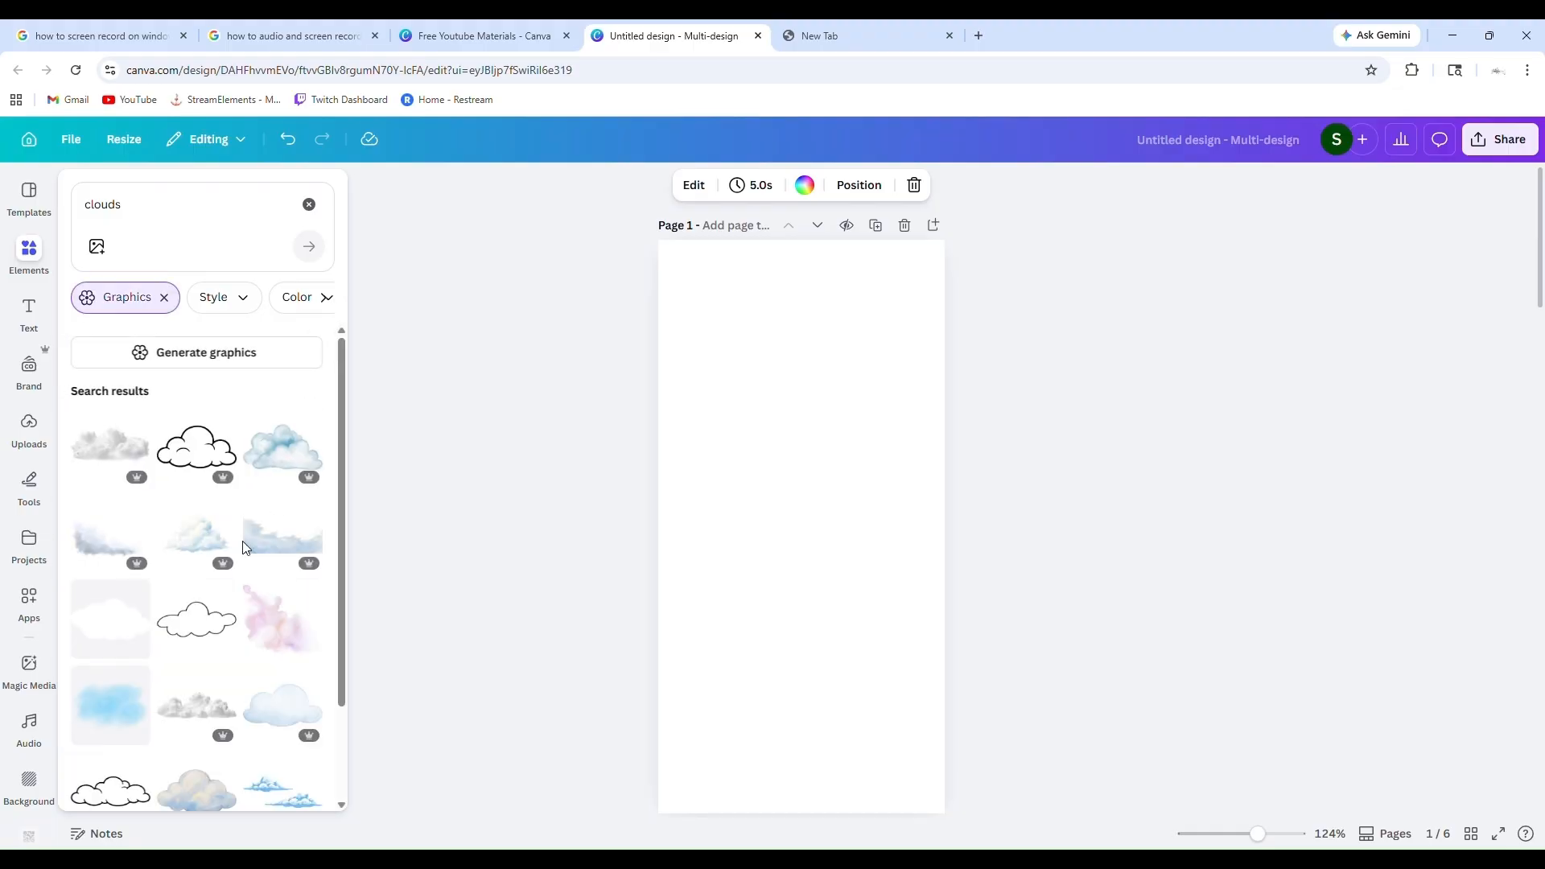
Find a white cloud with a bold black outline among the graphics and add it to page 1
scroll(243, 541, "down", 5)
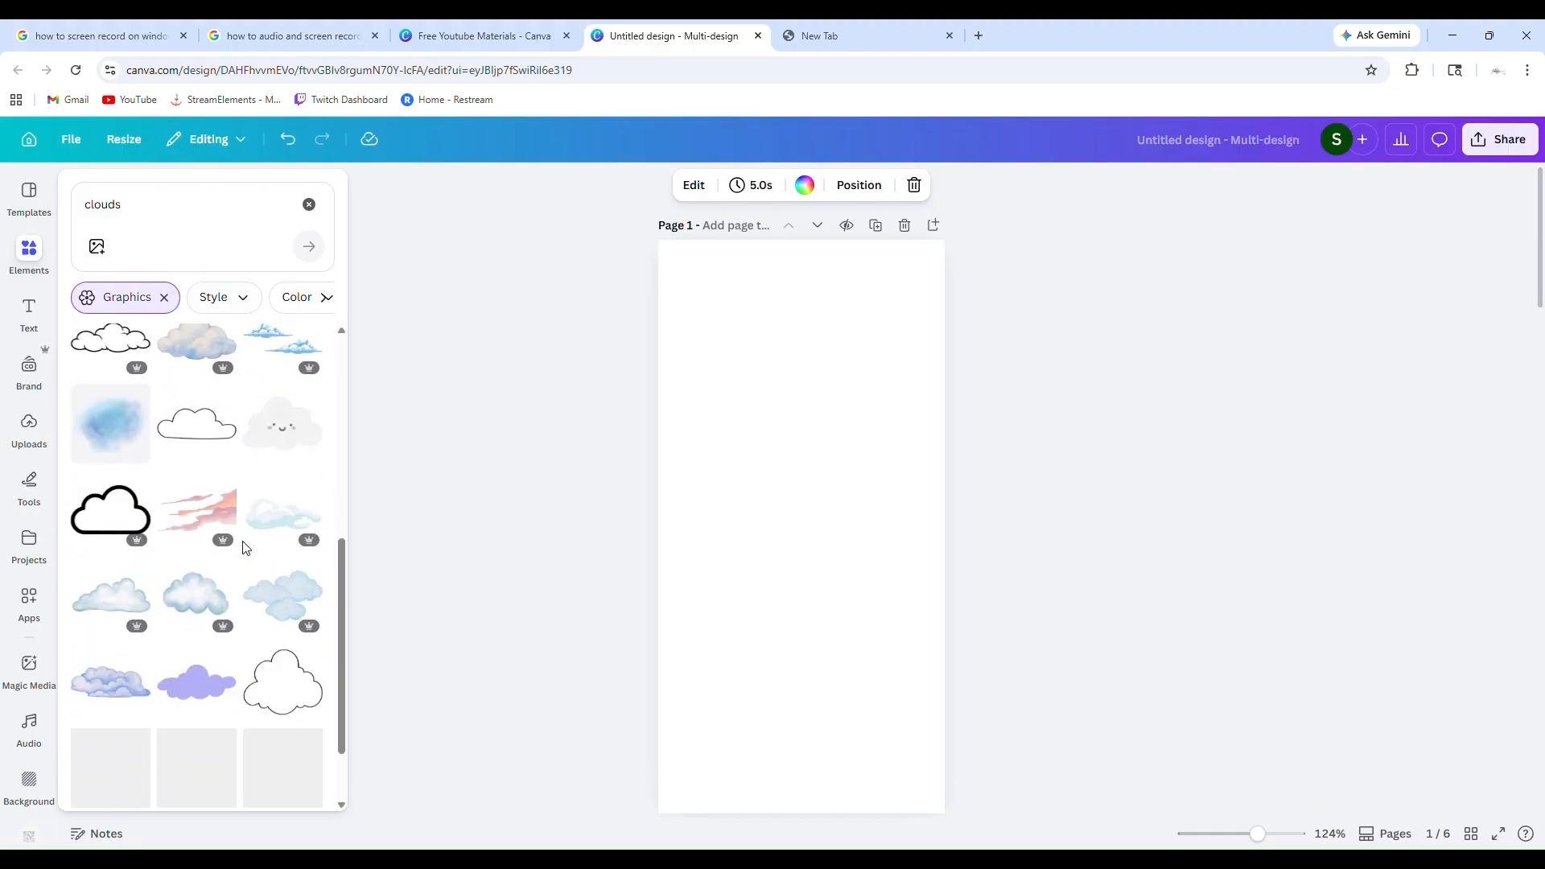
scroll(245, 547, "down", 2)
scroll(245, 548, "up", 1)
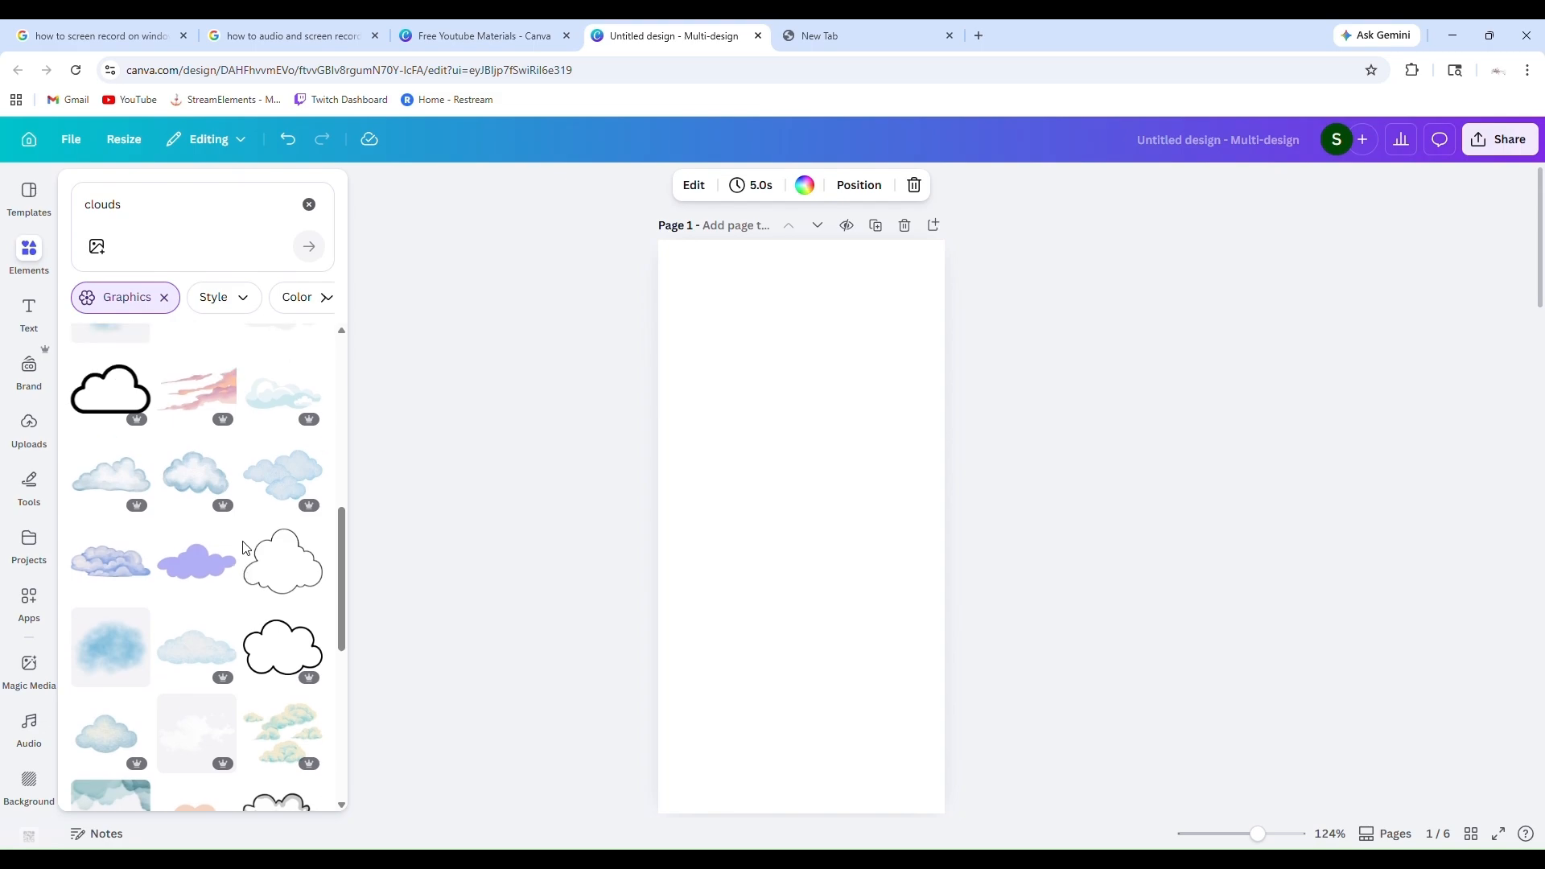
scroll(245, 548, "down", 1)
scroll(245, 548, "up", 1)
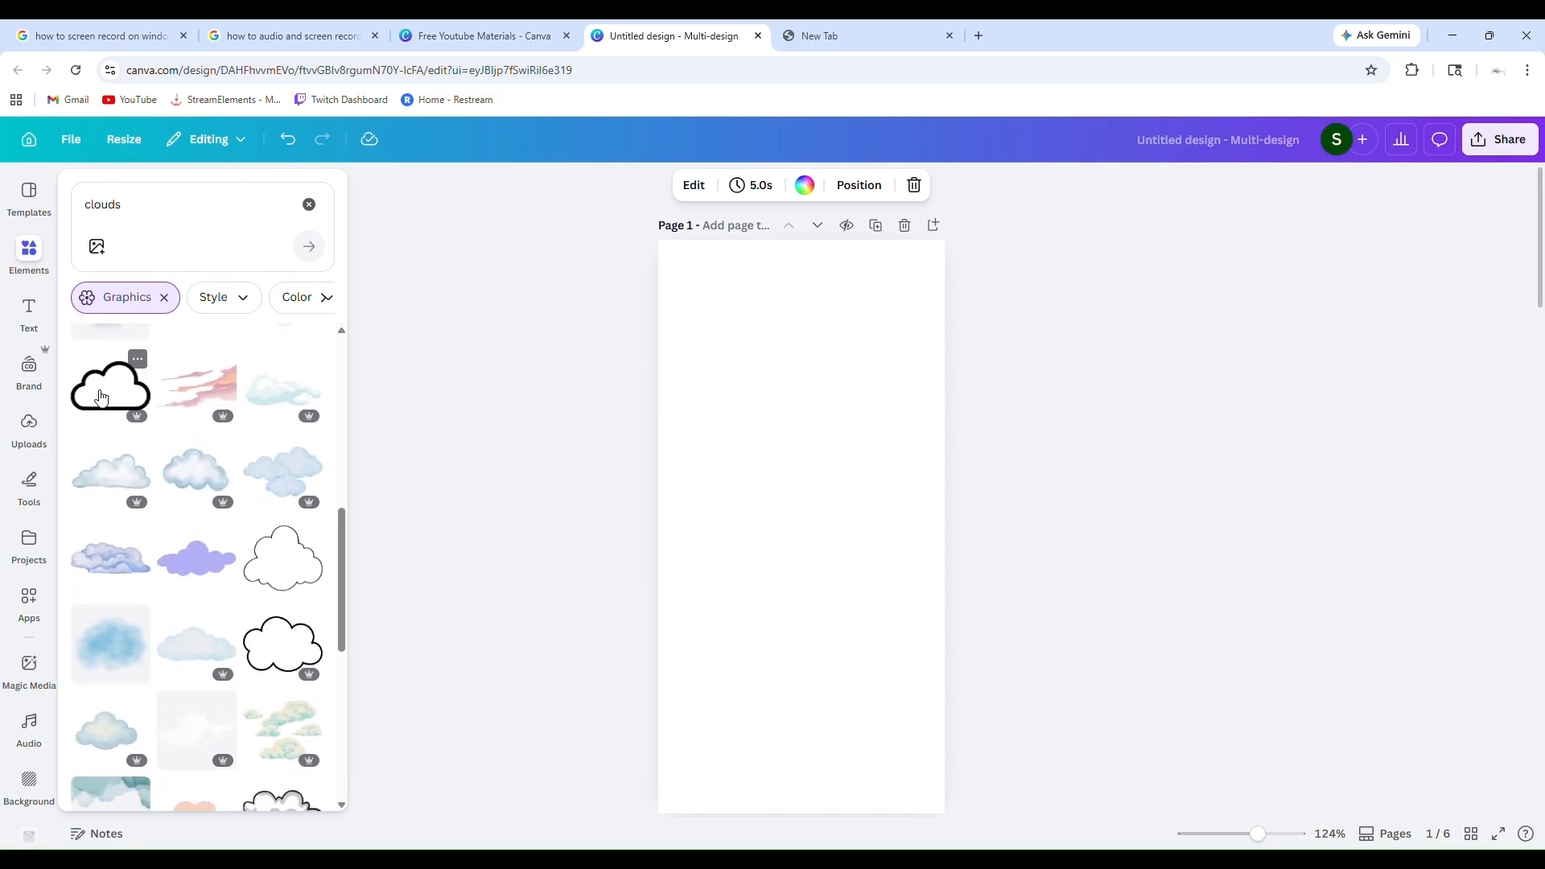
left_click(290, 653)
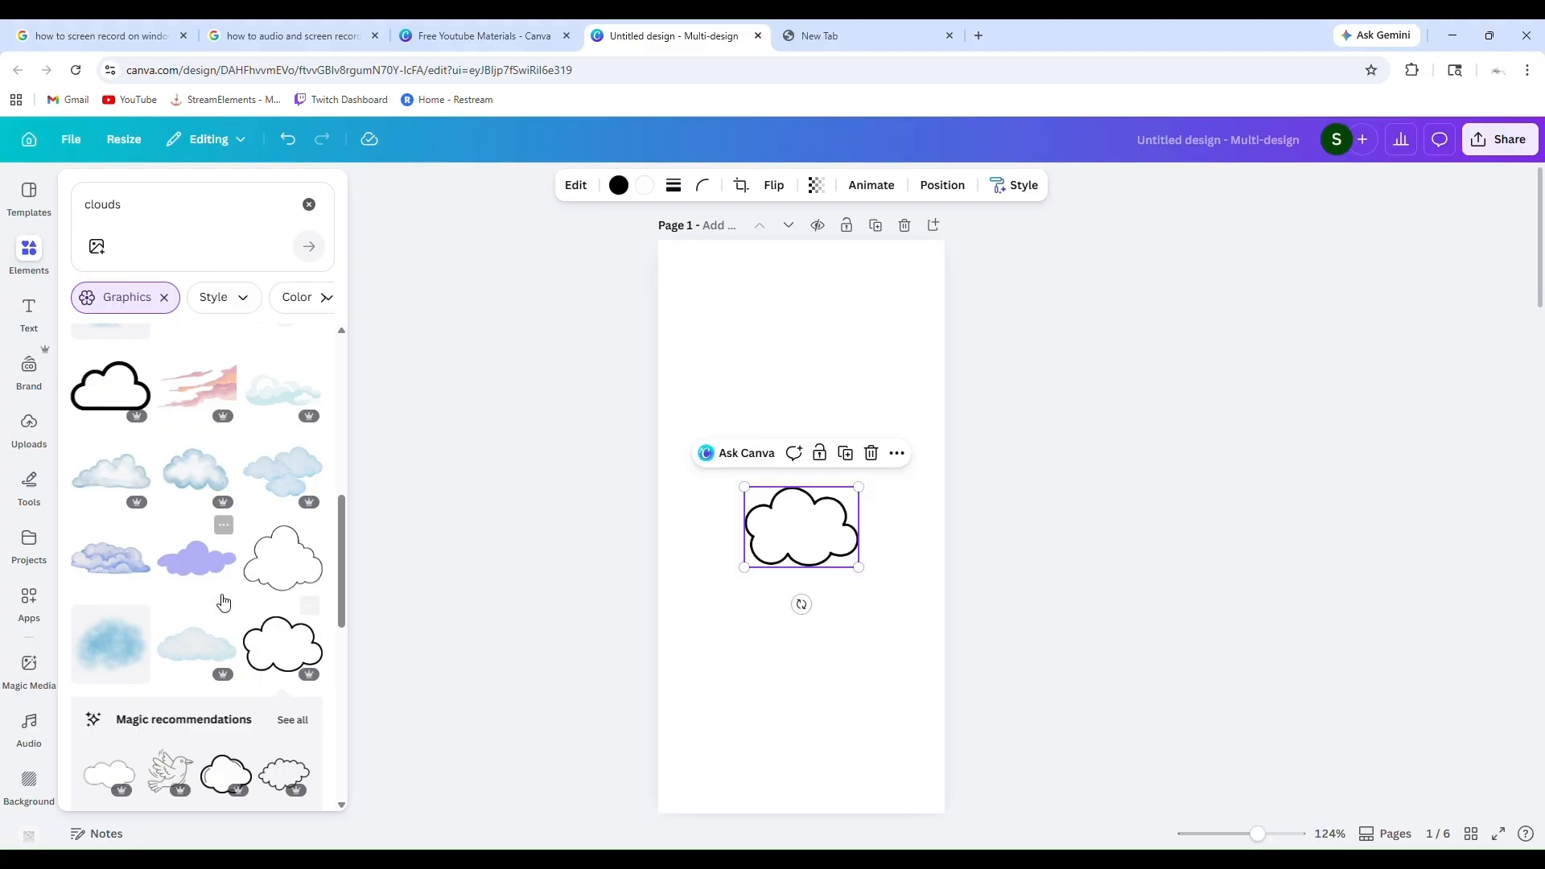
Examine the full list of Magic recommendations related to the bold-outlined cloud
scroll(220, 604, "down", 2)
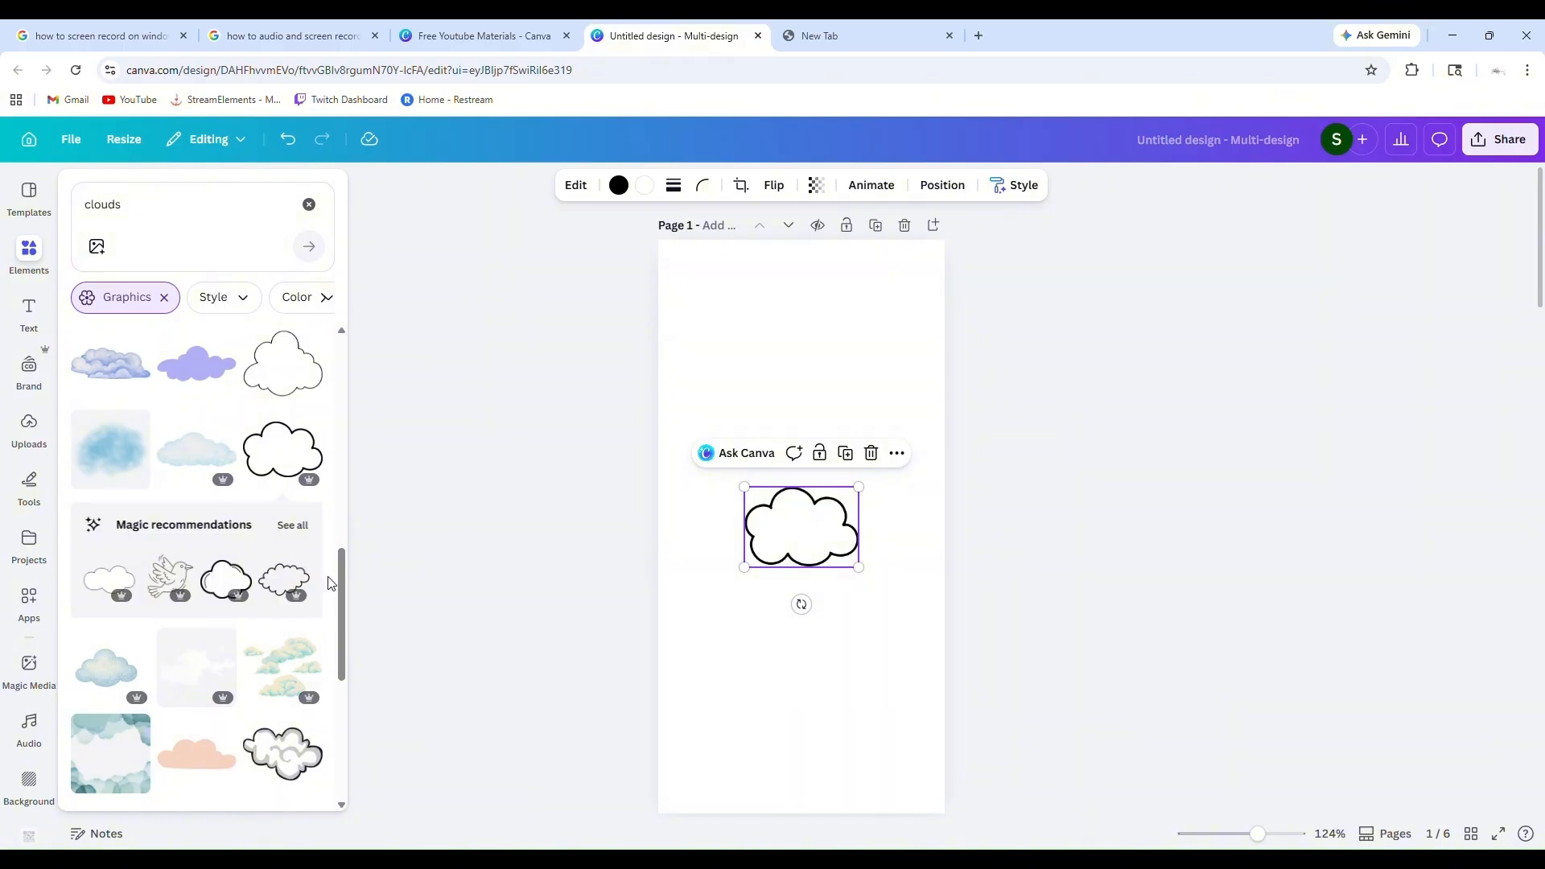
left_click(32, 553)
left_click(29, 539)
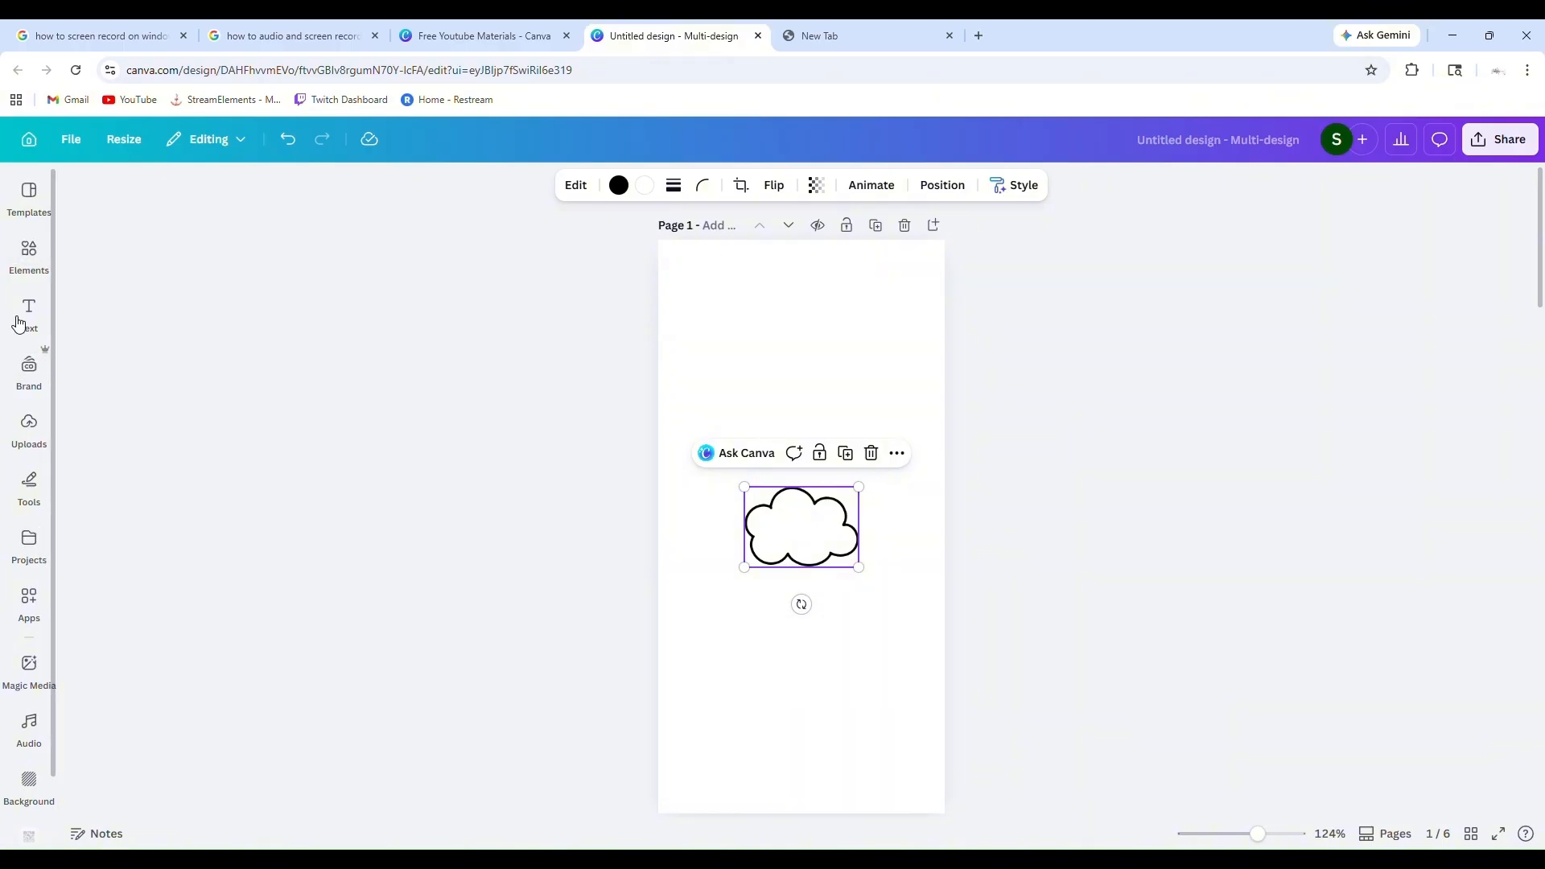
left_click(29, 254)
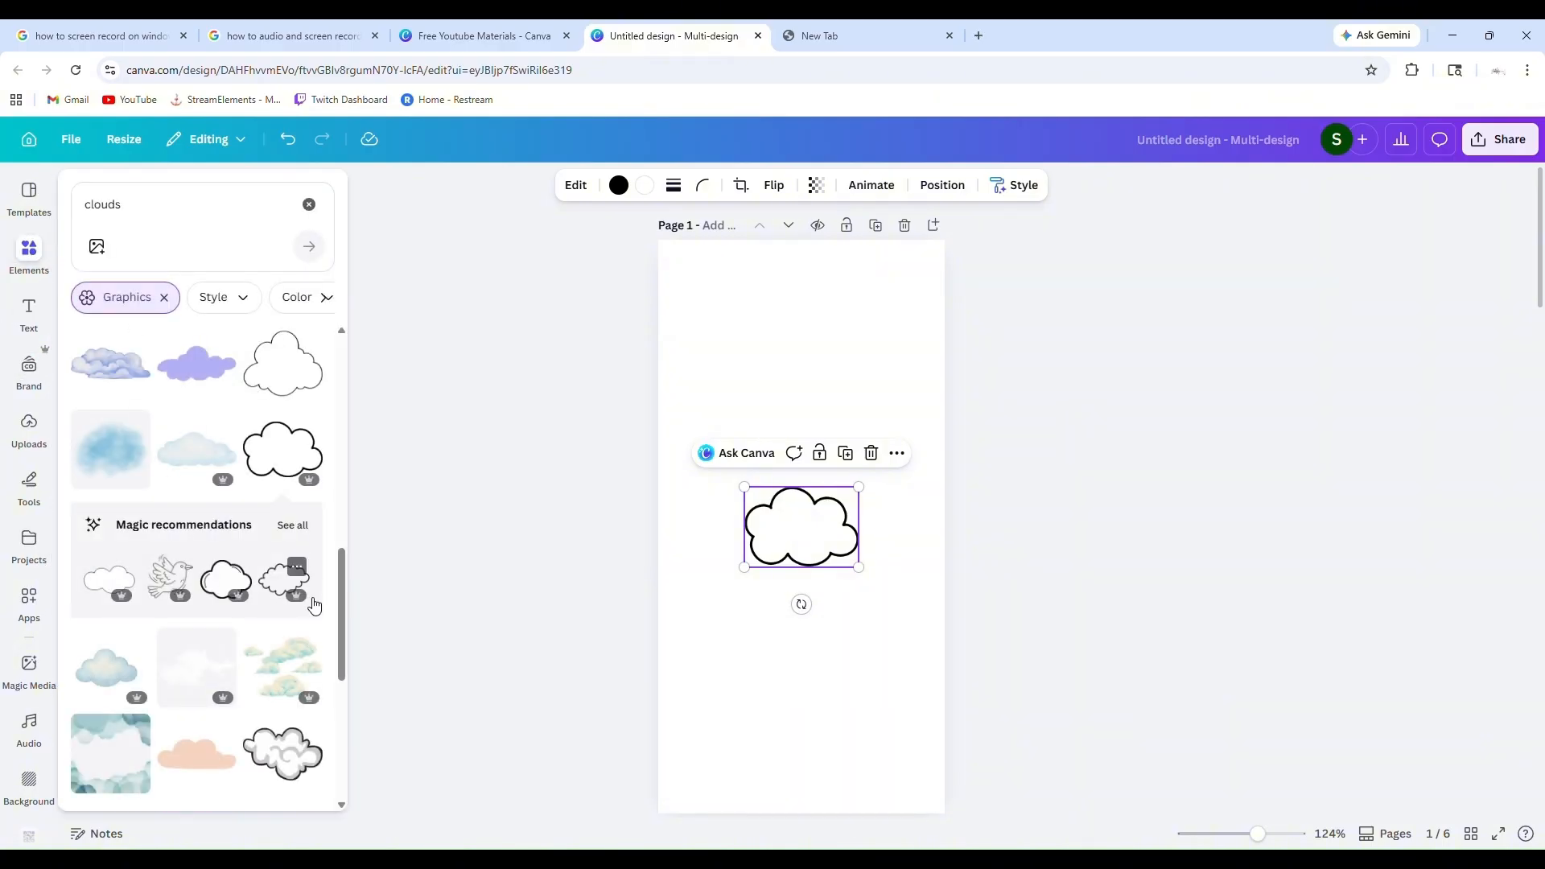
left_click(307, 535)
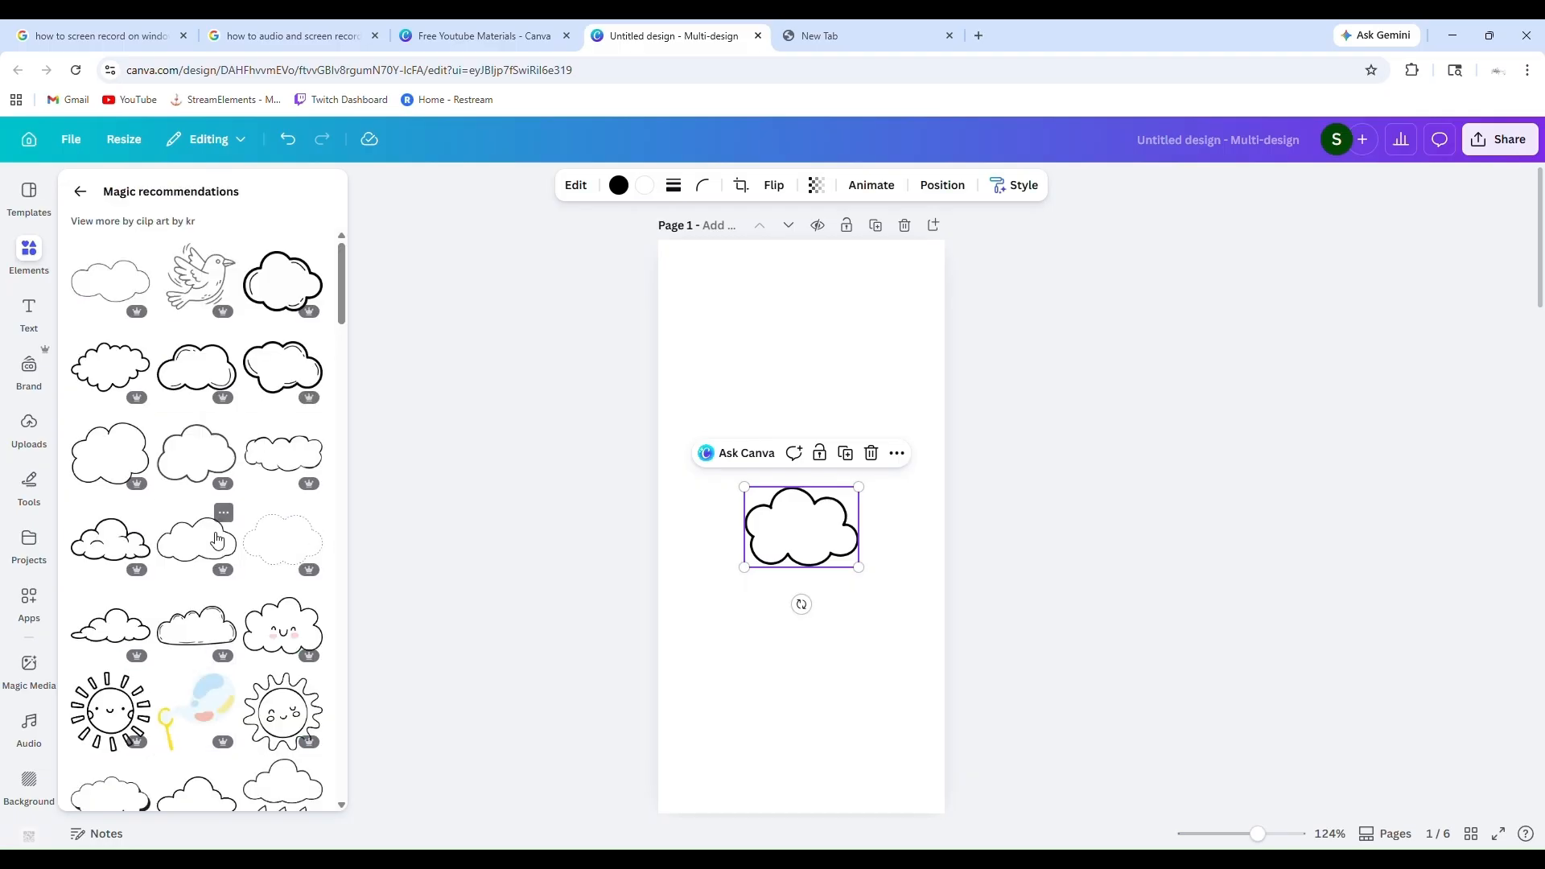
scroll(213, 539, "down", 5)
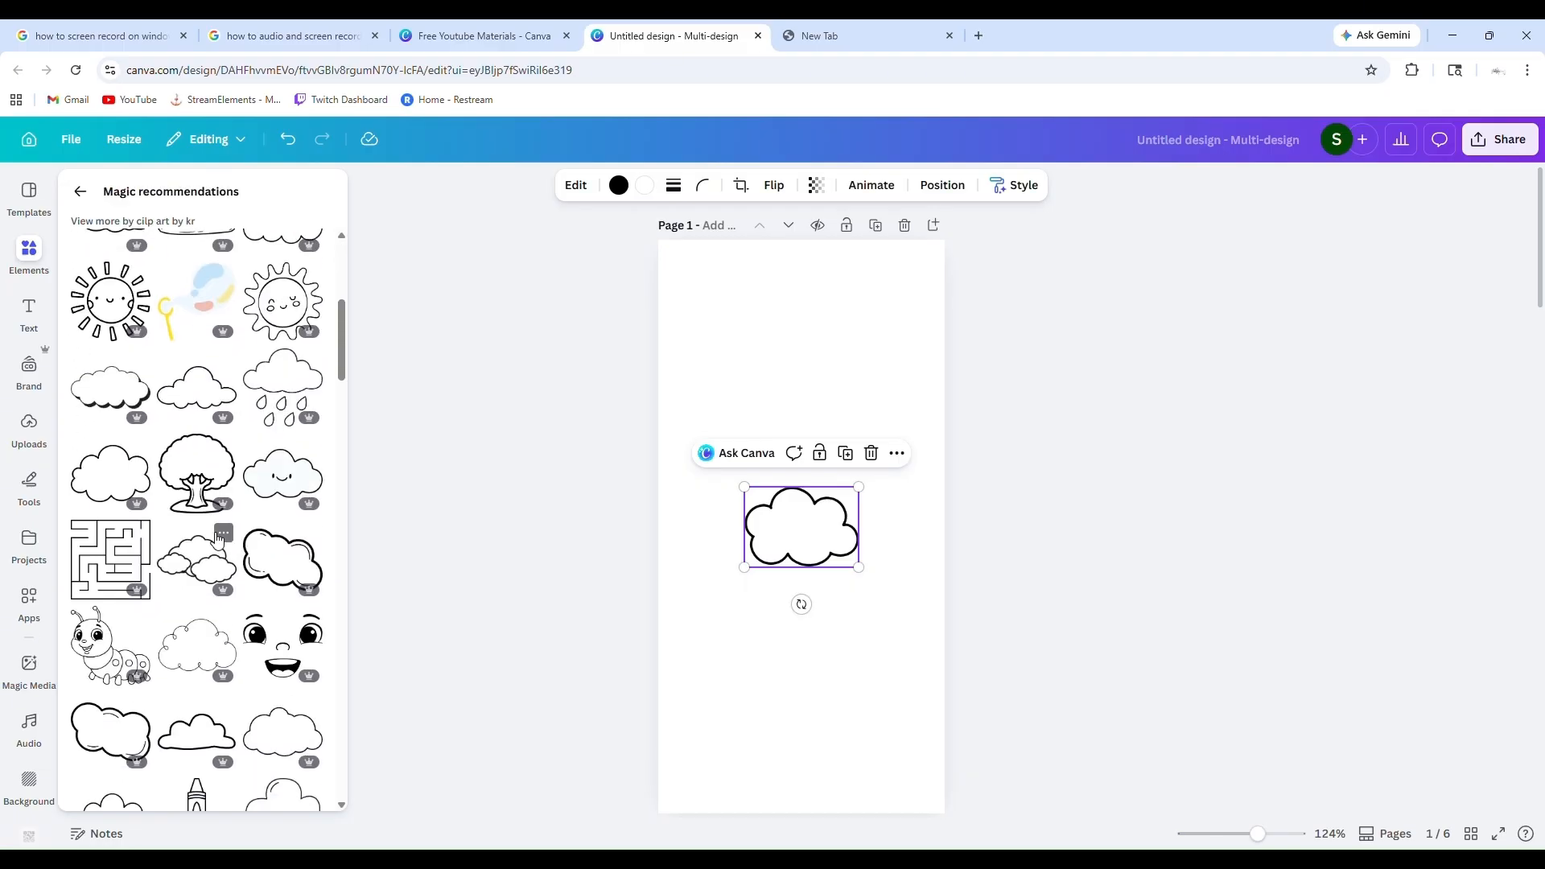
scroll(217, 539, "down", 10)
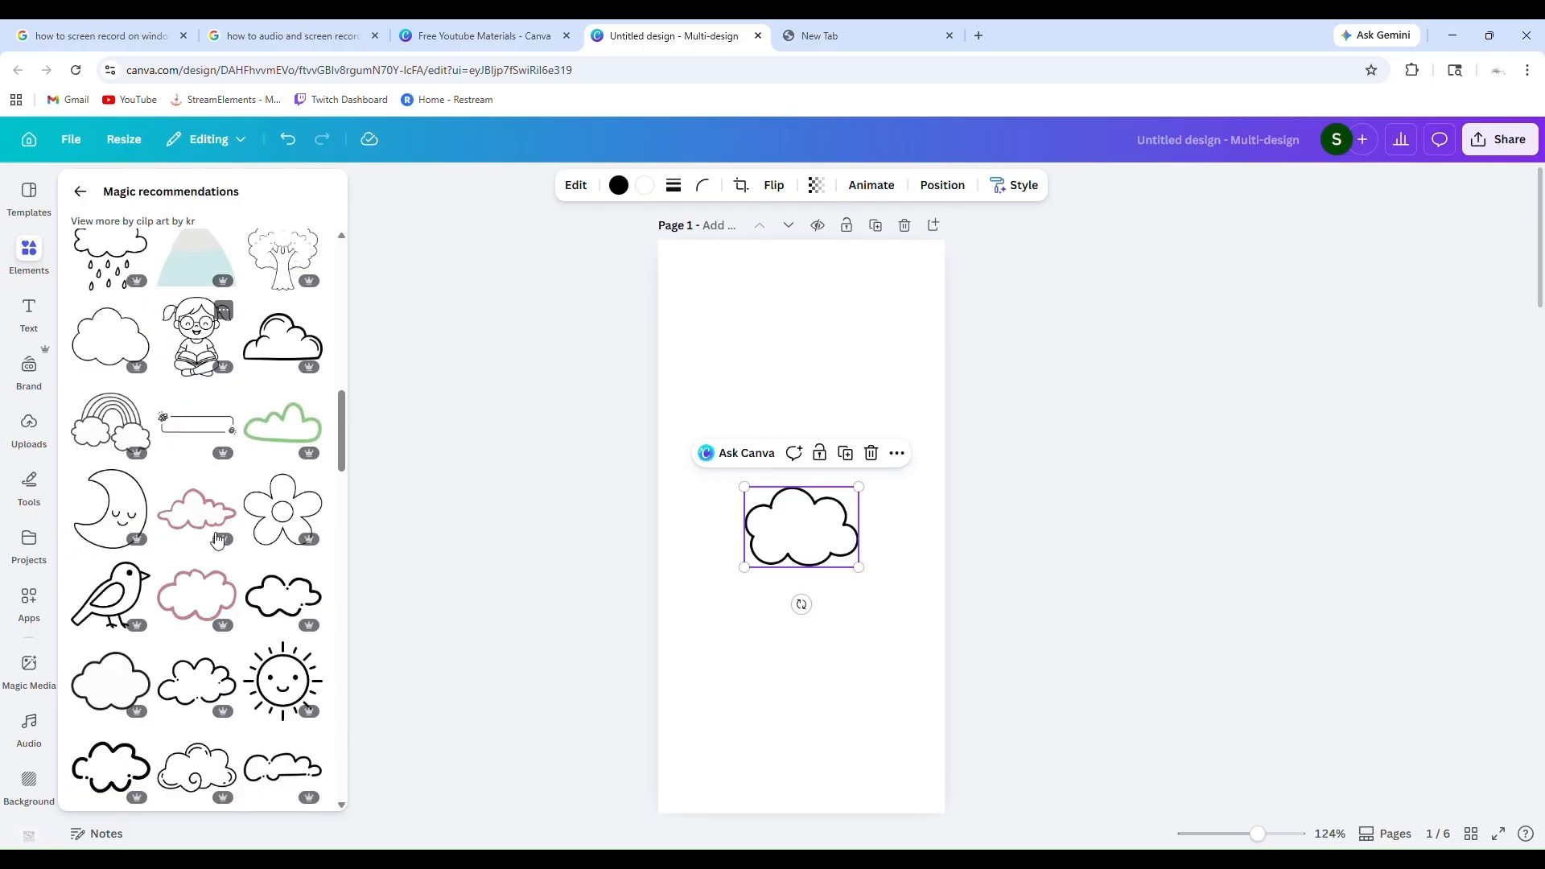
left_click(80, 191)
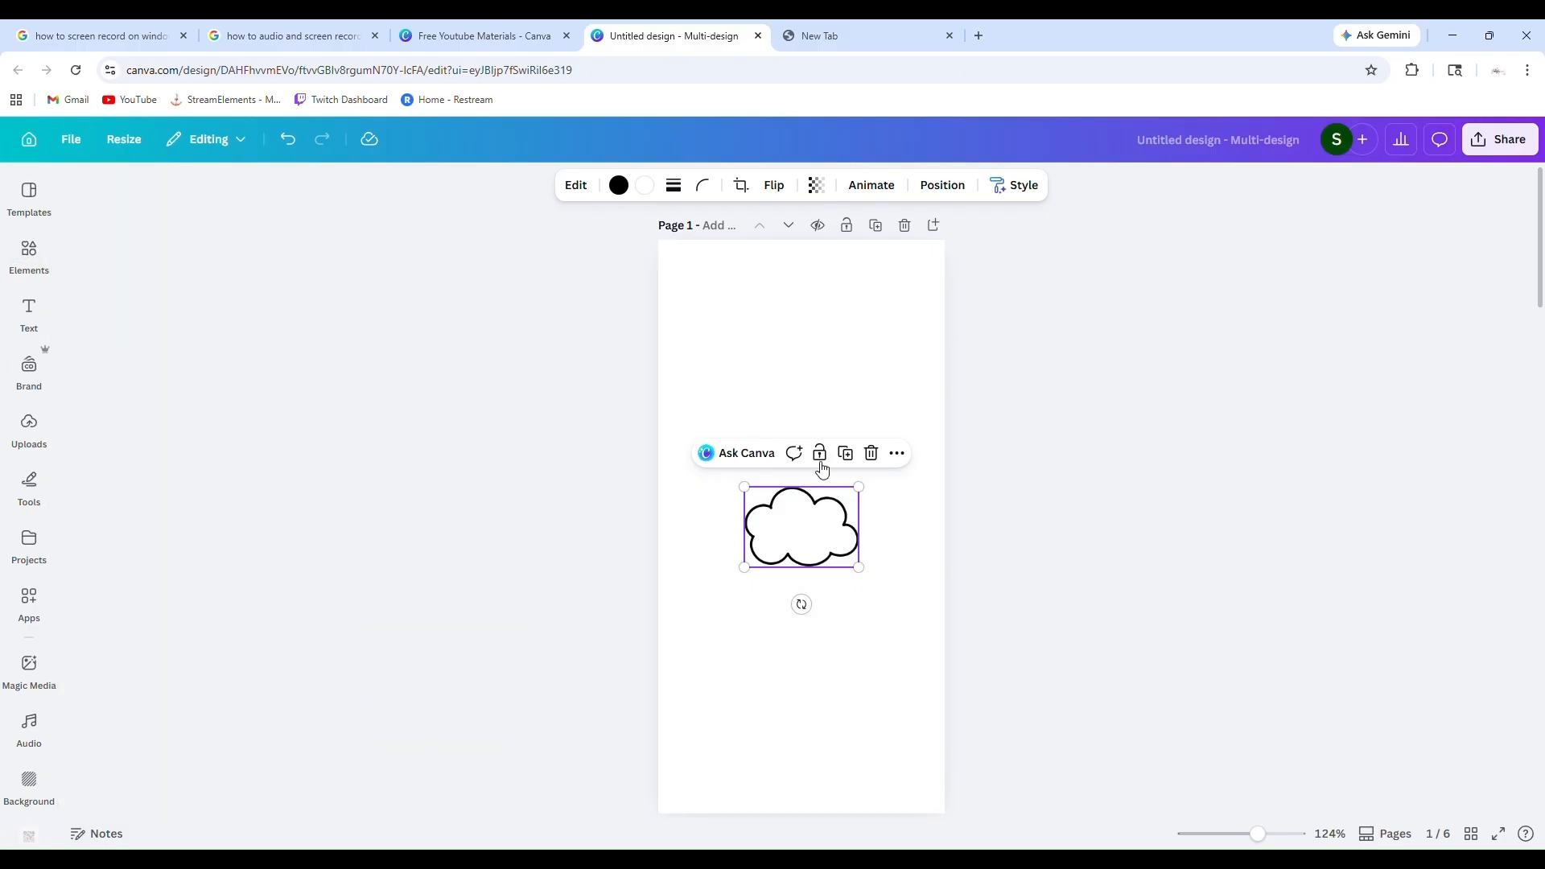
Replace the bold-outlined cloud on page 1 with the thin-outlined, rounded cloud graphic from the results
left_click(871, 453)
scroll(152, 511, "up", 6)
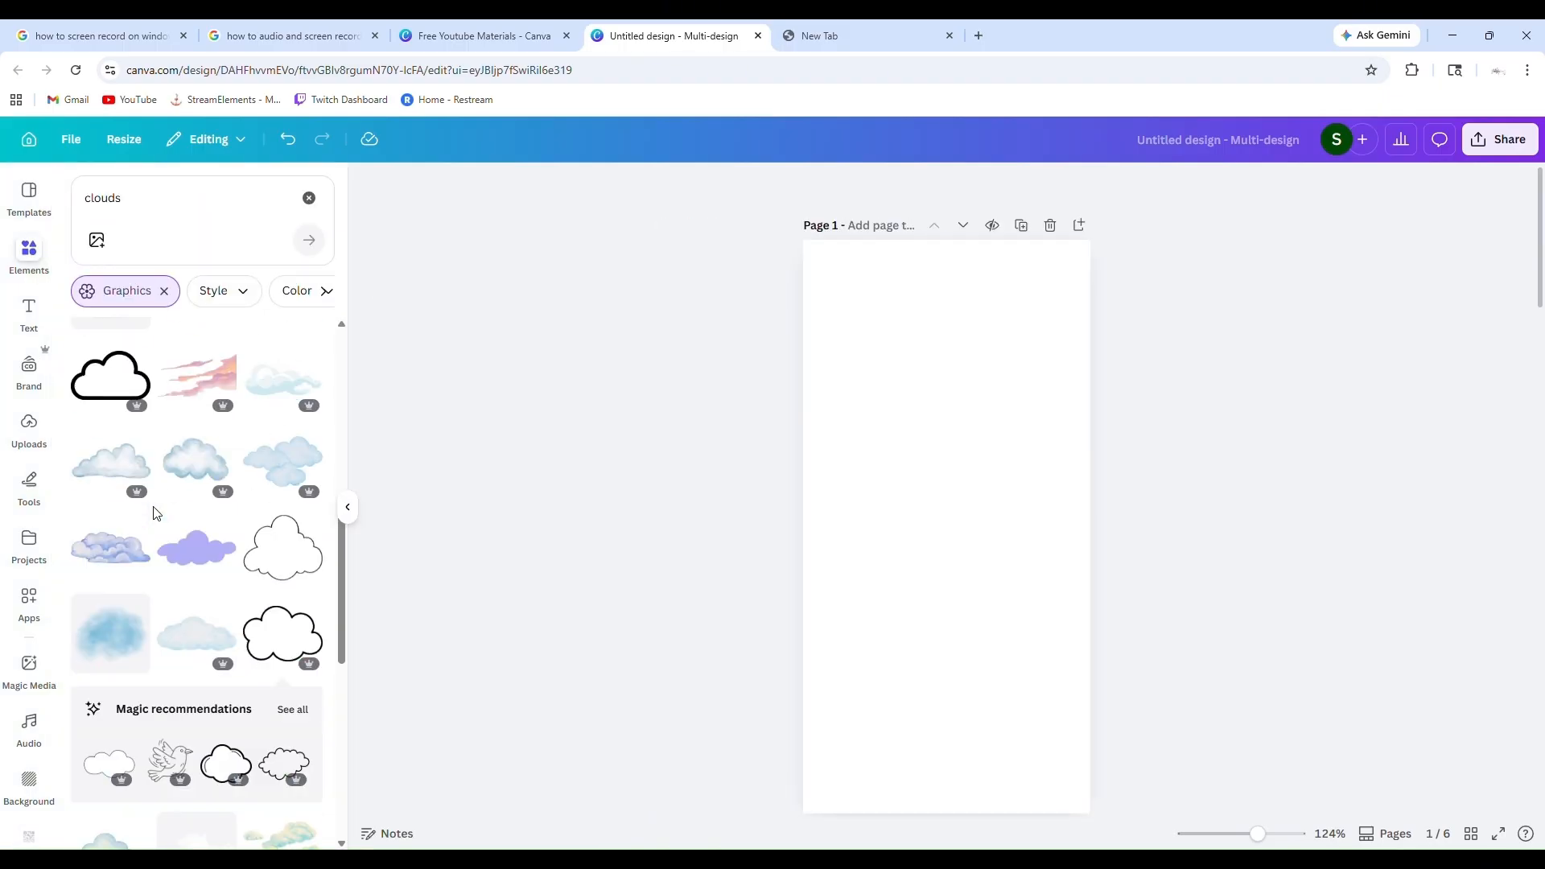
scroll(152, 511, "up", 7)
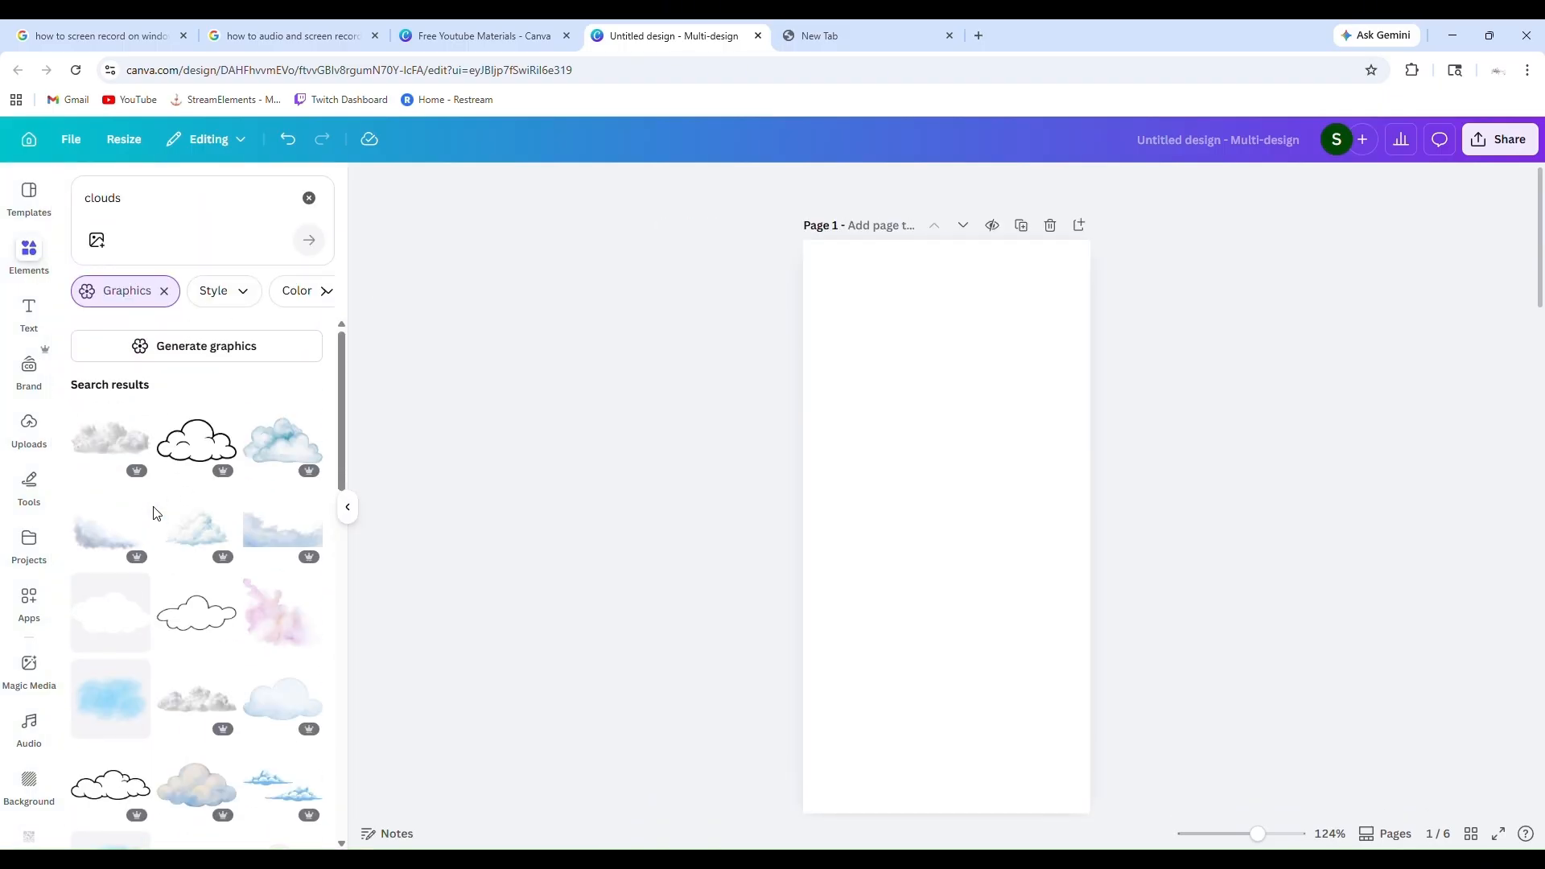
scroll(238, 613, "down", 7)
scroll(238, 613, "down", 2)
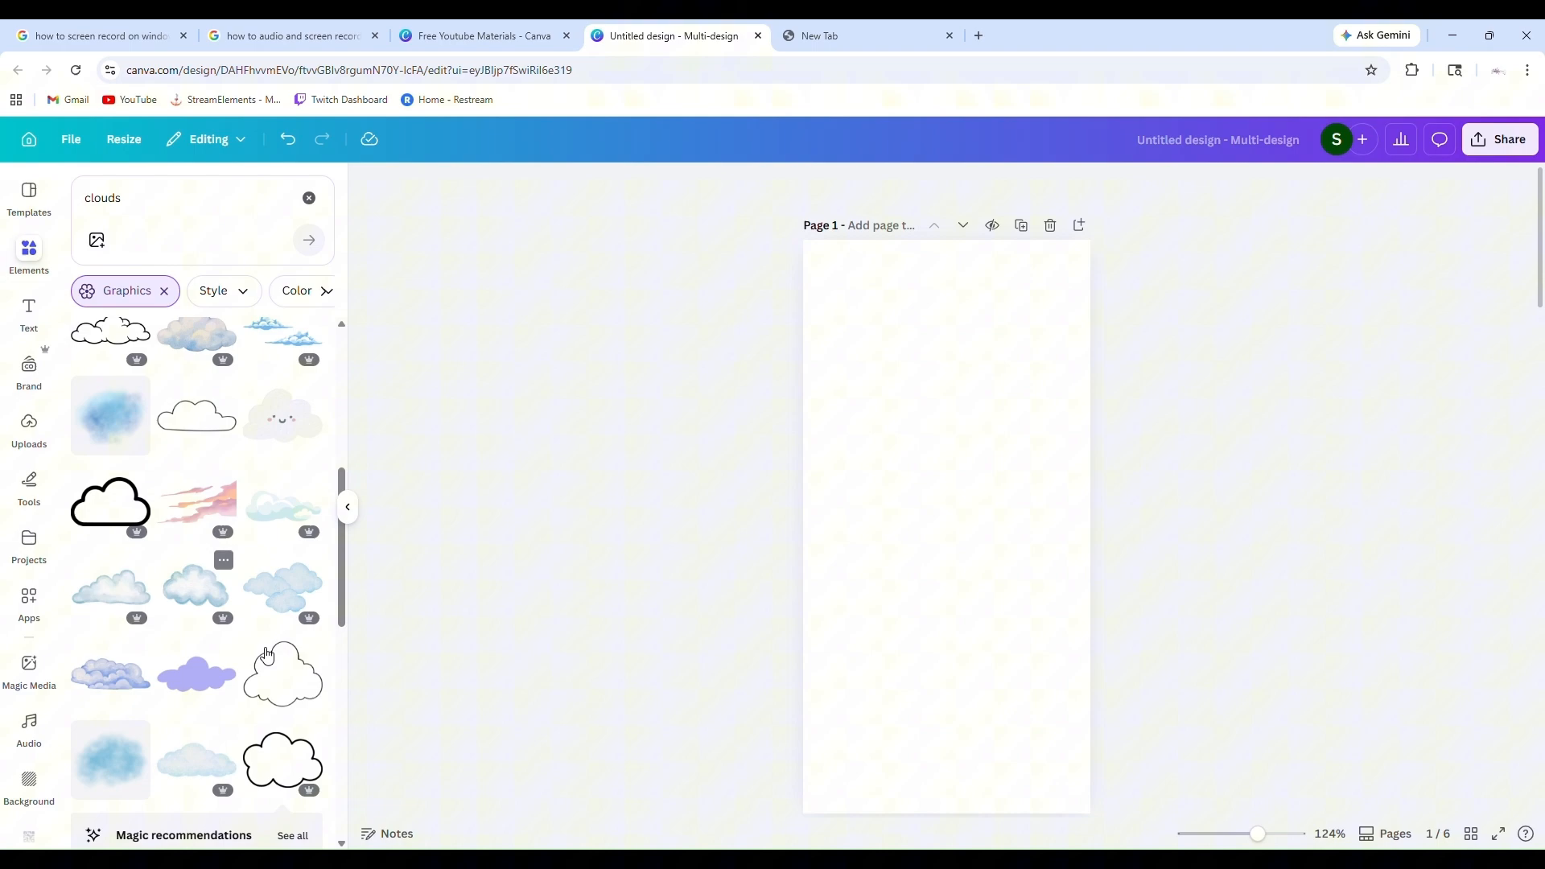
left_click(291, 697)
Place a second thin-outlined cloud at the upper left of page 1 and move the first one to the lower right
scroll(291, 697, "down", 4)
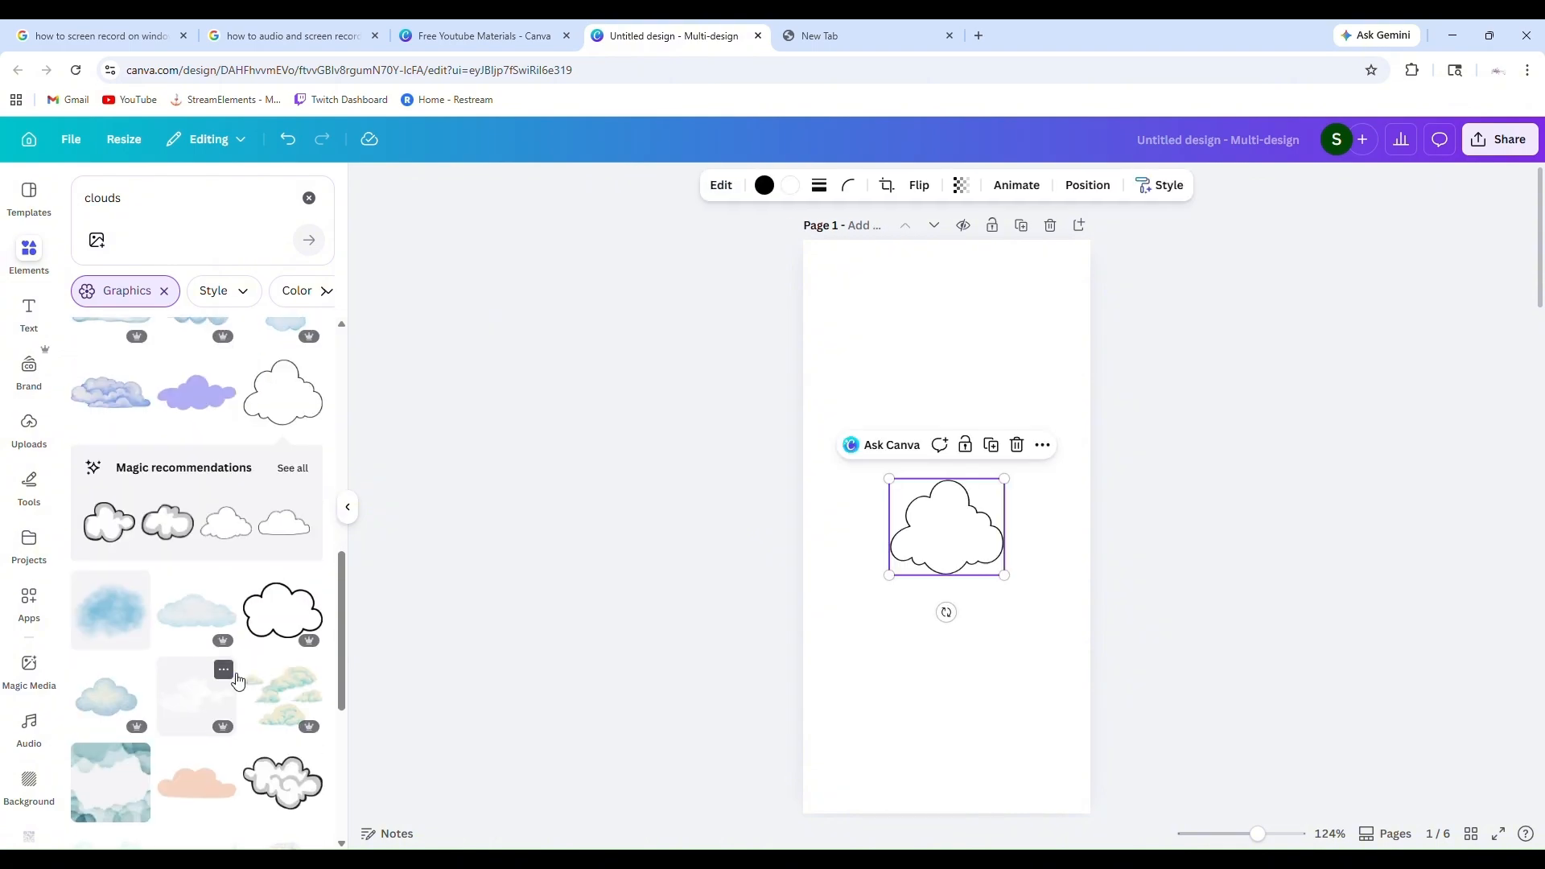
scroll(242, 660, "up", 3)
left_click_drag(300, 590, 891, 386)
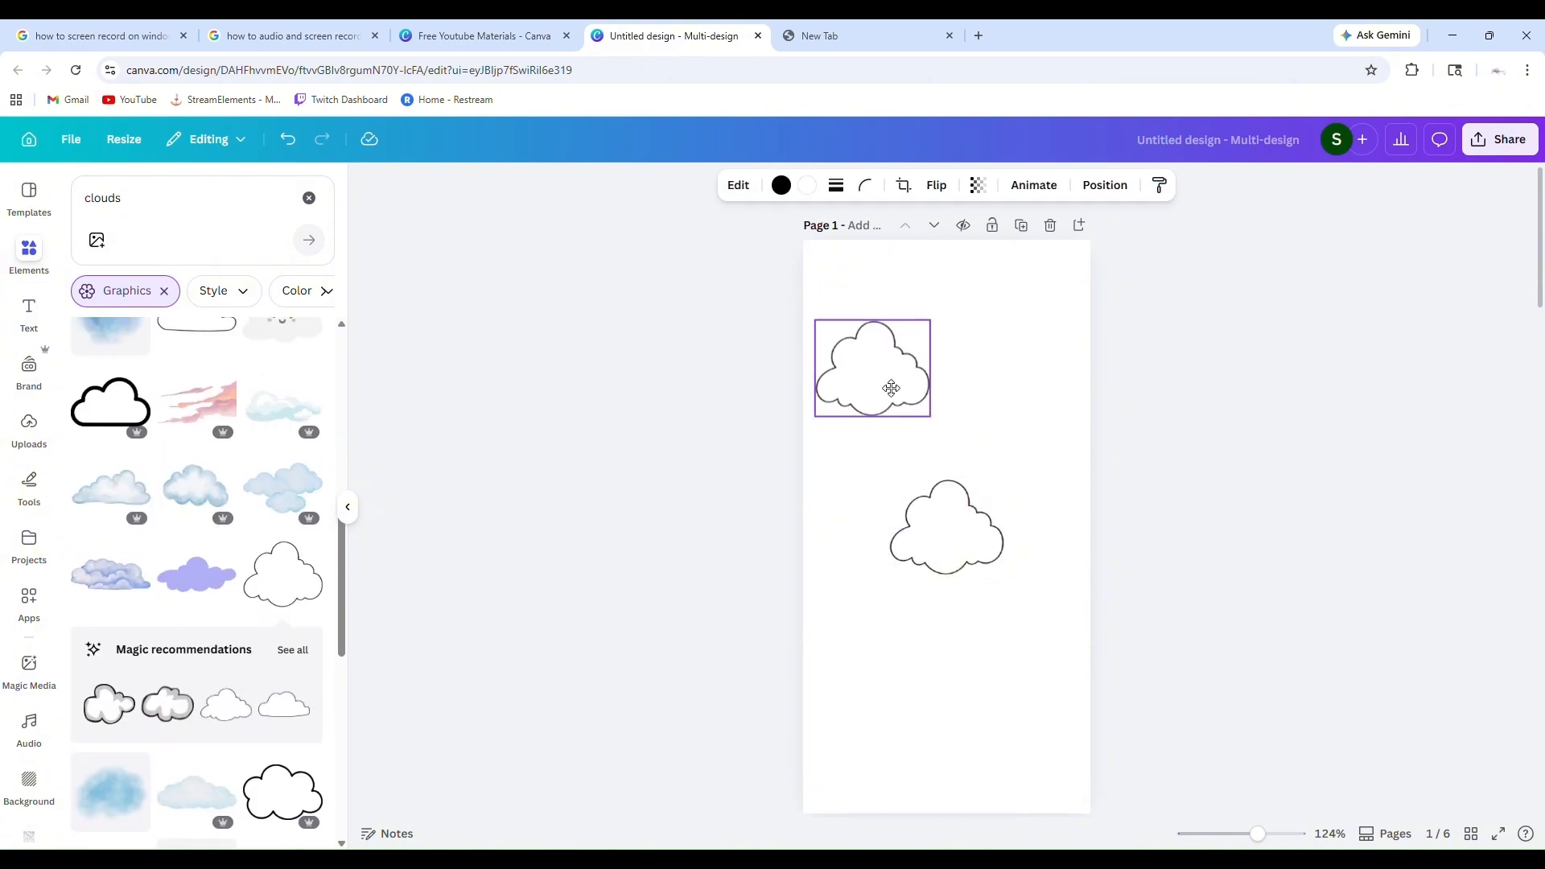
left_click_drag(937, 538, 1010, 604)
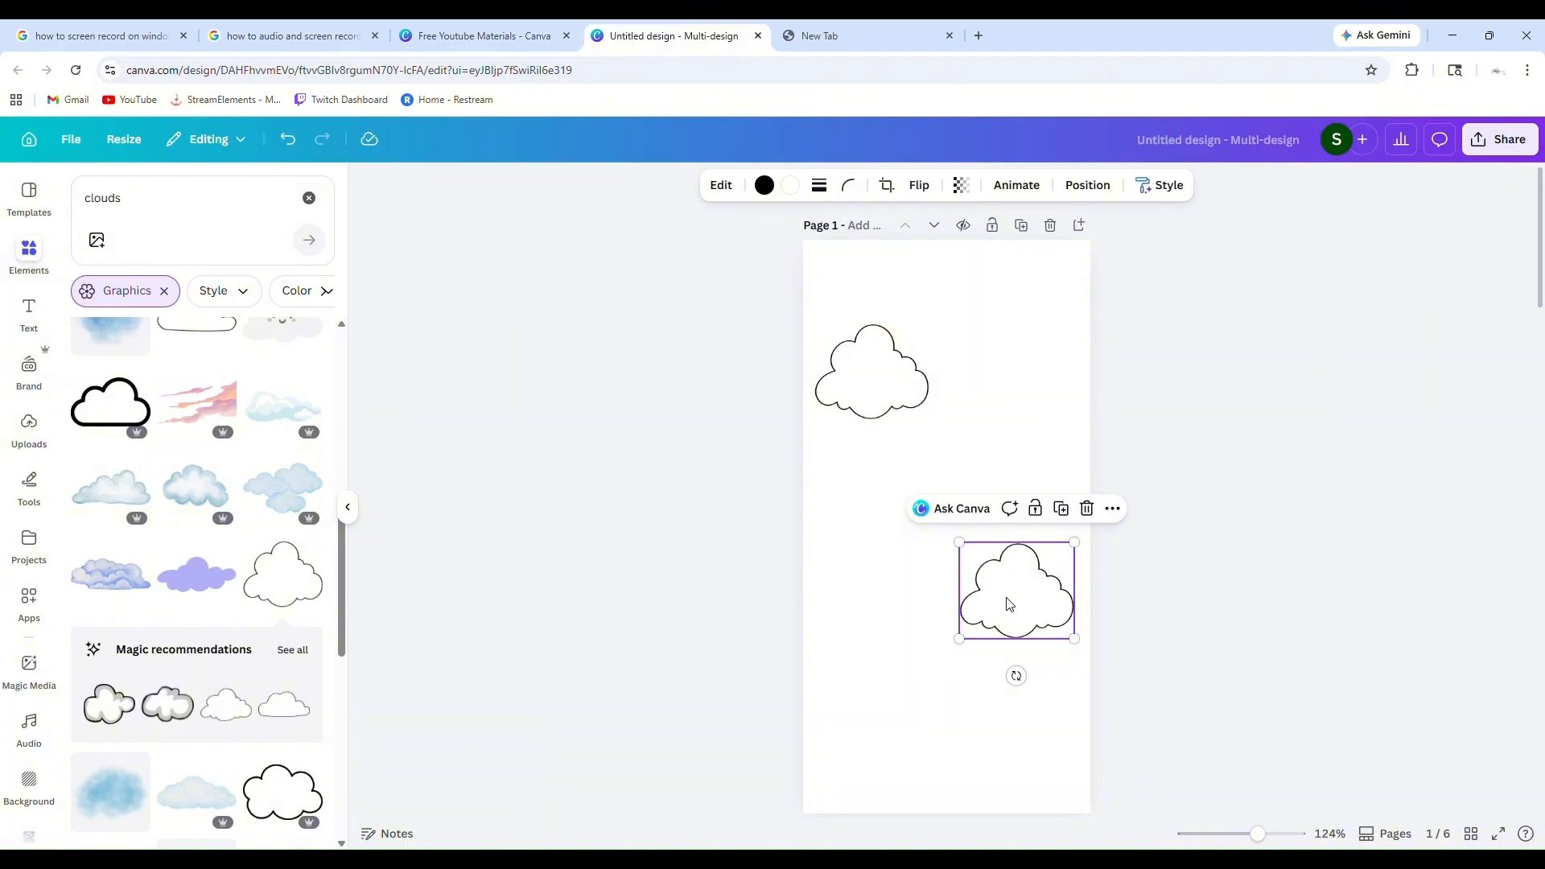
scroll(859, 562, "down", 2)
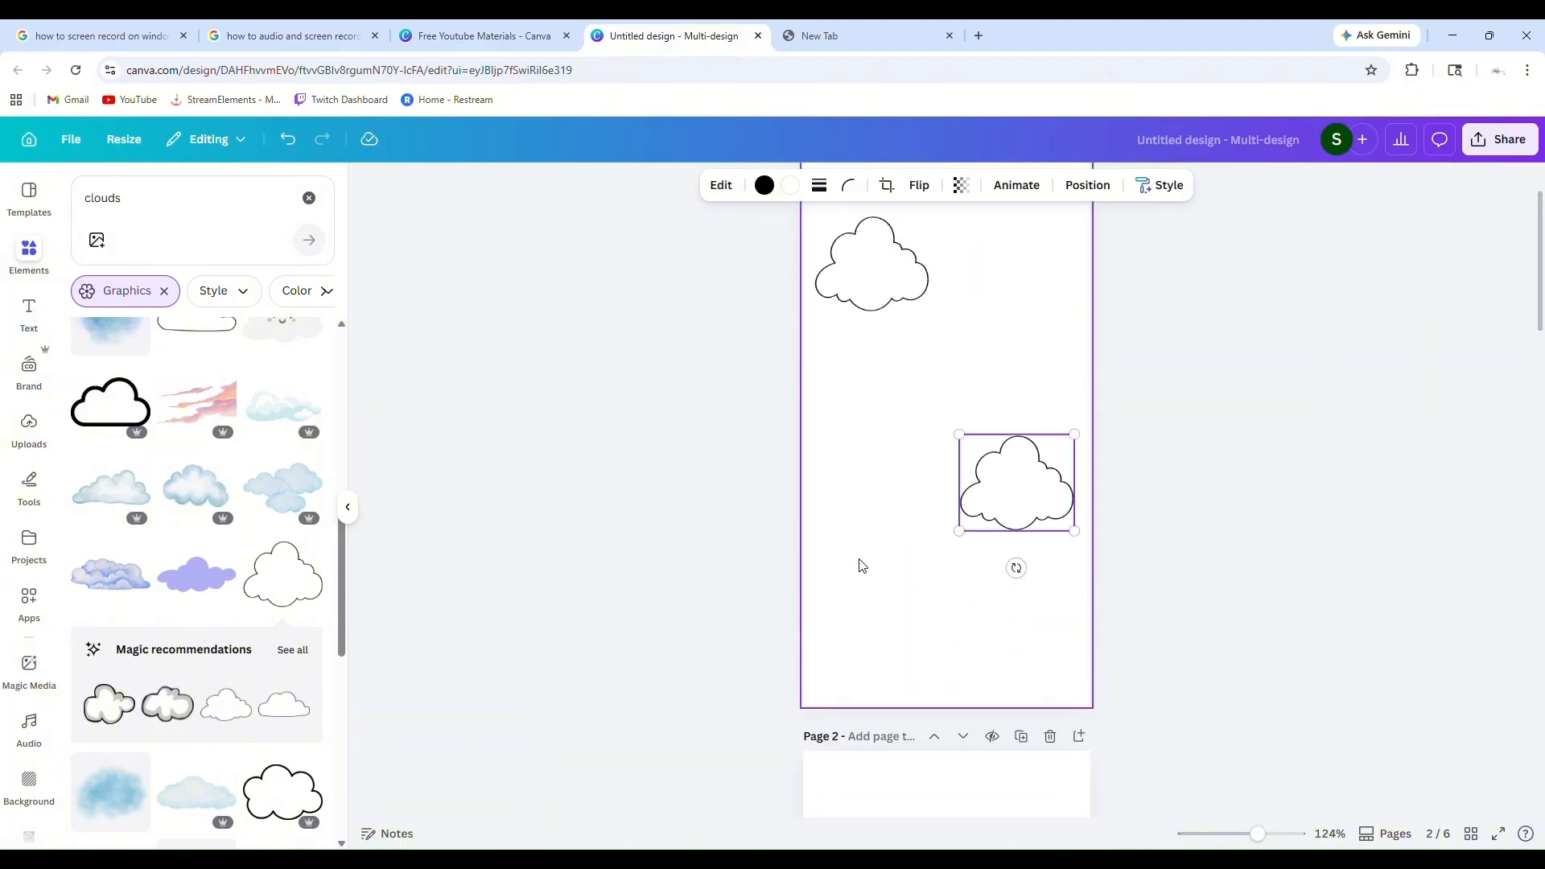
scroll(804, 531, "up", 2)
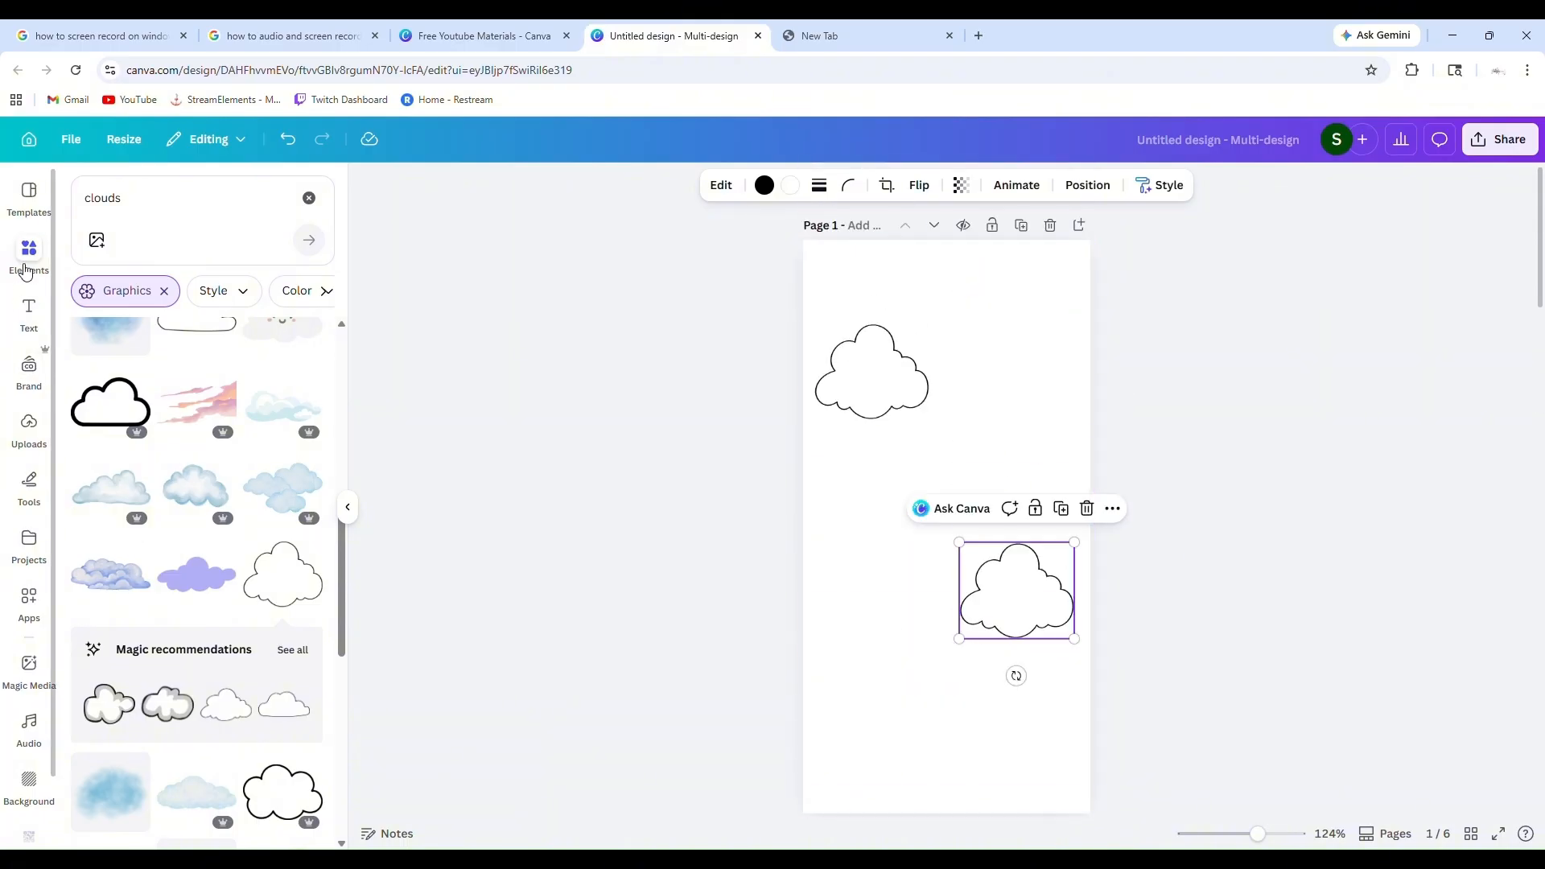
left_click(27, 262)
left_click(315, 207)
scroll(23, 499, "down", 1)
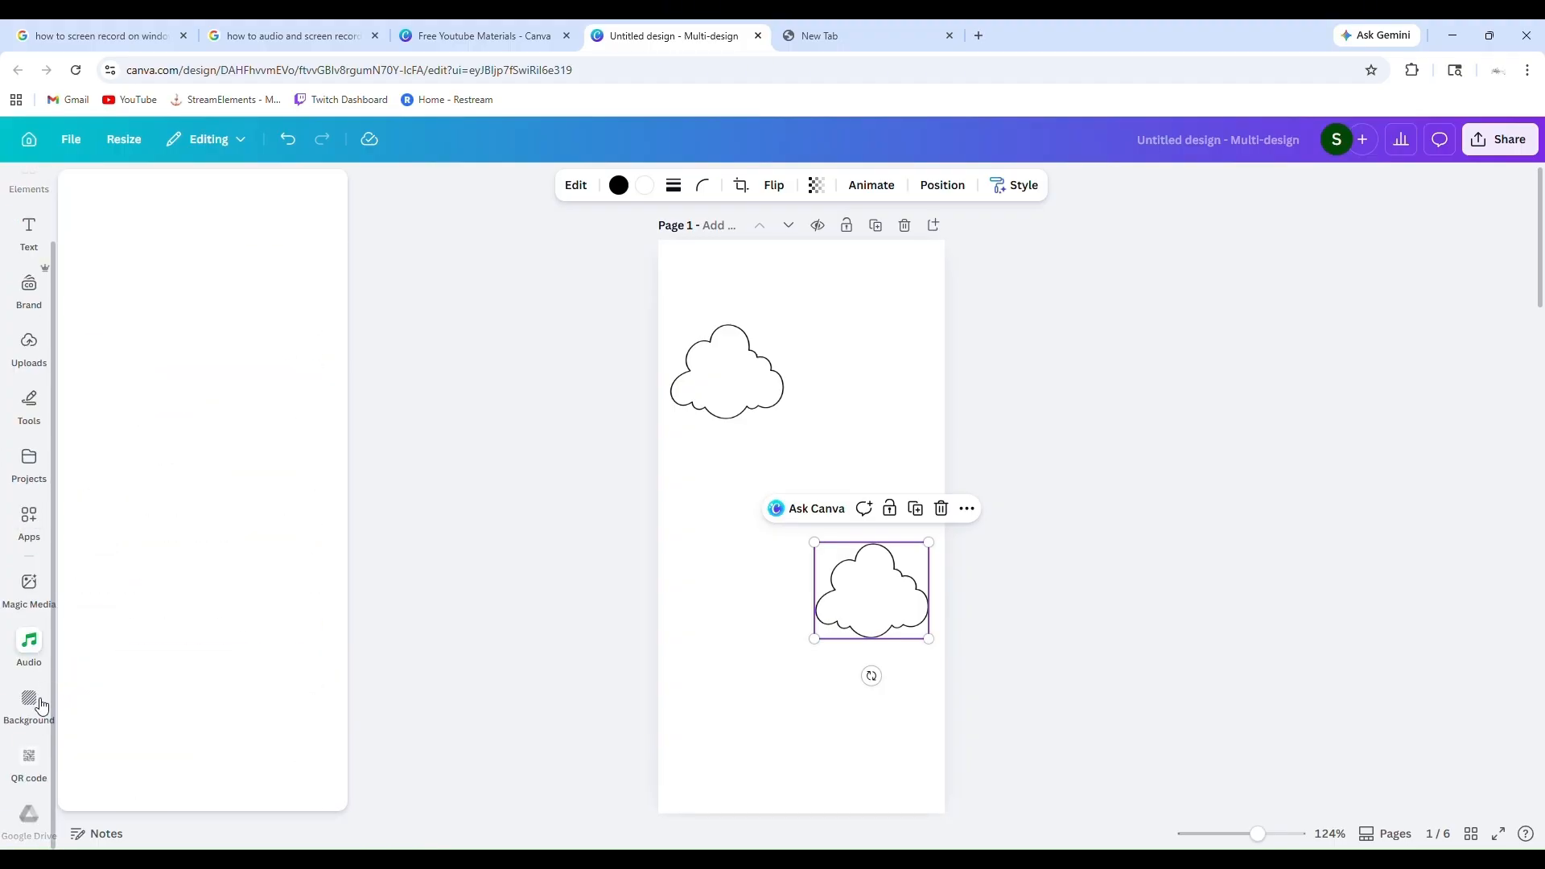
mouse_move(37, 597)
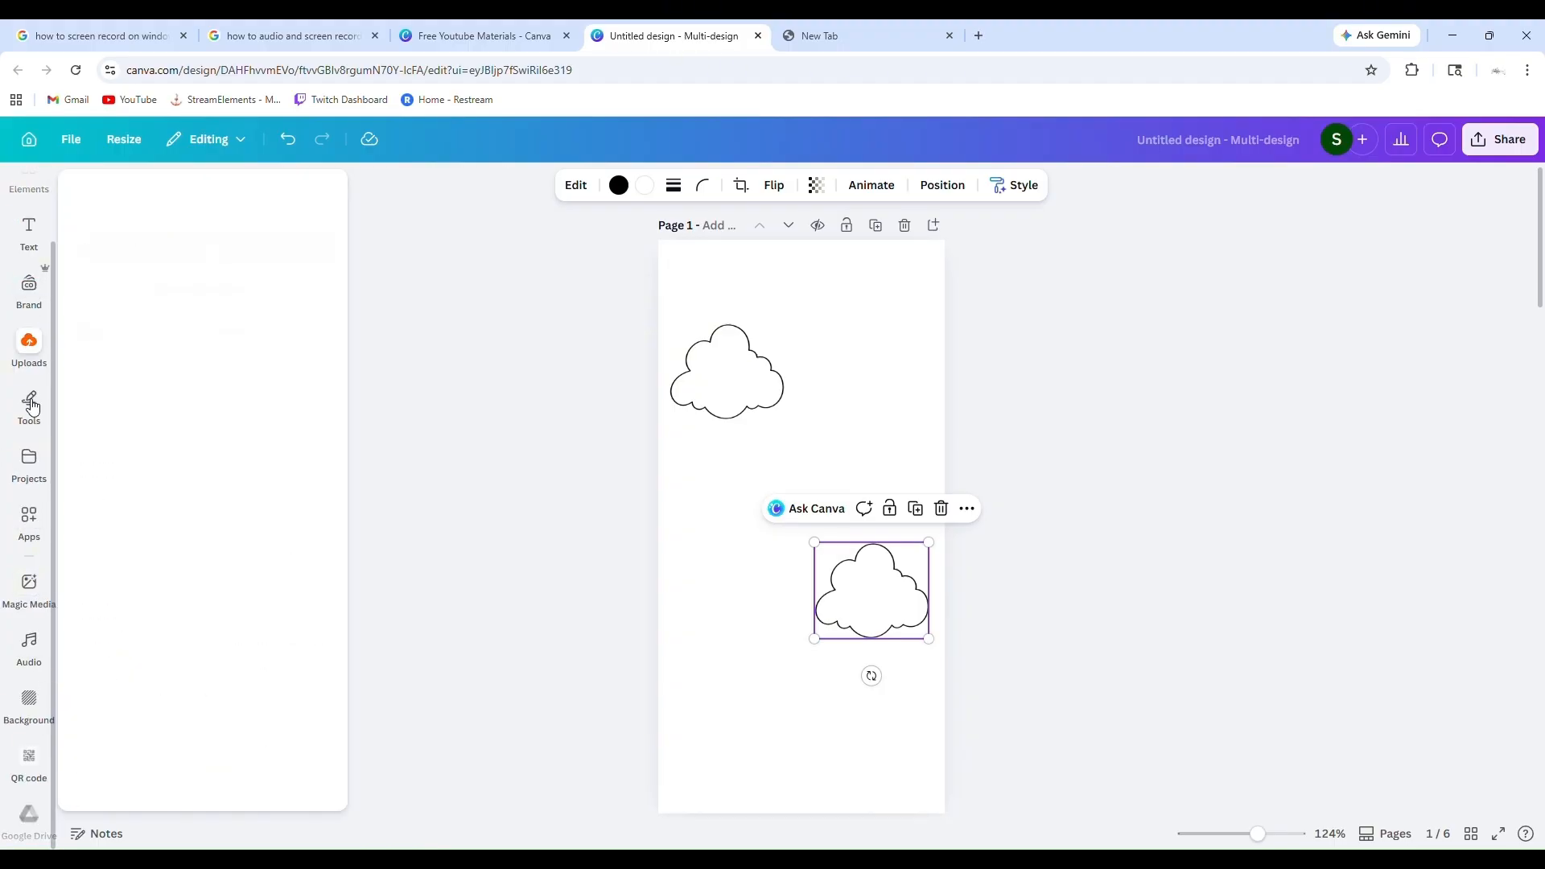
scroll(38, 292, "up", 1)
scroll(40, 735, "down", 1)
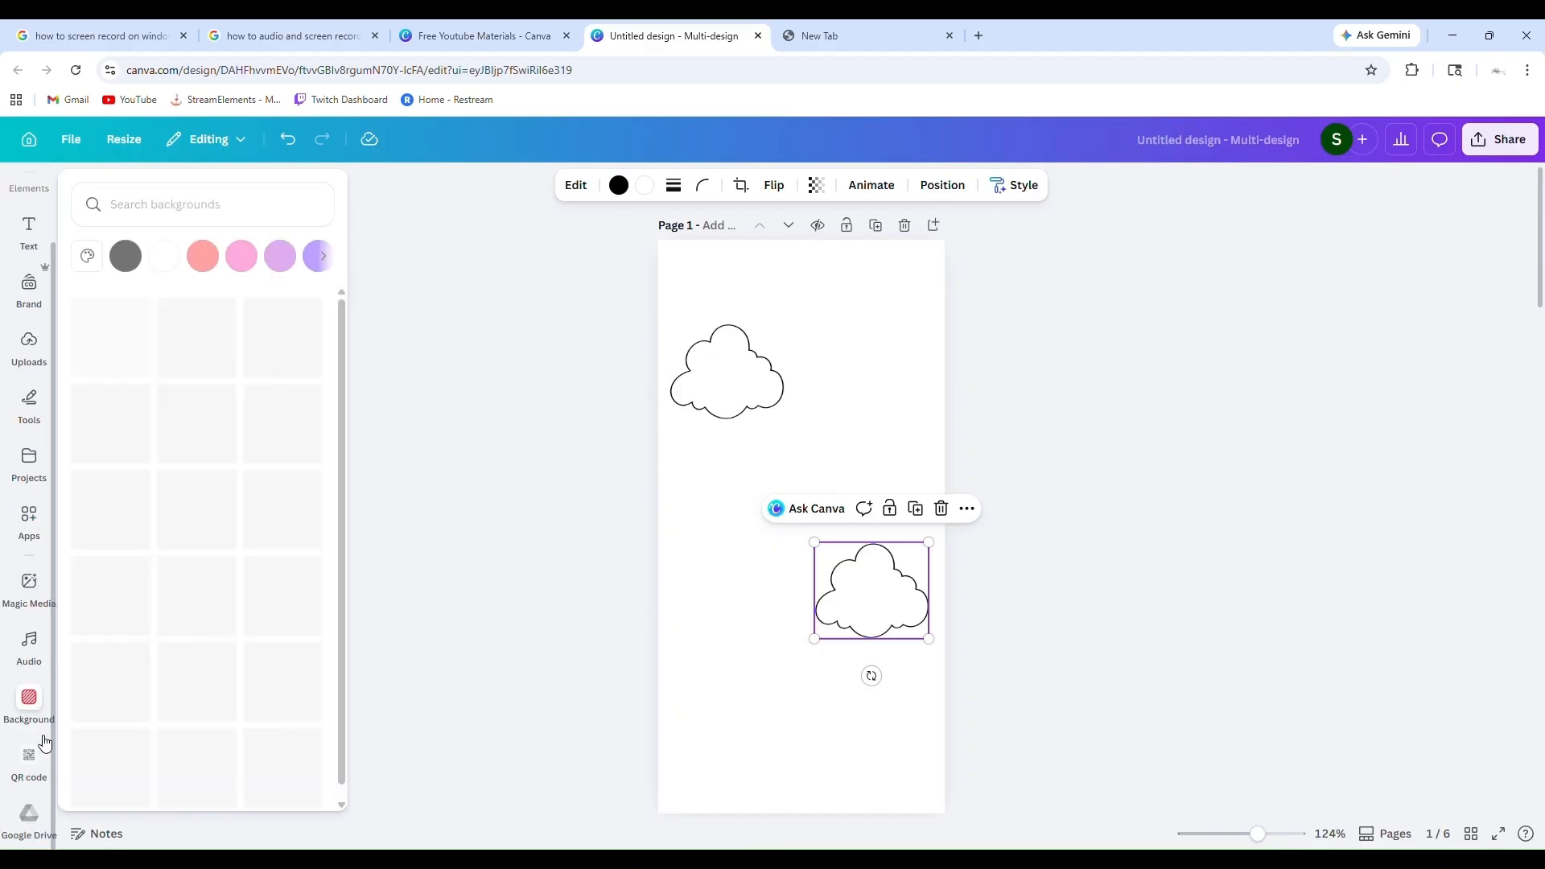
Search the background library for "Jesus"
left_click(38, 713)
left_click(159, 204)
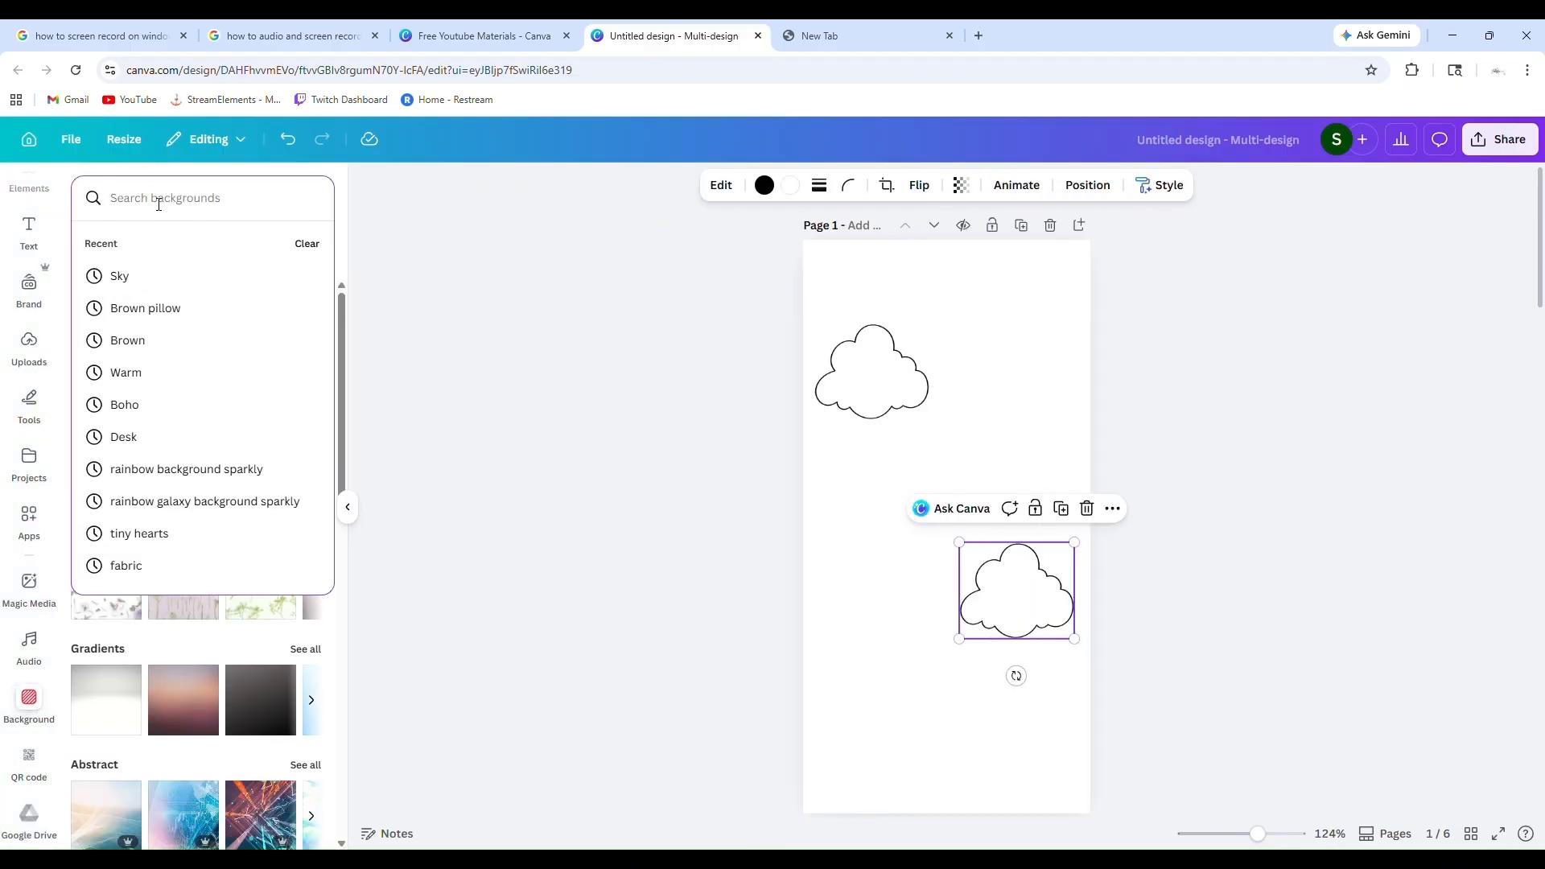
type("Jesus")
key("Return")
Search the background library for "Hearts" instead
left_click(159, 206)
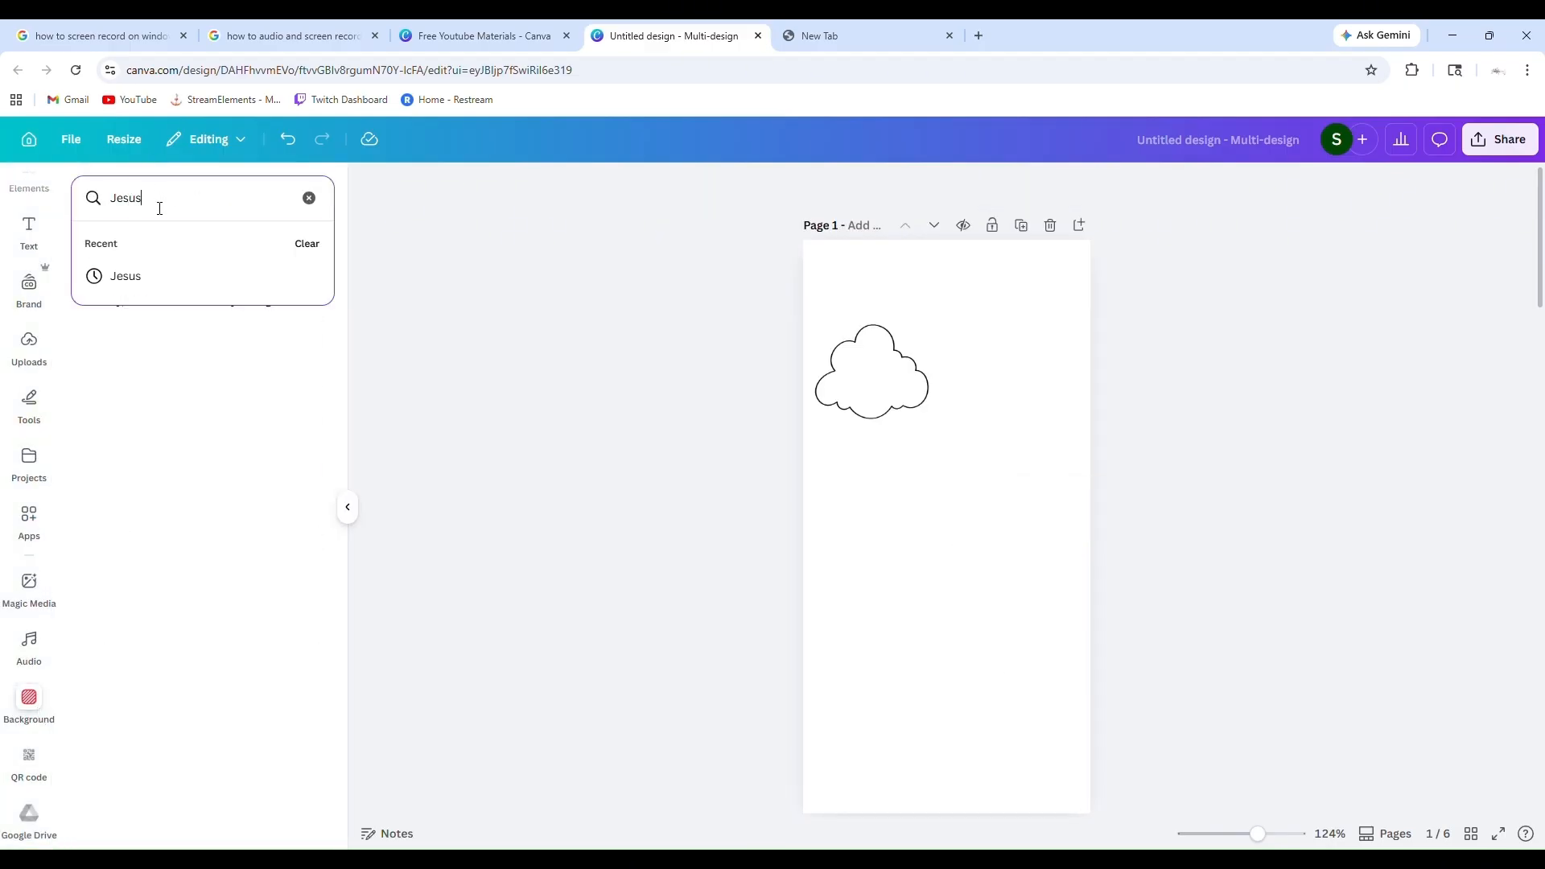
key("BackSpace")
key("BackSpace")
type("Hearts")
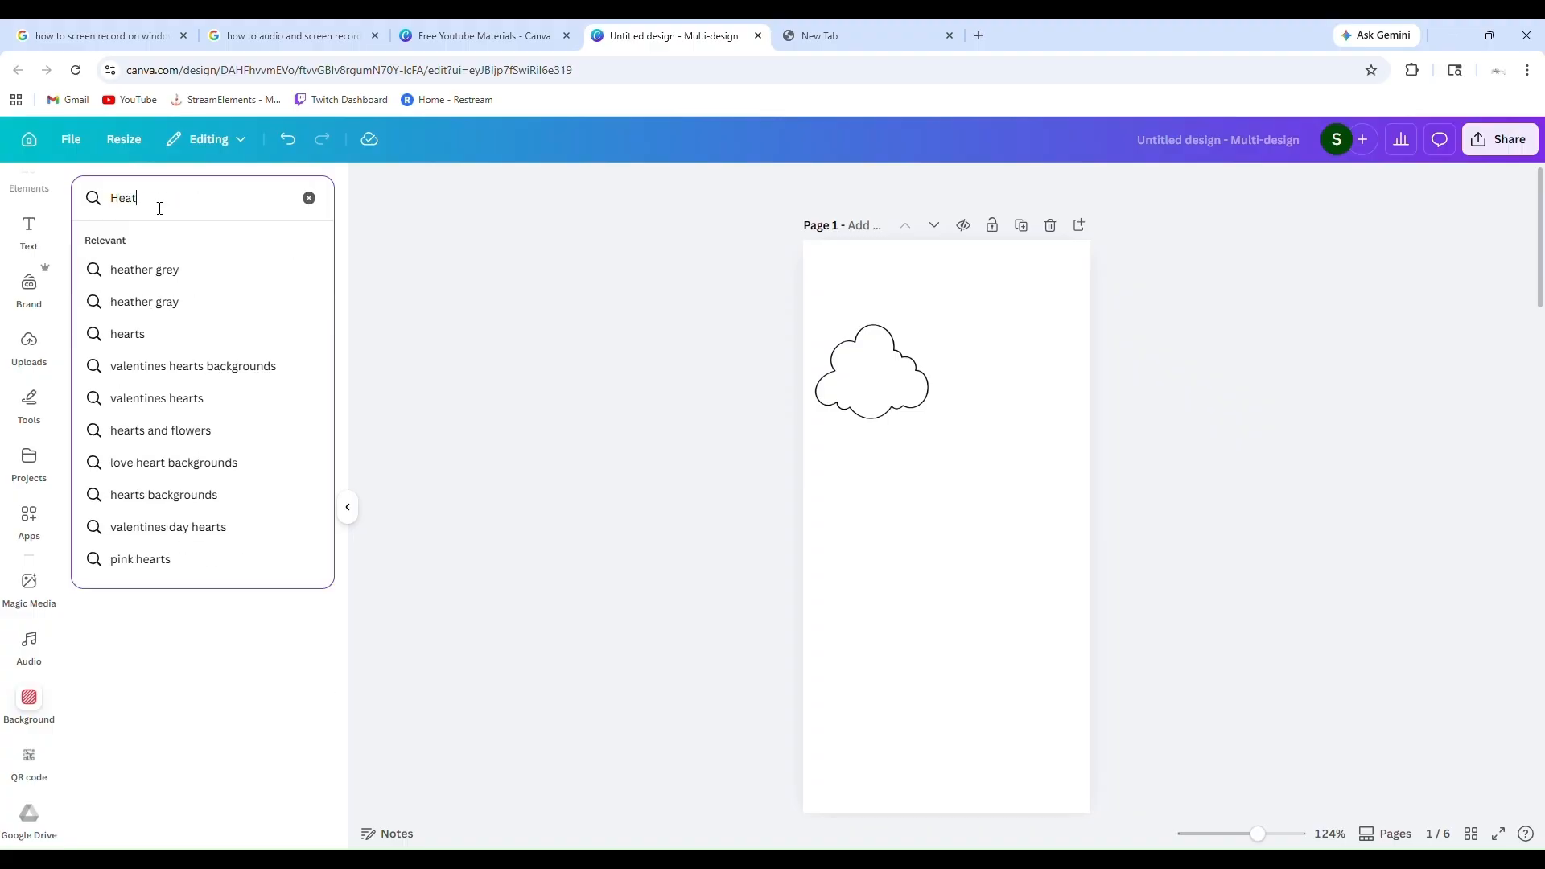
key("Return")
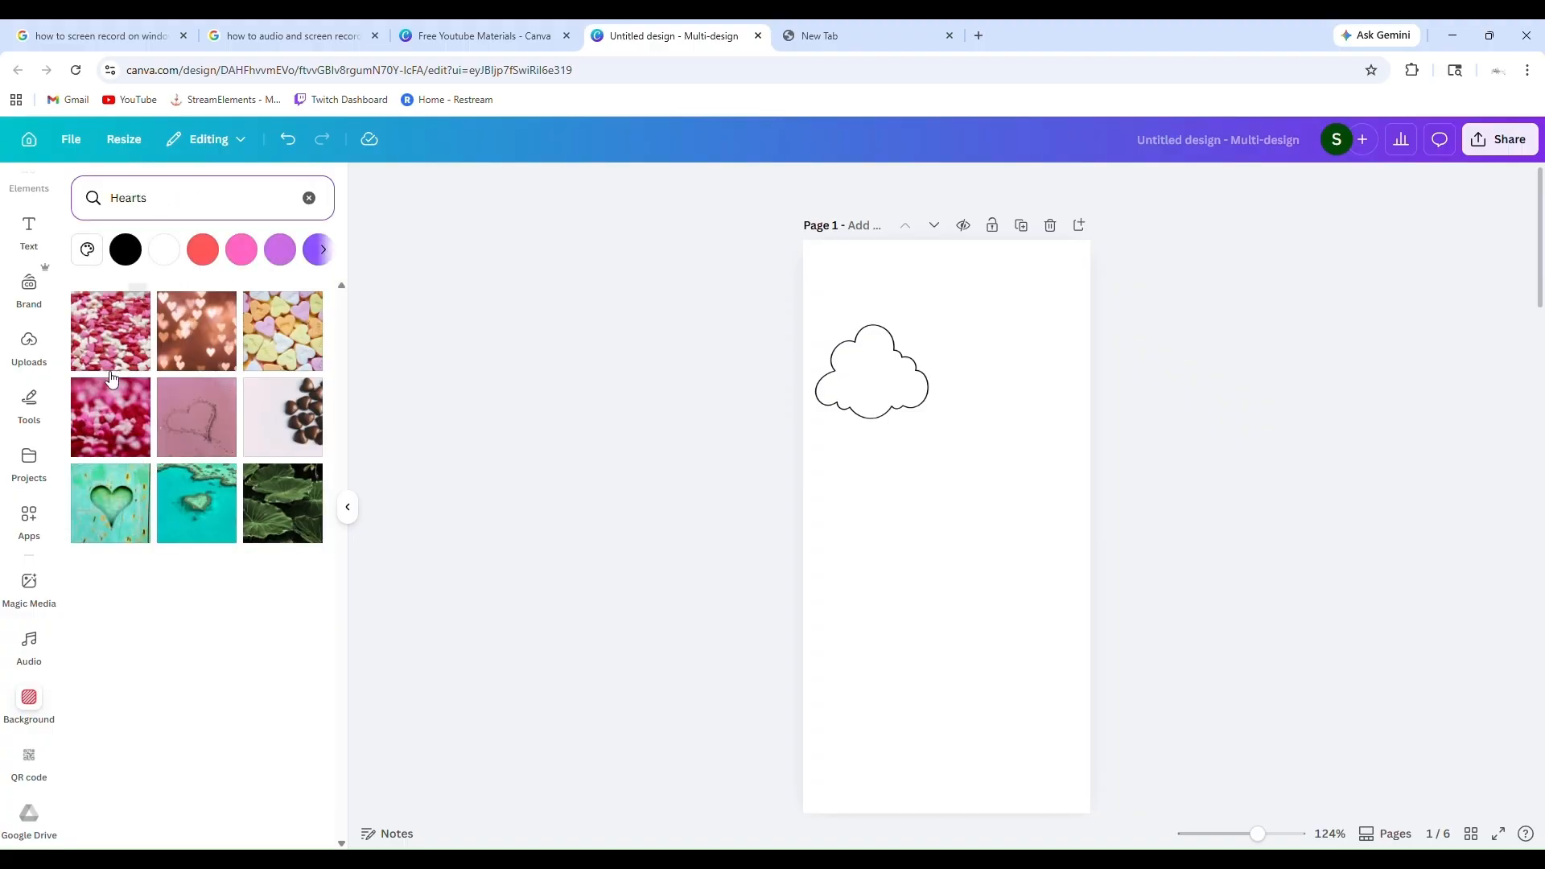
Generate Magic Media images from the prompt "tiny hearts and crossing"
left_click(29, 583)
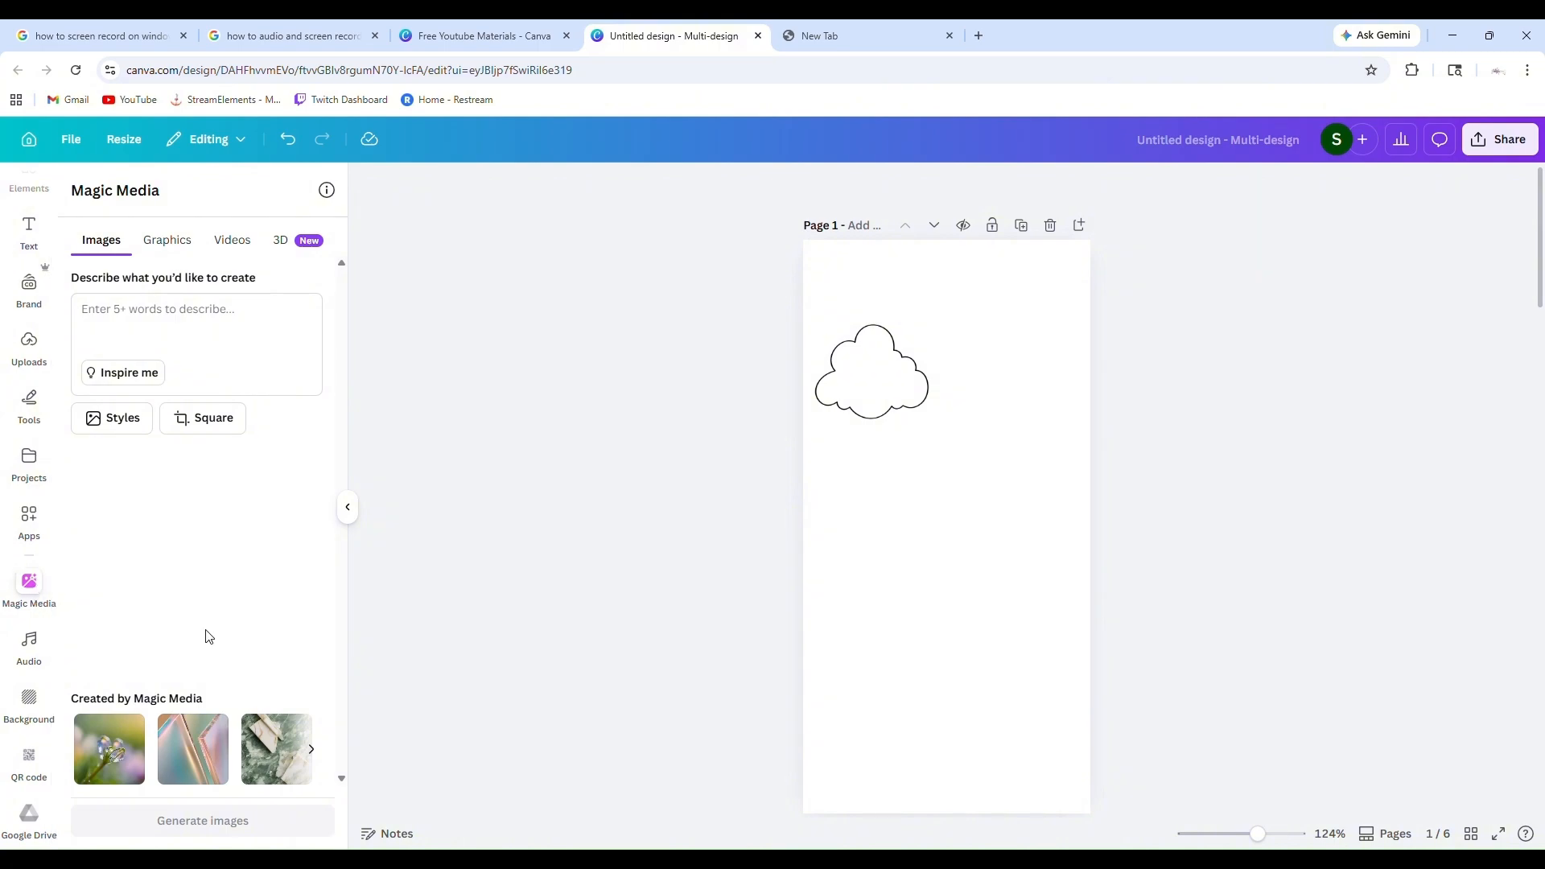
left_click(177, 242)
left_click(95, 243)
left_click(133, 334)
type("Hear")
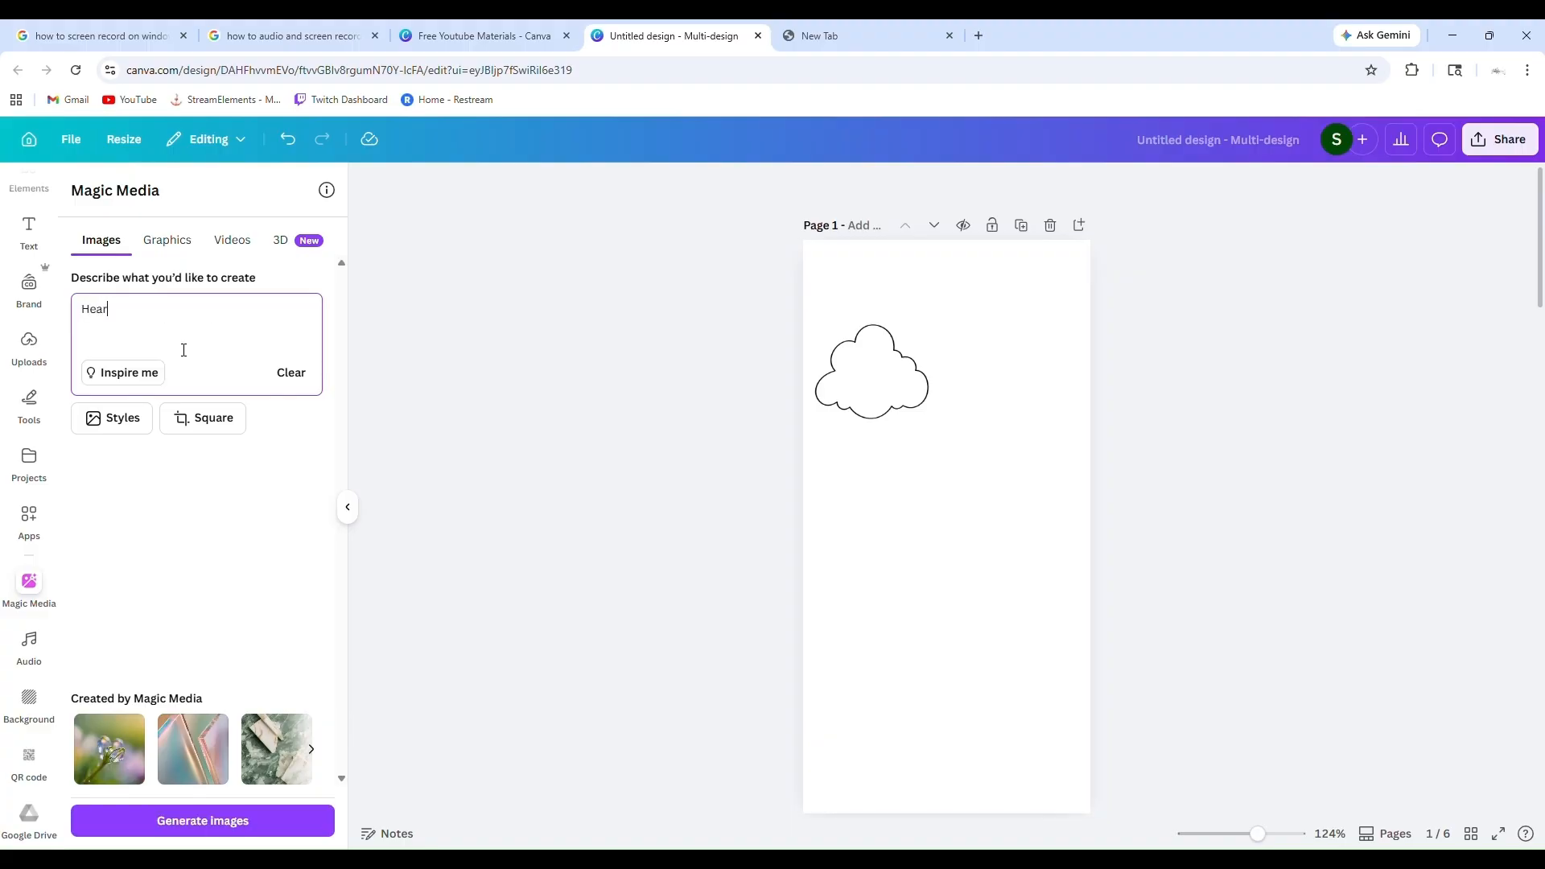
key("BackSpace")
key("BackSpace")
key("BackSpace")
type("t")
left_click(266, 819)
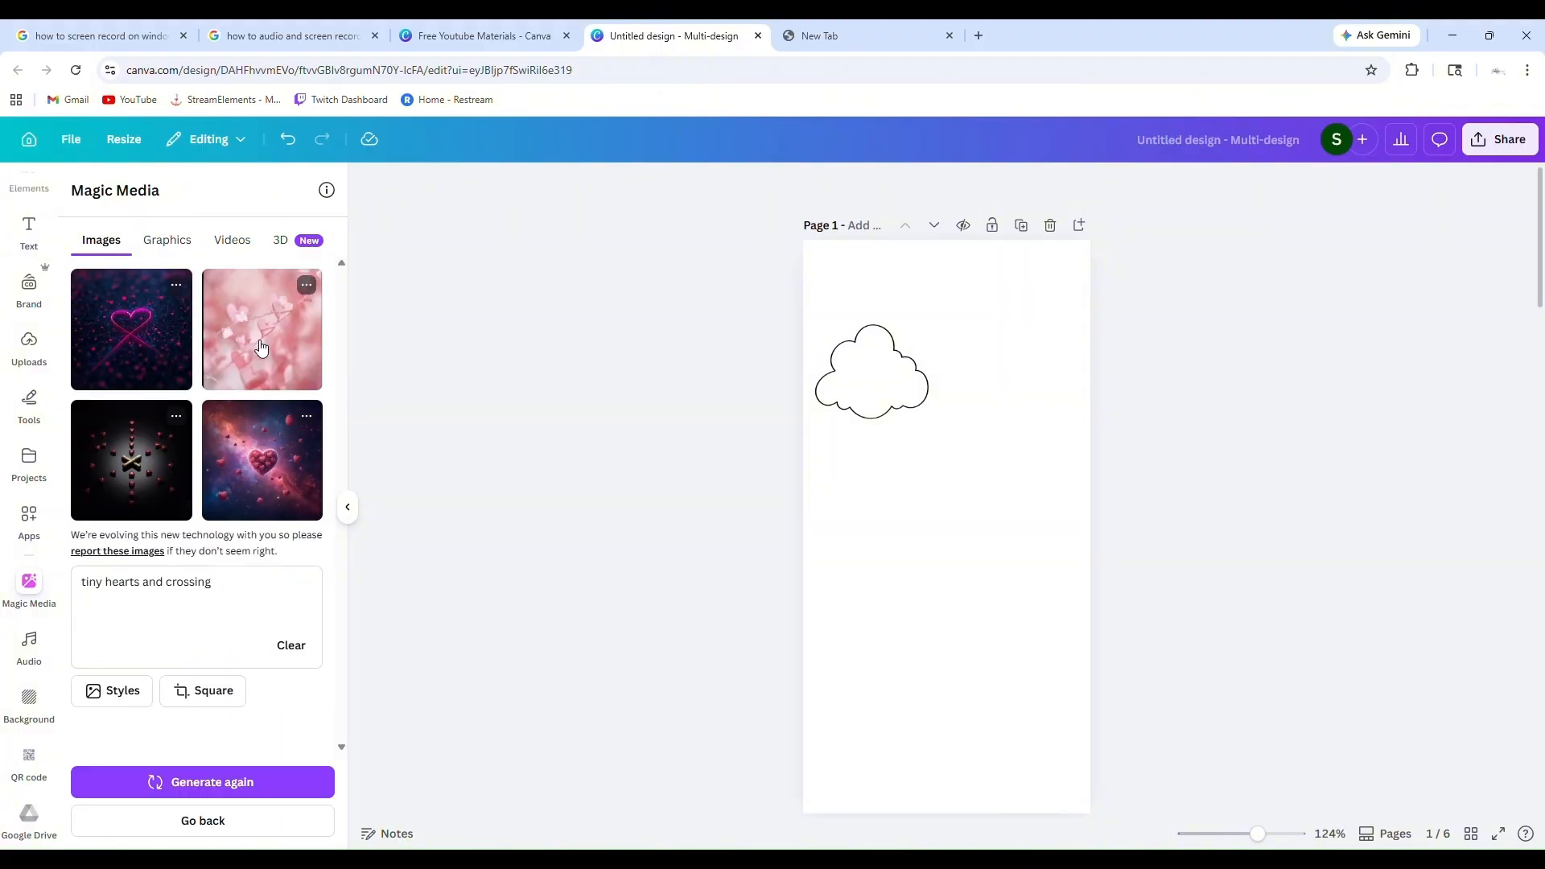
Add the generated pink hearts image to page 1 and set it as the page background
left_click(261, 348)
left_click(1042, 412)
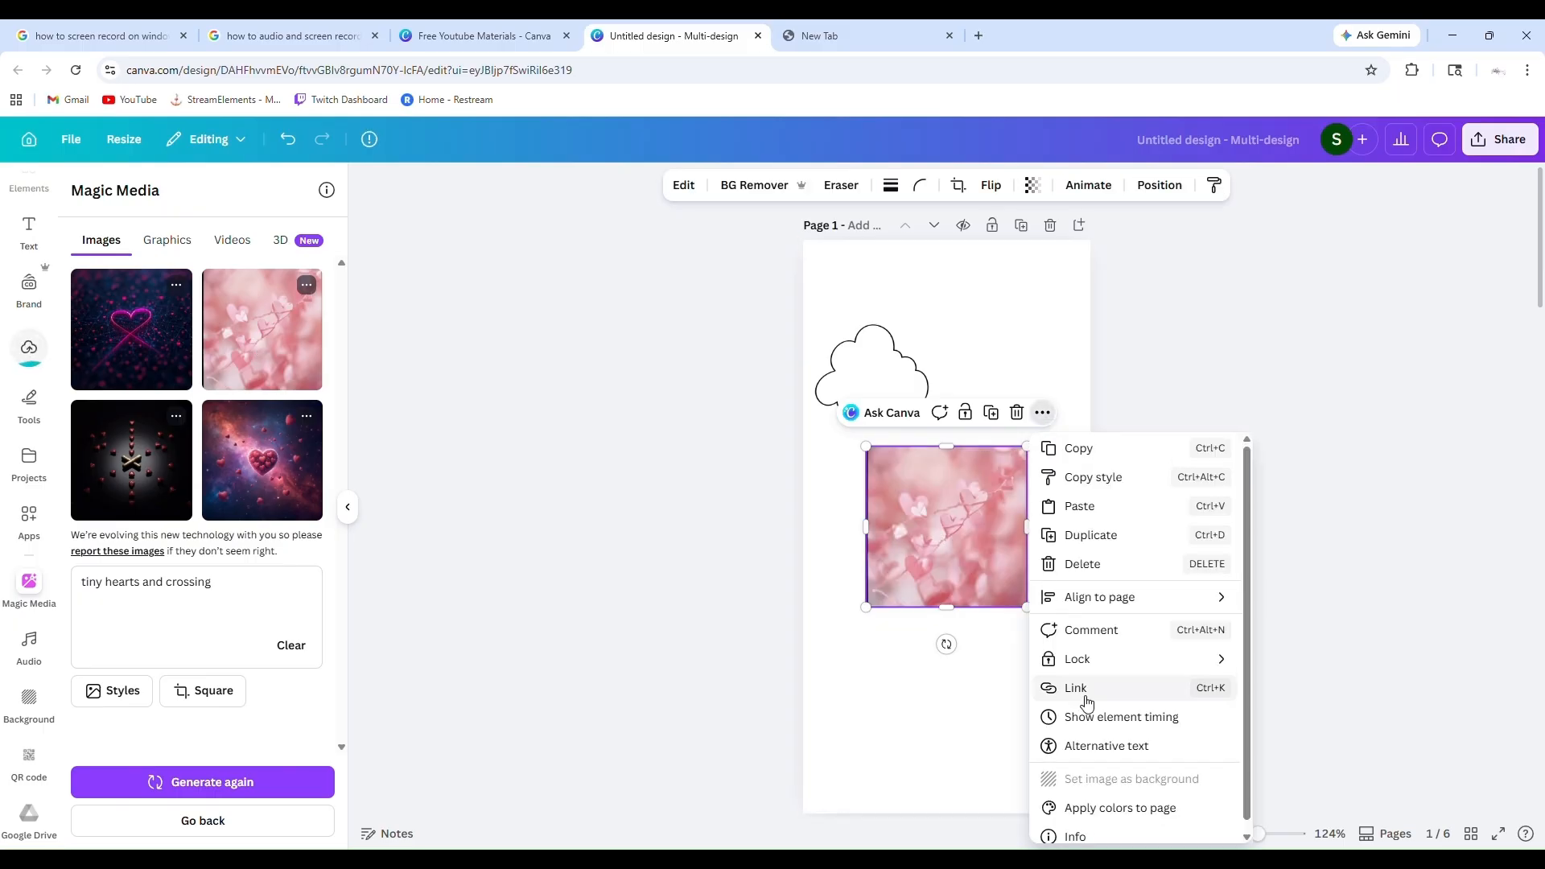
left_click(1124, 779)
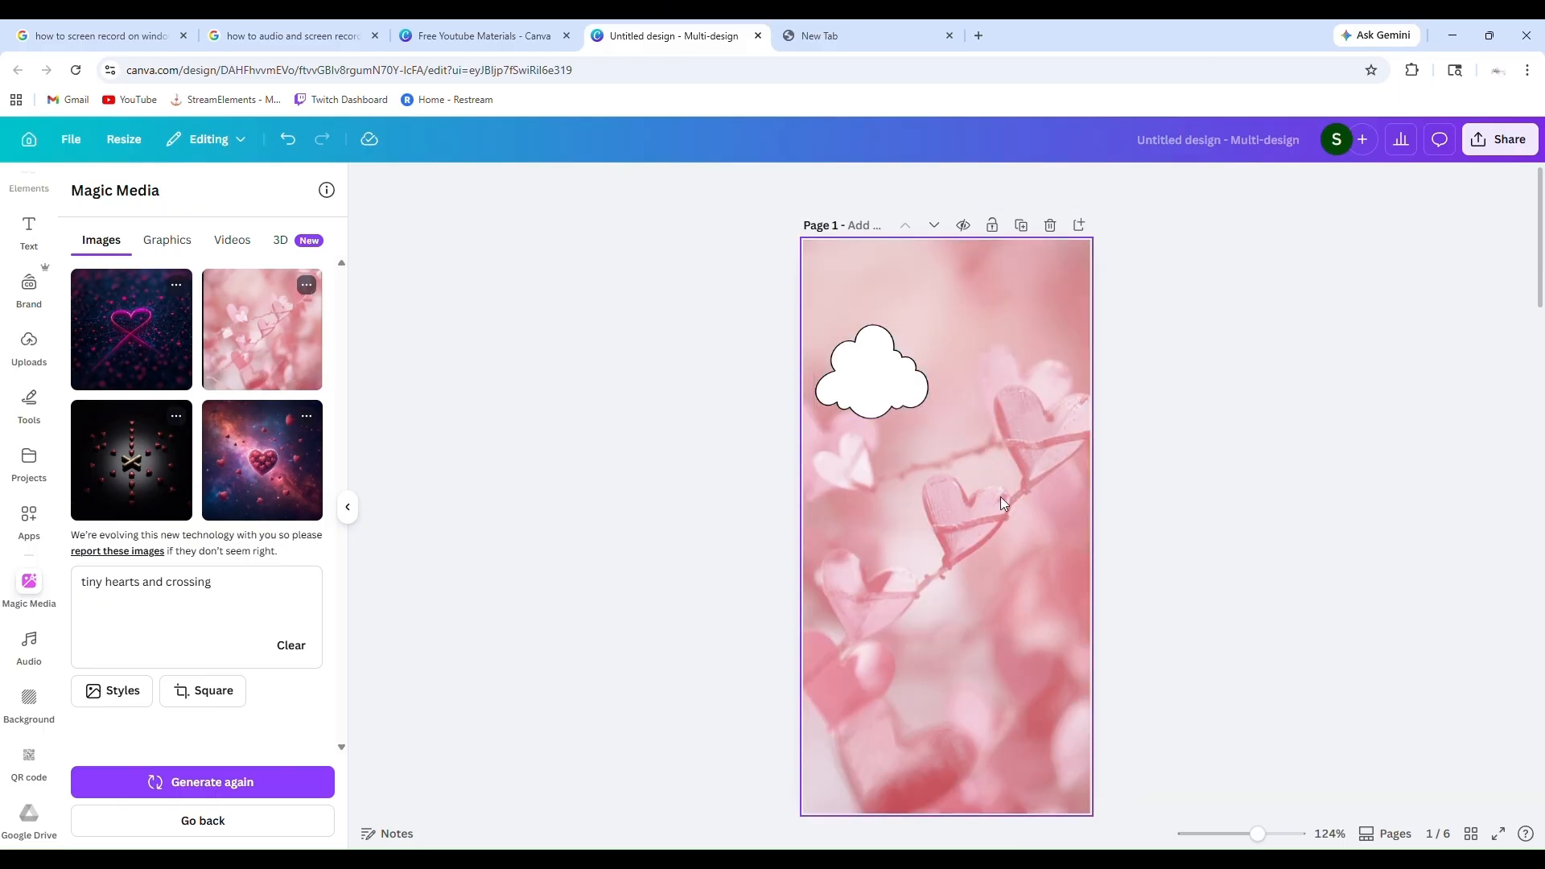
left_click_drag(887, 365, 917, 359)
scroll(905, 545, "down", 3)
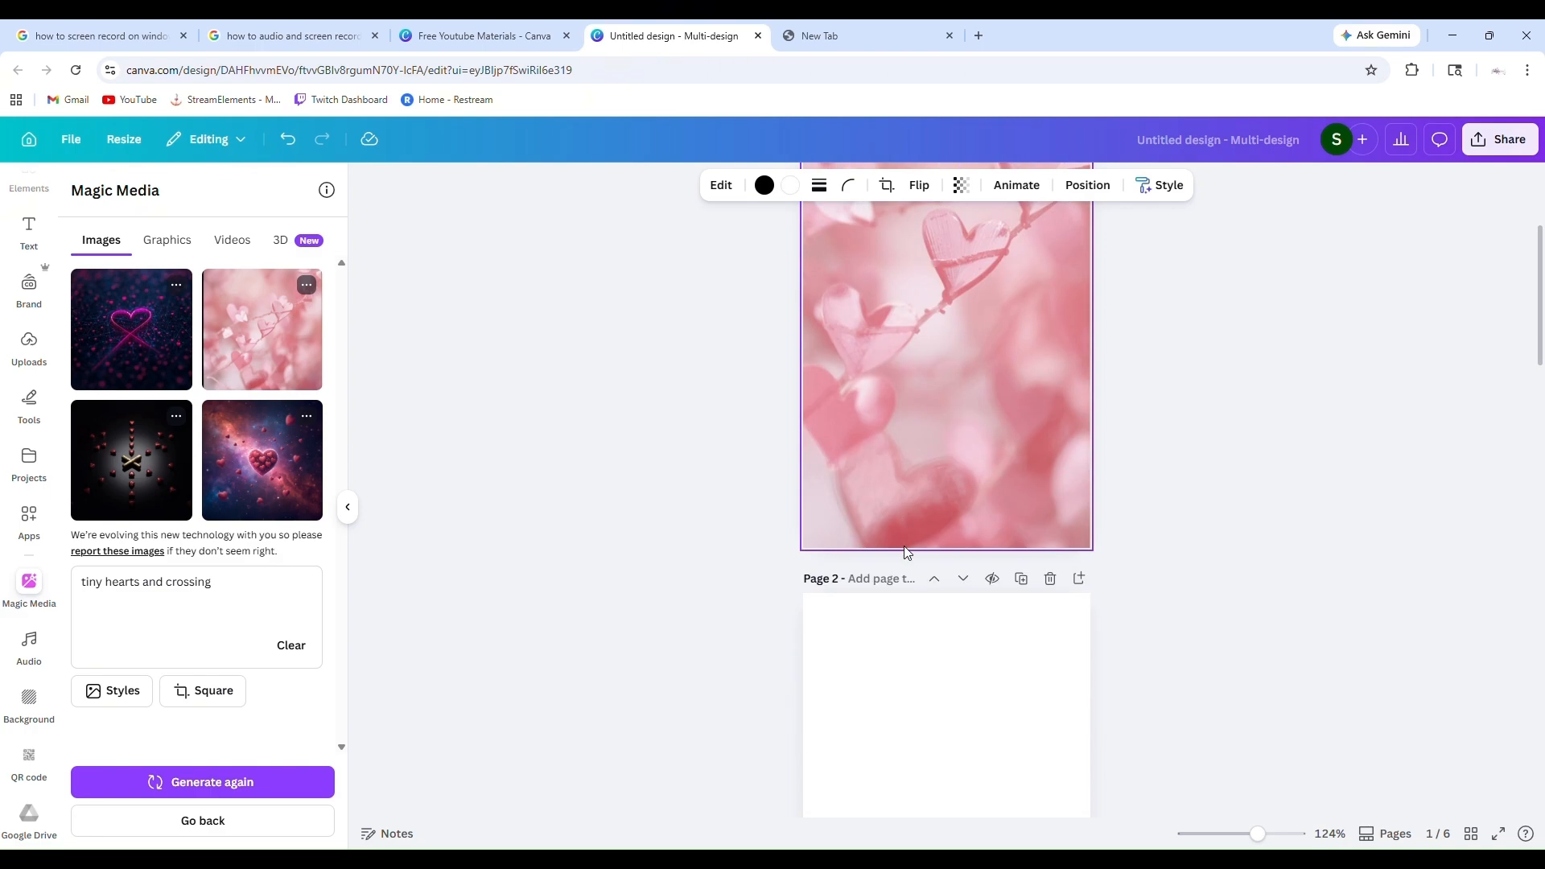
scroll(906, 552, "up", 3)
Undo the background change and delete the pink hearts image from page 1
left_click(287, 140)
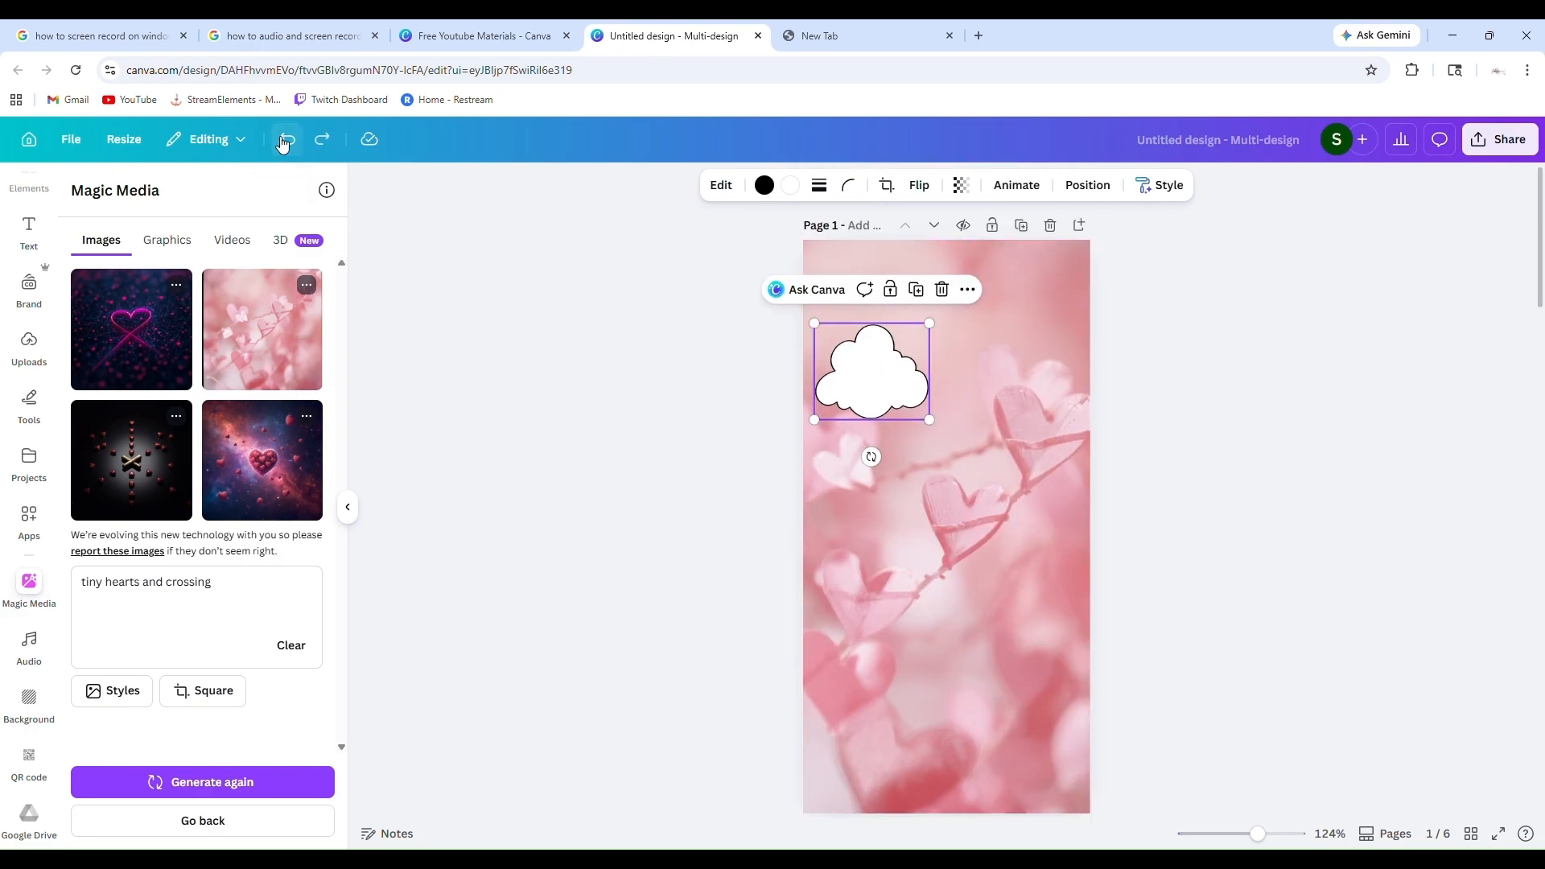
left_click(286, 140)
left_click(286, 140)
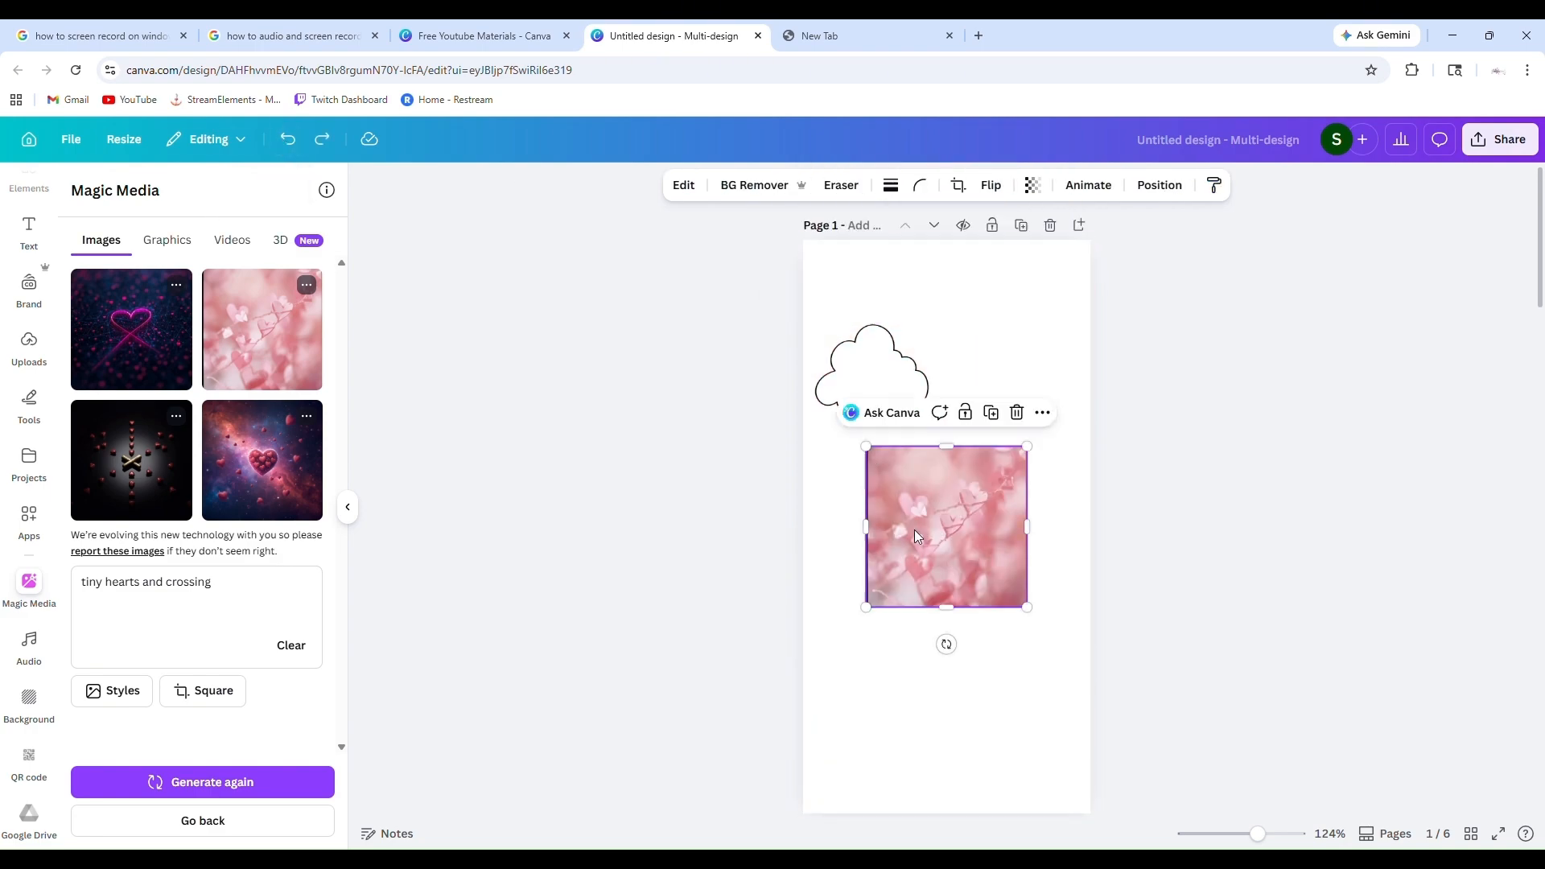
left_click(1014, 412)
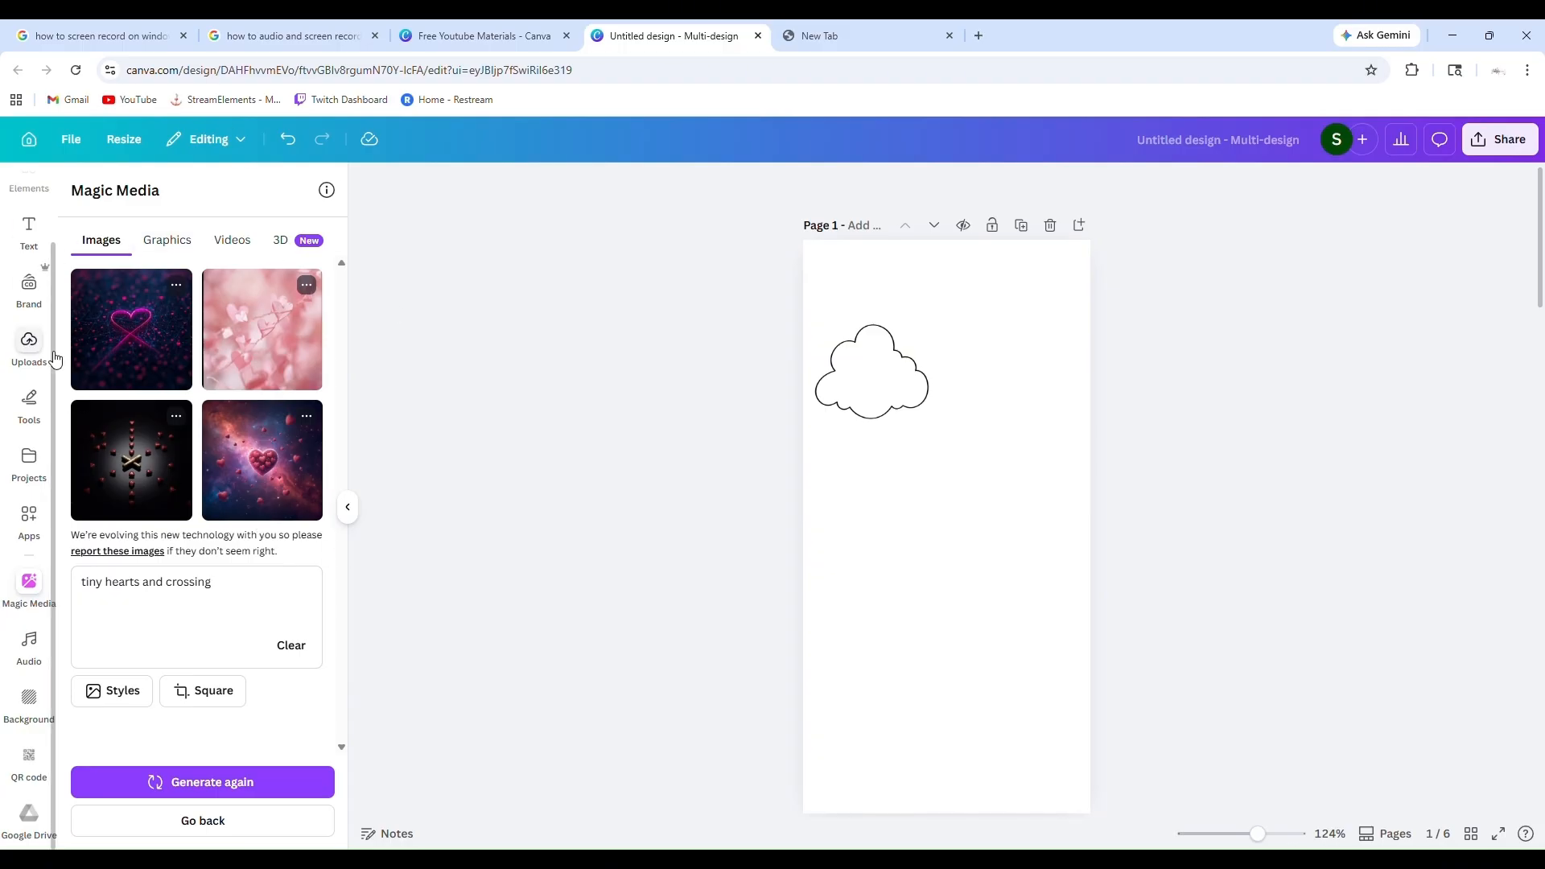
Move the cloud on page 1 slightly down and shrink it to a little over half its size
scroll(30, 341, "up", 1)
left_click(30, 264)
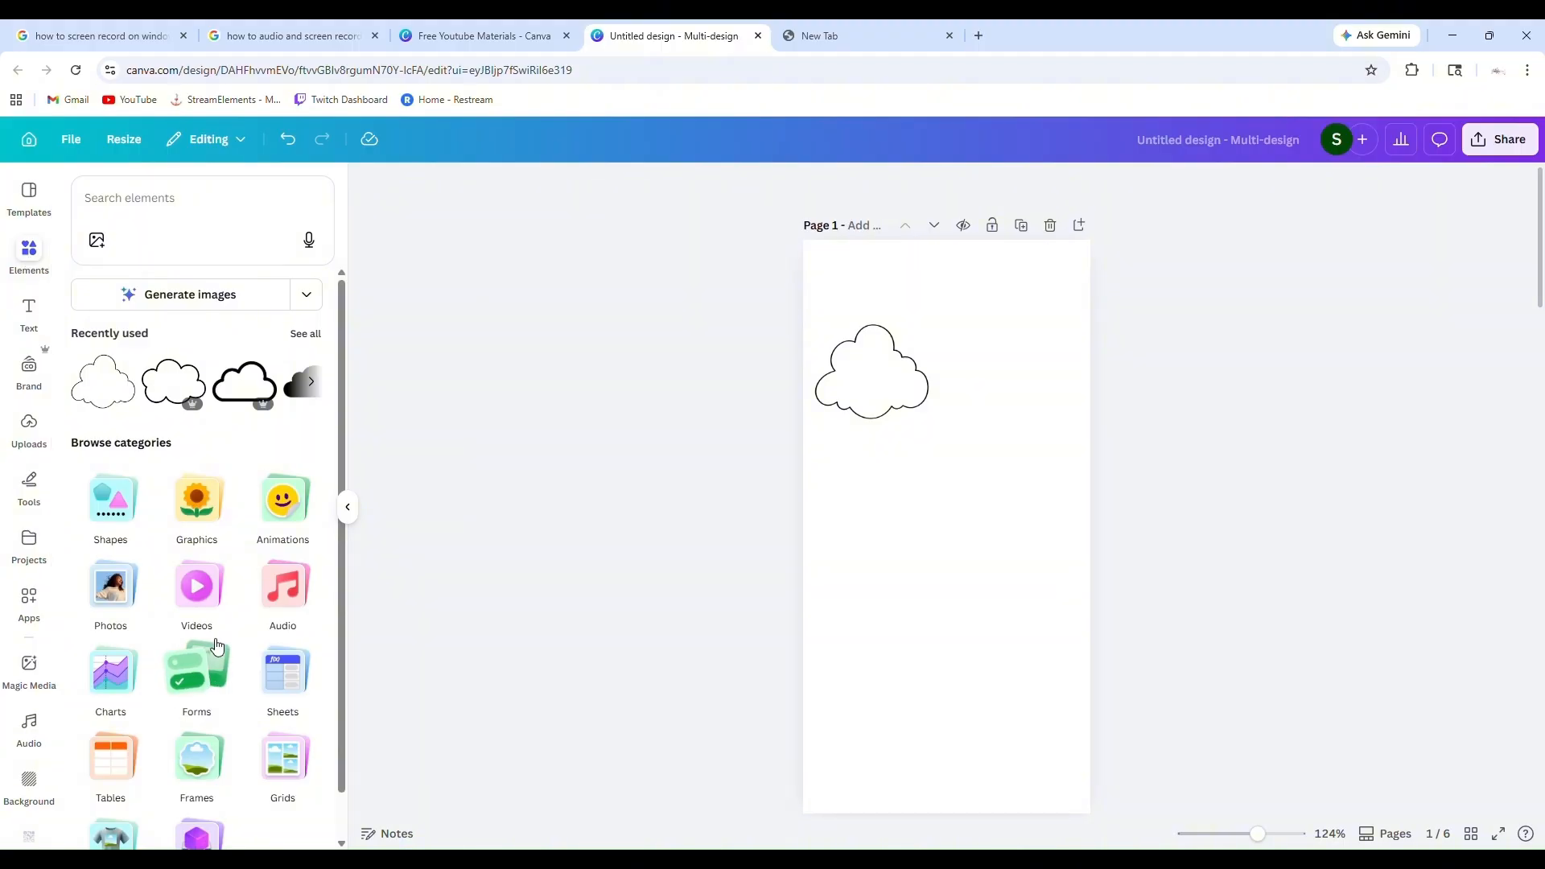
left_click(873, 408)
left_click_drag(874, 409, 875, 427)
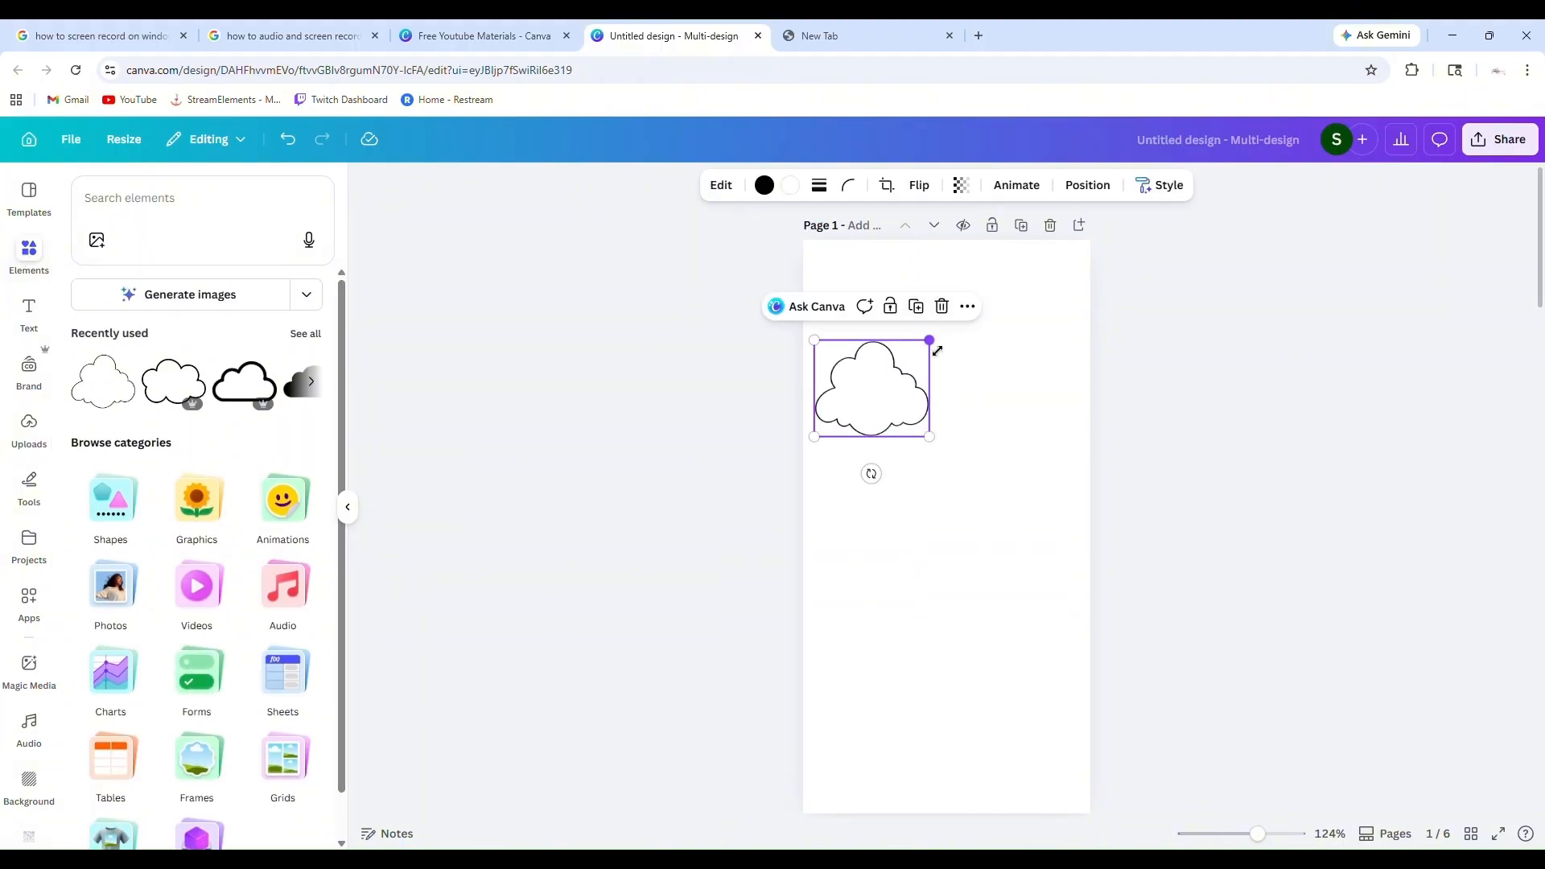
left_click_drag(938, 351, 887, 375)
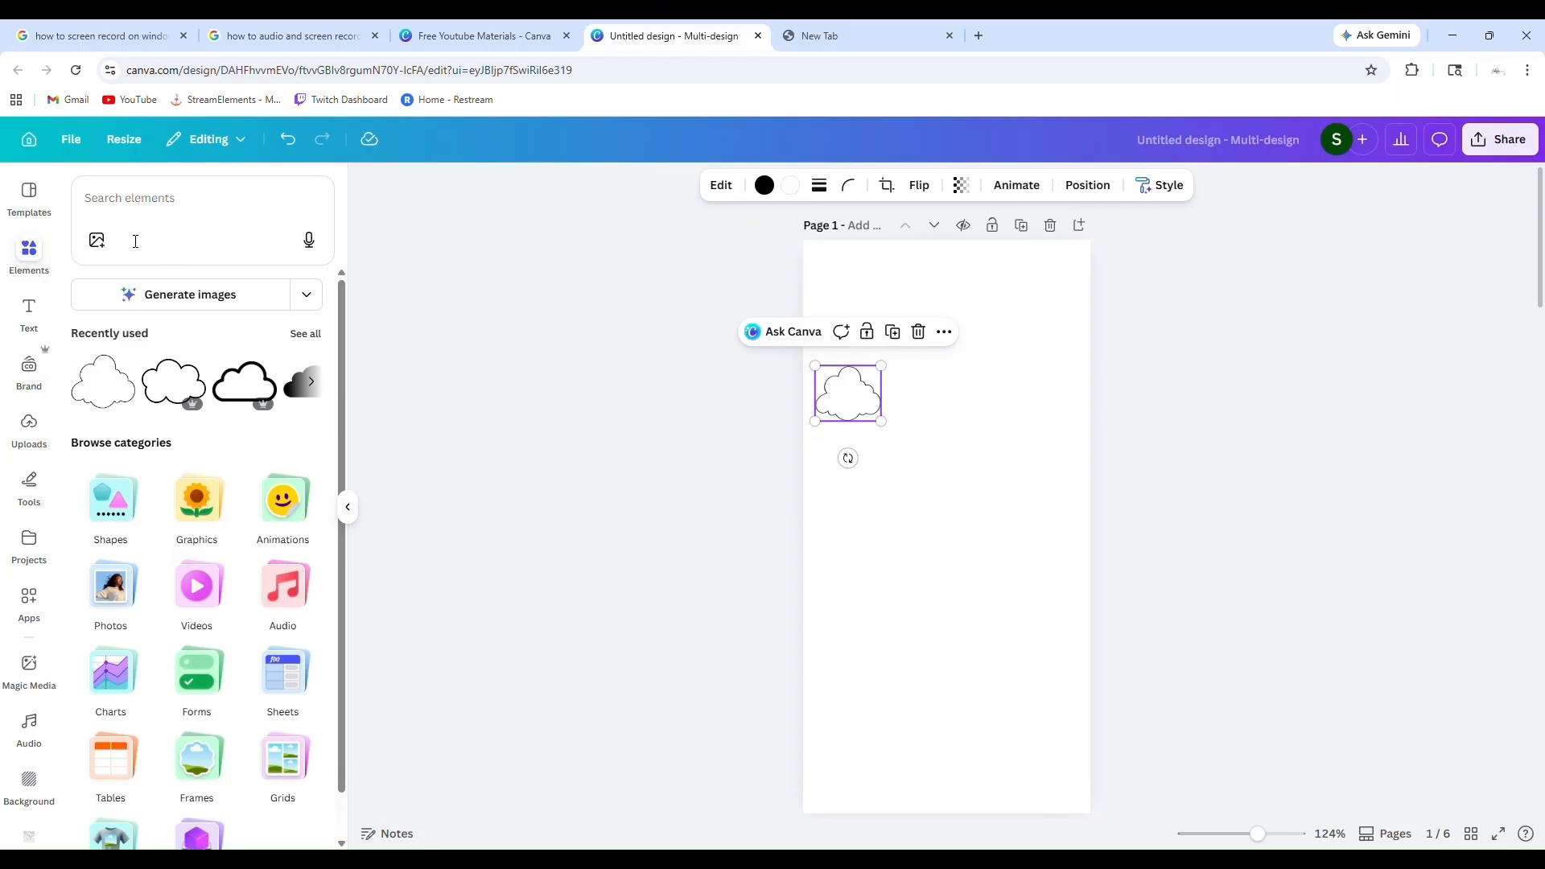
Browse the text library's default styles, recently used fonts and font combinations
scroll(228, 496, "down", 1)
scroll(228, 497, "up", 1)
left_click(29, 310)
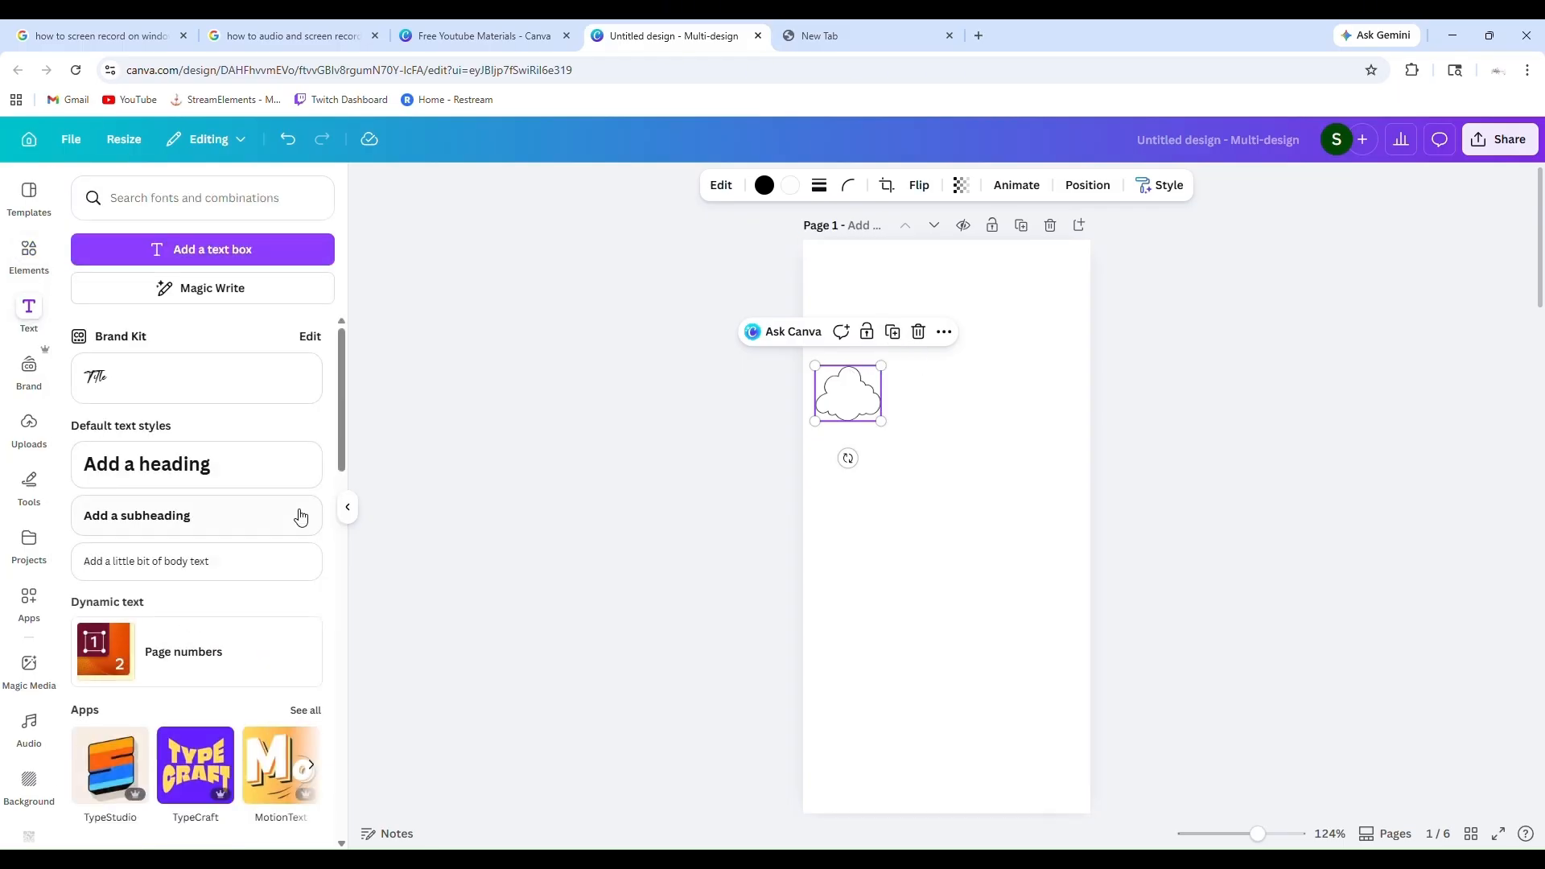
scroll(300, 499, "down", 5)
scroll(304, 450, "up", 3)
left_click(305, 441)
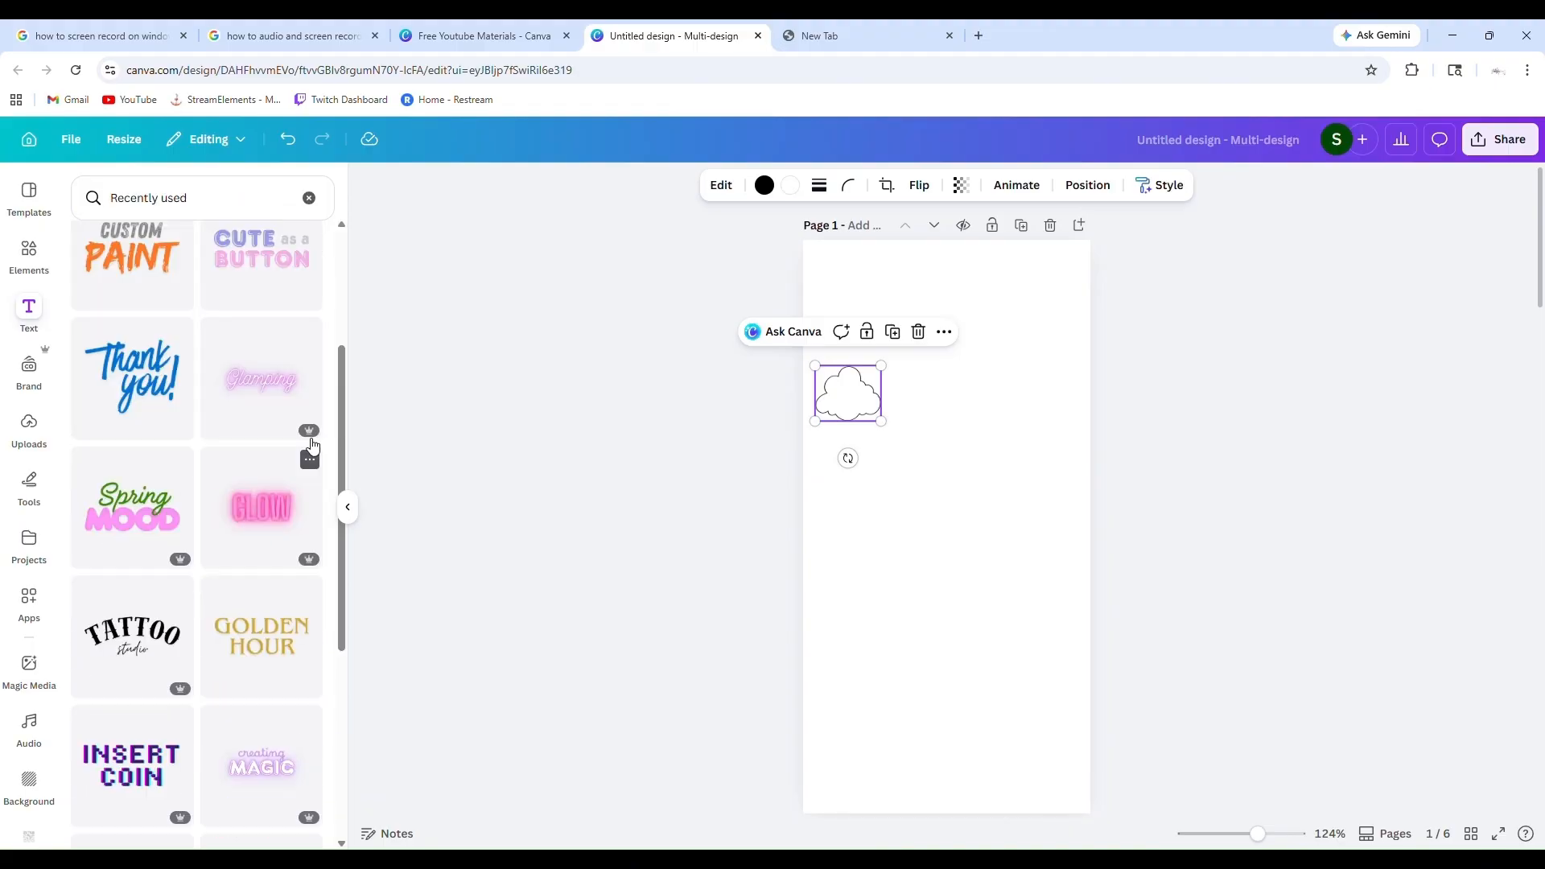
scroll(234, 519, "up", 3)
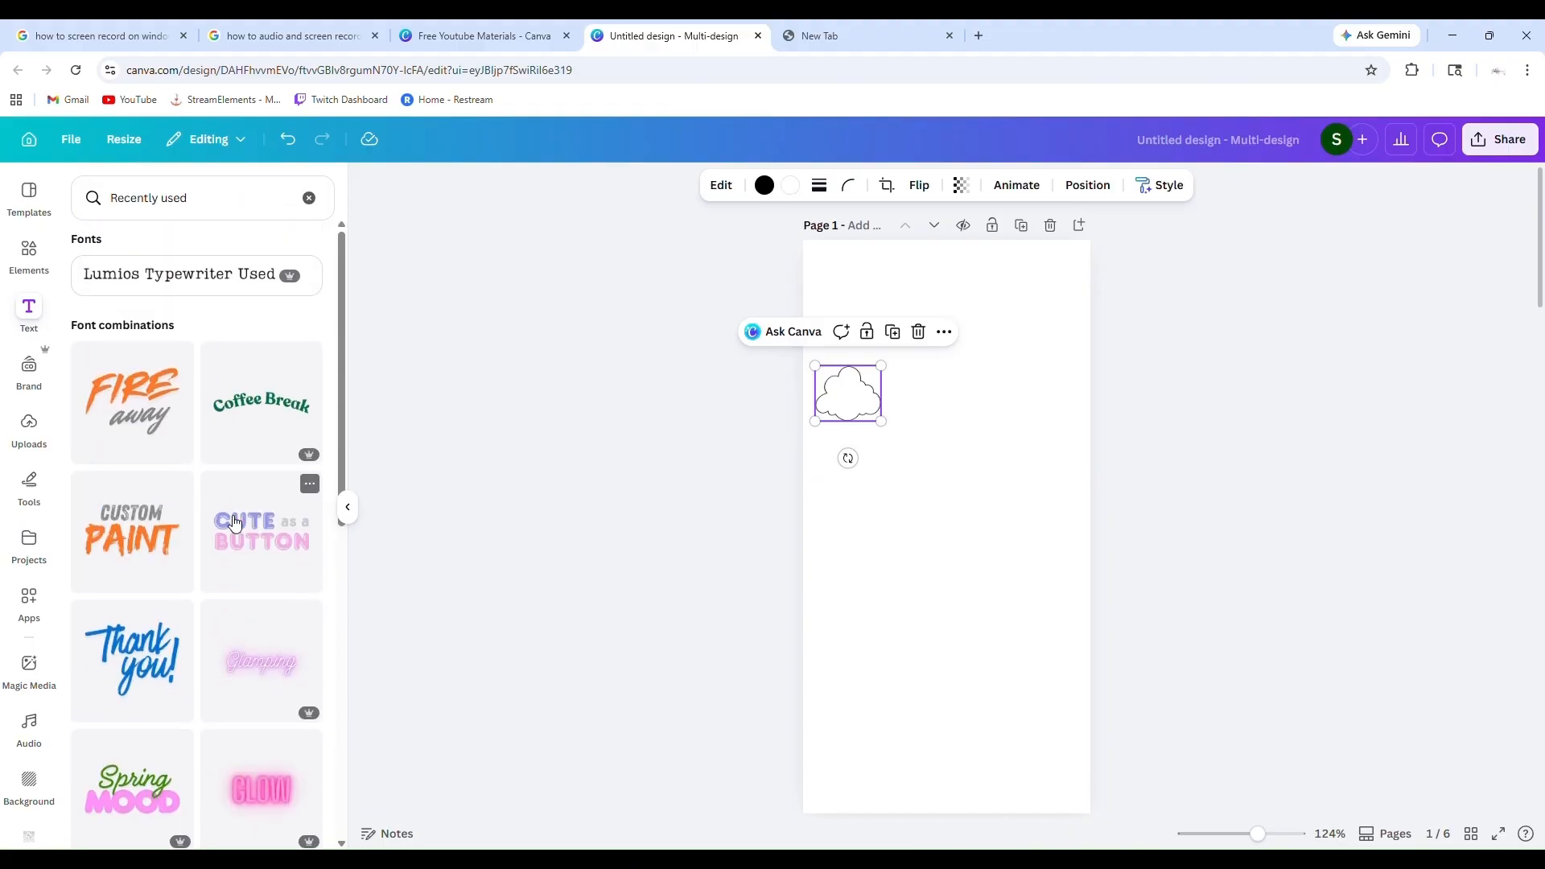
scroll(235, 523, "down", 10)
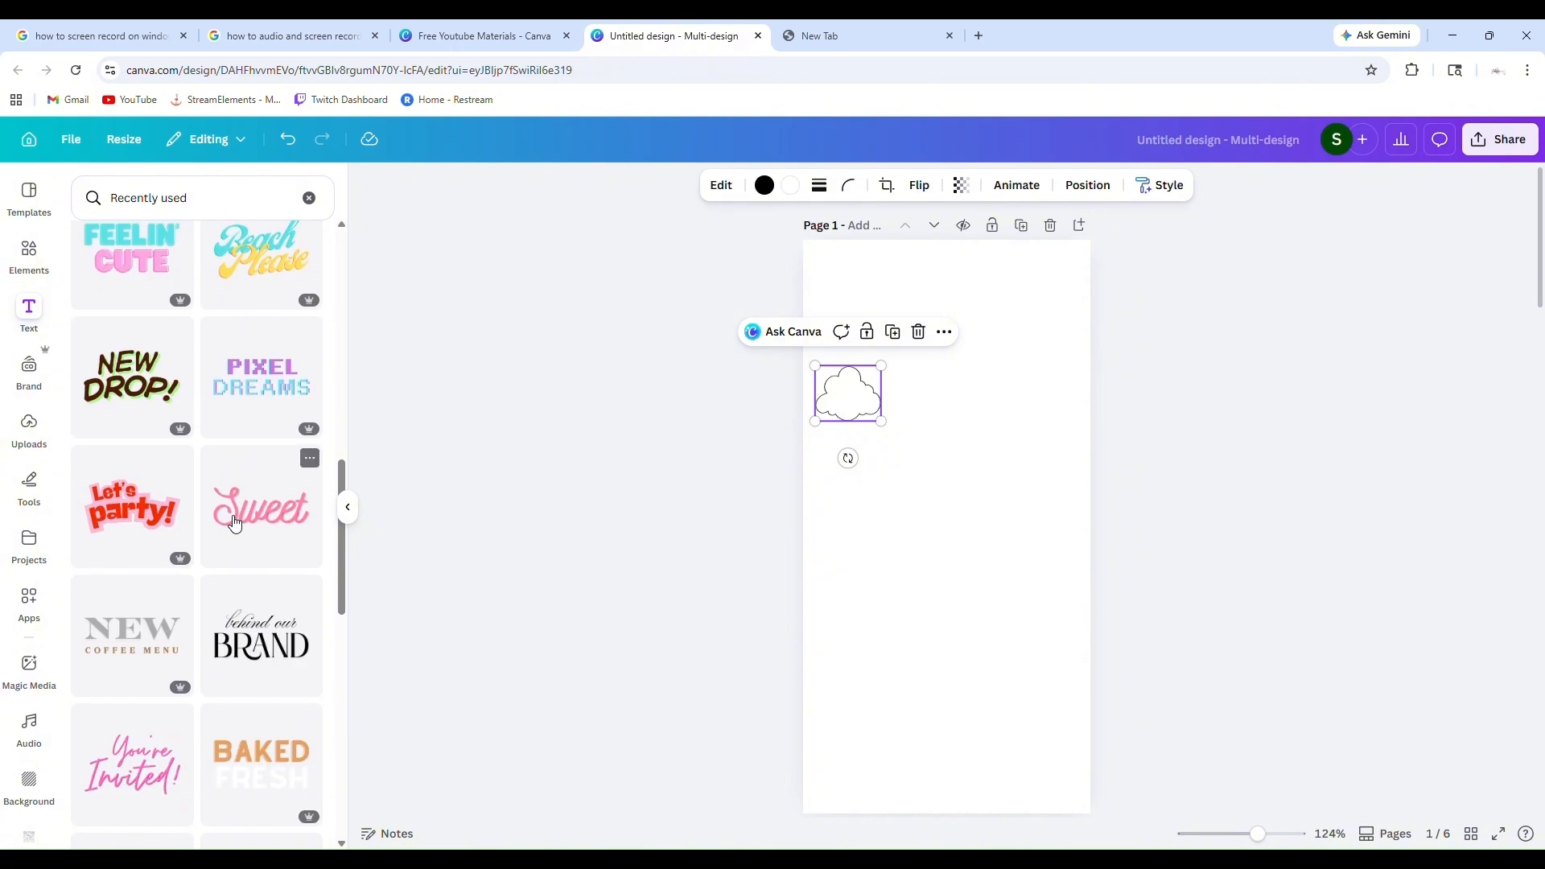
scroll(234, 523, "down", 9)
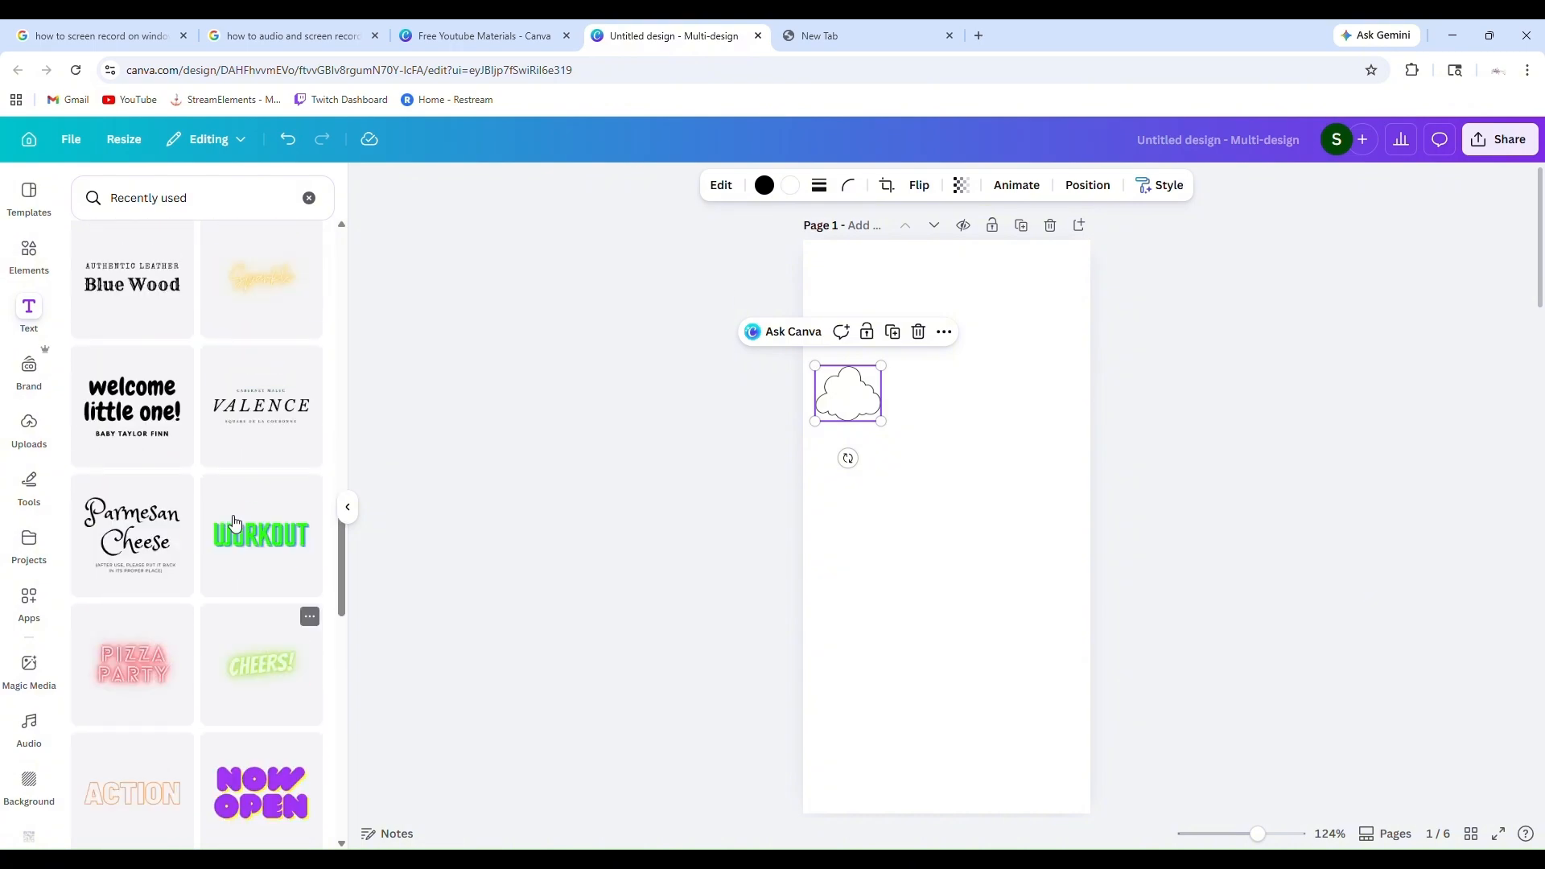
scroll(234, 523, "up", 19)
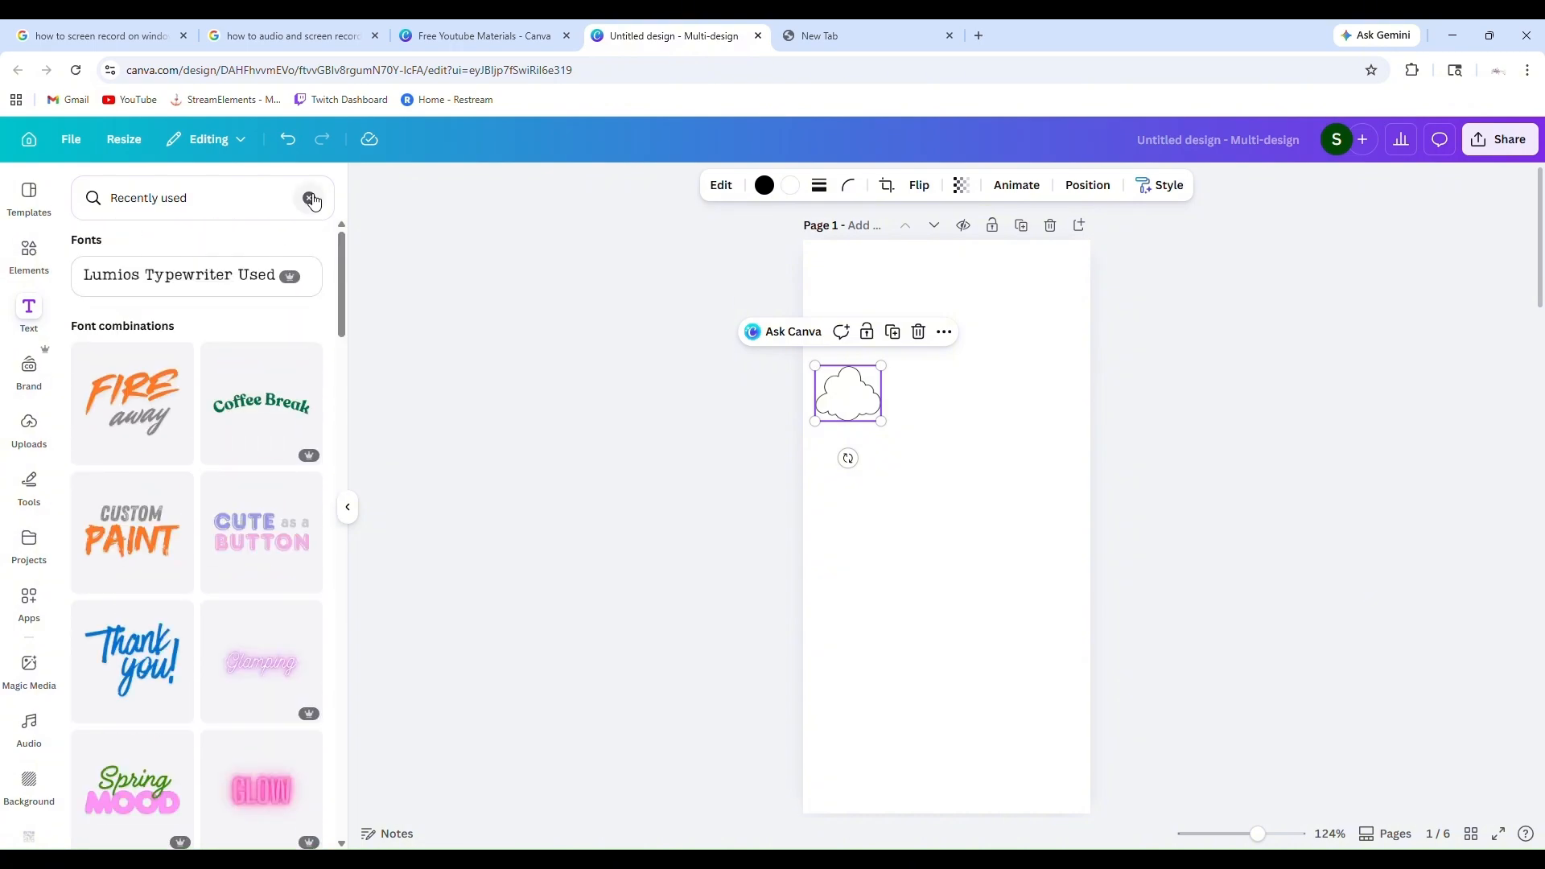
left_click(309, 198)
scroll(202, 466, "down", 5)
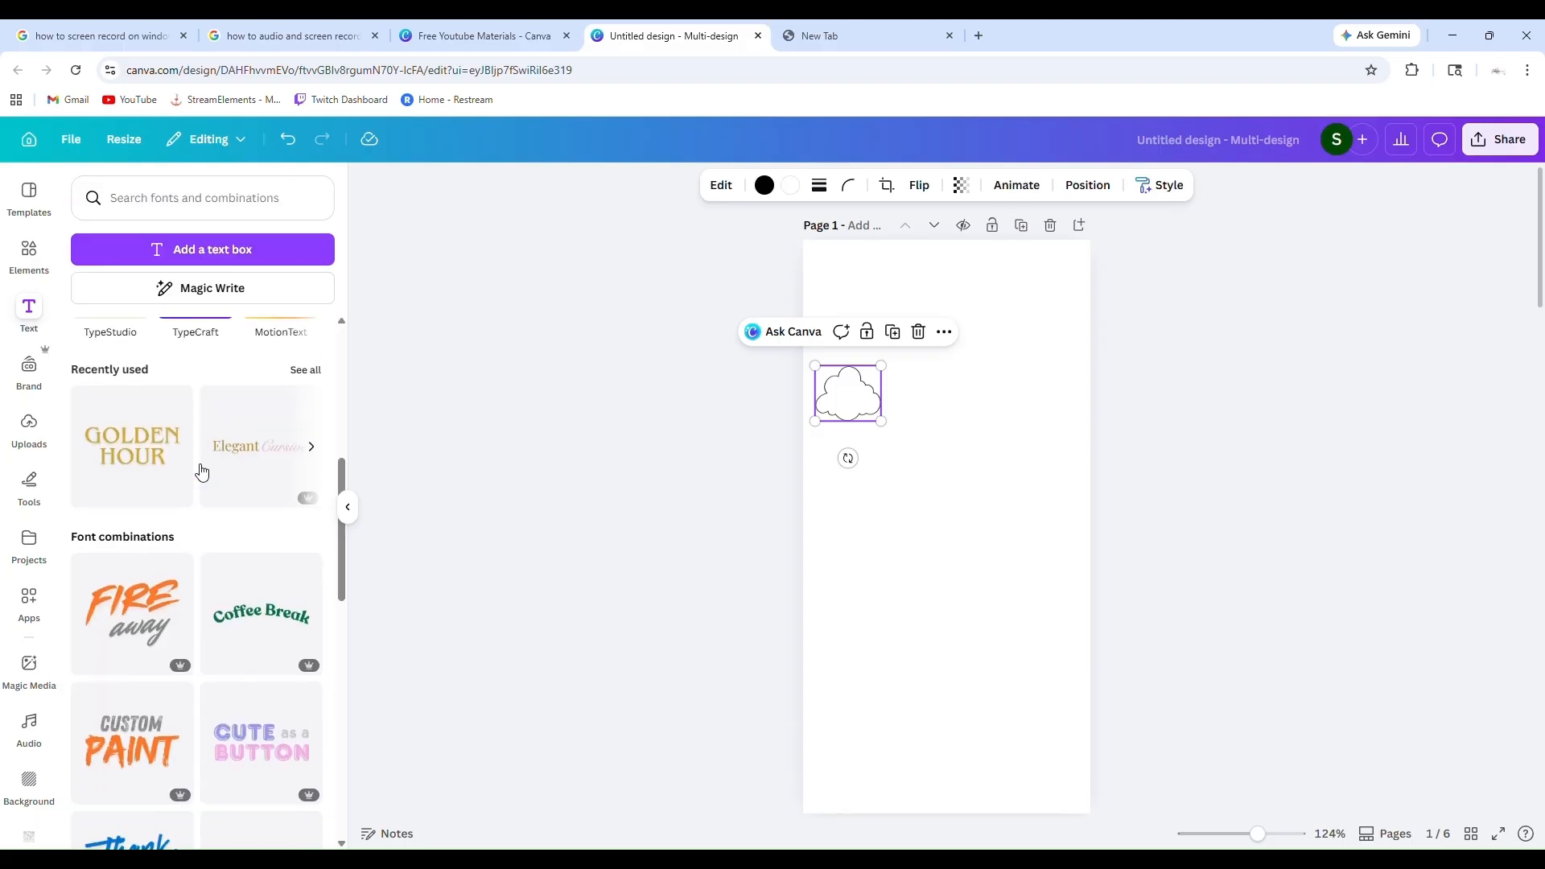
scroll(202, 472, "up", 3)
Add a text box below the cloud on page 1 and replace its placeholder text with "$2"
left_click(234, 250)
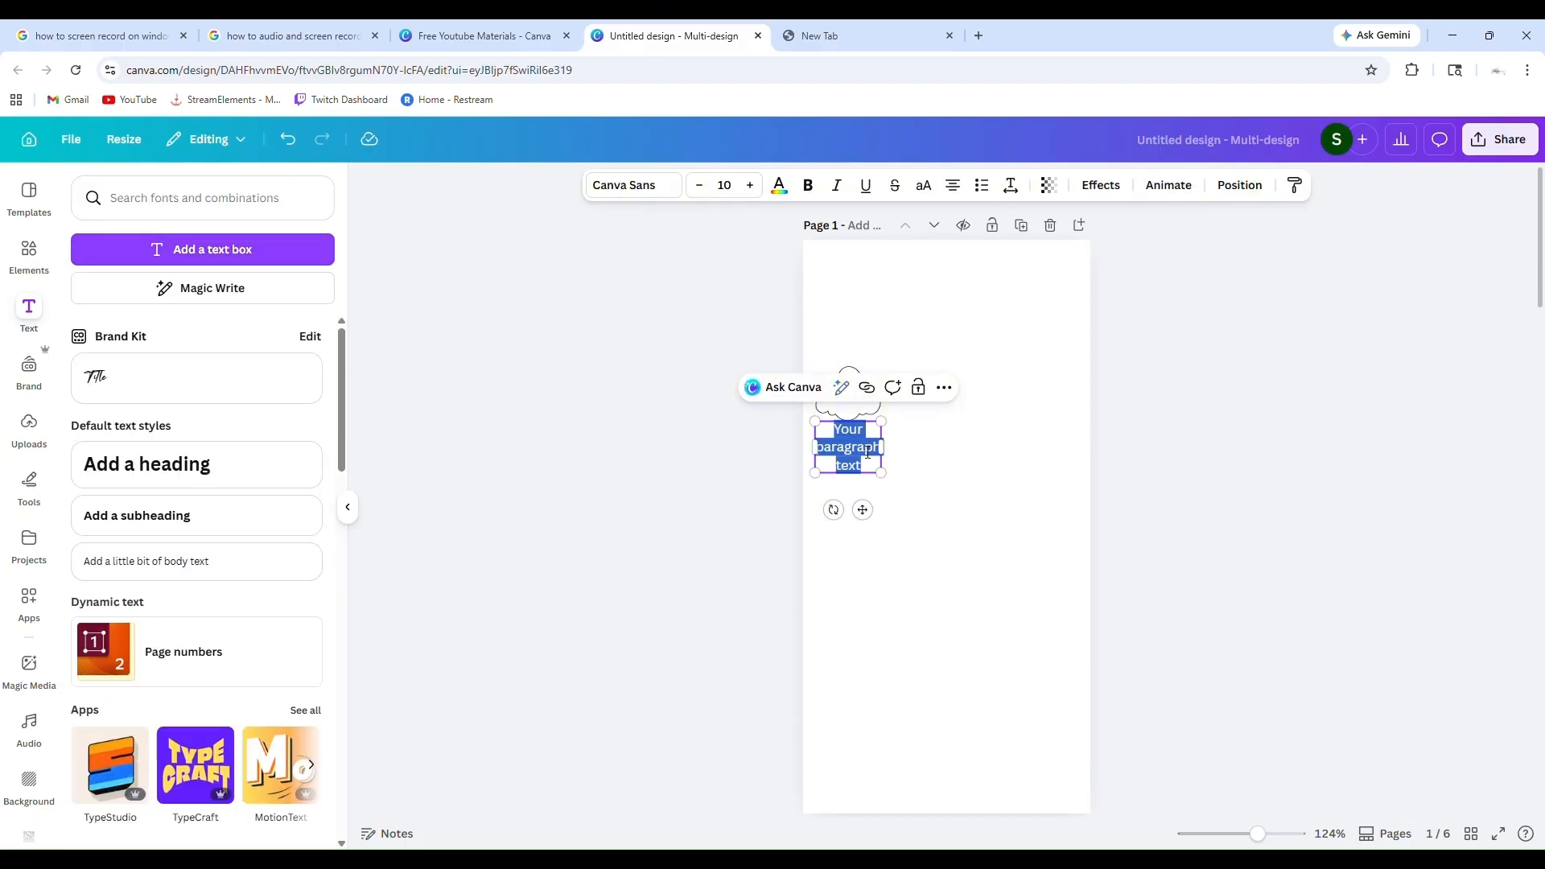
left_click_drag(863, 509, 895, 583)
left_click(898, 539)
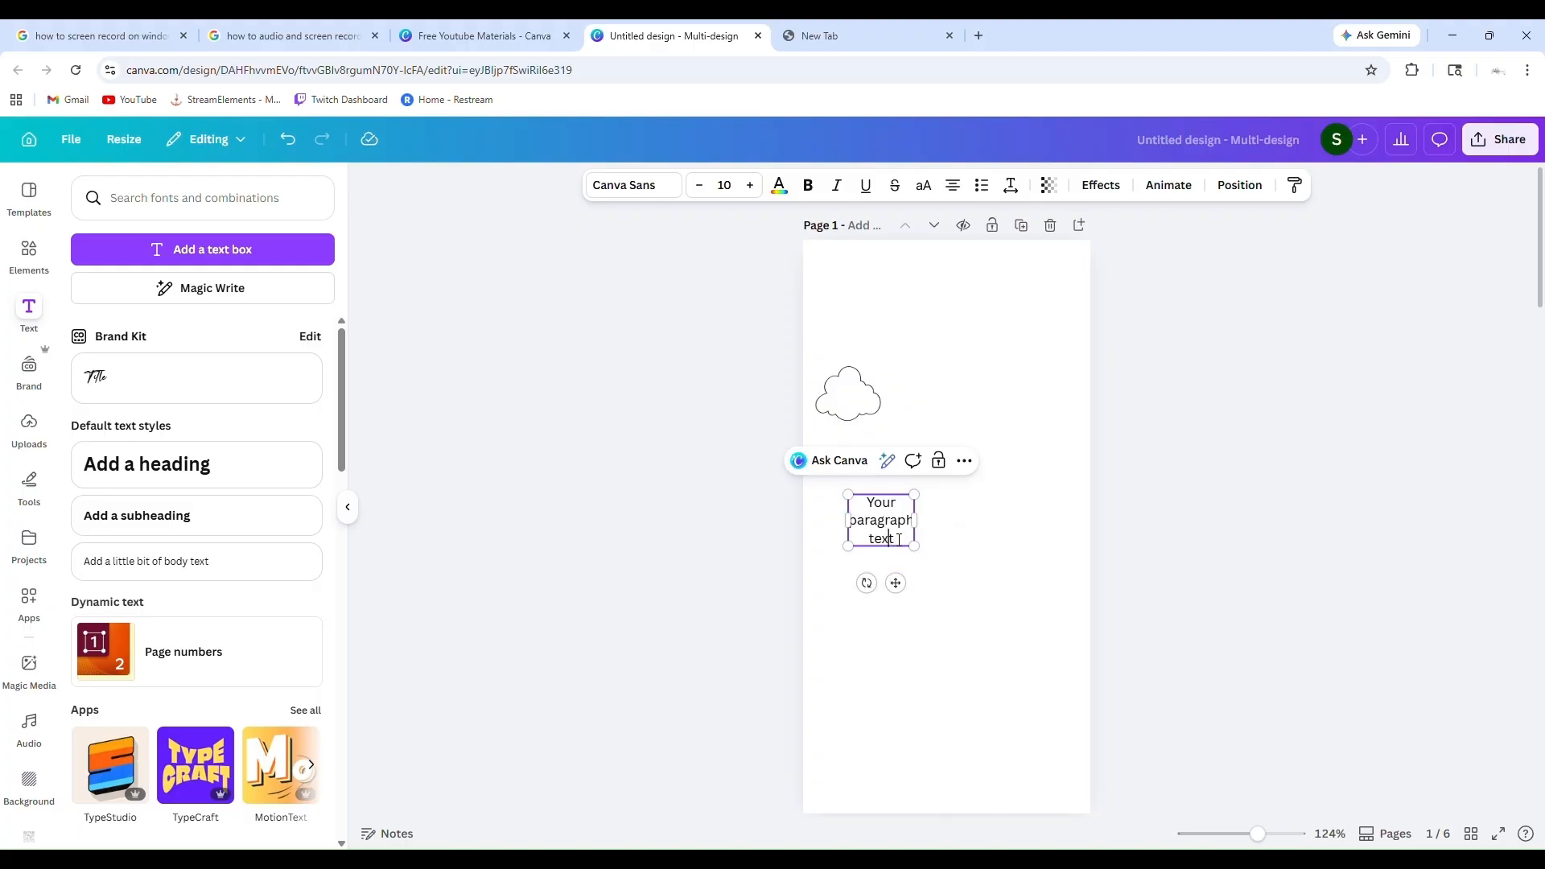
key("BackSpace")
key("BackSpace")
key("BackSpace")
key("BackSpace")
key("BackSpace")
key("BackSpace")
key("BackSpace")
key("BackSpace")
key("BackSpace")
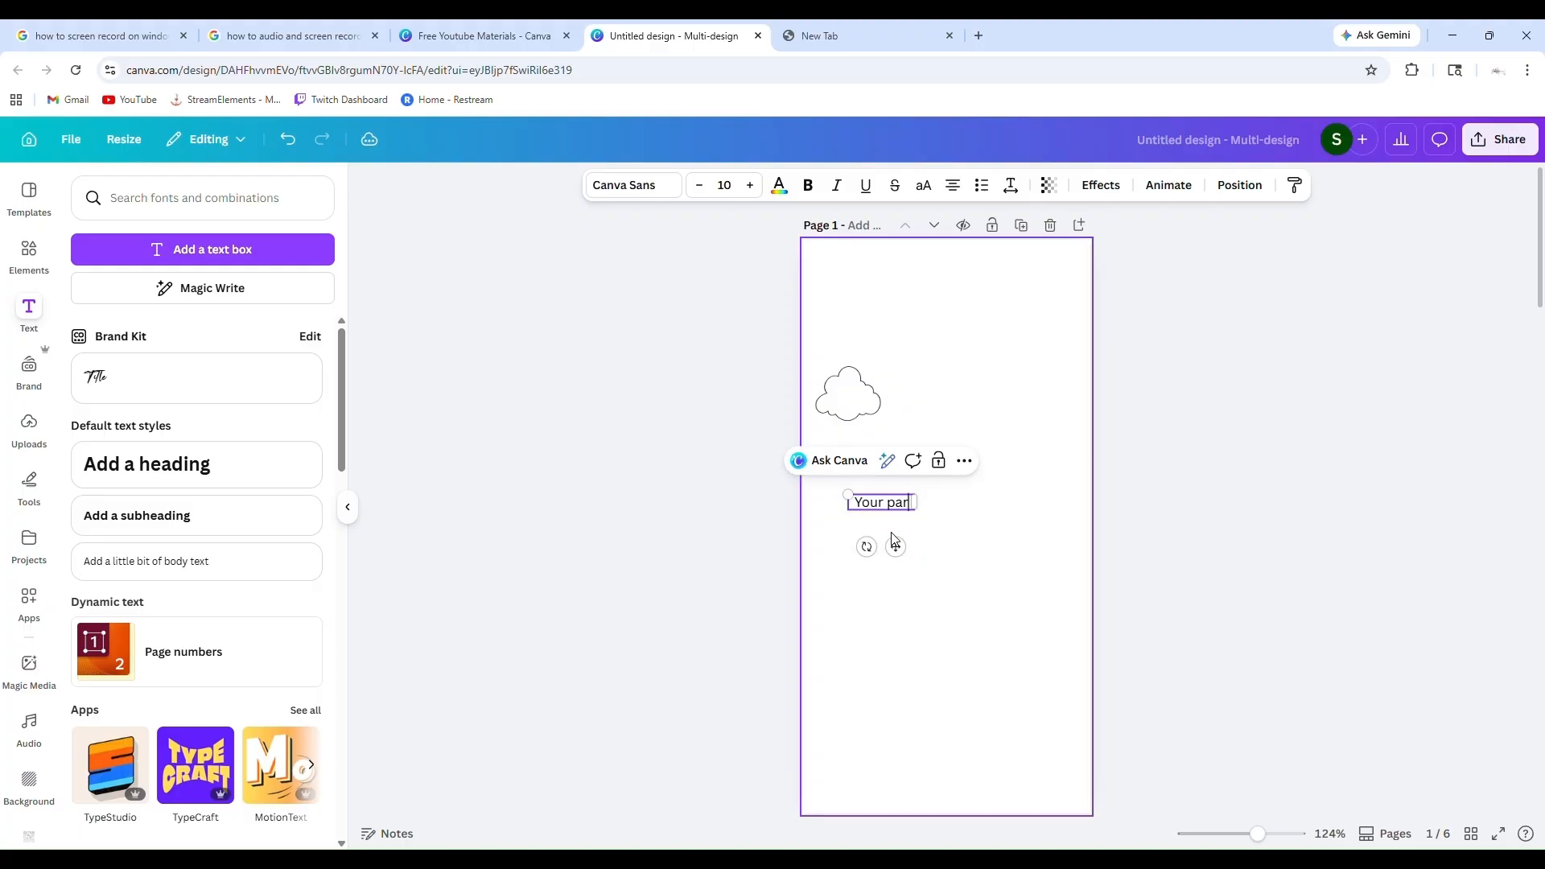
key("BackSpace")
key("BackSpace")
key("BackSpace")
type("$2")
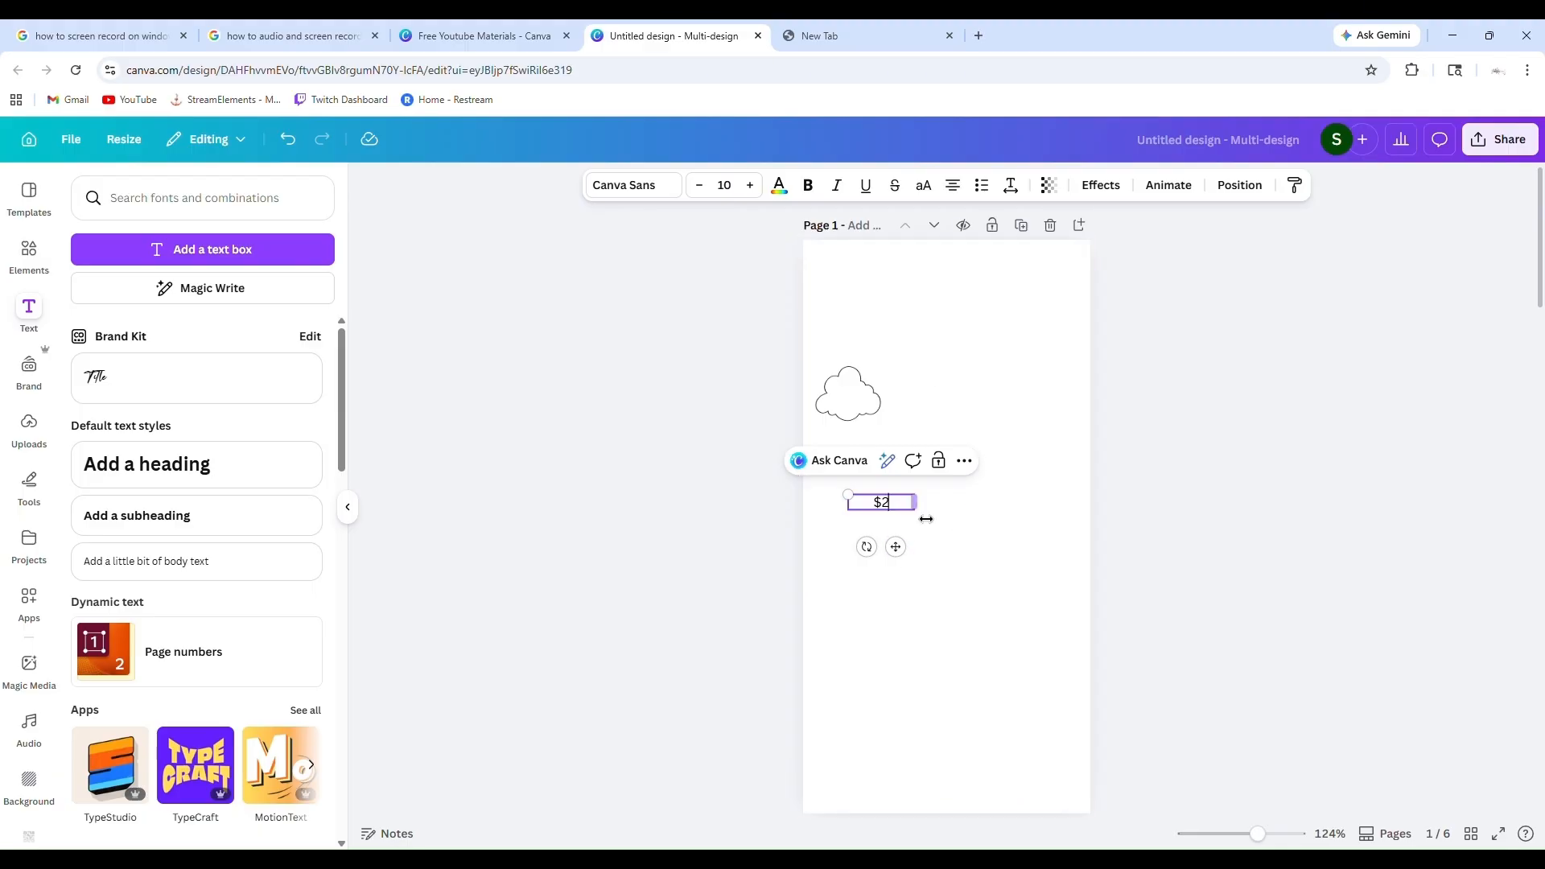
Try the Subheading, Heading and Body text styles on the "$2" text
left_click(666, 190)
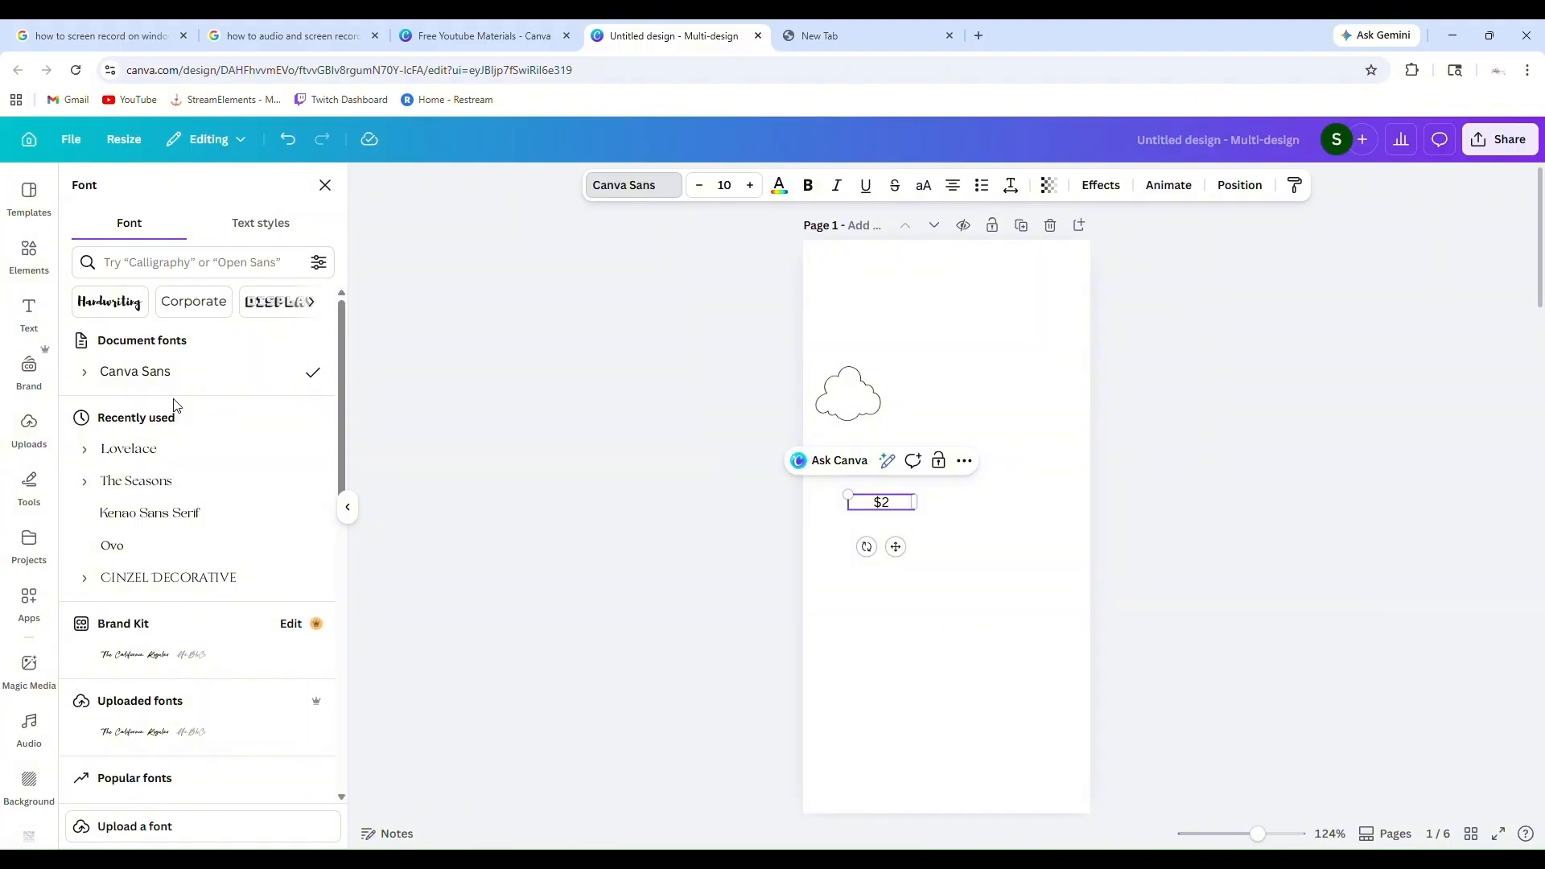
scroll(184, 360, "down", 8)
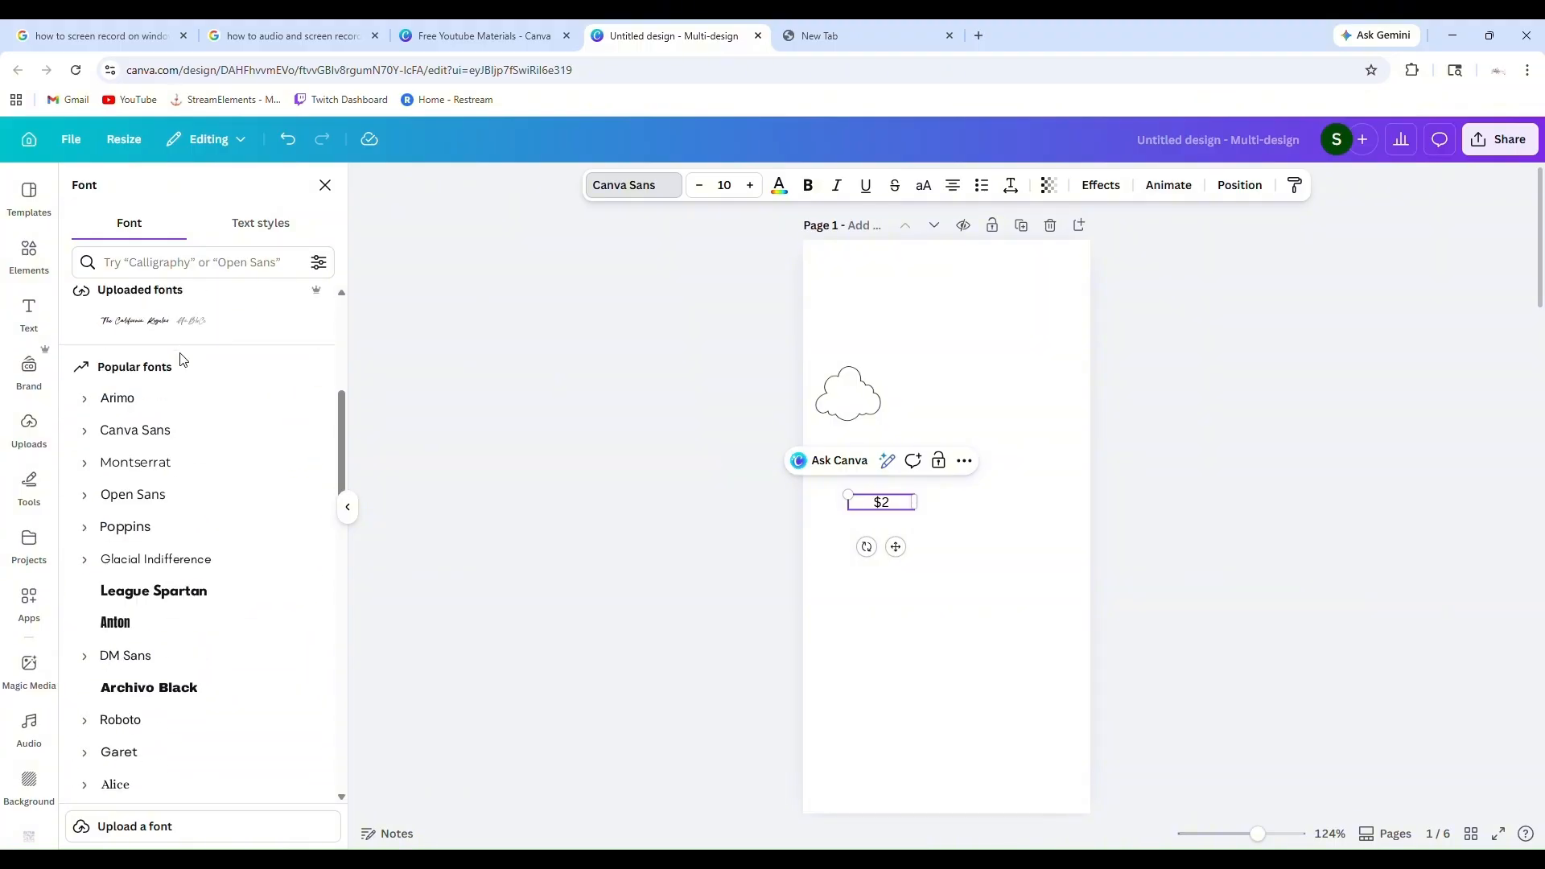
left_click(260, 225)
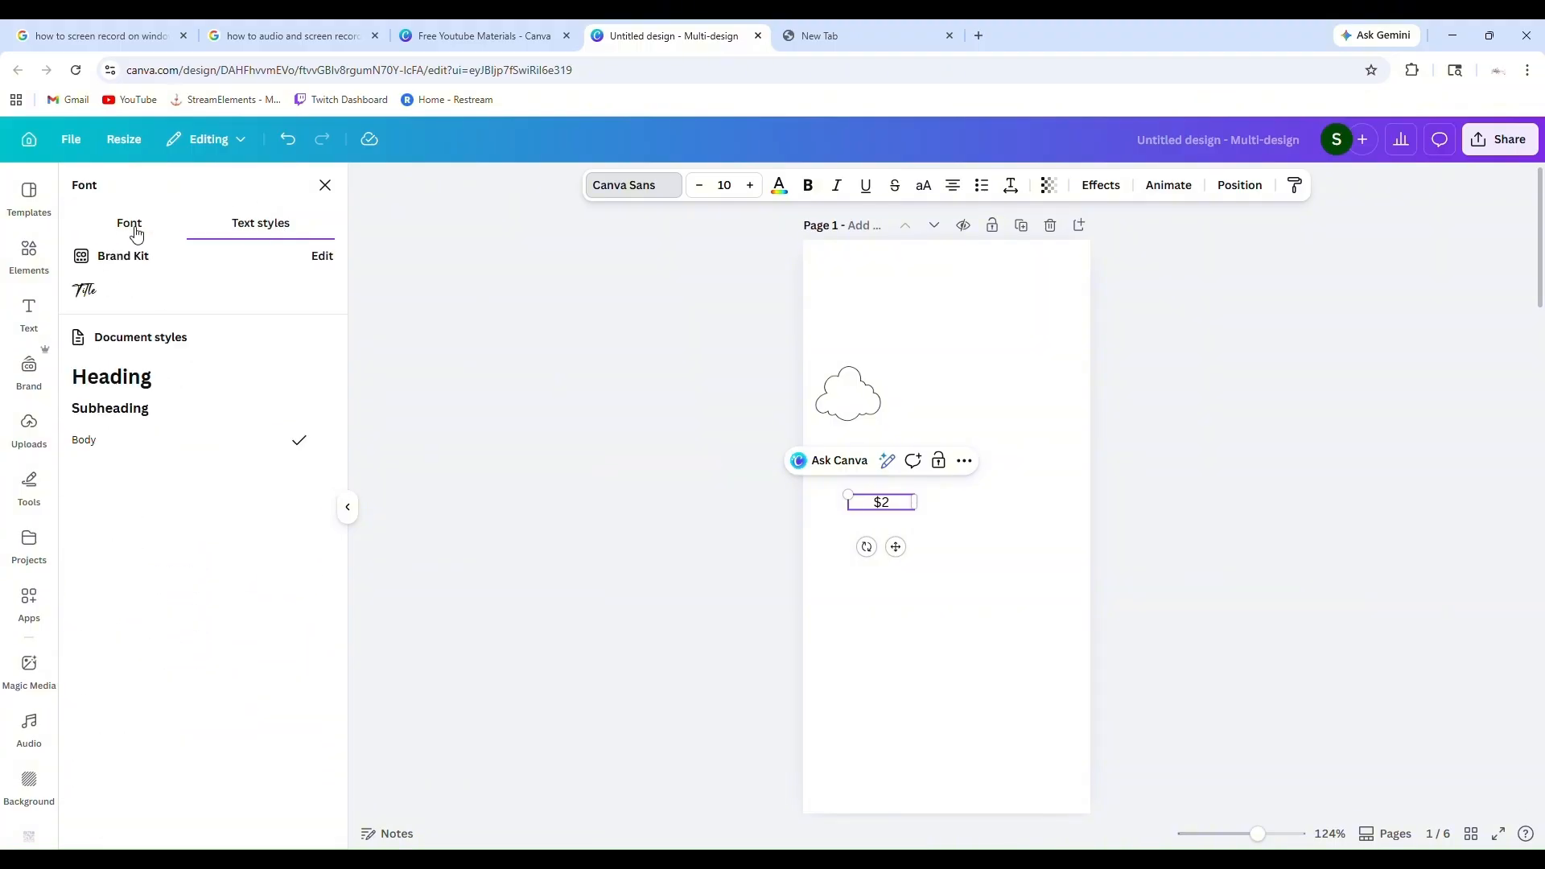
left_click(126, 411)
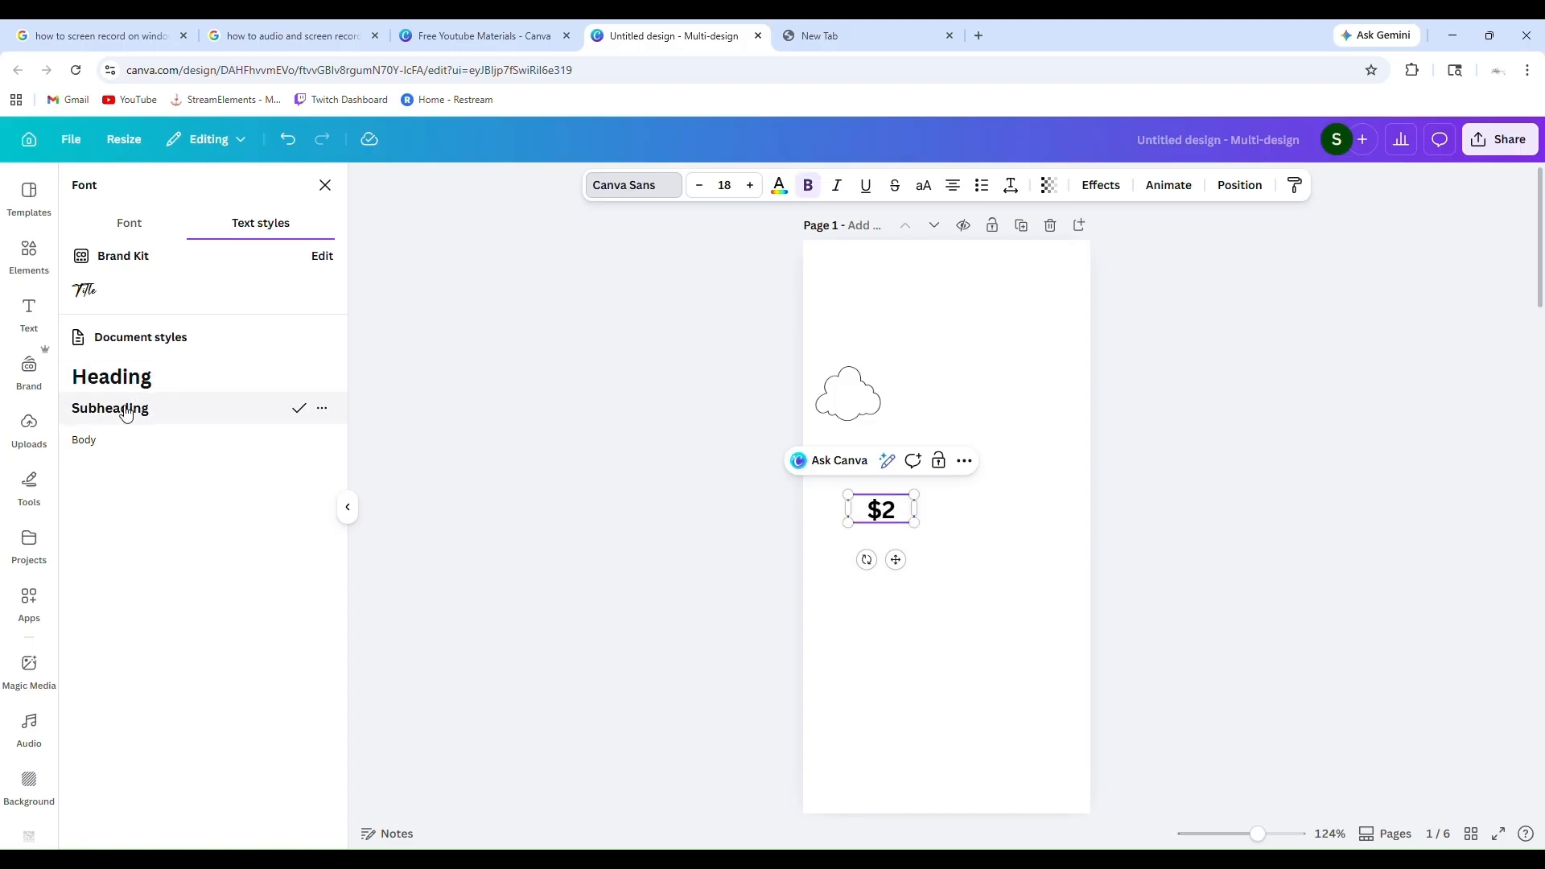
left_click(121, 378)
left_click(143, 417)
left_click(133, 452)
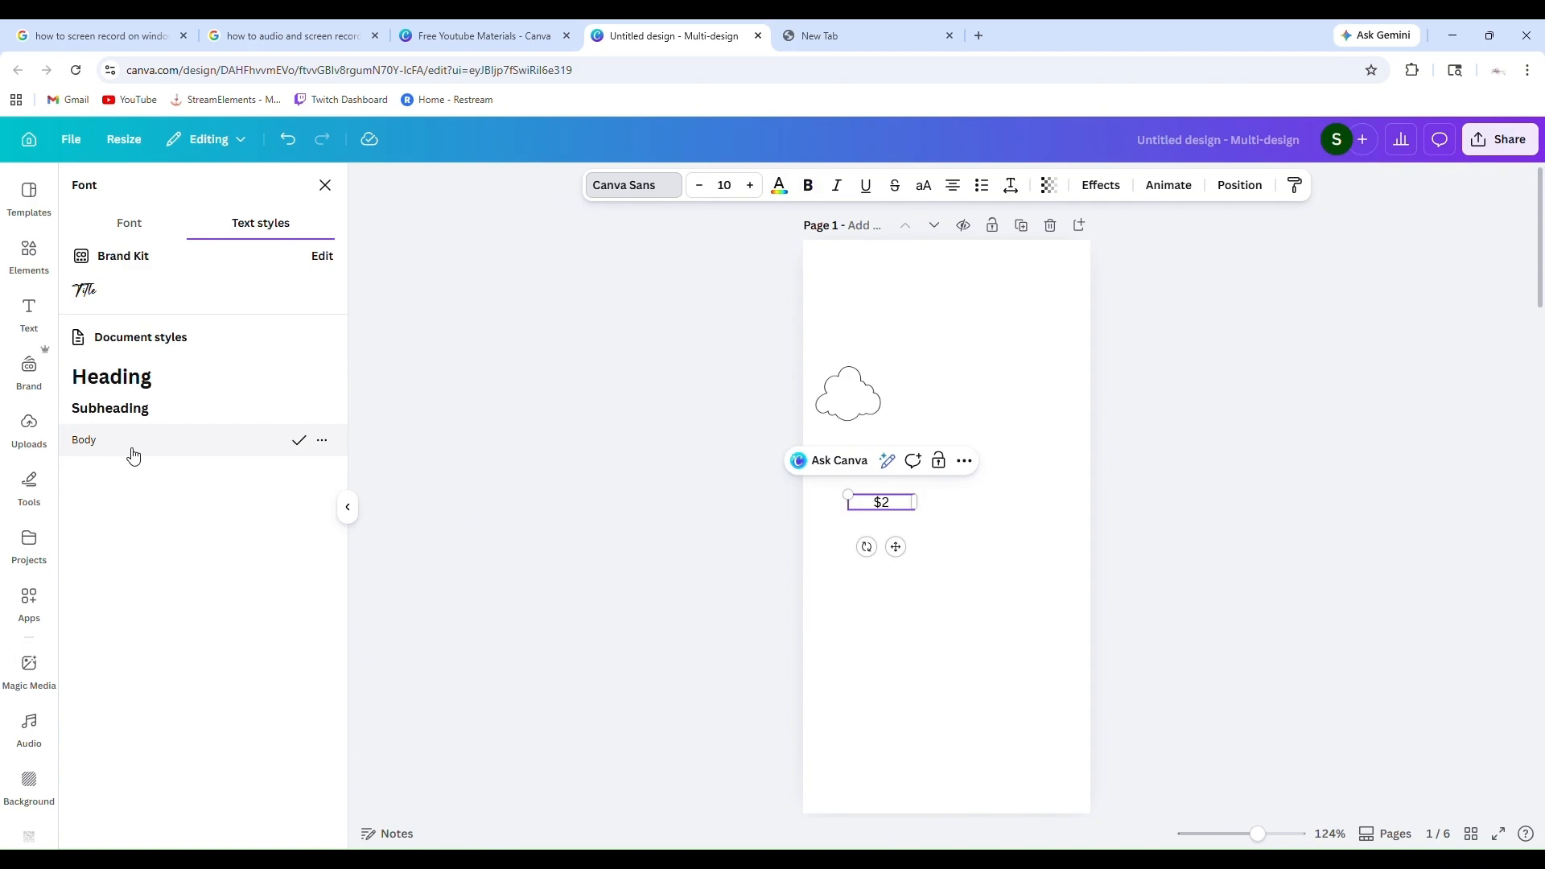
Apply the Subheading style to the "$2" text and remove its bold formatting
left_click(121, 412)
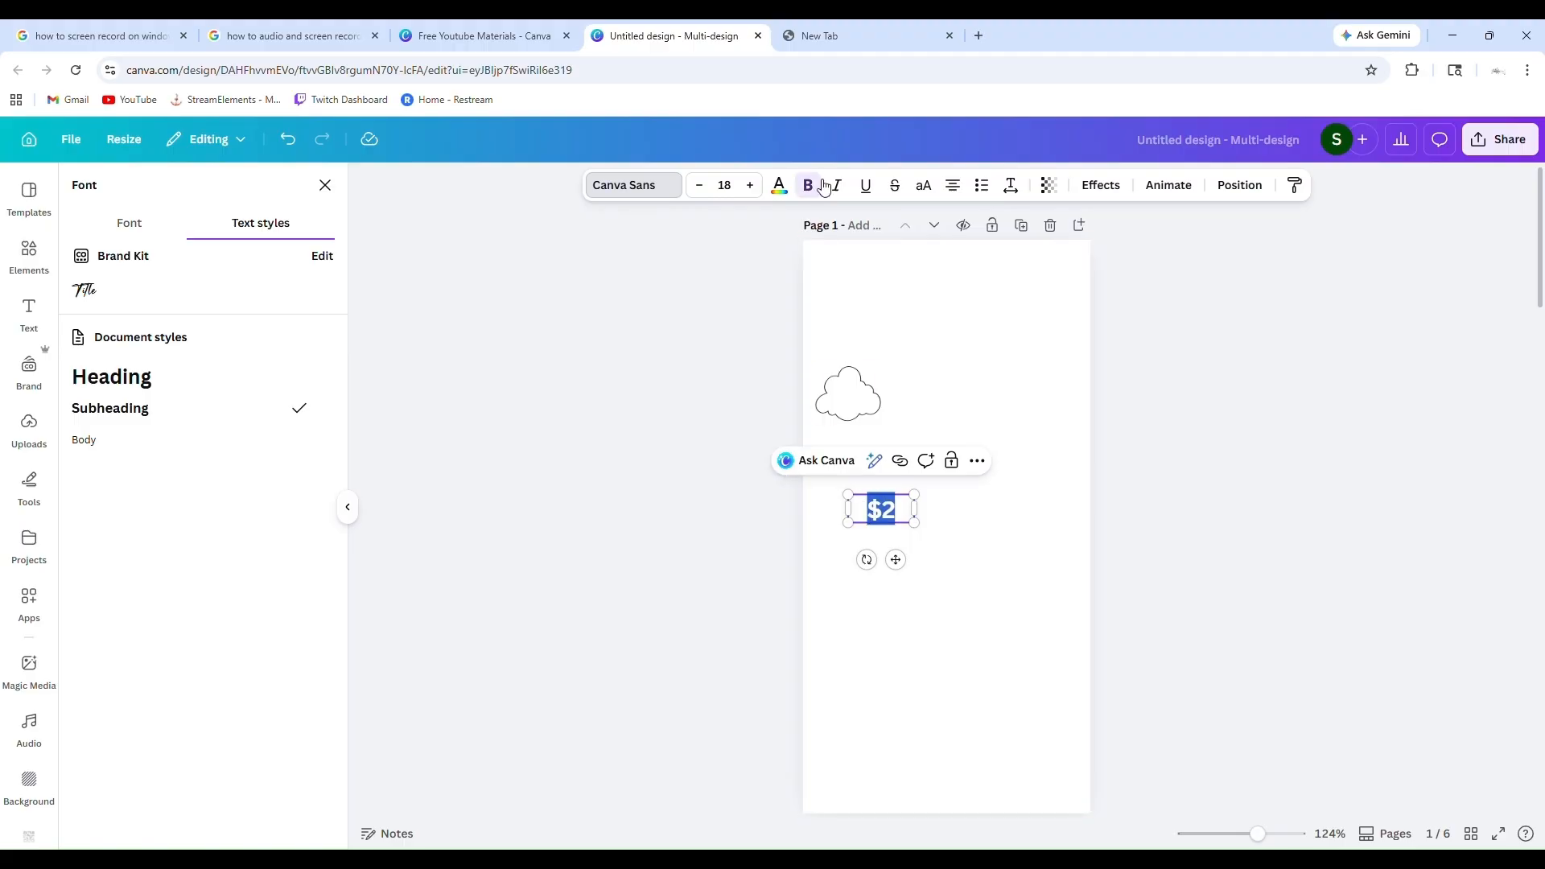
left_click(1011, 655)
left_click(904, 519)
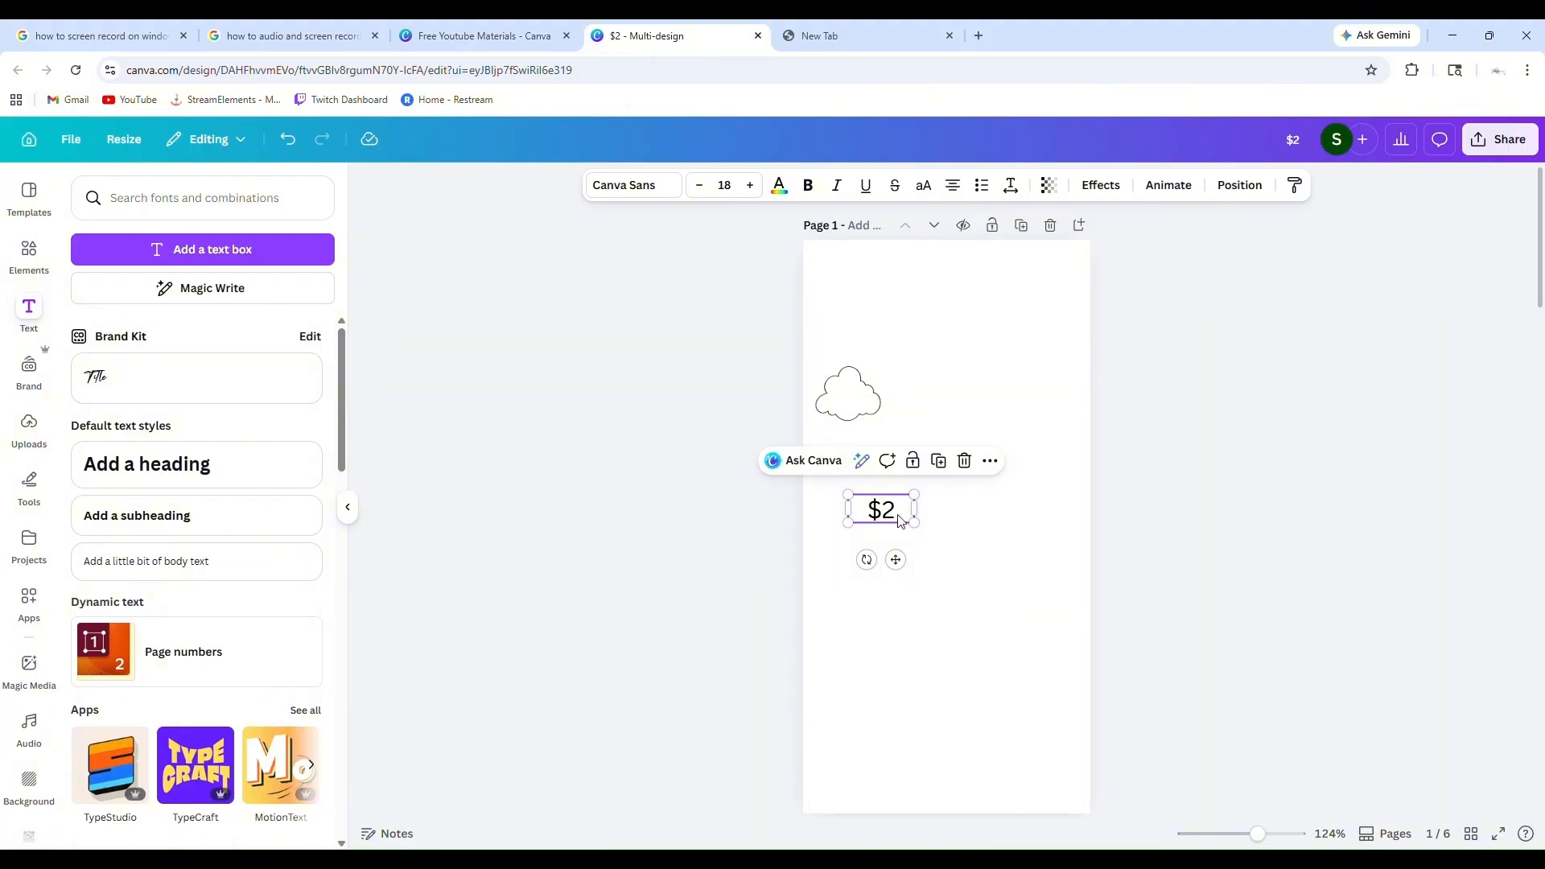
Browse the full font list for a typeface for the "$2" text
scroll(225, 531, "down", 1)
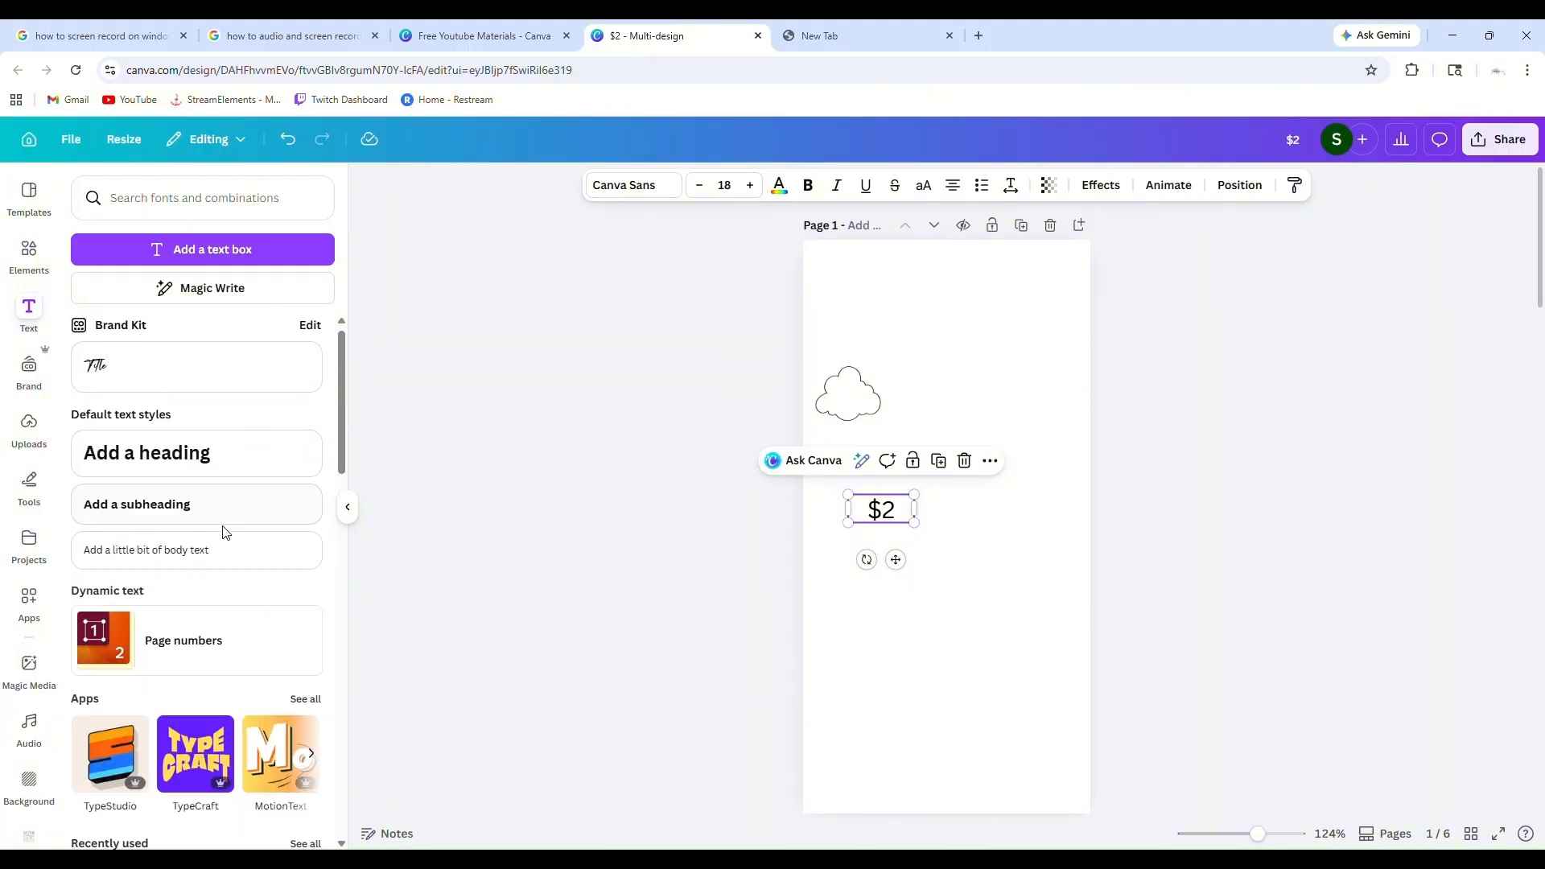
left_click(629, 186)
left_click(153, 227)
scroll(184, 495, "down", 8)
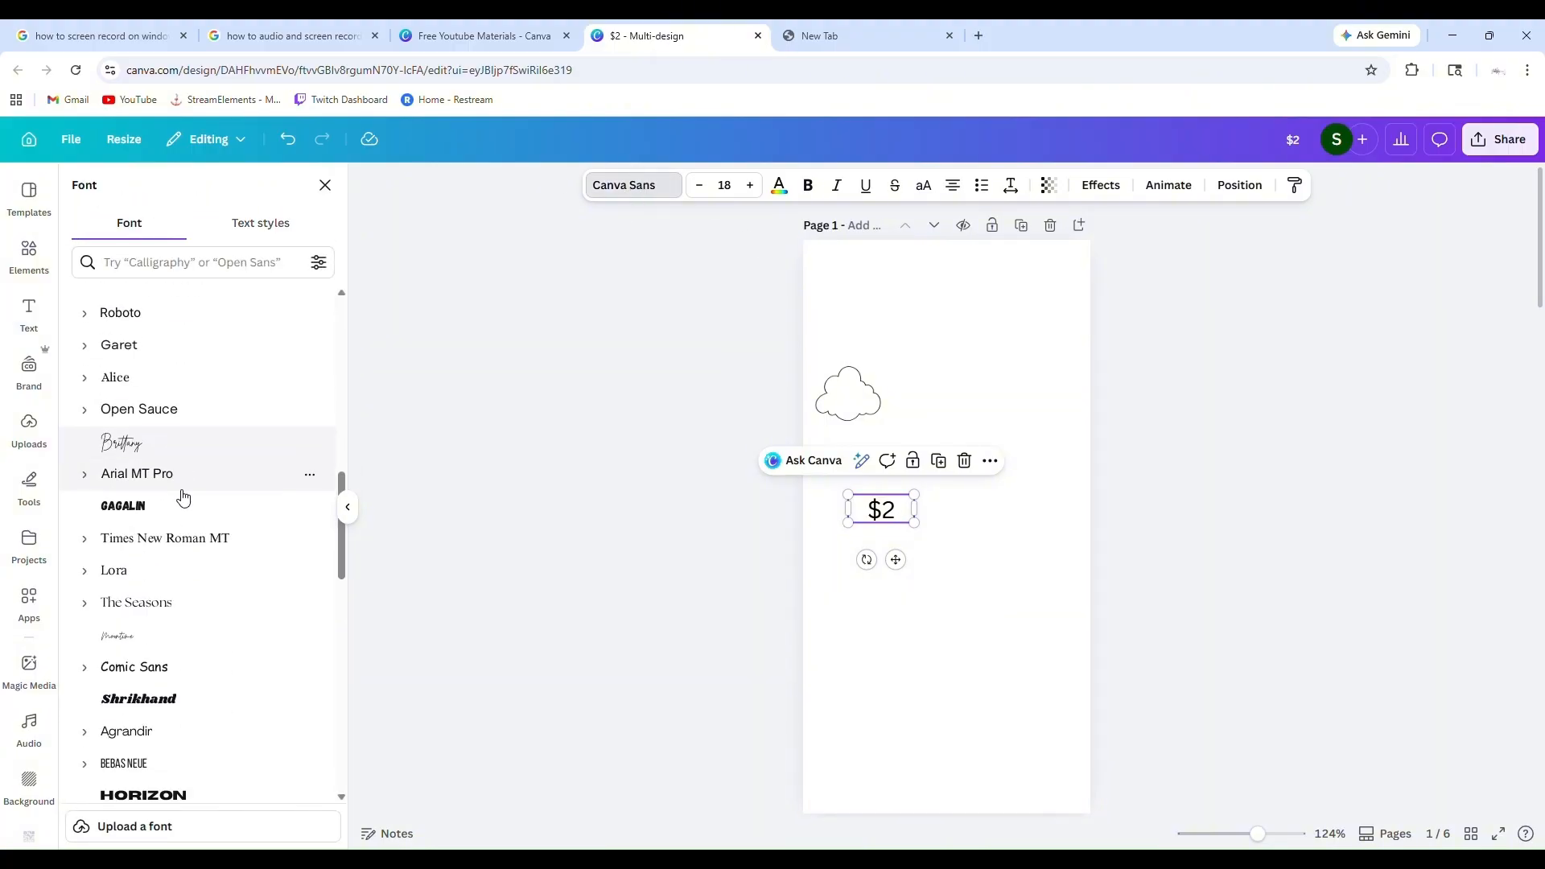
scroll(184, 497, "down", 10)
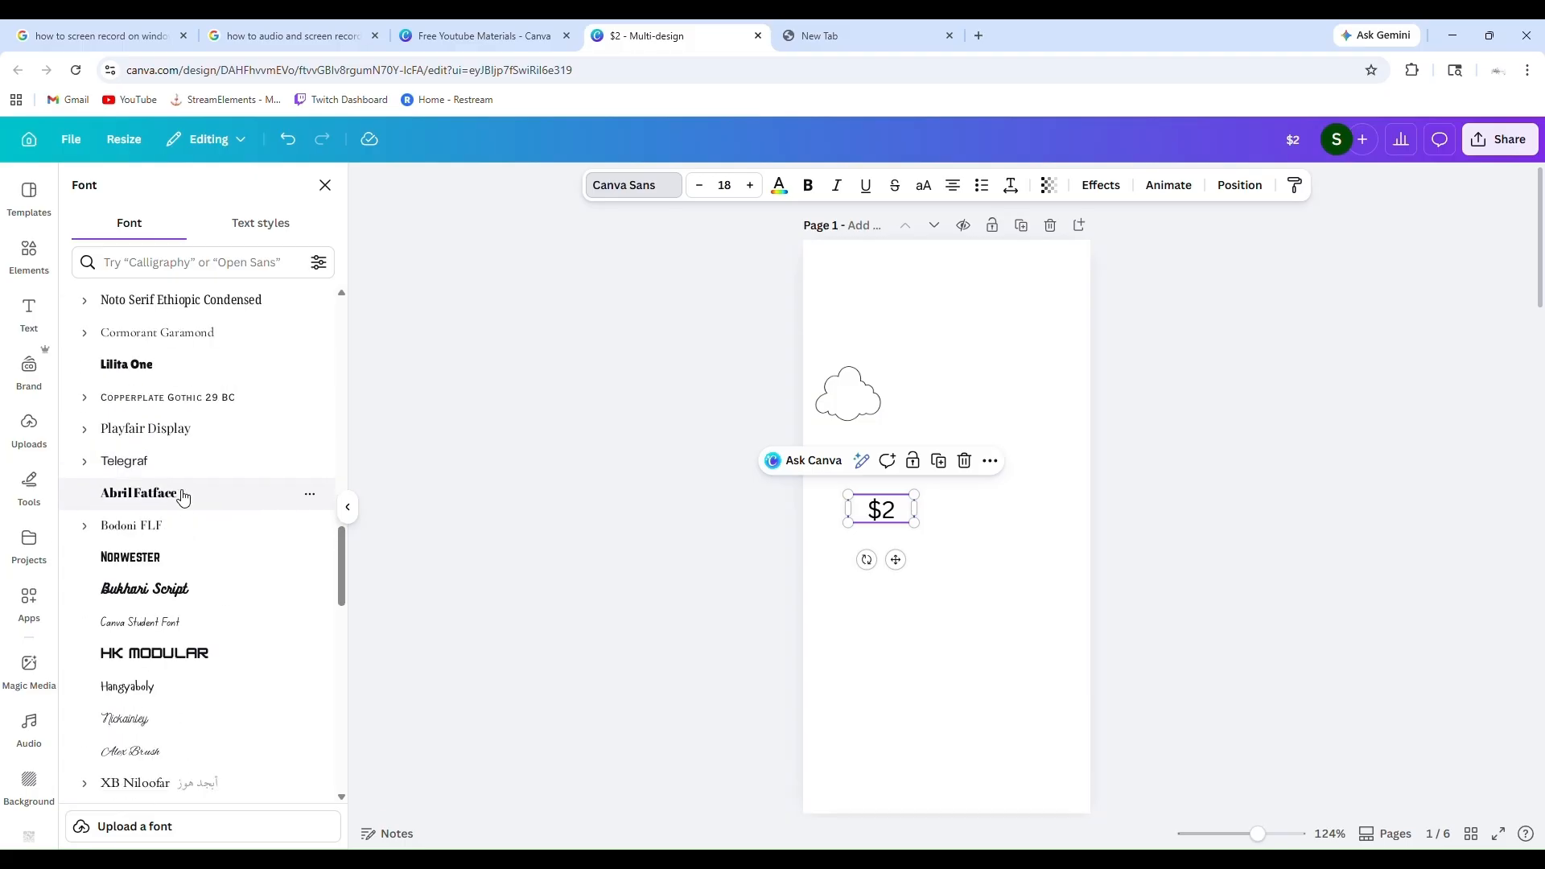
scroll(184, 497, "down", 5)
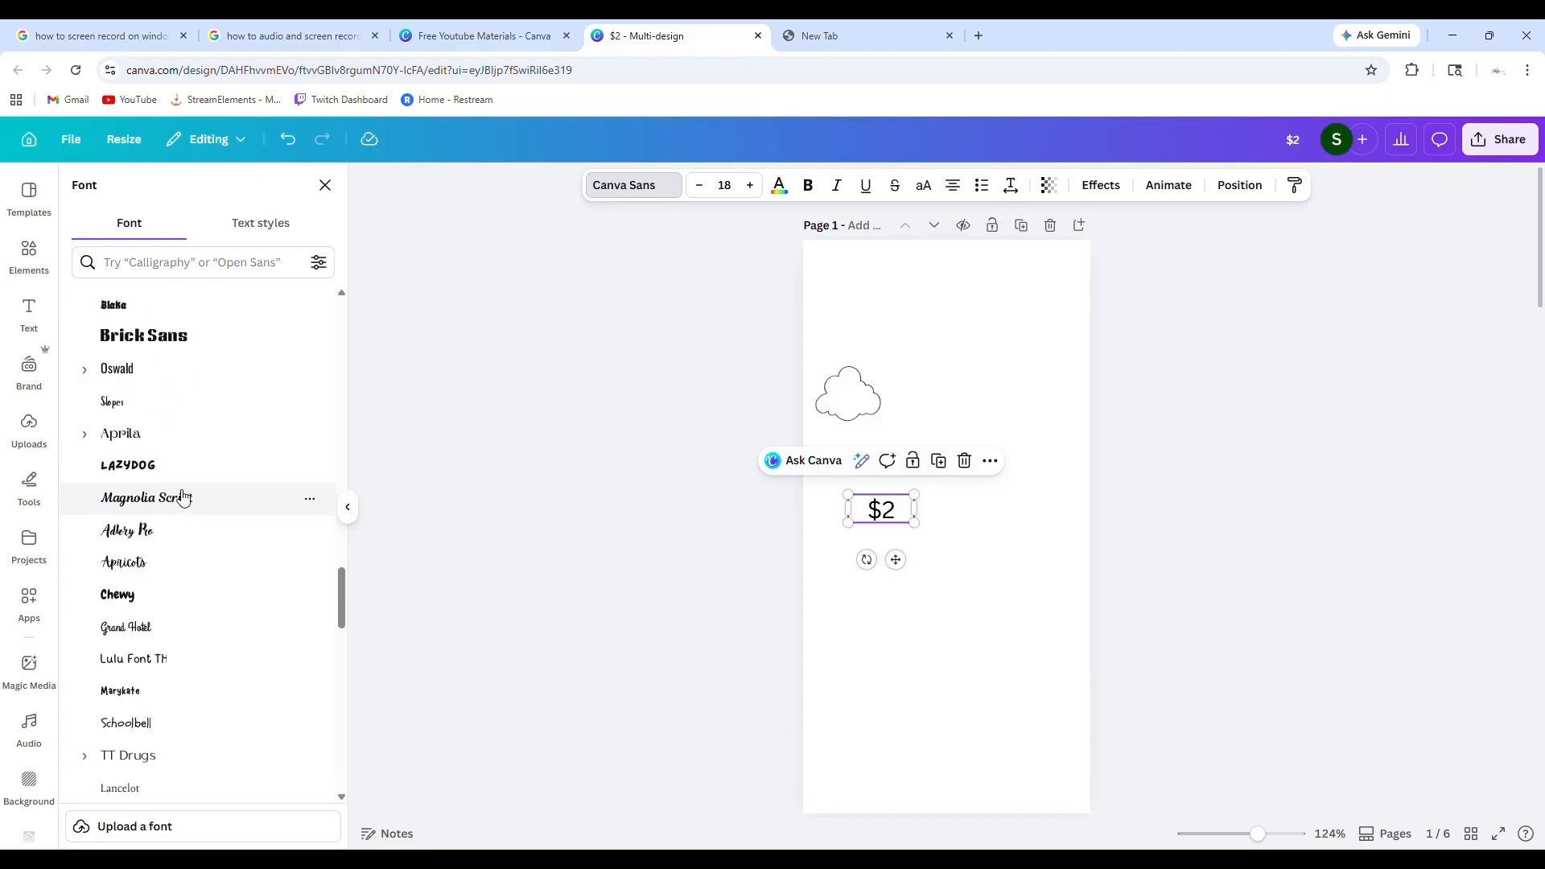
scroll(184, 496, "down", 6)
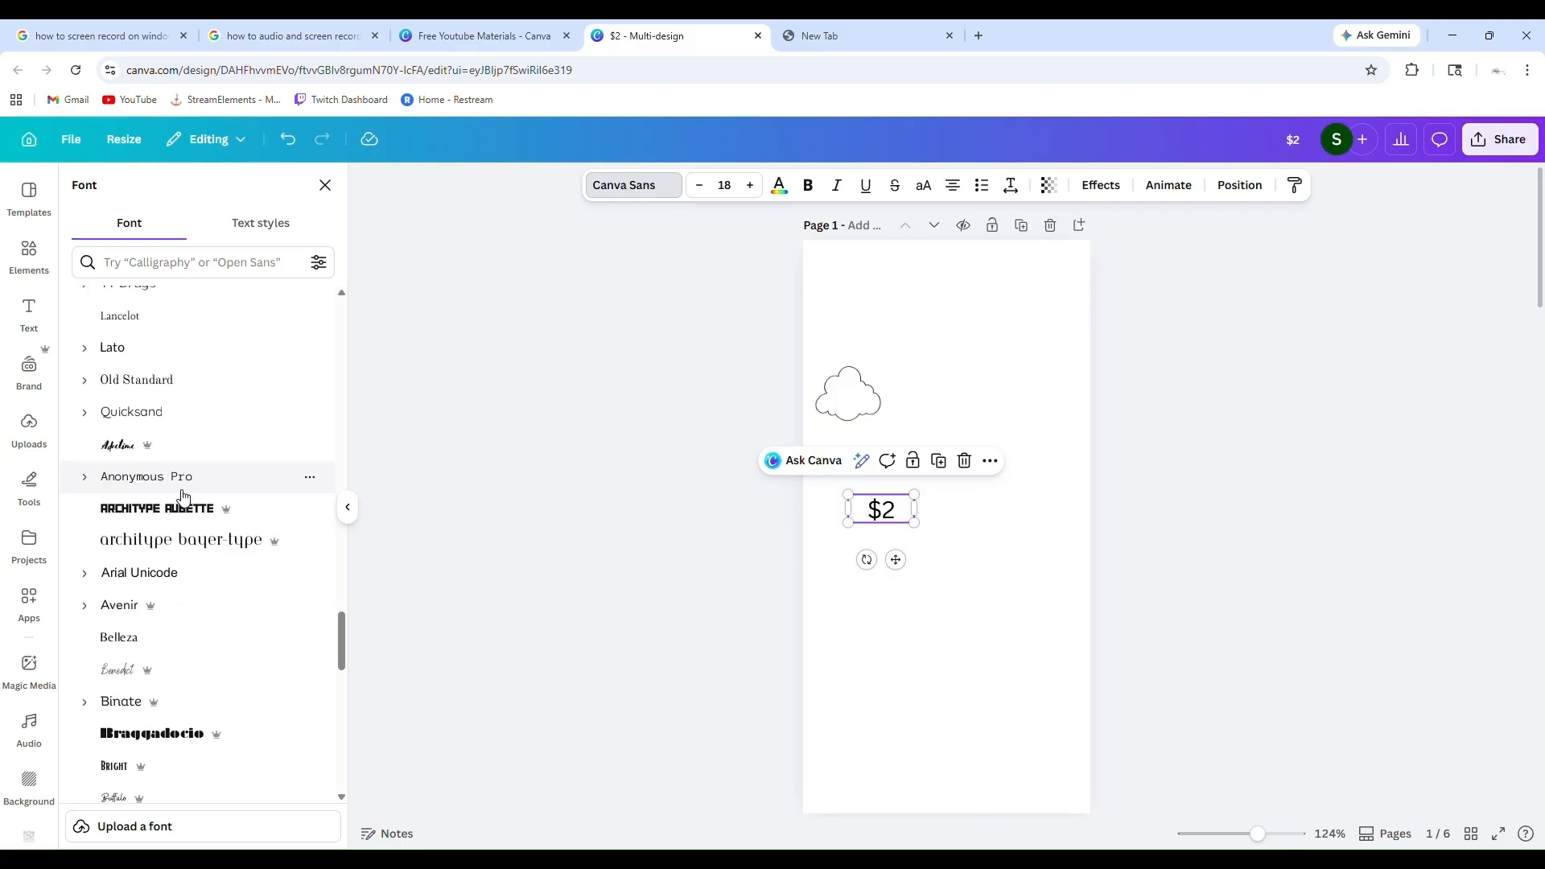
scroll(184, 497, "down", 2)
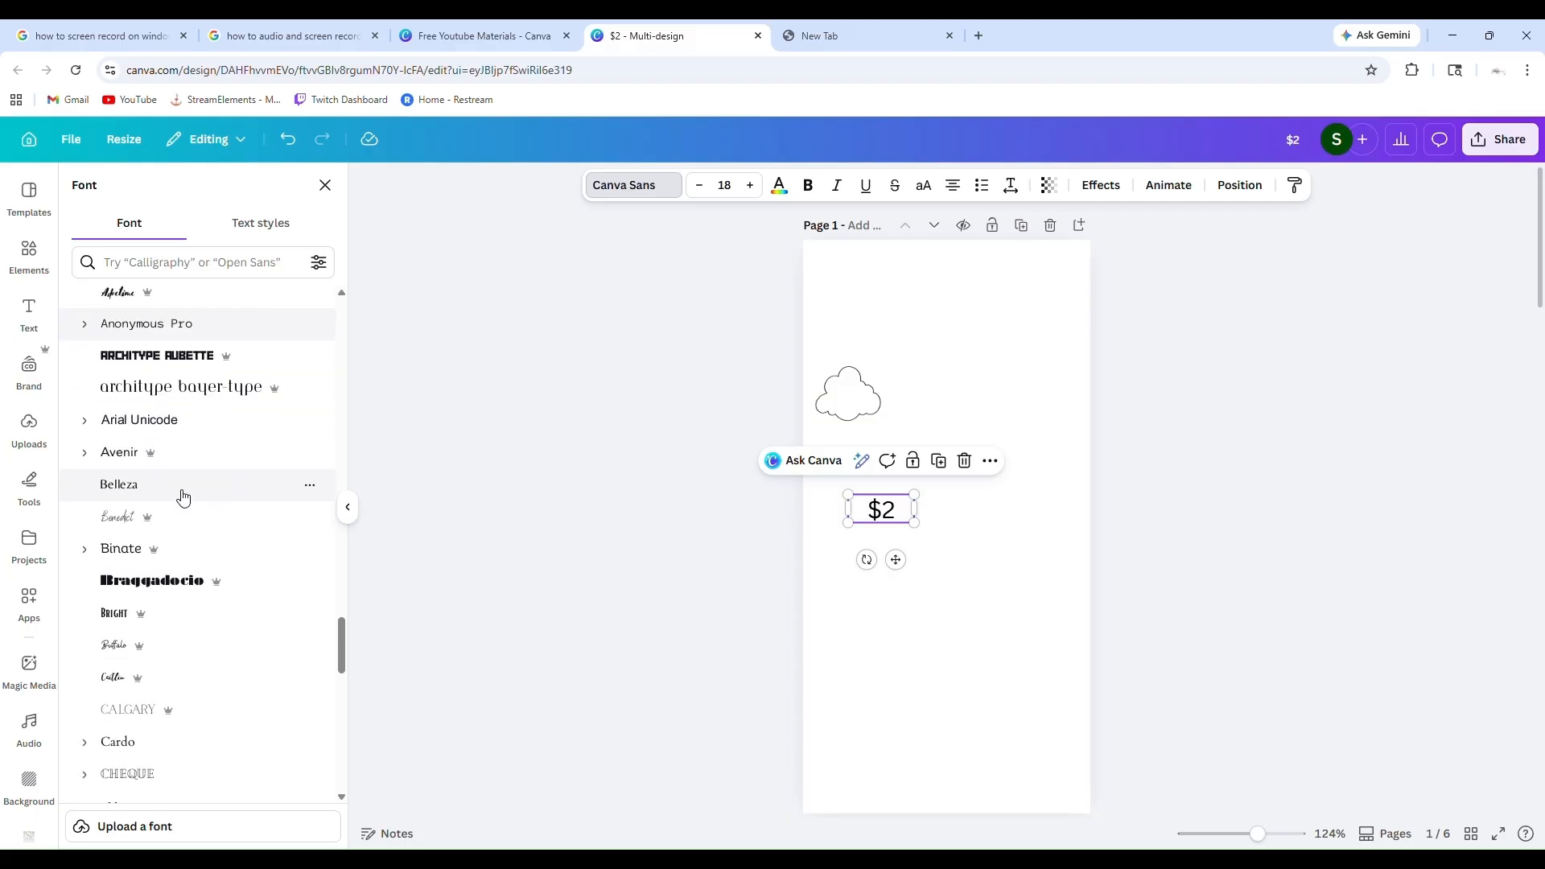
scroll(222, 666, "down", 2)
scroll(222, 666, "down", 7)
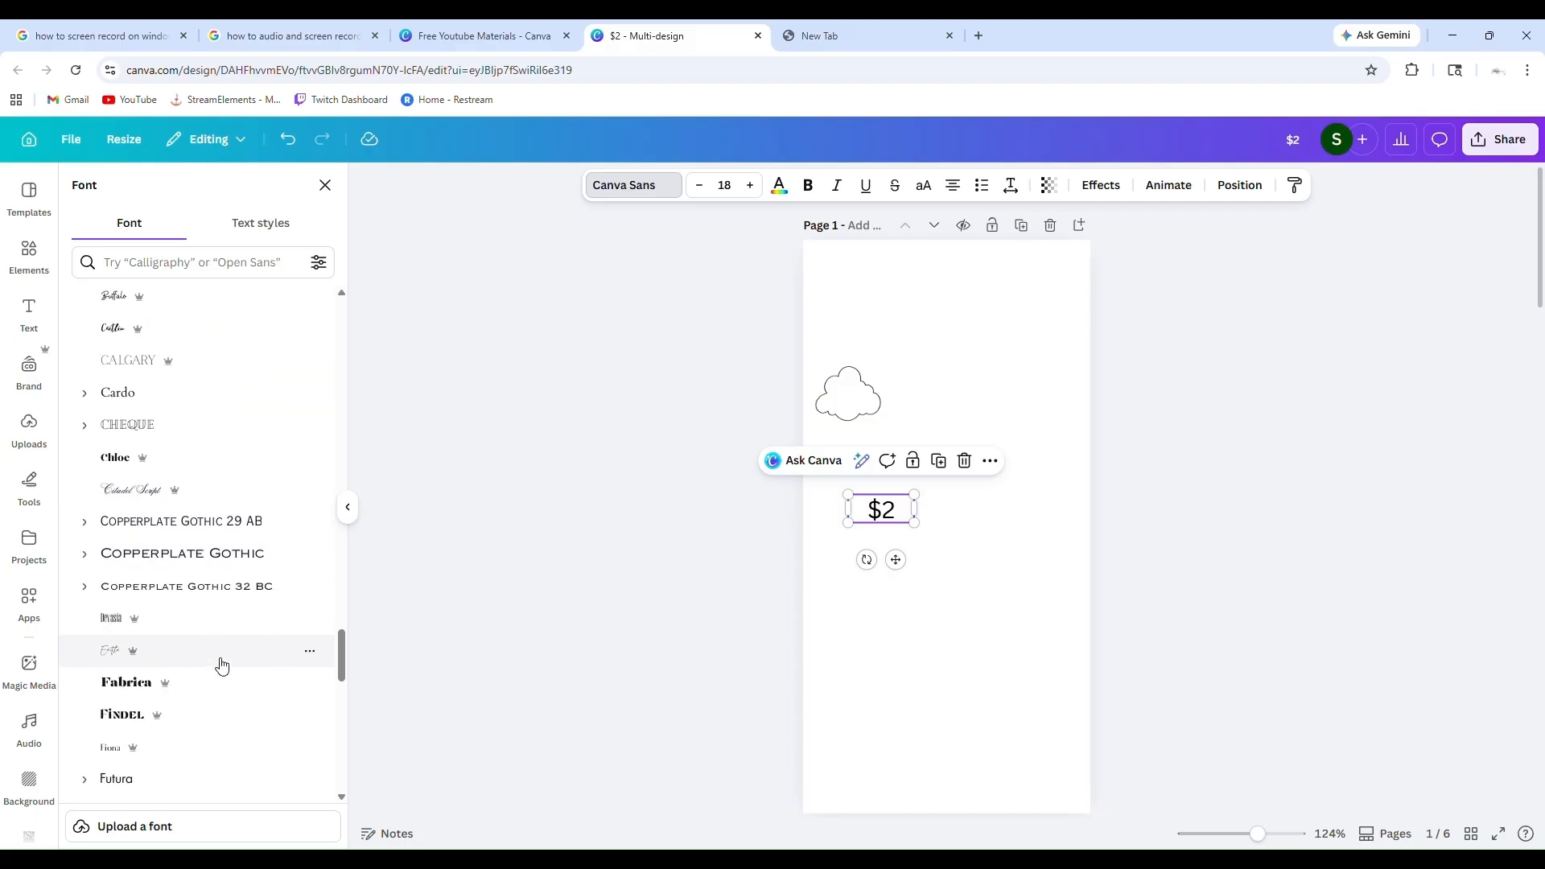
scroll(222, 665, "down", 5)
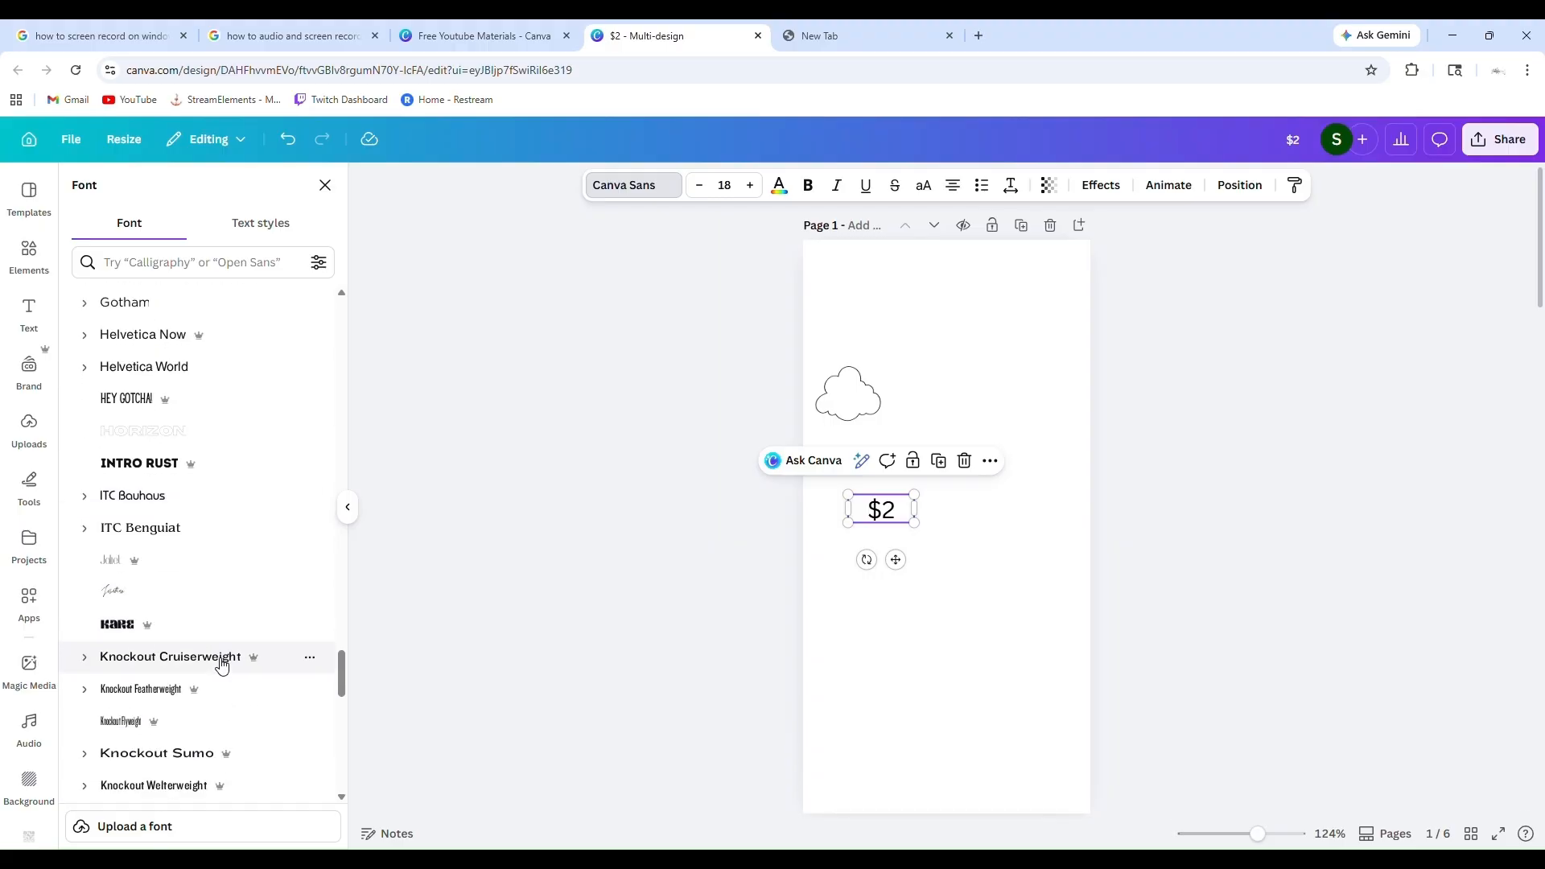
Try the Nixie One font on the "$2" text and browse further typefaces in the font list
double_click(902, 521)
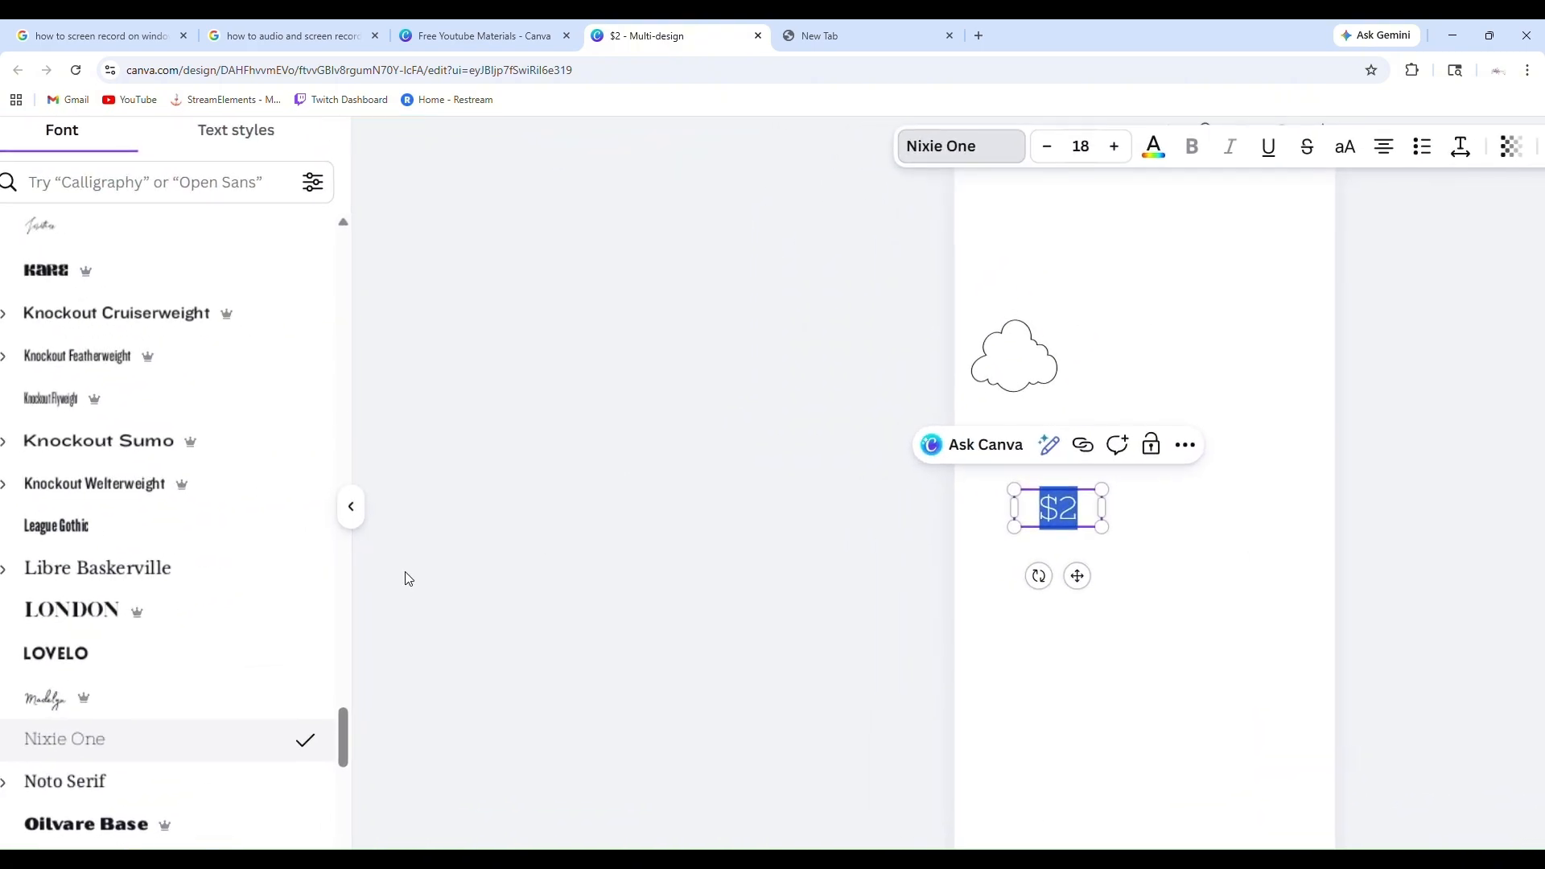
scroll(171, 680, "down", 6)
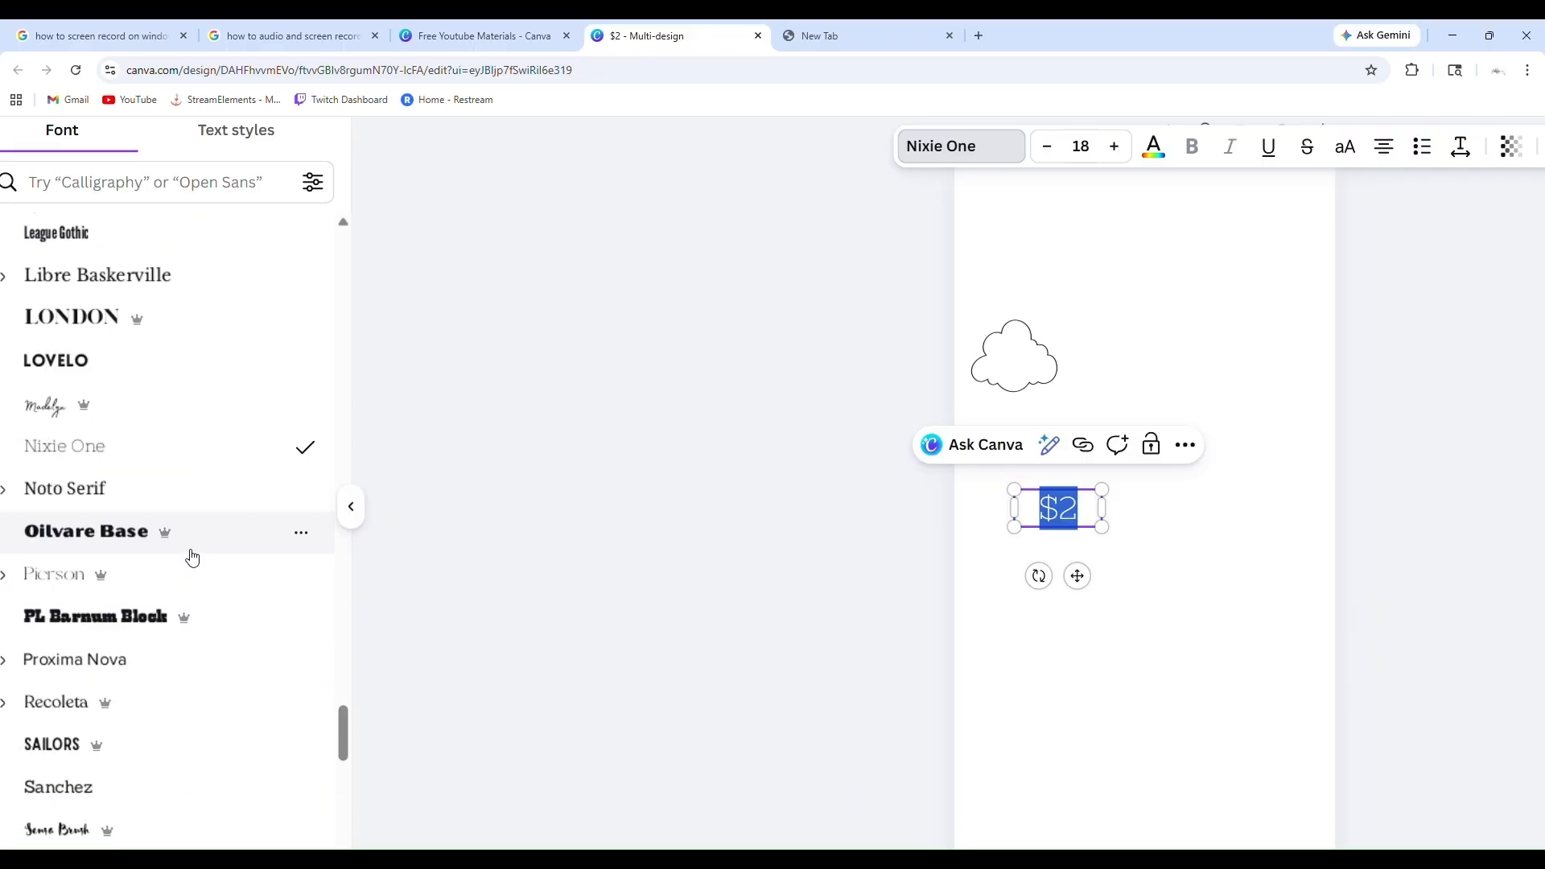
scroll(192, 558, "down", 6)
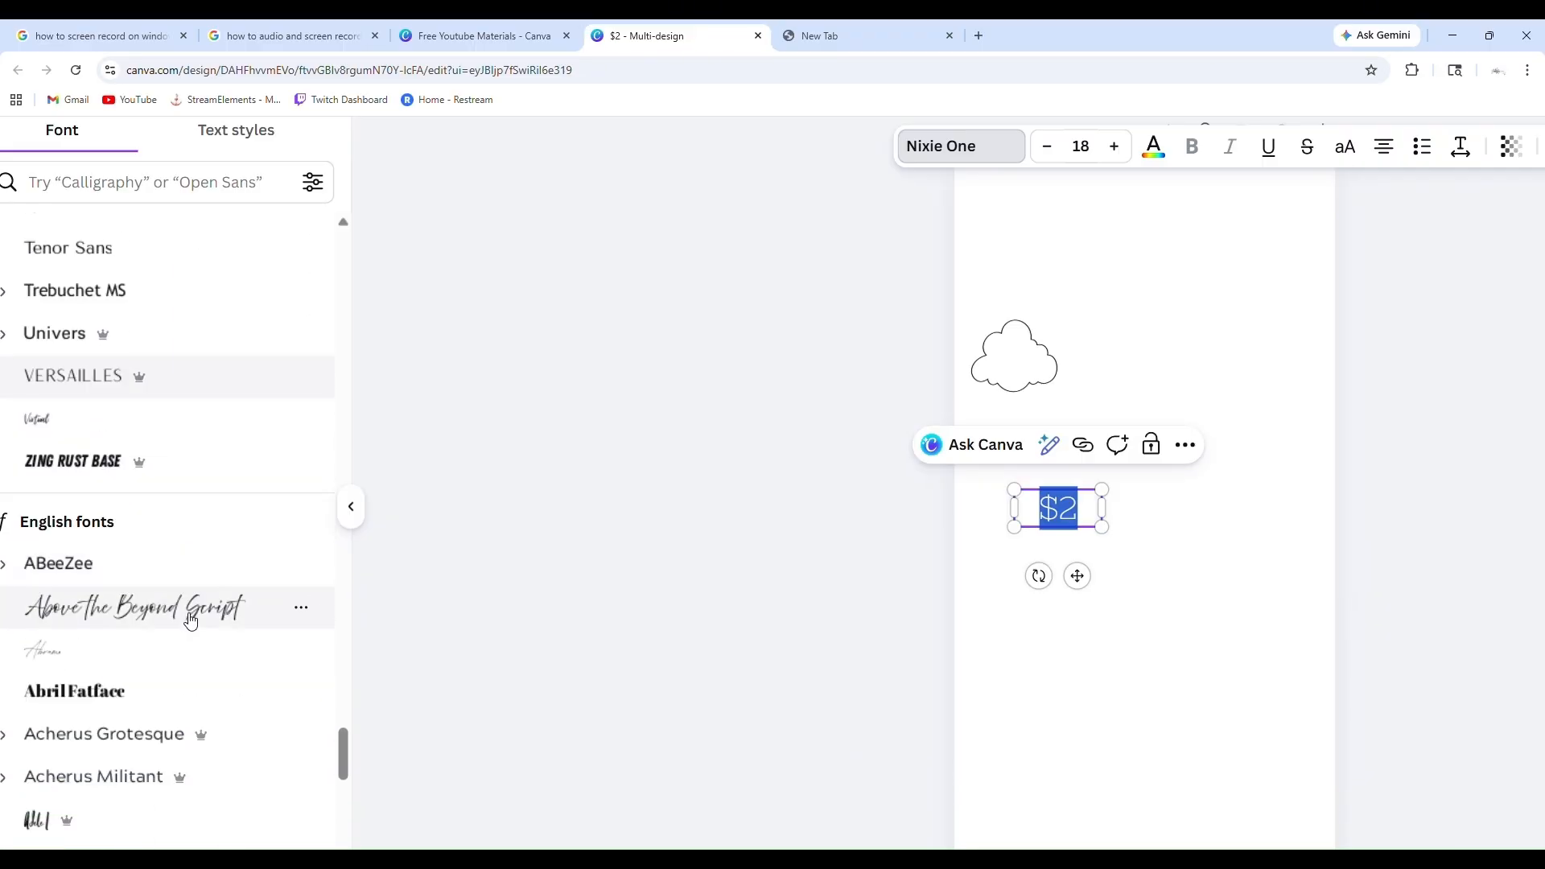
scroll(190, 621, "down", 4)
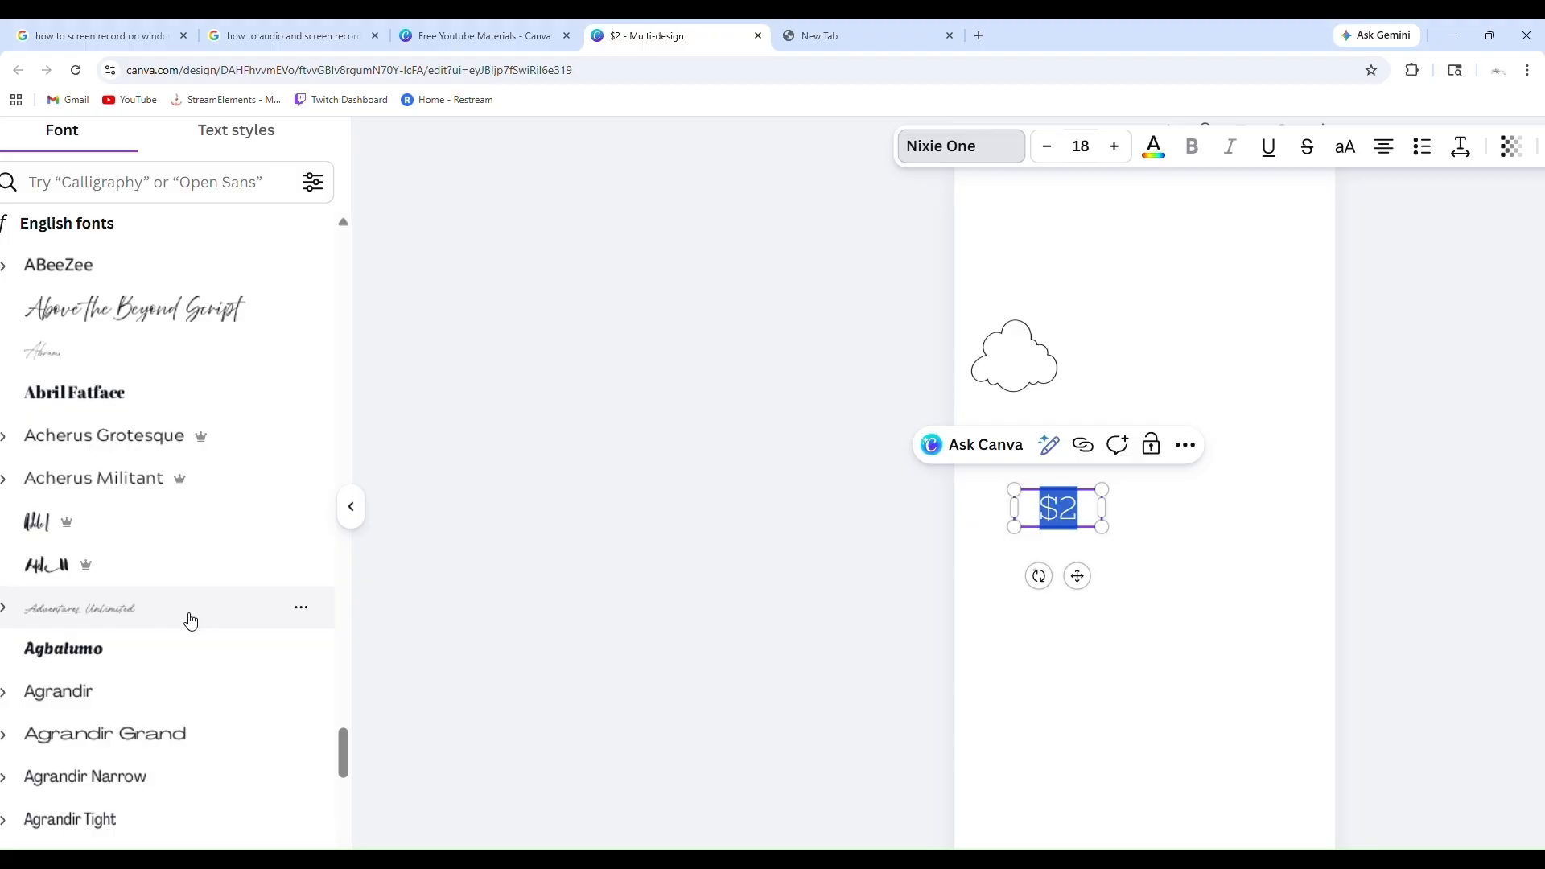
scroll(190, 621, "down", 6)
scroll(190, 621, "up", 3)
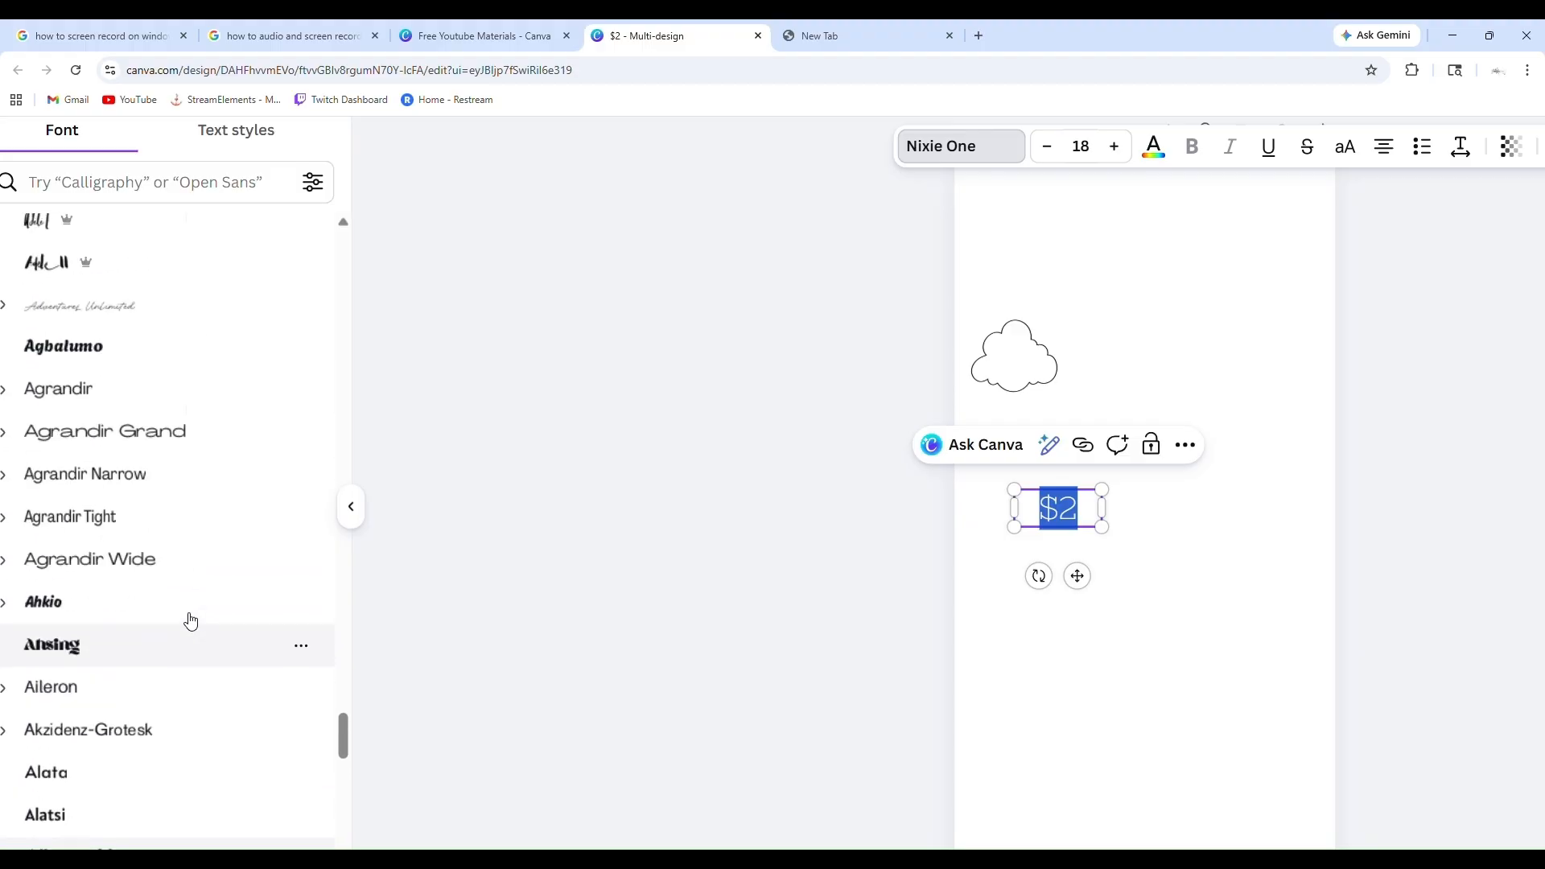
scroll(191, 622, "up", 4)
scroll(328, 466, "down", 10)
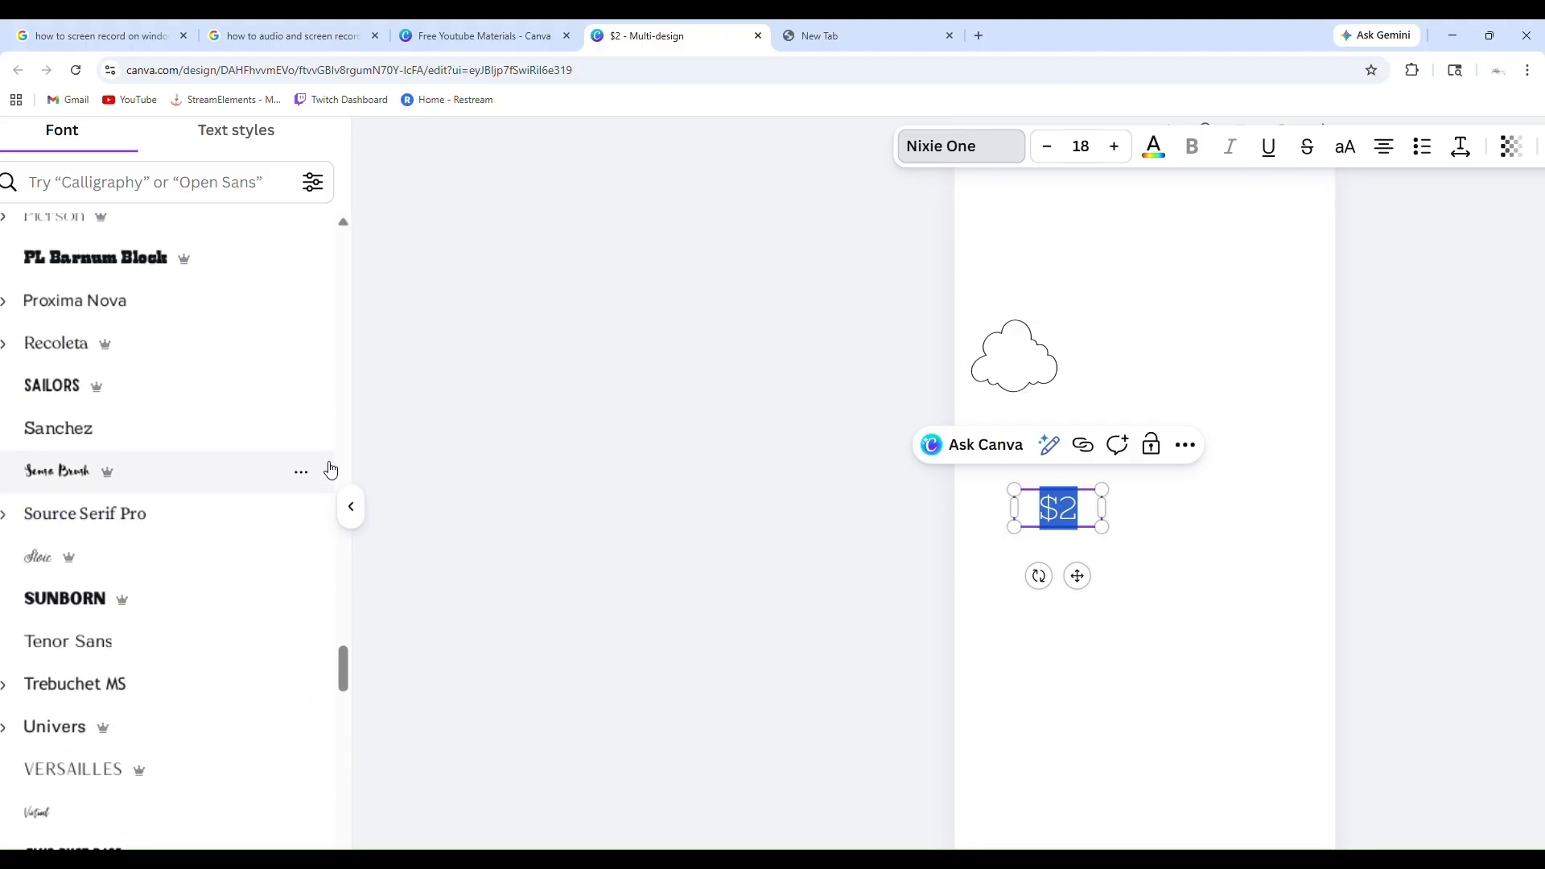
Try the Lovelo and Georgia Pro fonts on the "$2" text
scroll(328, 466, "up", 4)
scroll(197, 493, "up", 2)
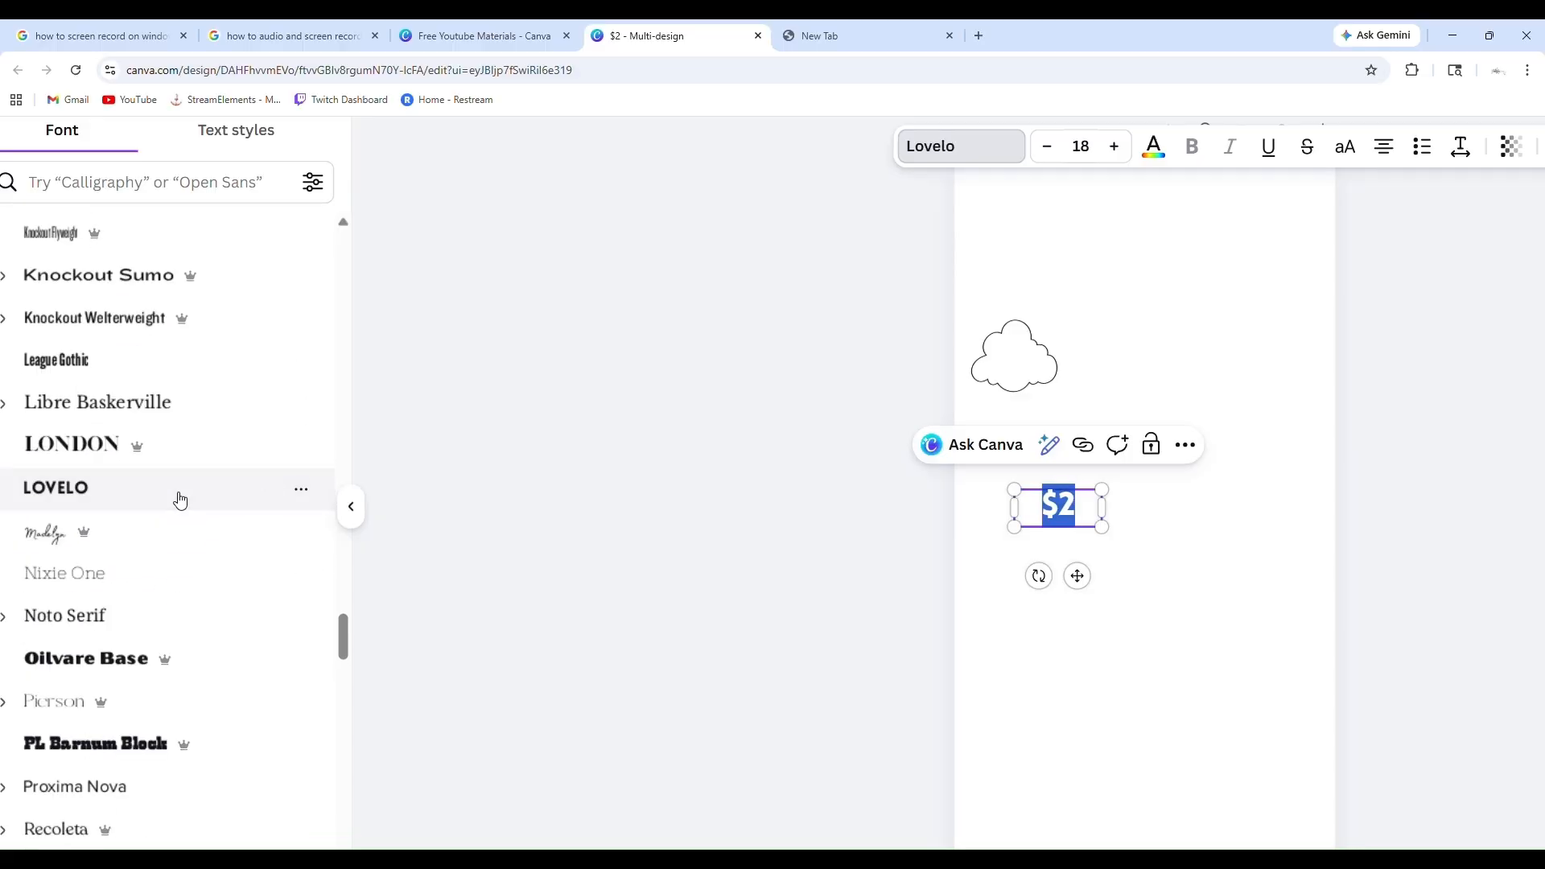
scroll(180, 500, "up", 9)
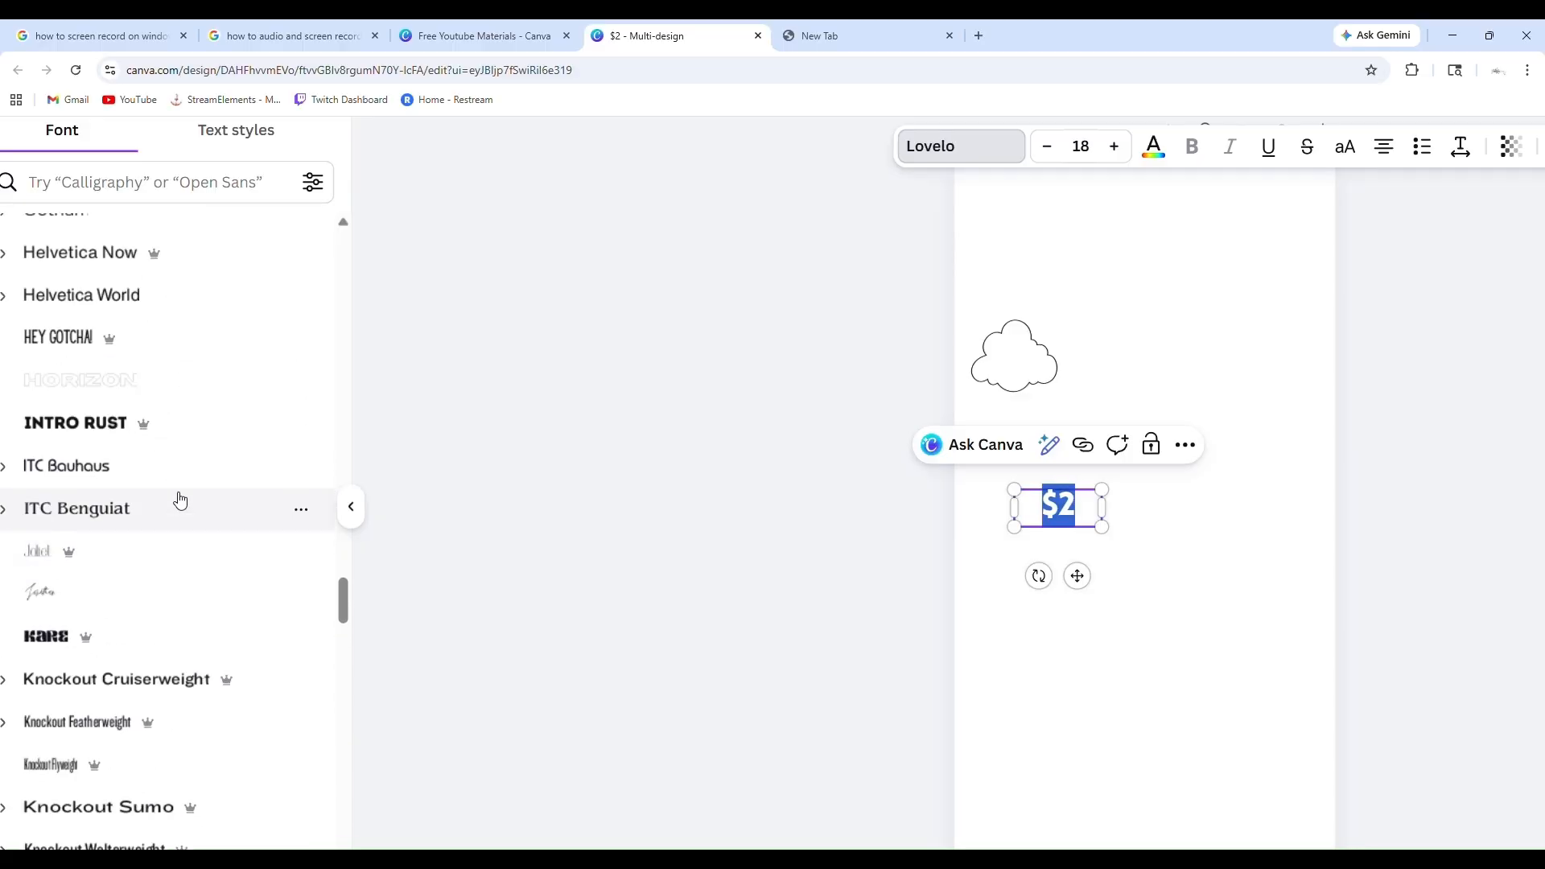
scroll(153, 467, "up", 1)
left_click(124, 425)
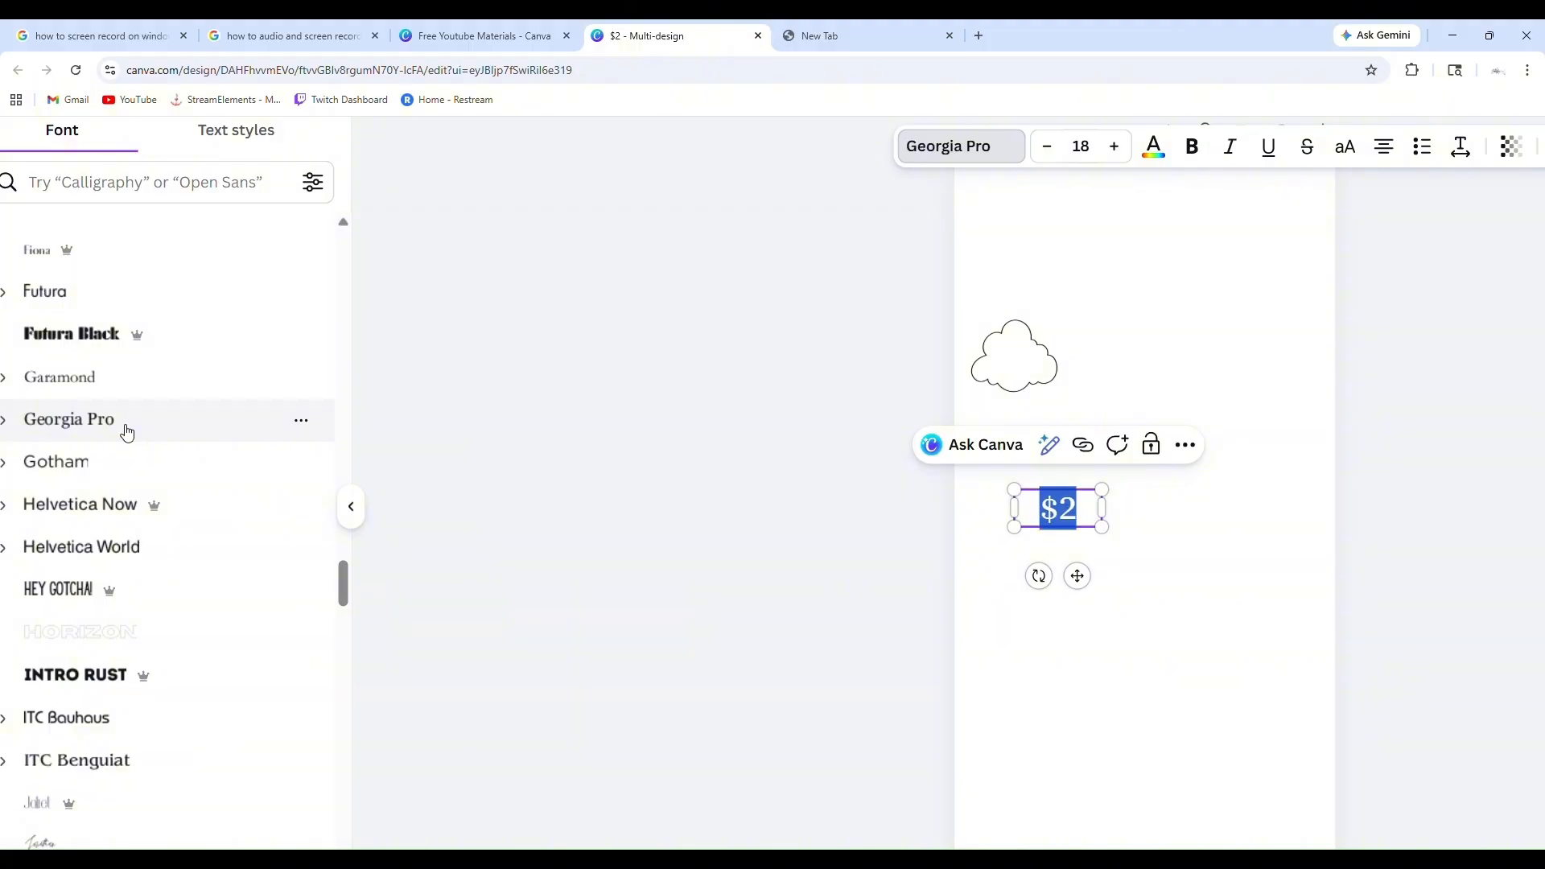
Try the Arimo and Cinzel Decorative fonts on the "$2" text
scroll(127, 433, "up", 4)
scroll(127, 433, "up", 20)
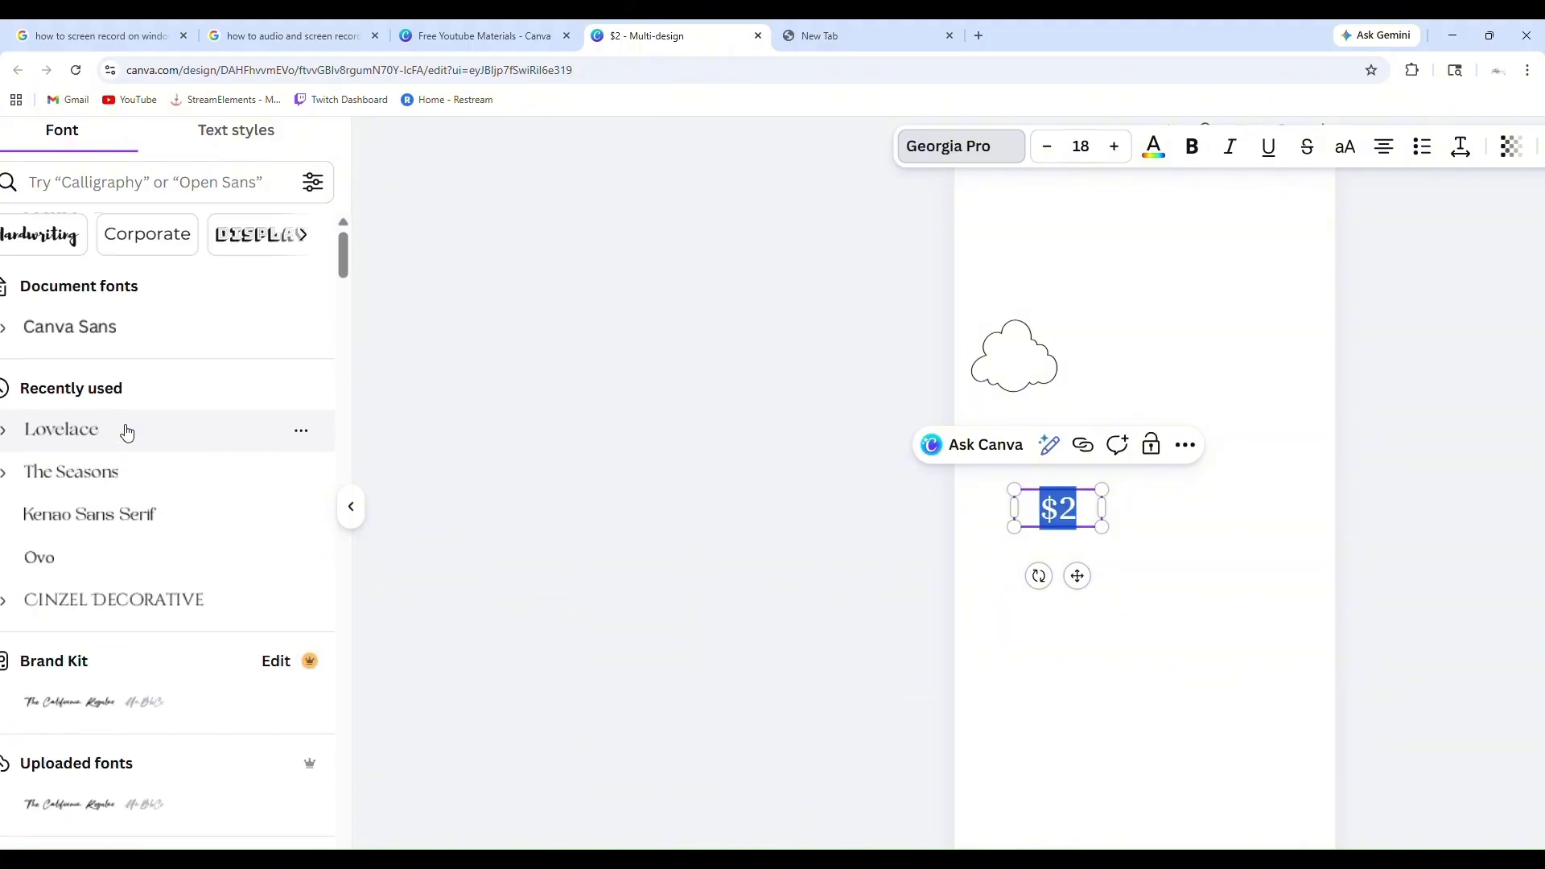
scroll(711, 573, "down", 2)
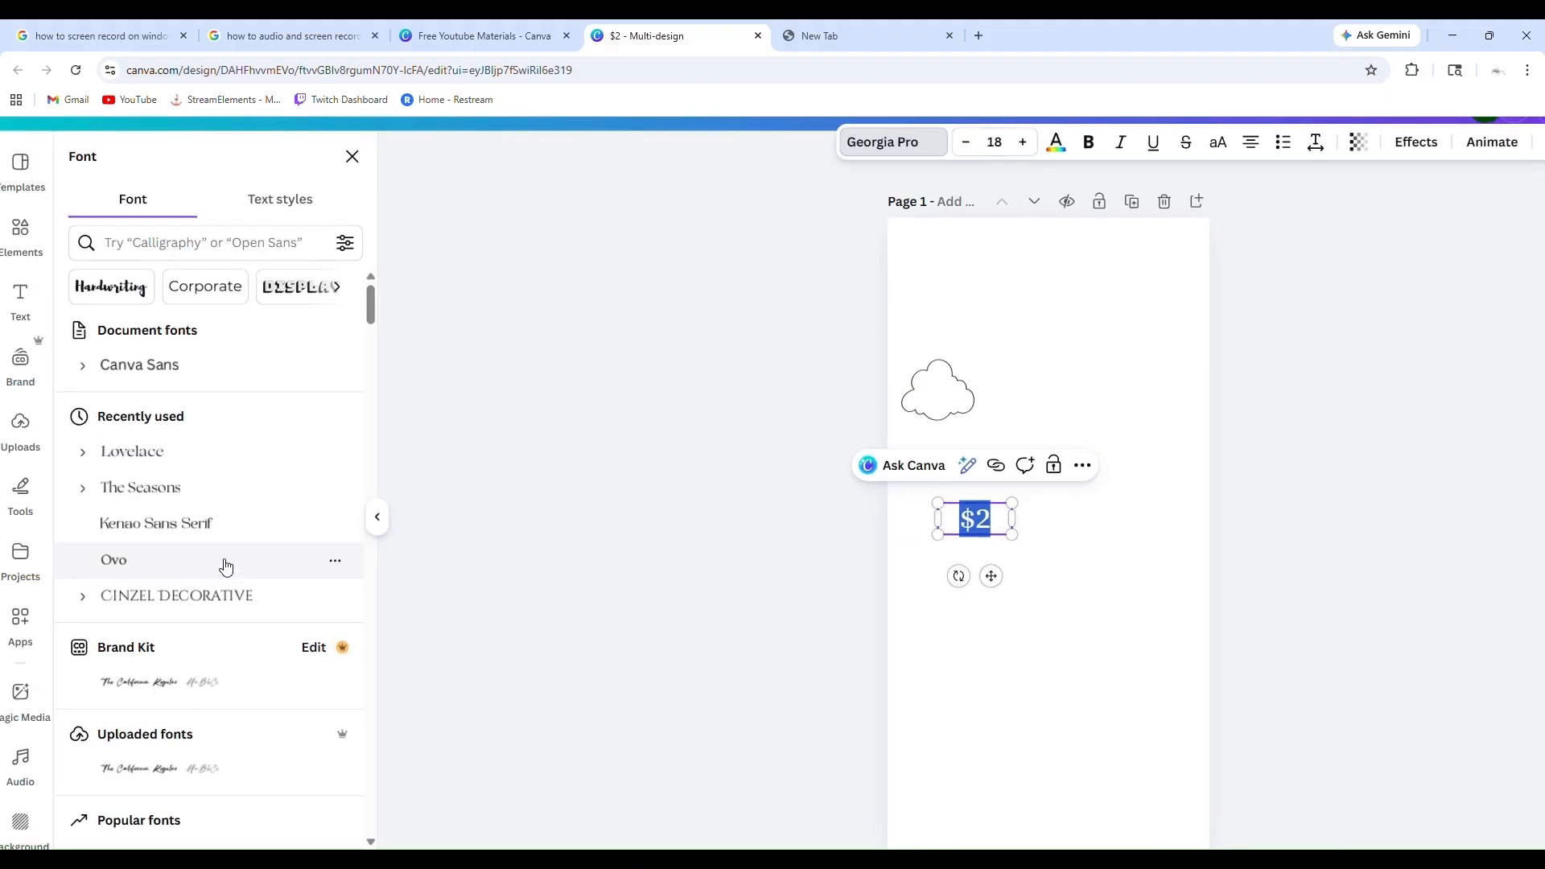
scroll(220, 724, "down", 3)
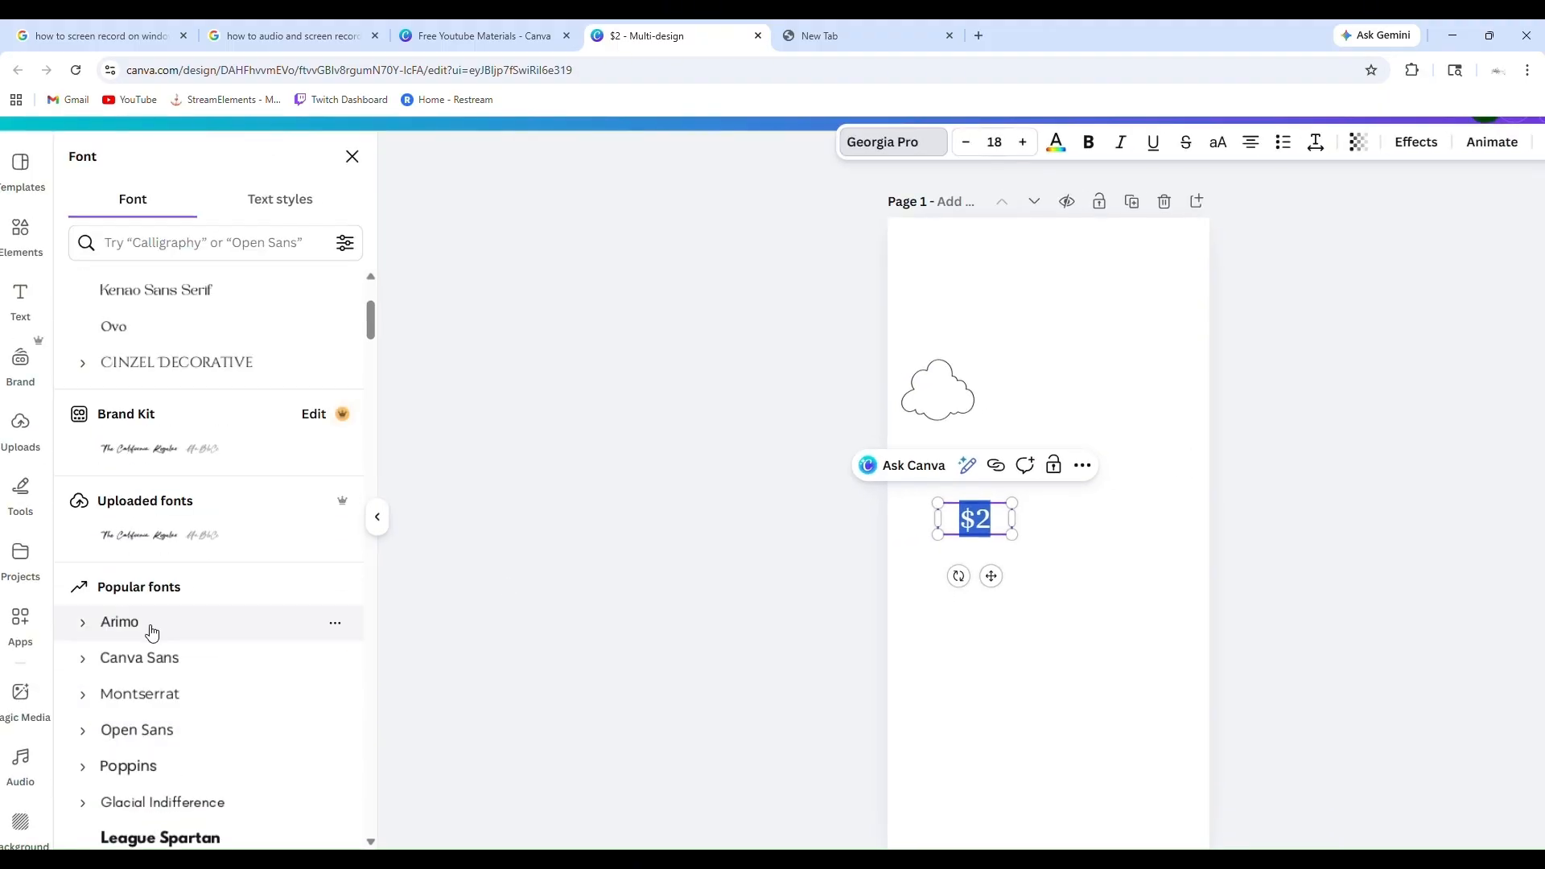
left_click(152, 629)
scroll(366, 565, "up", 3)
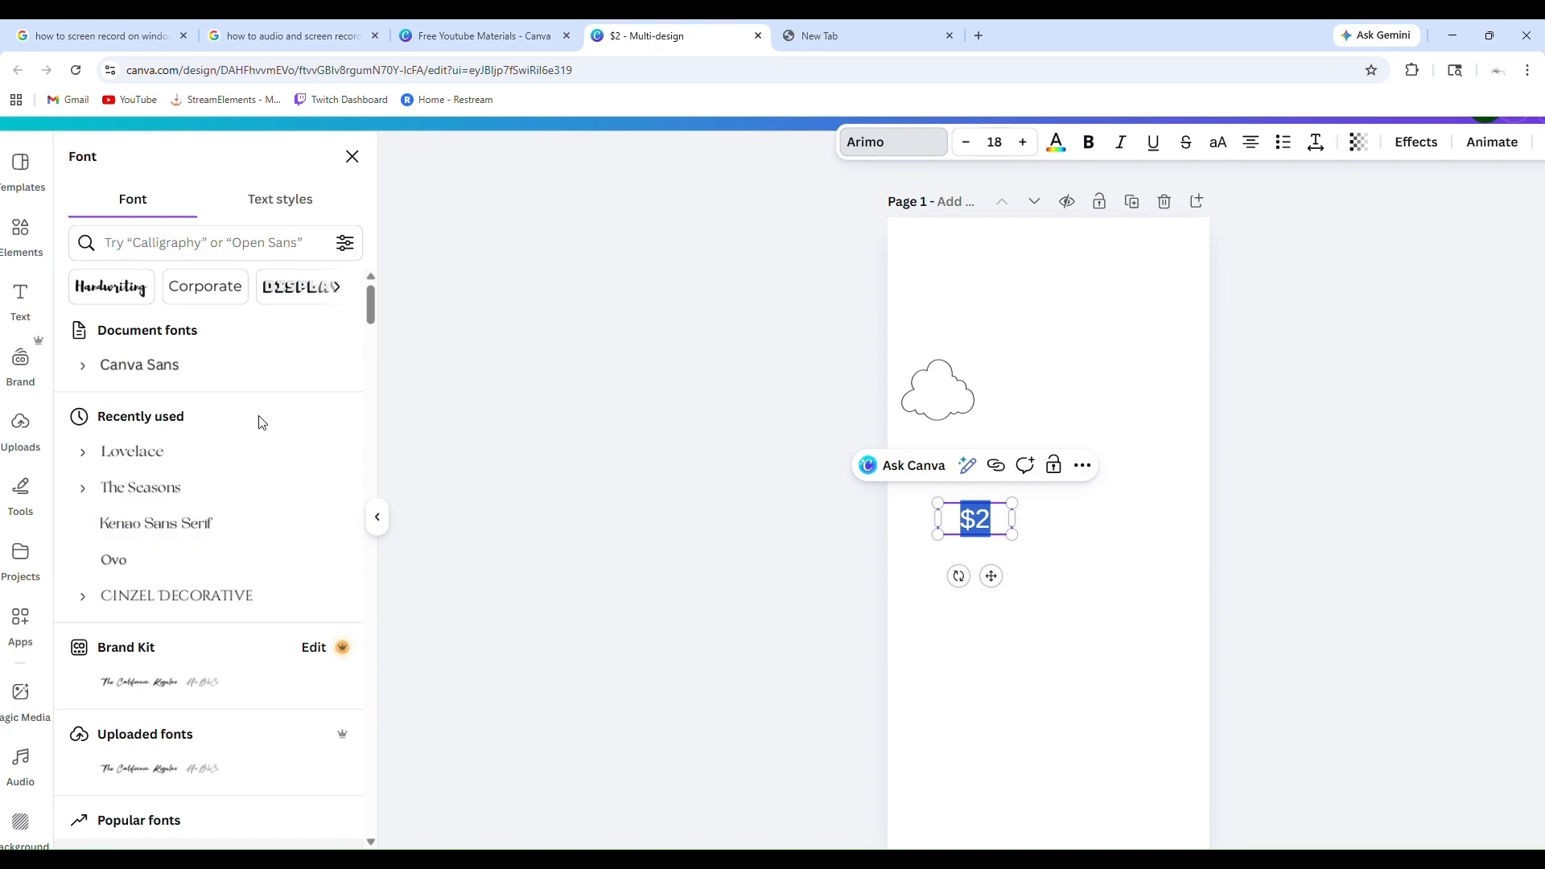
scroll(201, 724, "down", 1)
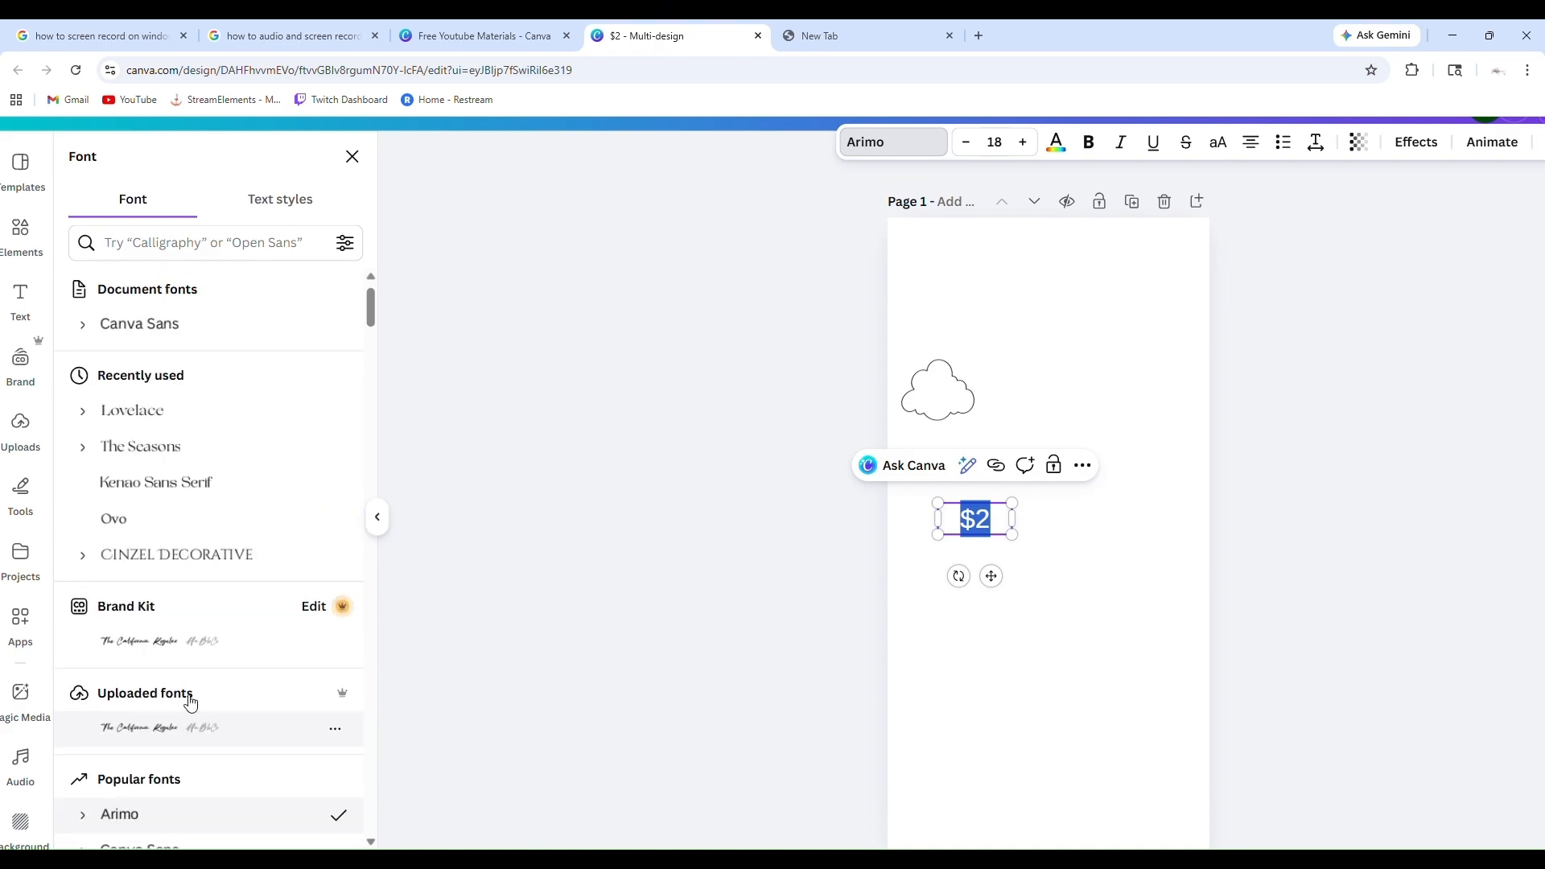
left_click(202, 557)
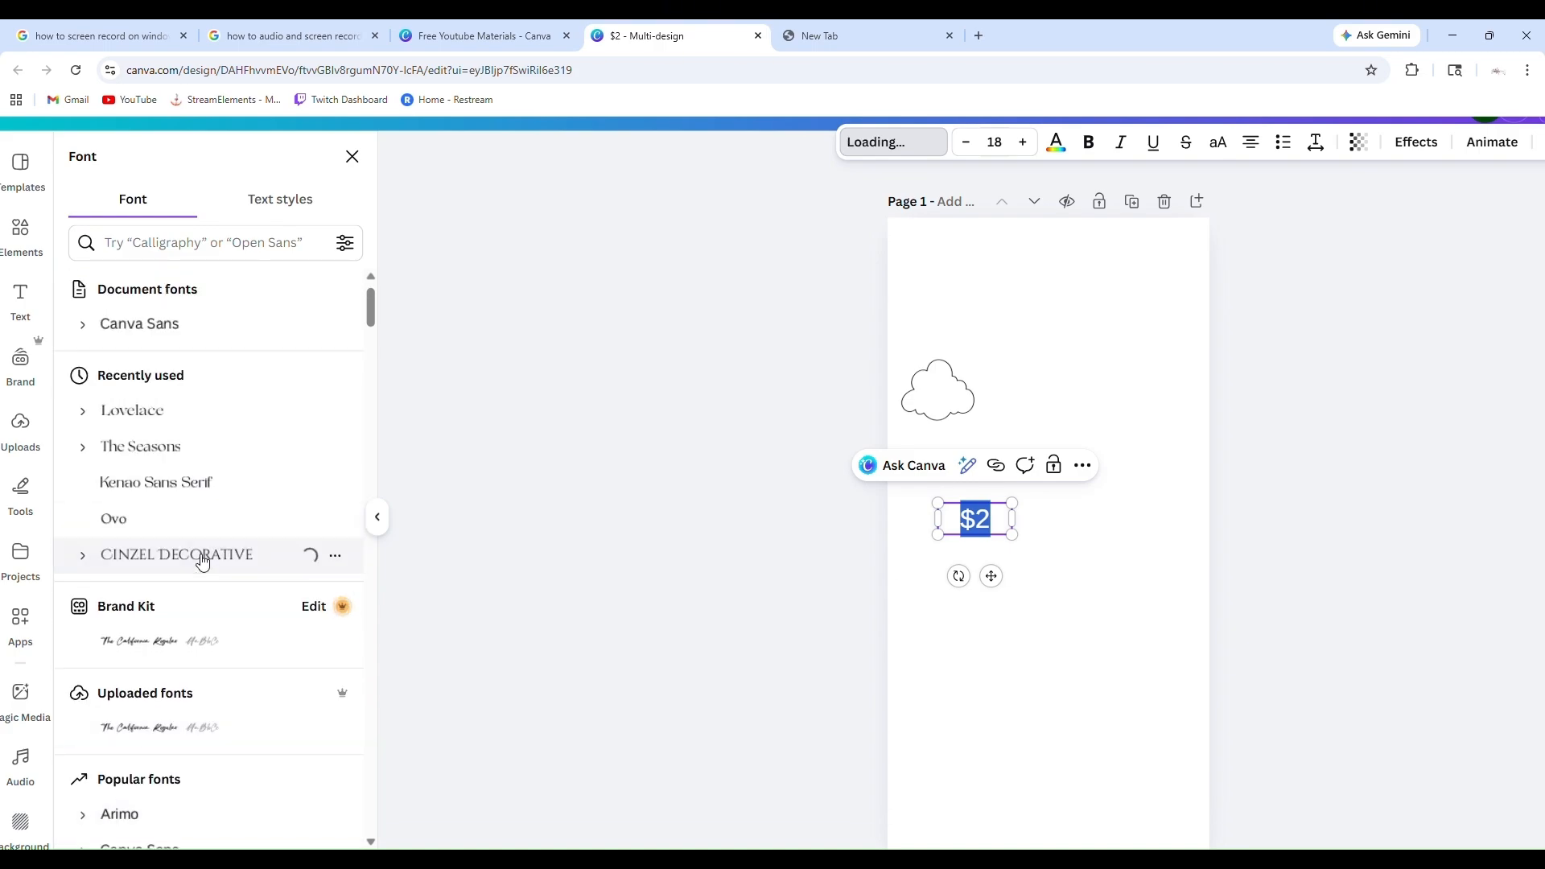
left_click(753, 565)
Set the font of the "$2" text to Nixie One from the recently used fonts
left_click(919, 150)
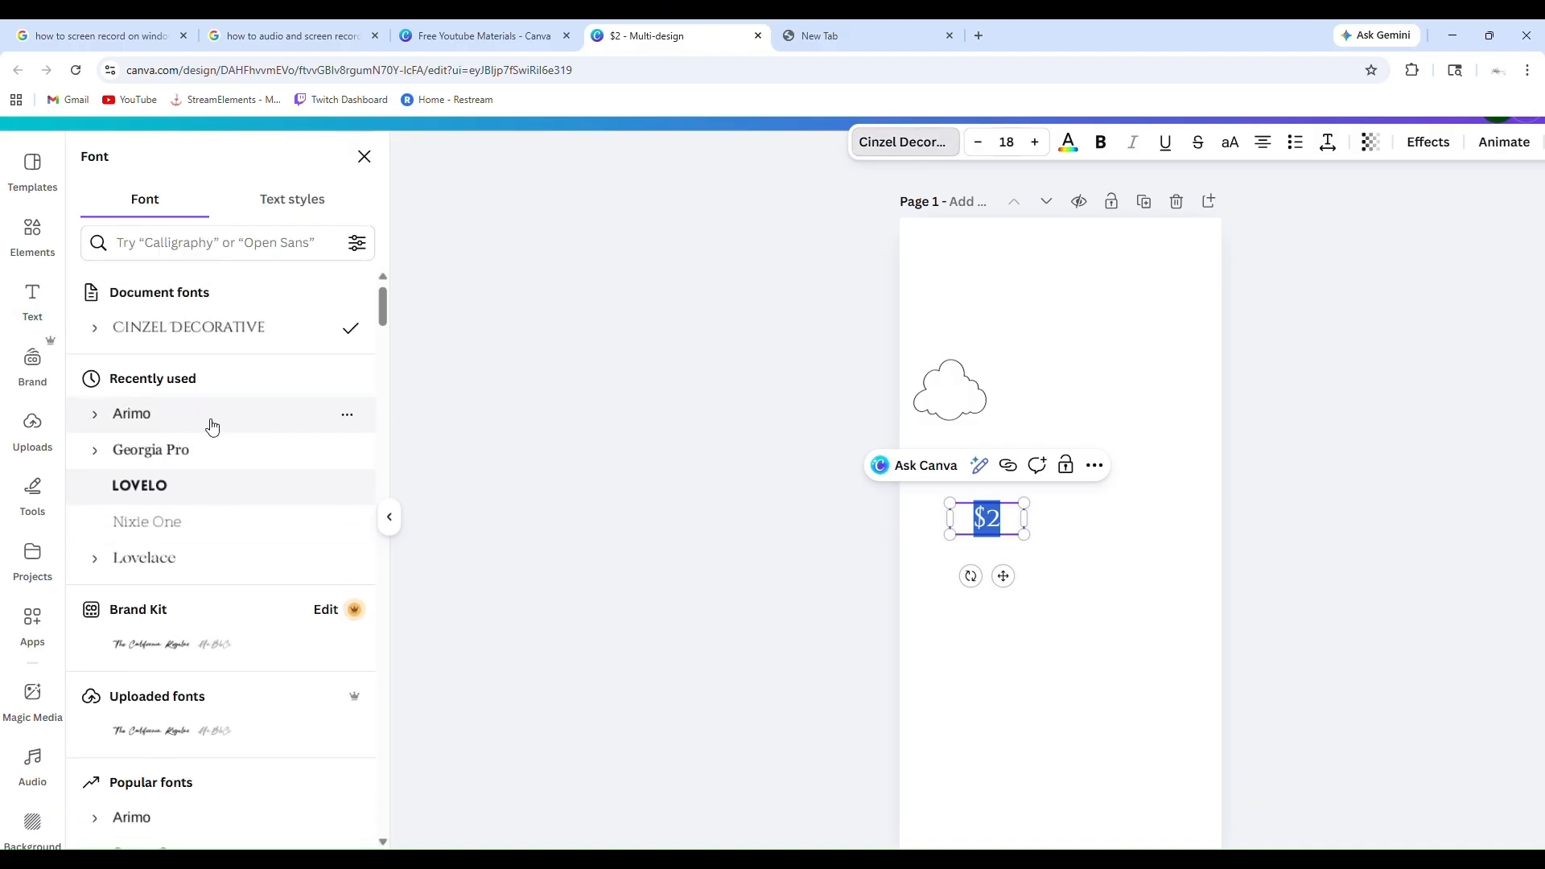
scroll(218, 462, "down", 2)
scroll(241, 400, "up", 1)
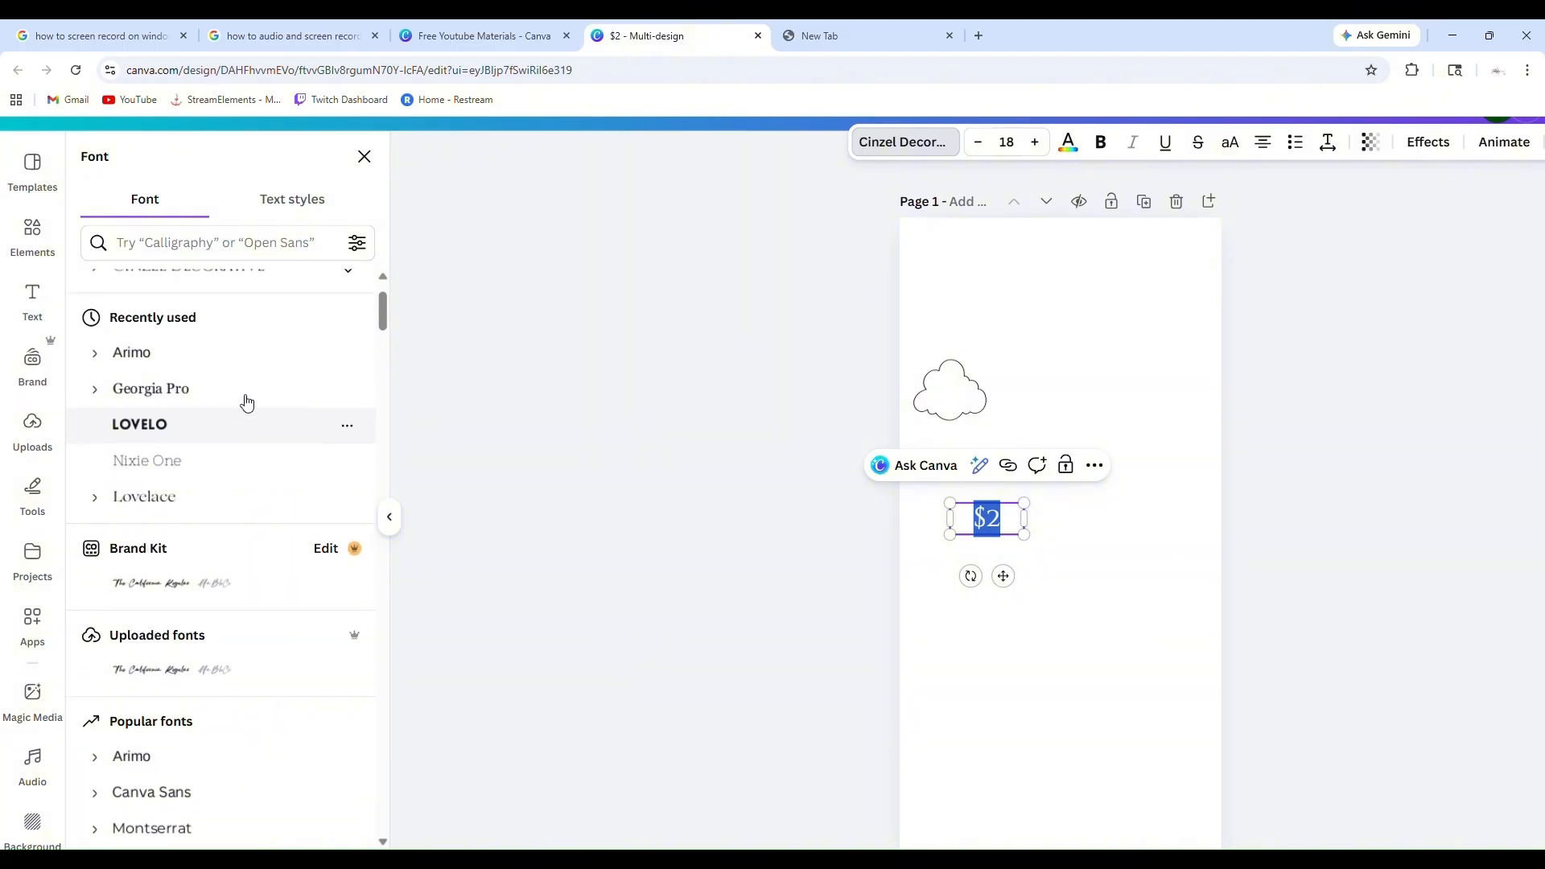
left_click(190, 478)
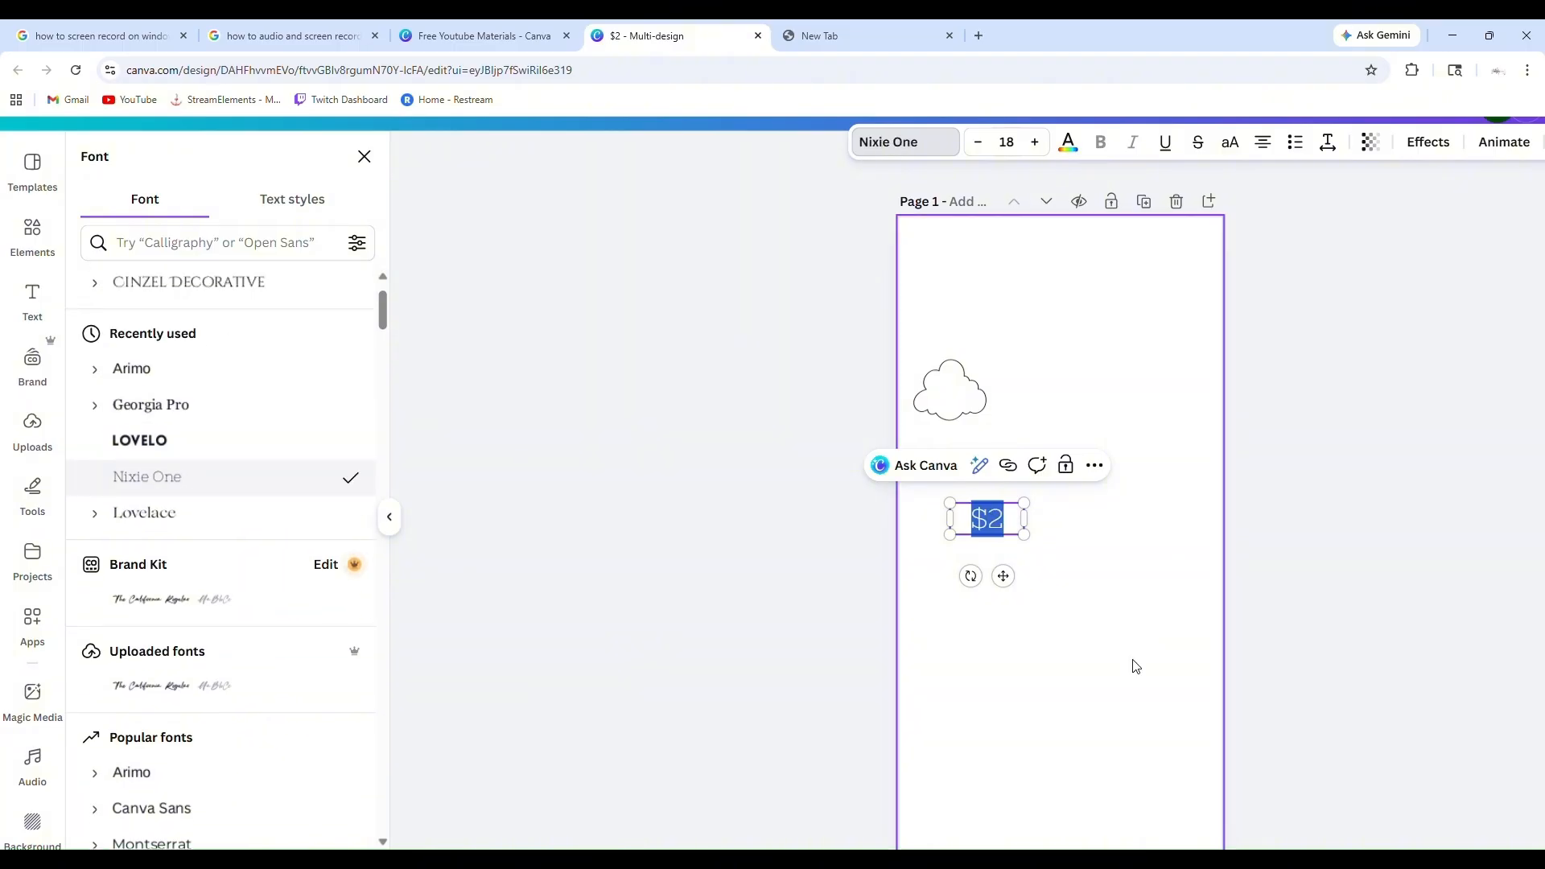
left_click(1071, 619)
Move the "$2" text box up into the cloud on page 1 and center it there
left_click(1004, 523)
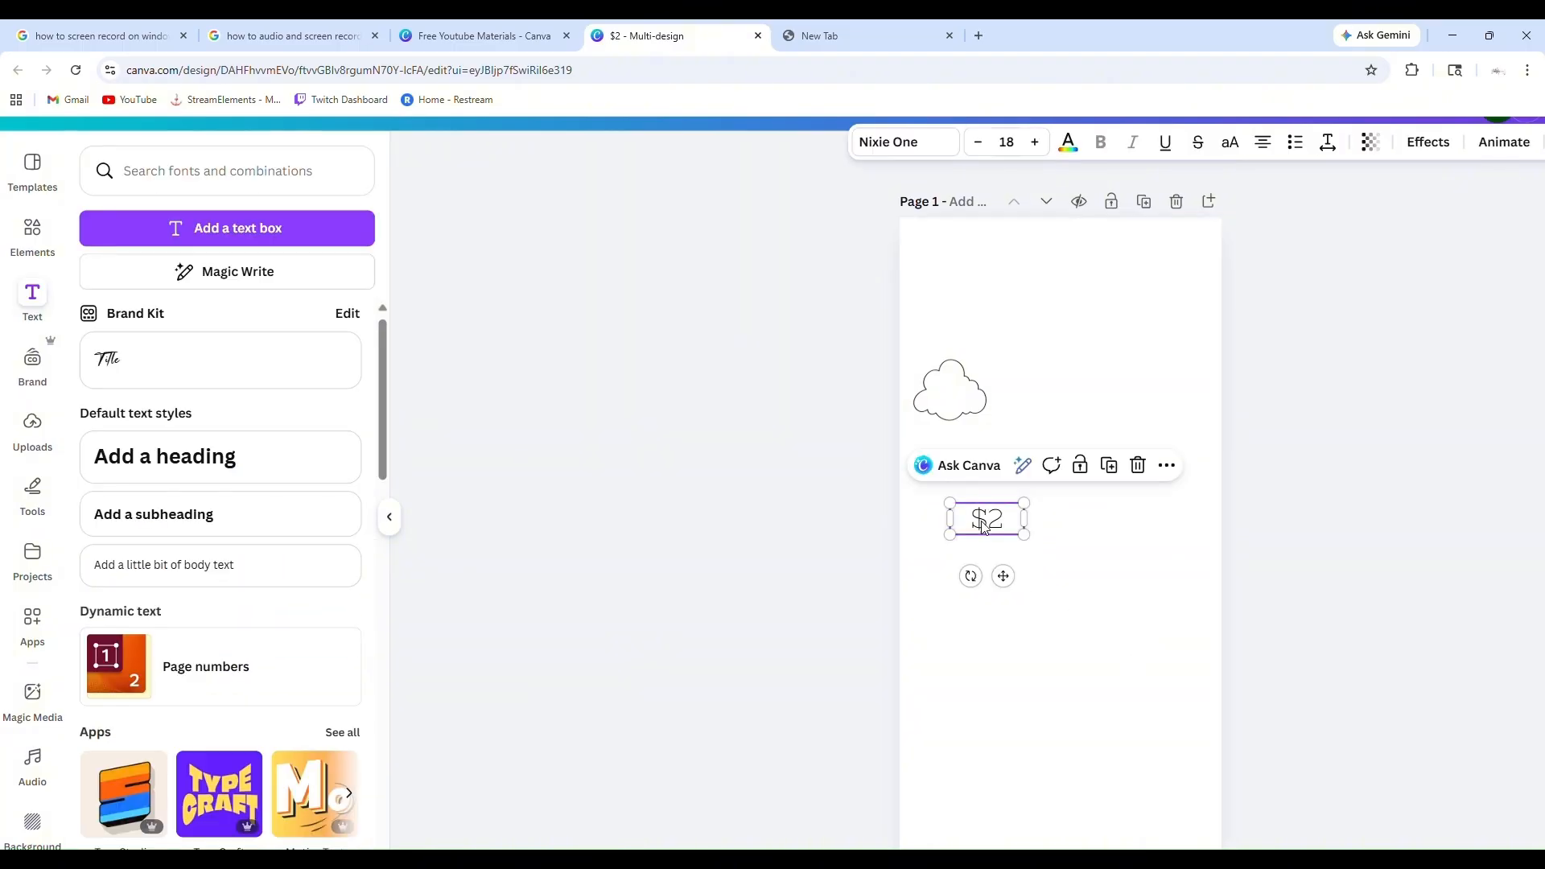
left_click(1004, 523)
left_click_drag(1004, 523, 970, 520)
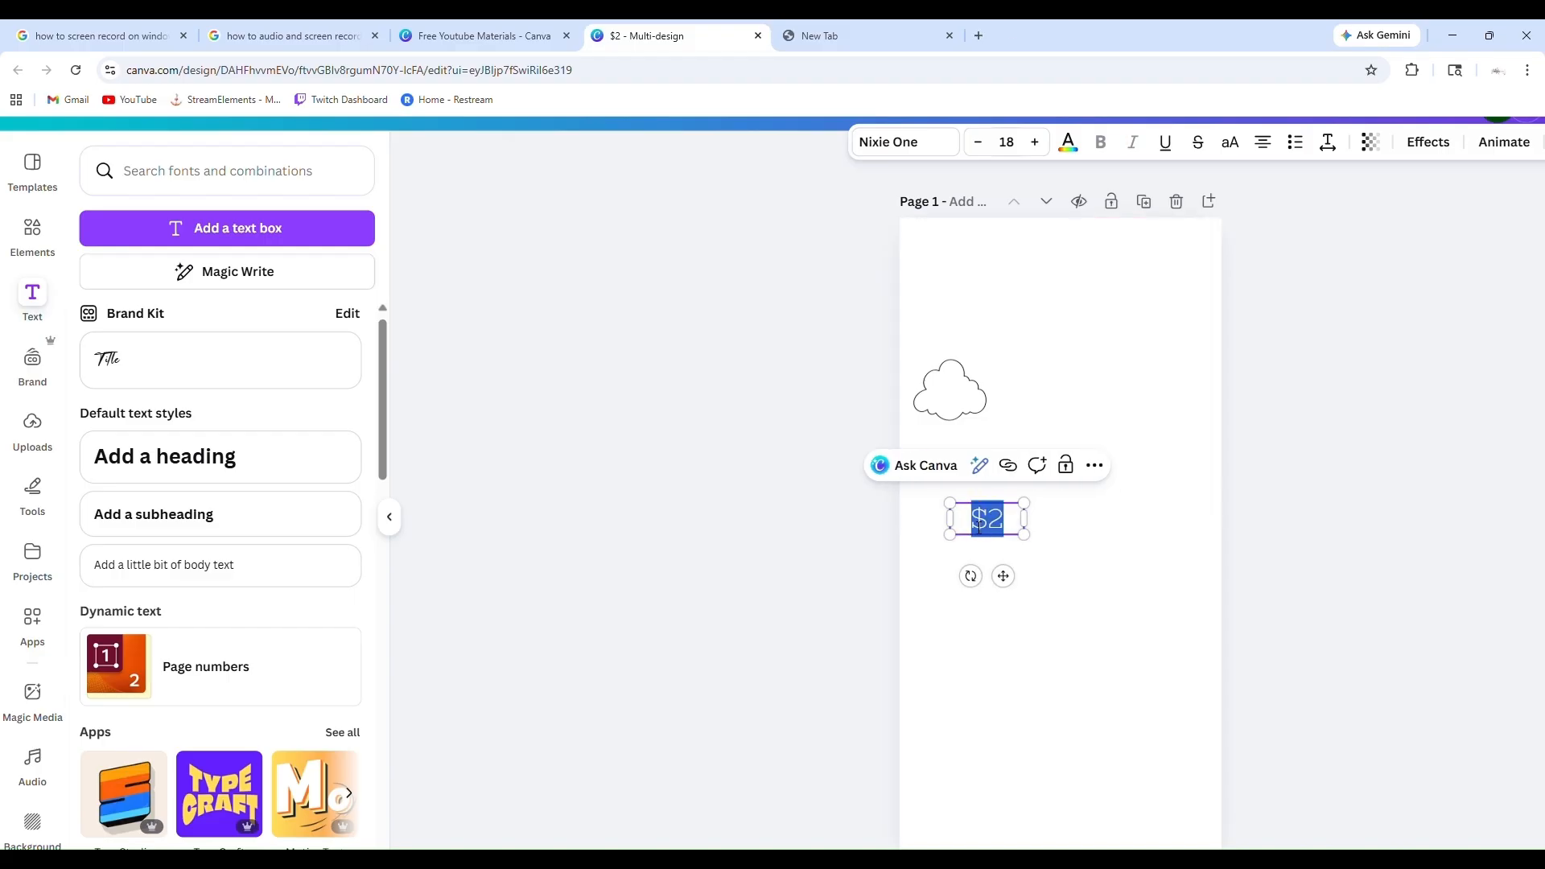
left_click(1442, 589)
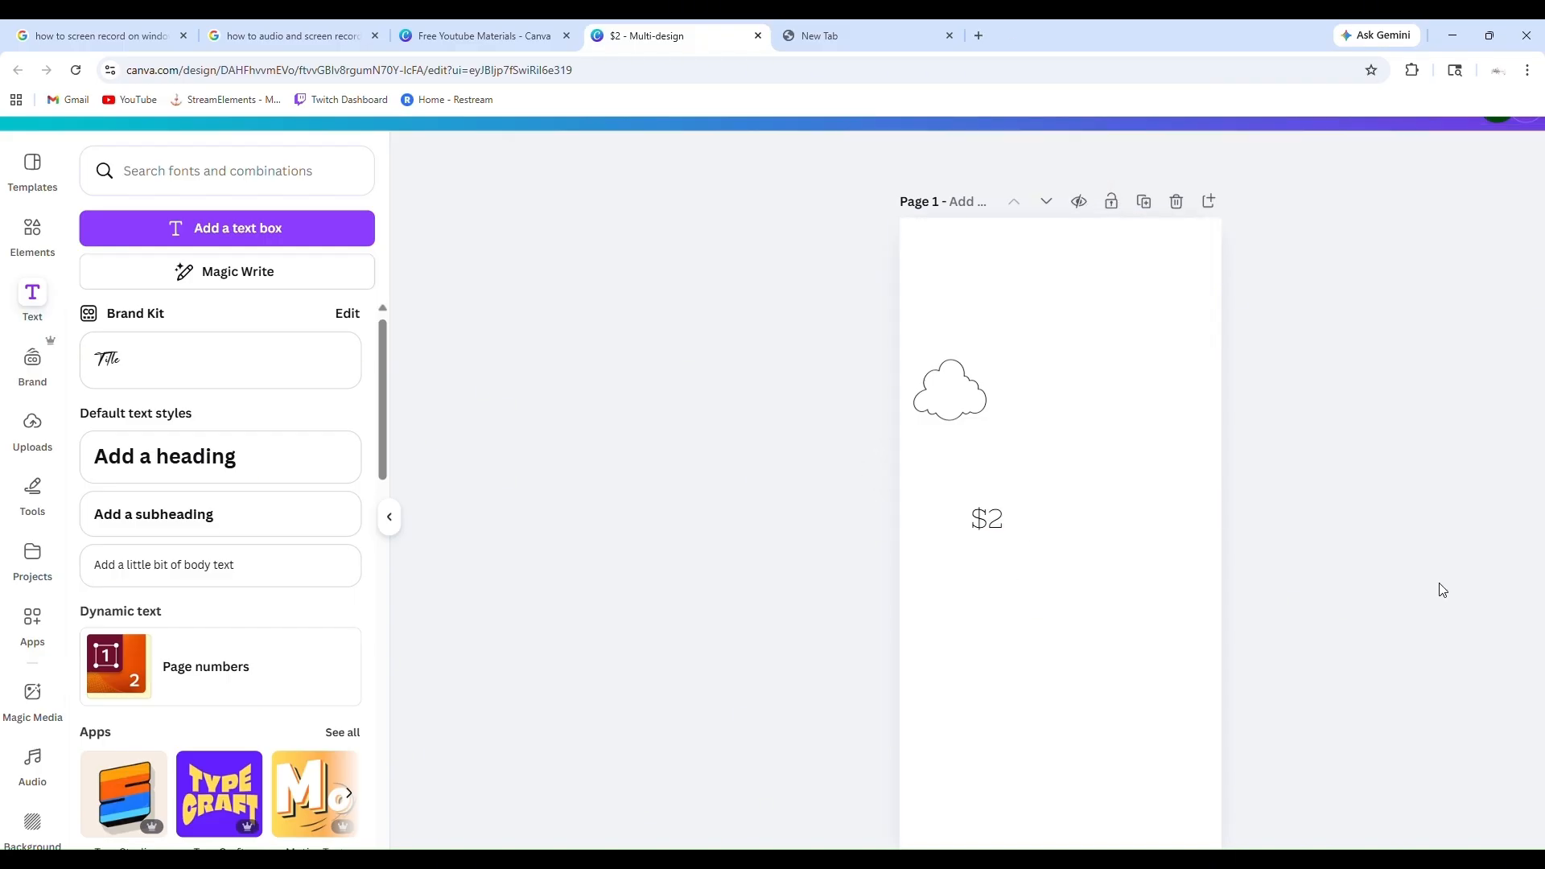
left_click(998, 528)
left_click_drag(998, 528, 969, 405)
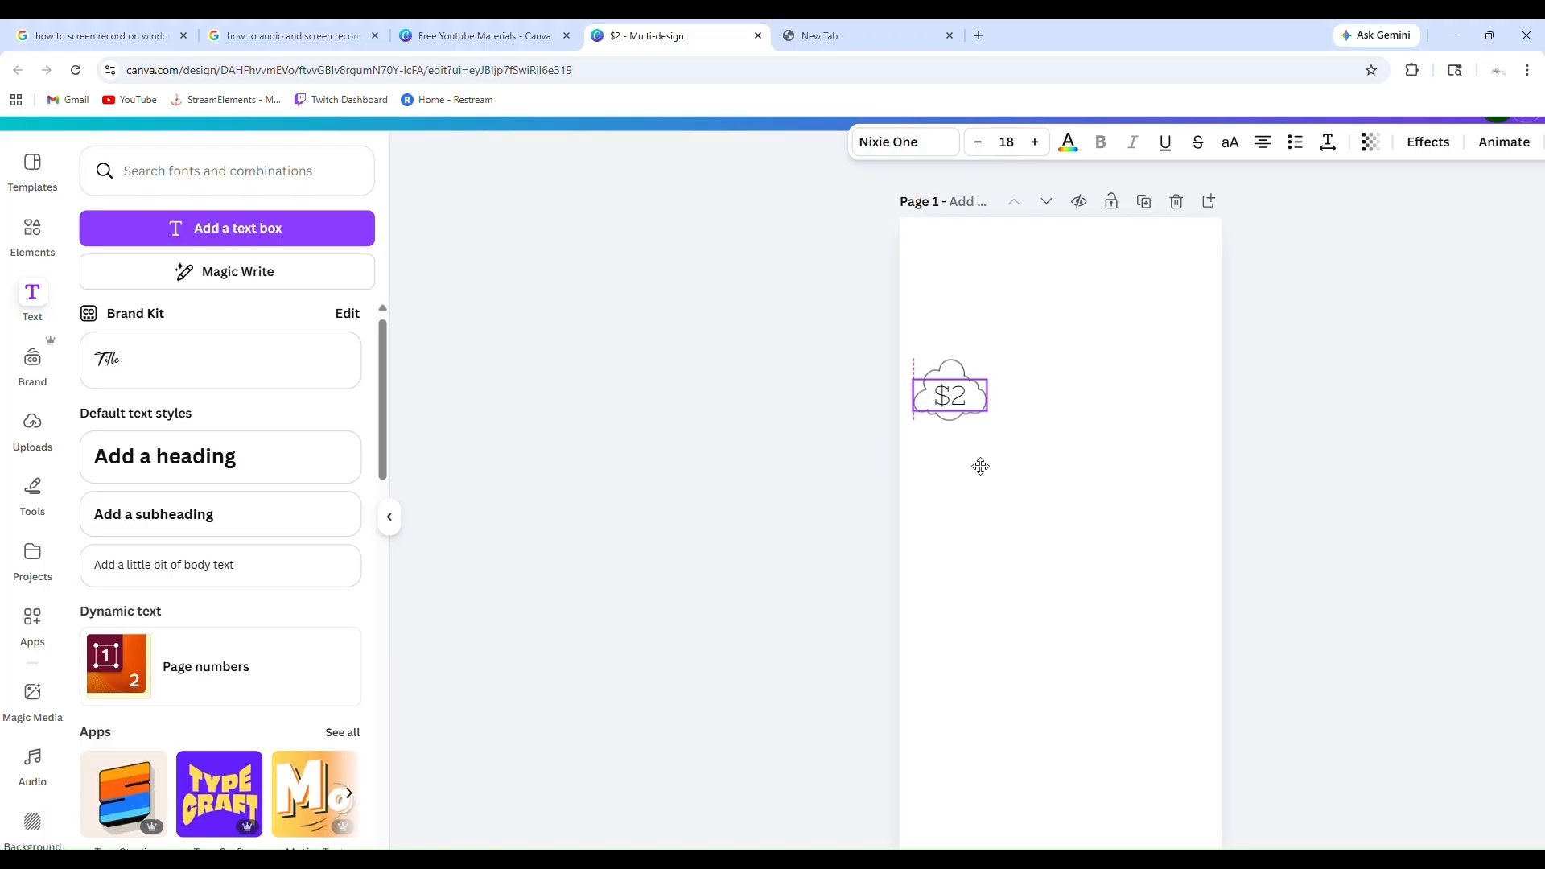
left_click_drag(980, 464, 980, 467)
left_click(1297, 445)
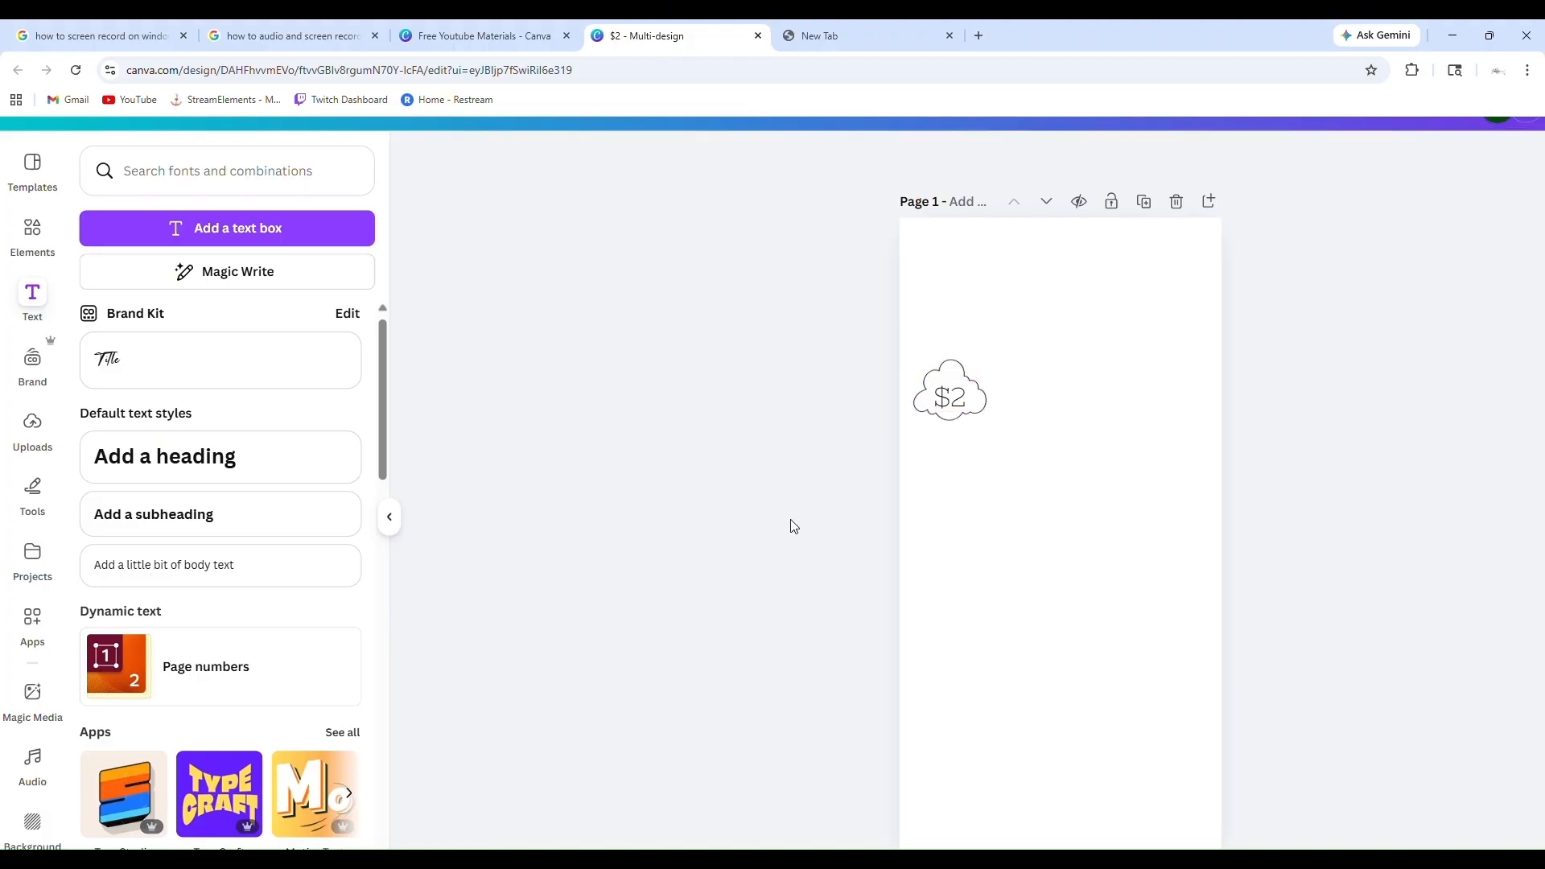
Review the additional actions available for the cloud on page 1
scroll(1285, 470, "up", 1)
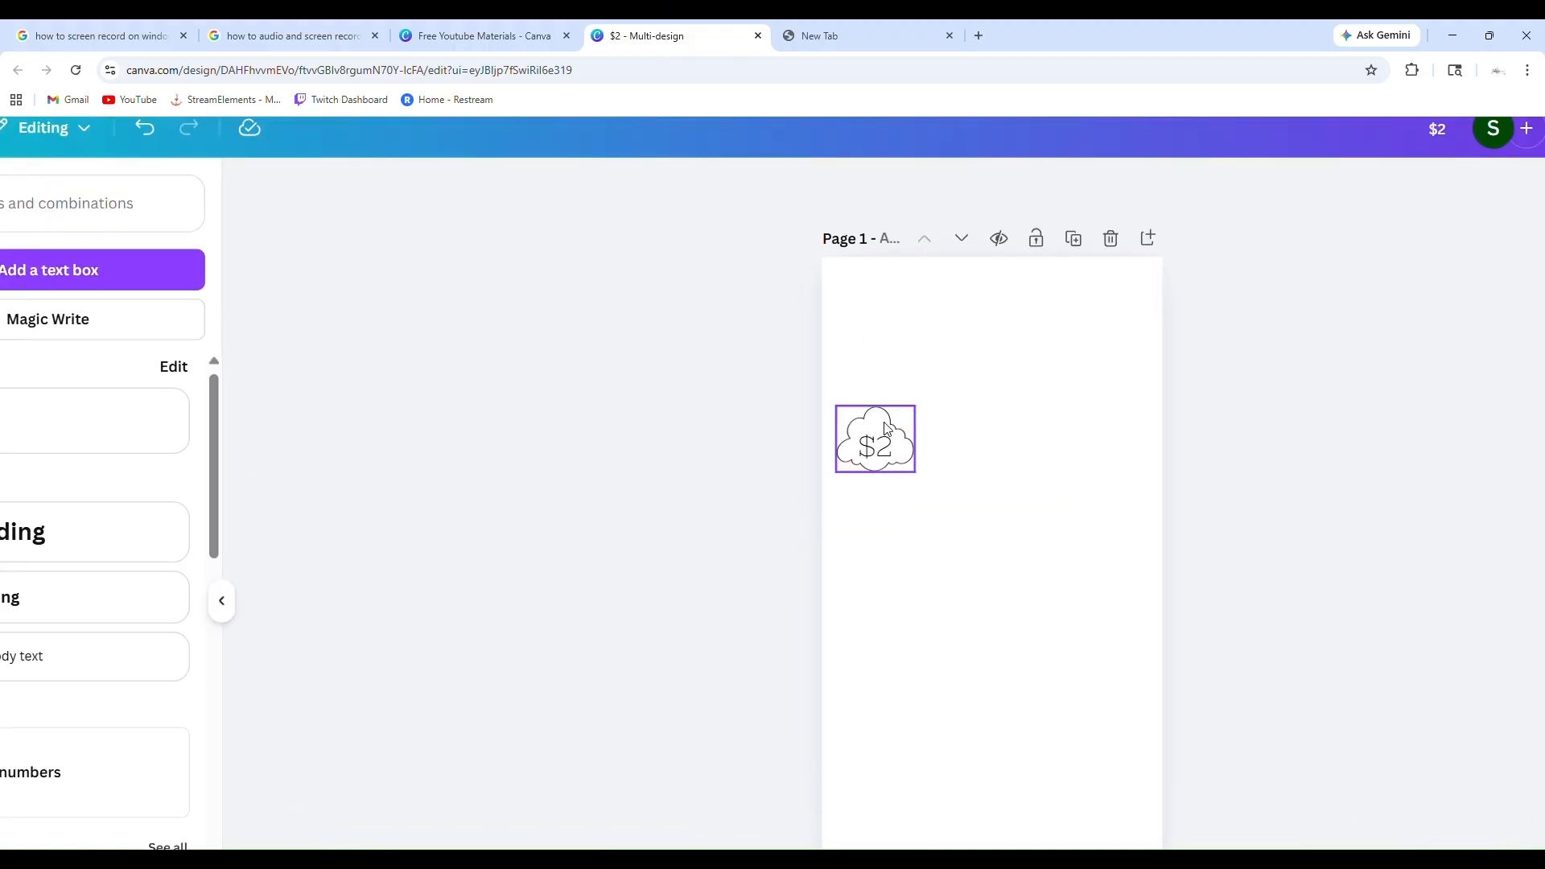
double_click(883, 424)
left_click(688, 479)
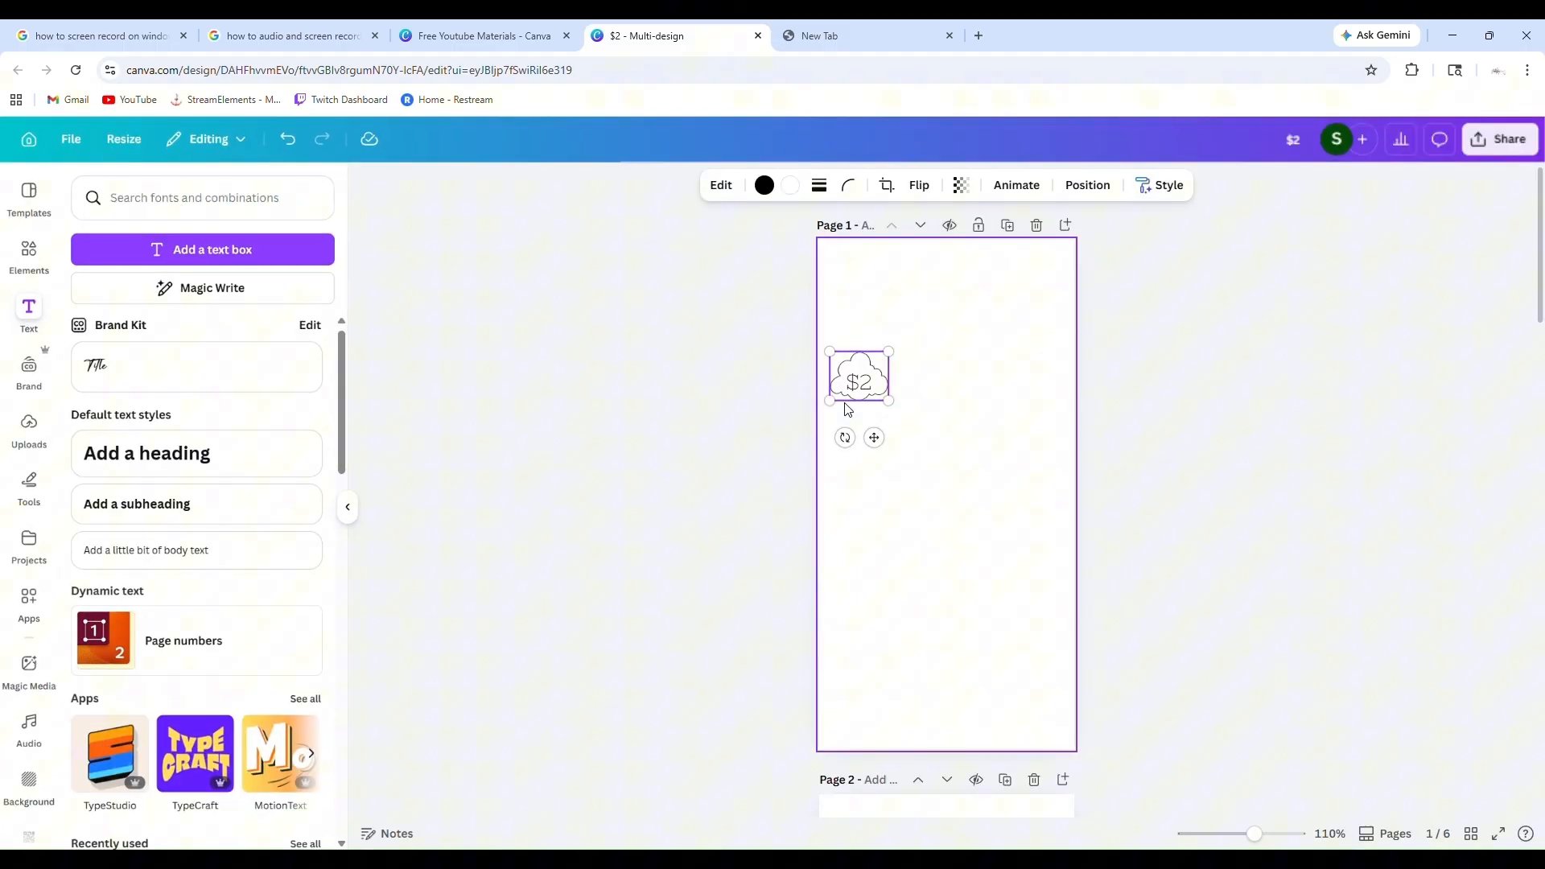
left_click(955, 319)
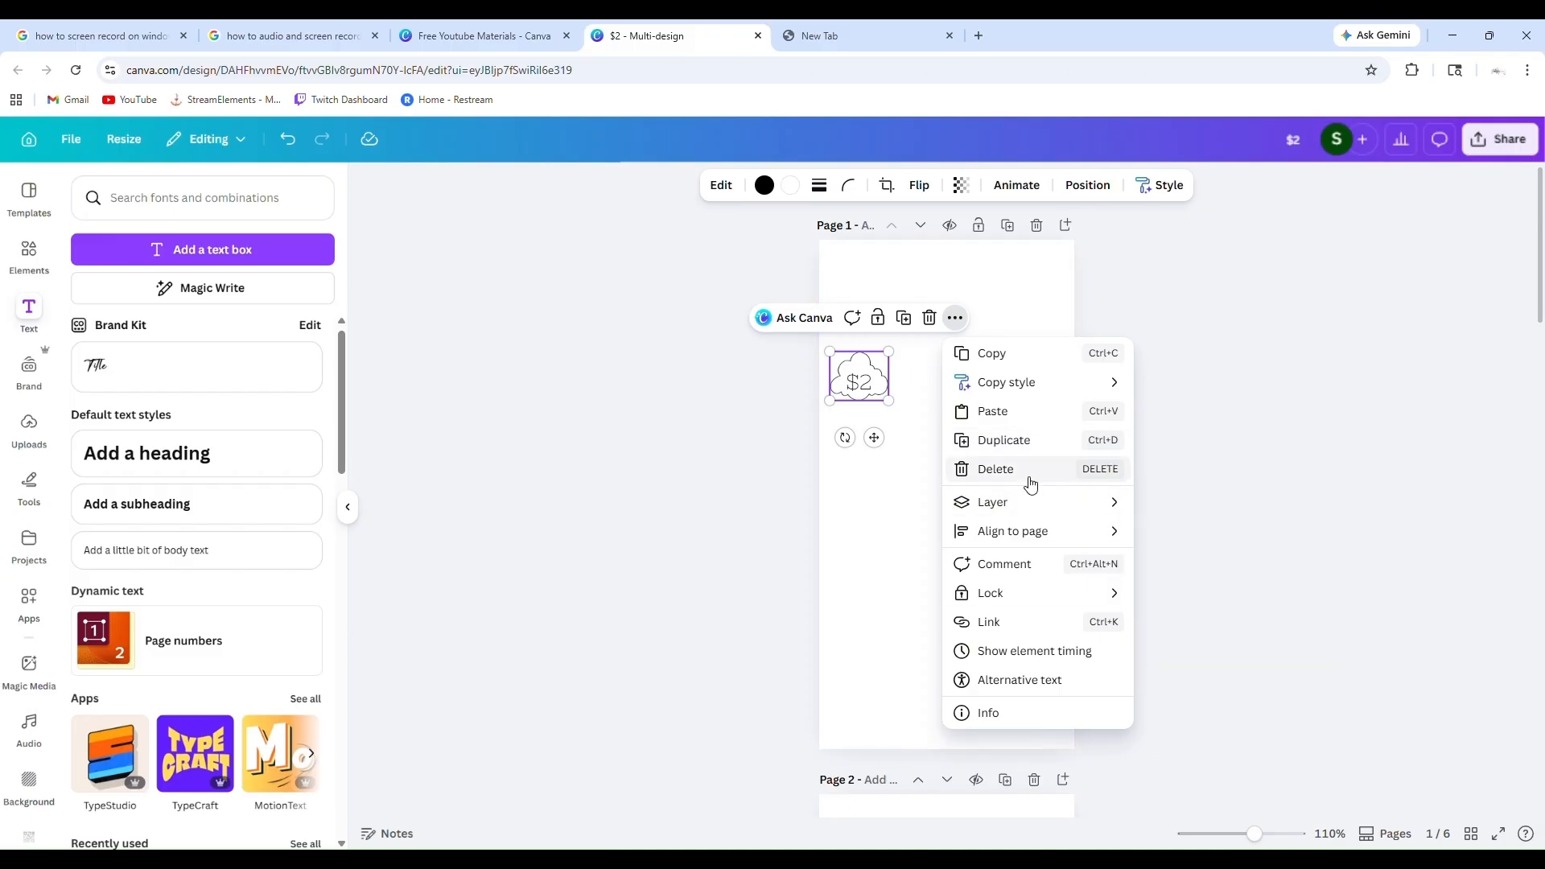
mouse_move(1014, 387)
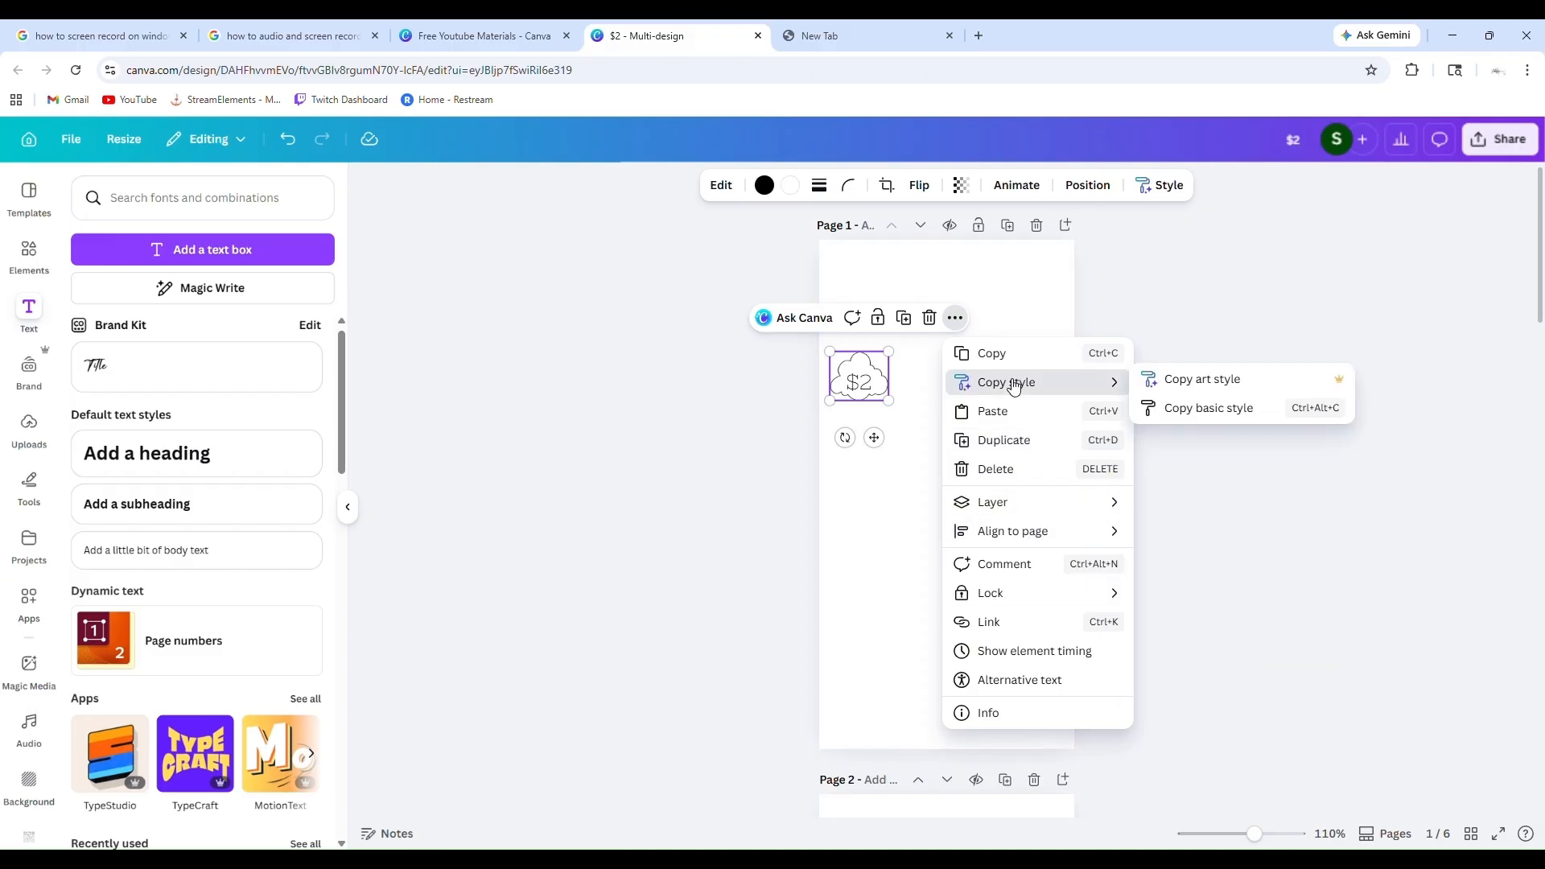
left_click(661, 454)
Try duplicating only the cloud beside the original, and delete the copy
left_click(859, 374)
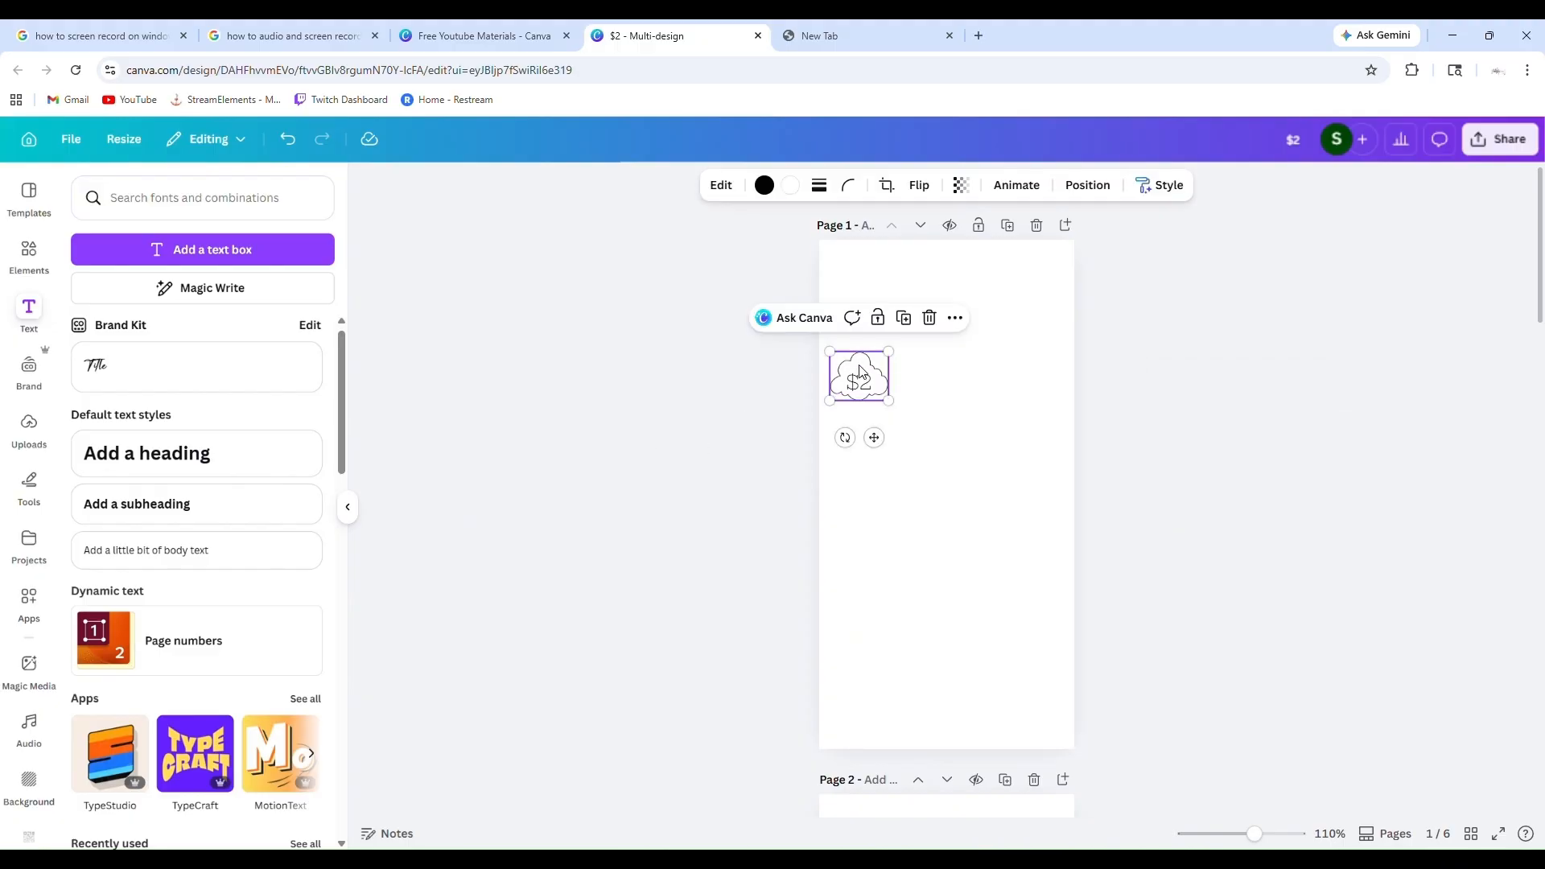
key("ctrl+d")
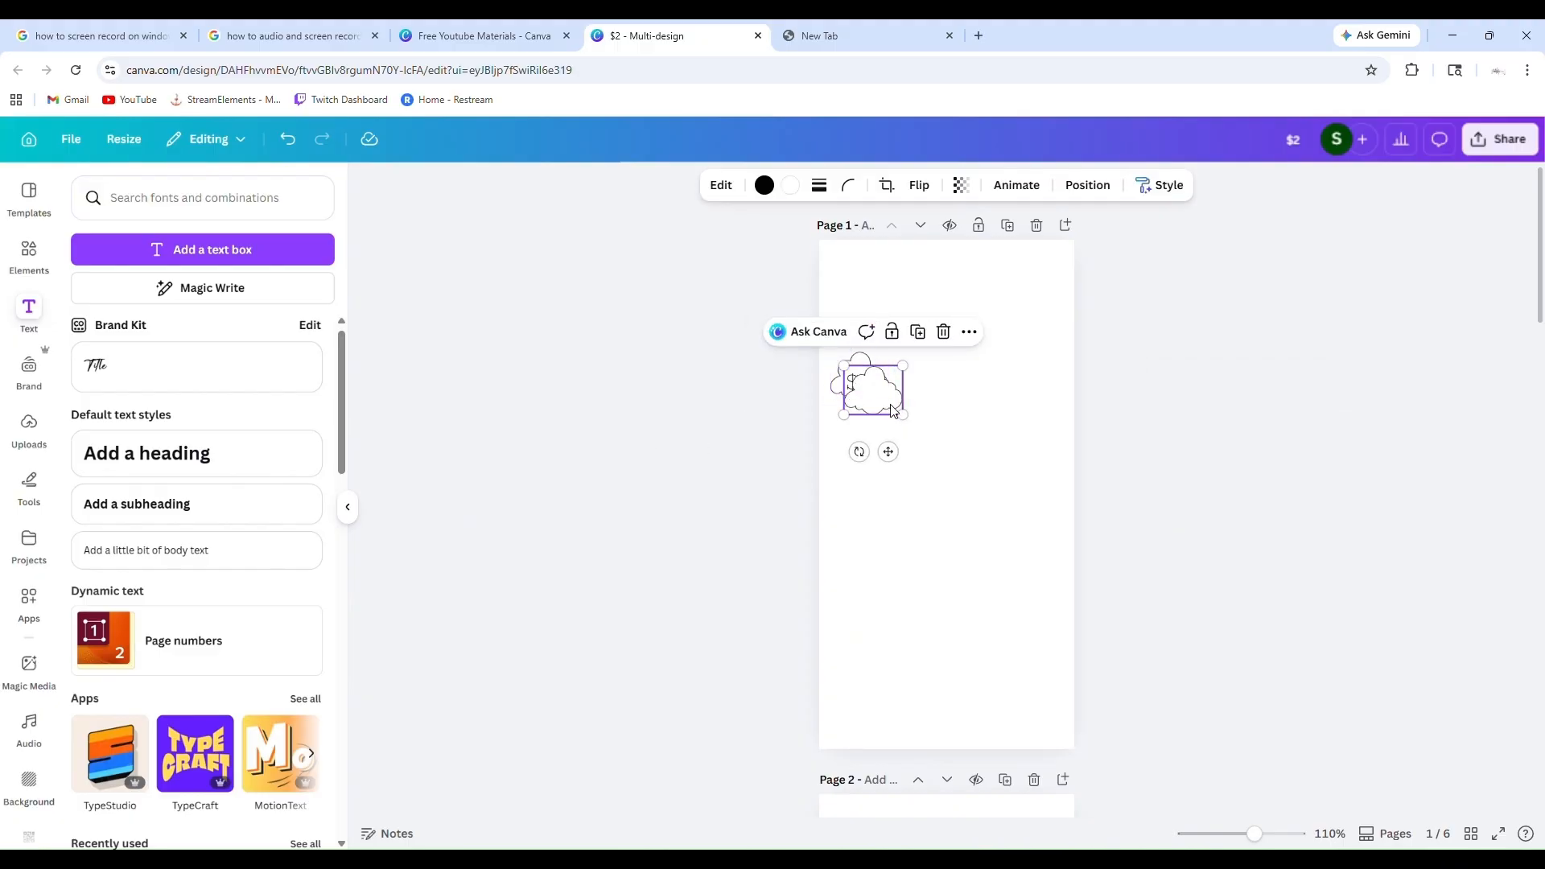
left_click_drag(893, 412, 927, 395)
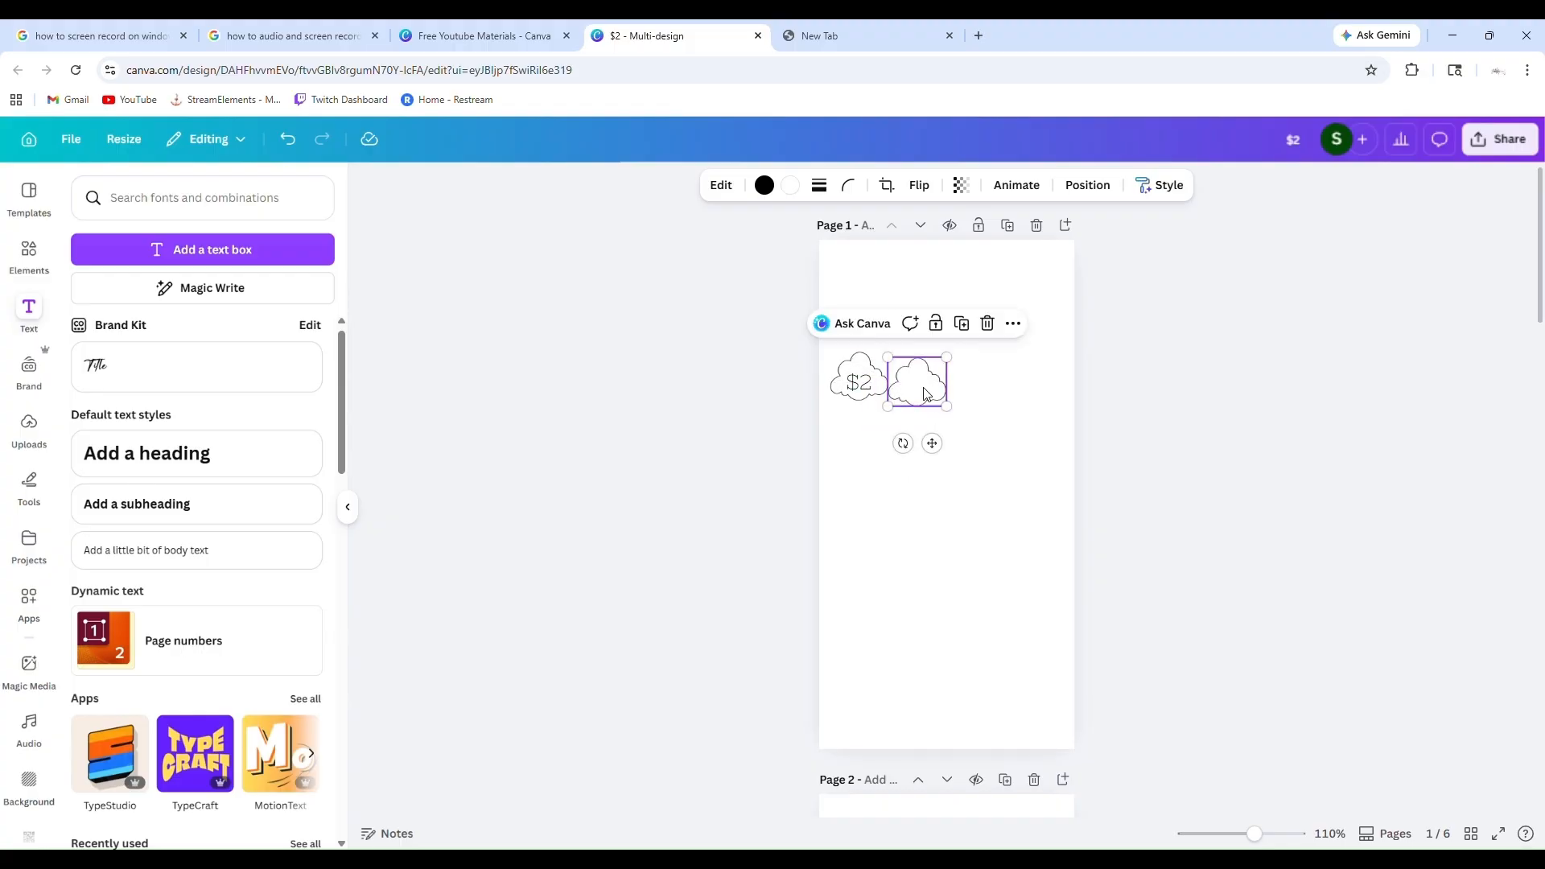
left_click(989, 324)
Duplicate the cloud together with its "$2" text twice, placing both copies in a row beside the original
left_click(848, 396)
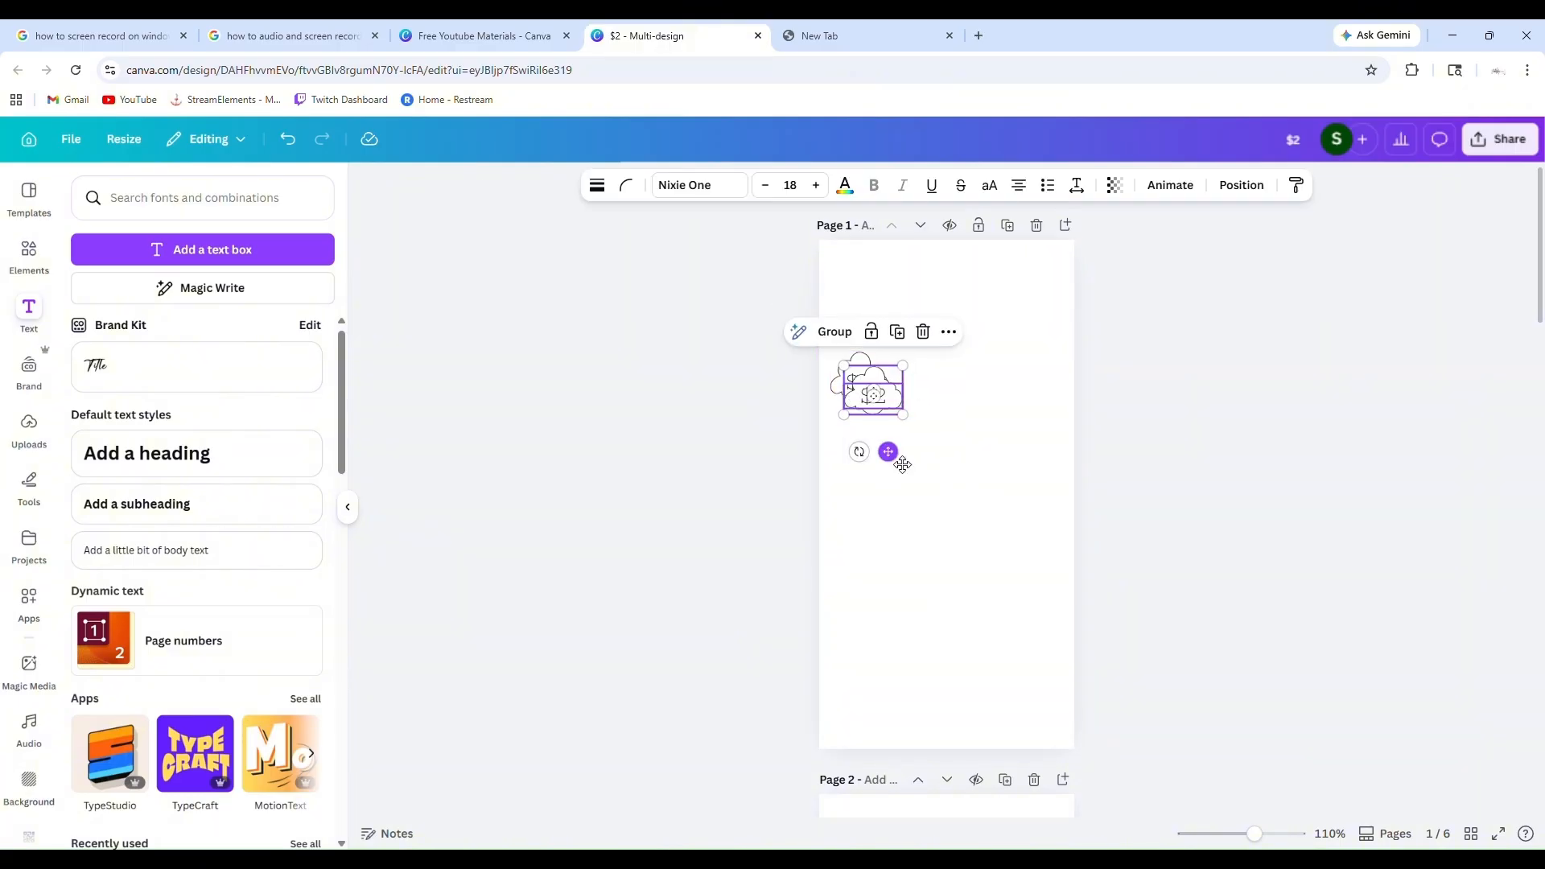
left_click_drag(877, 441, 955, 448)
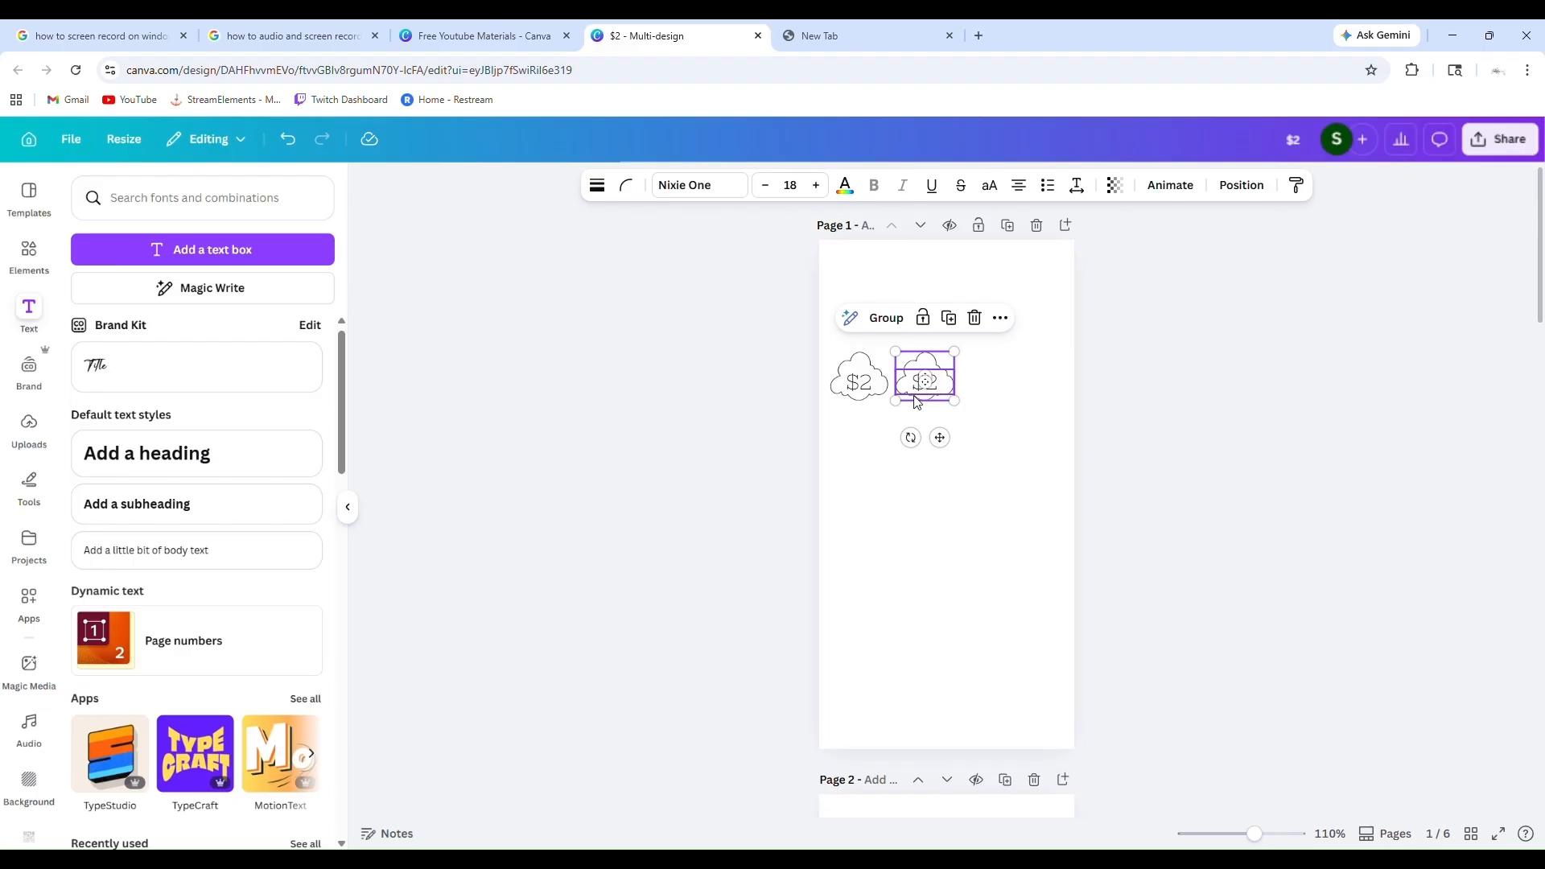
left_click(951, 319)
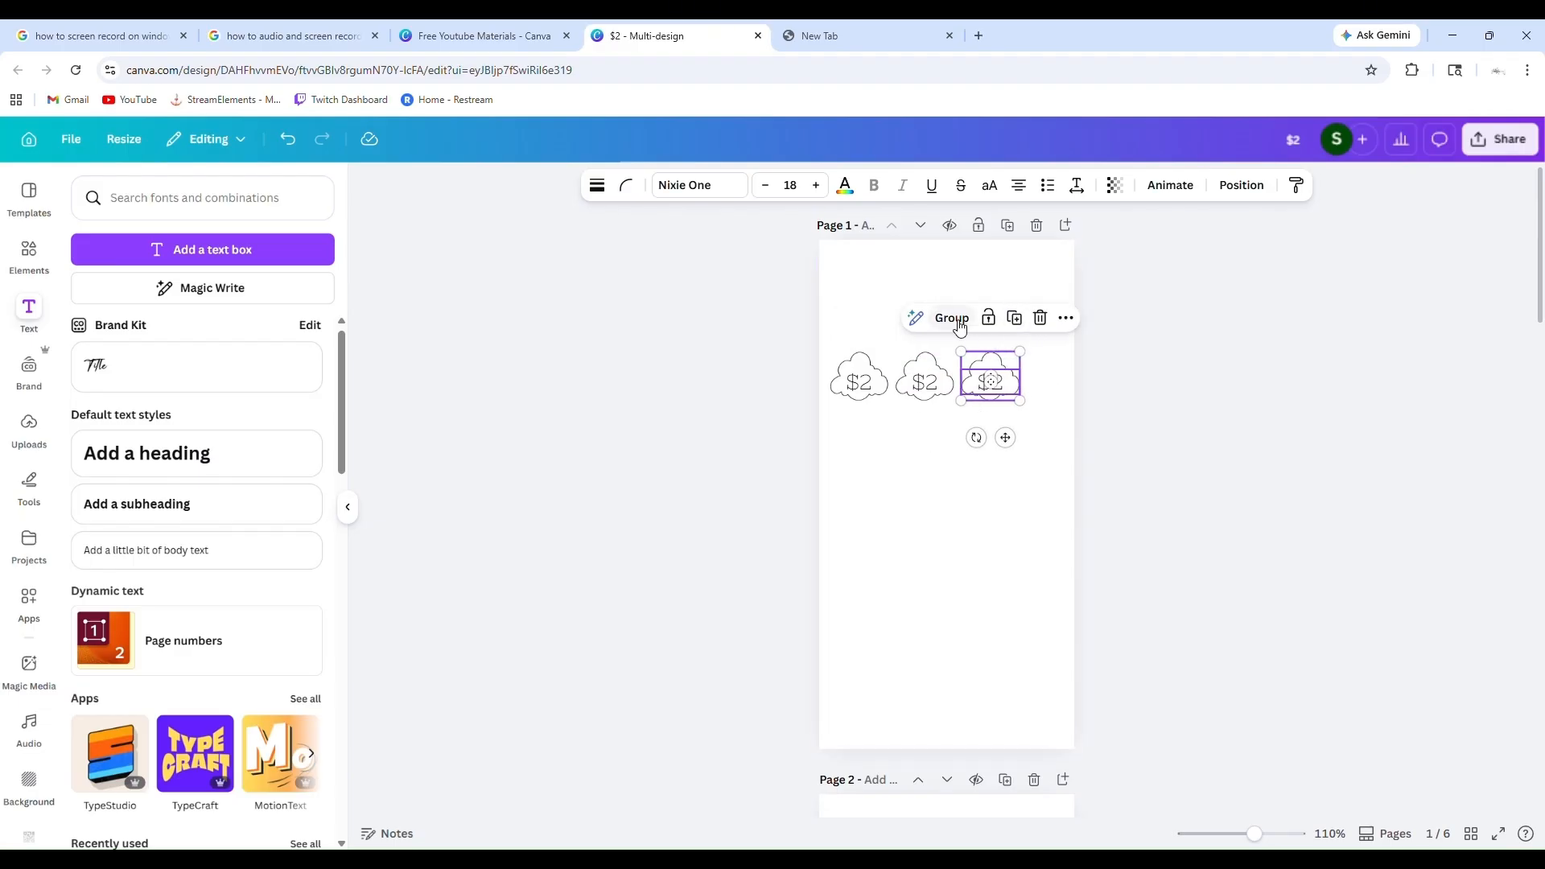
left_click(958, 321)
left_click(1201, 400)
Group the third cloud with its "$2" text, and space the middle cloud and its text evenly between the outer clouds on page 1
left_click_drag(1010, 385, 935, 366)
left_click(943, 367)
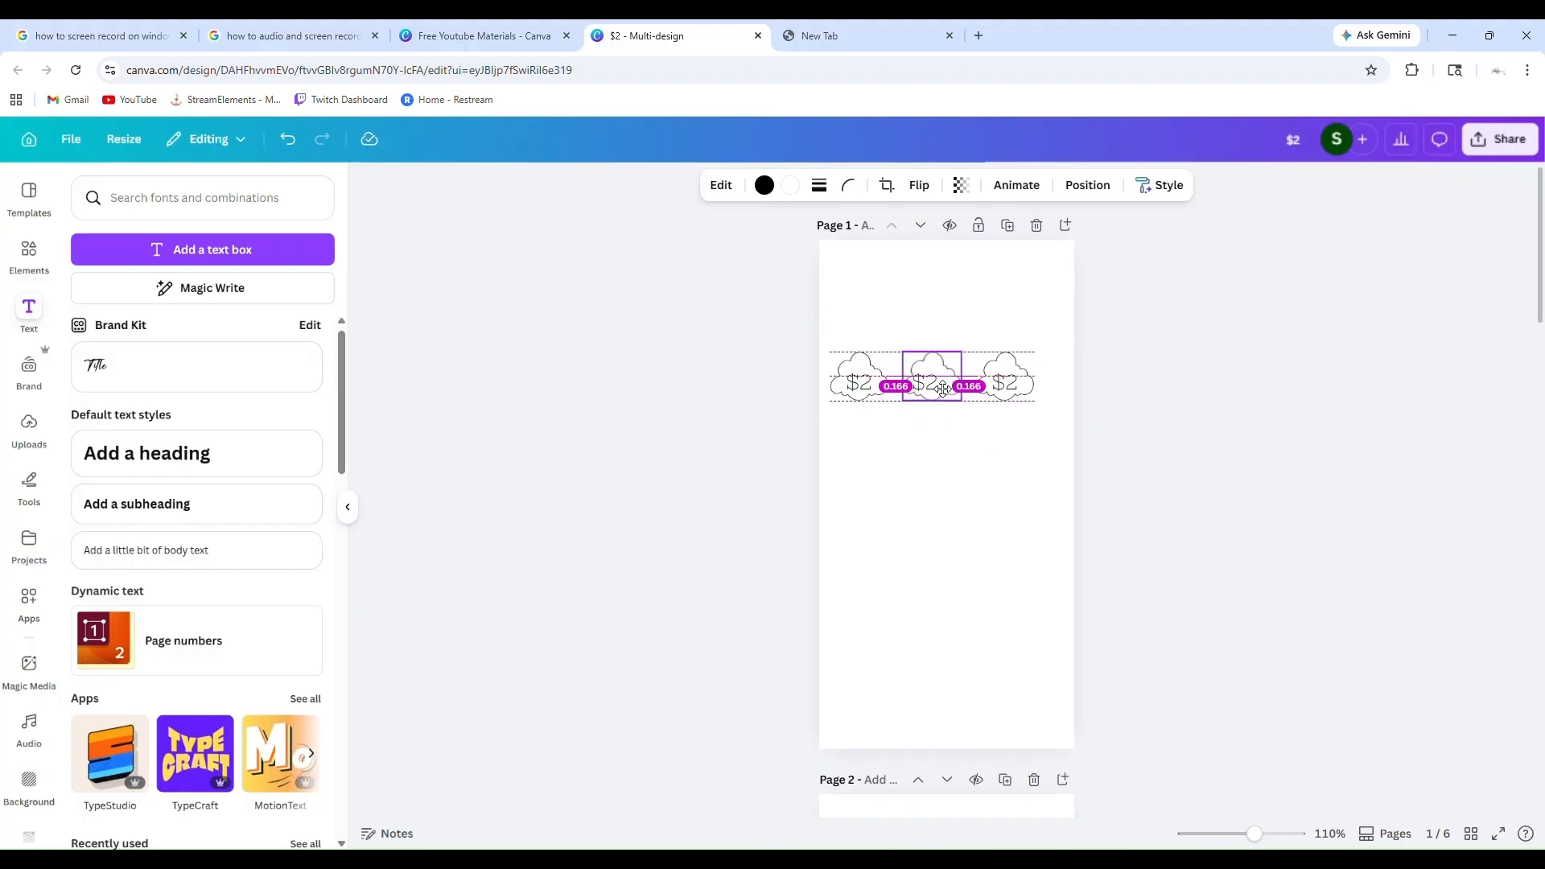
left_click_drag(947, 437, 955, 587)
left_click(931, 390)
left_click_drag(940, 337, 939, 392)
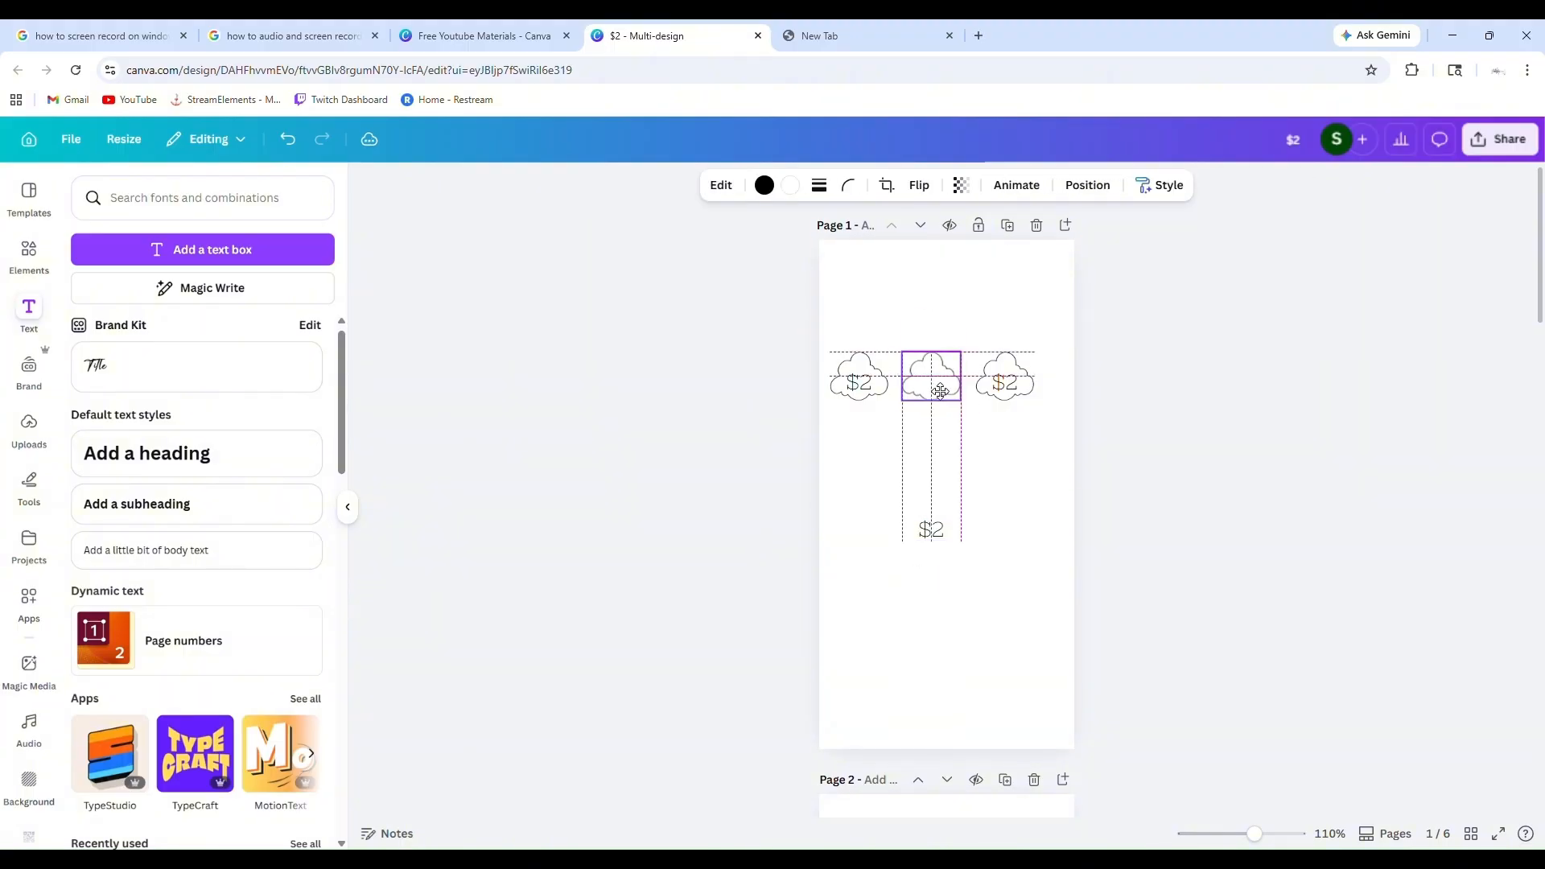
left_click(933, 534)
left_click_drag(956, 596, 968, 505)
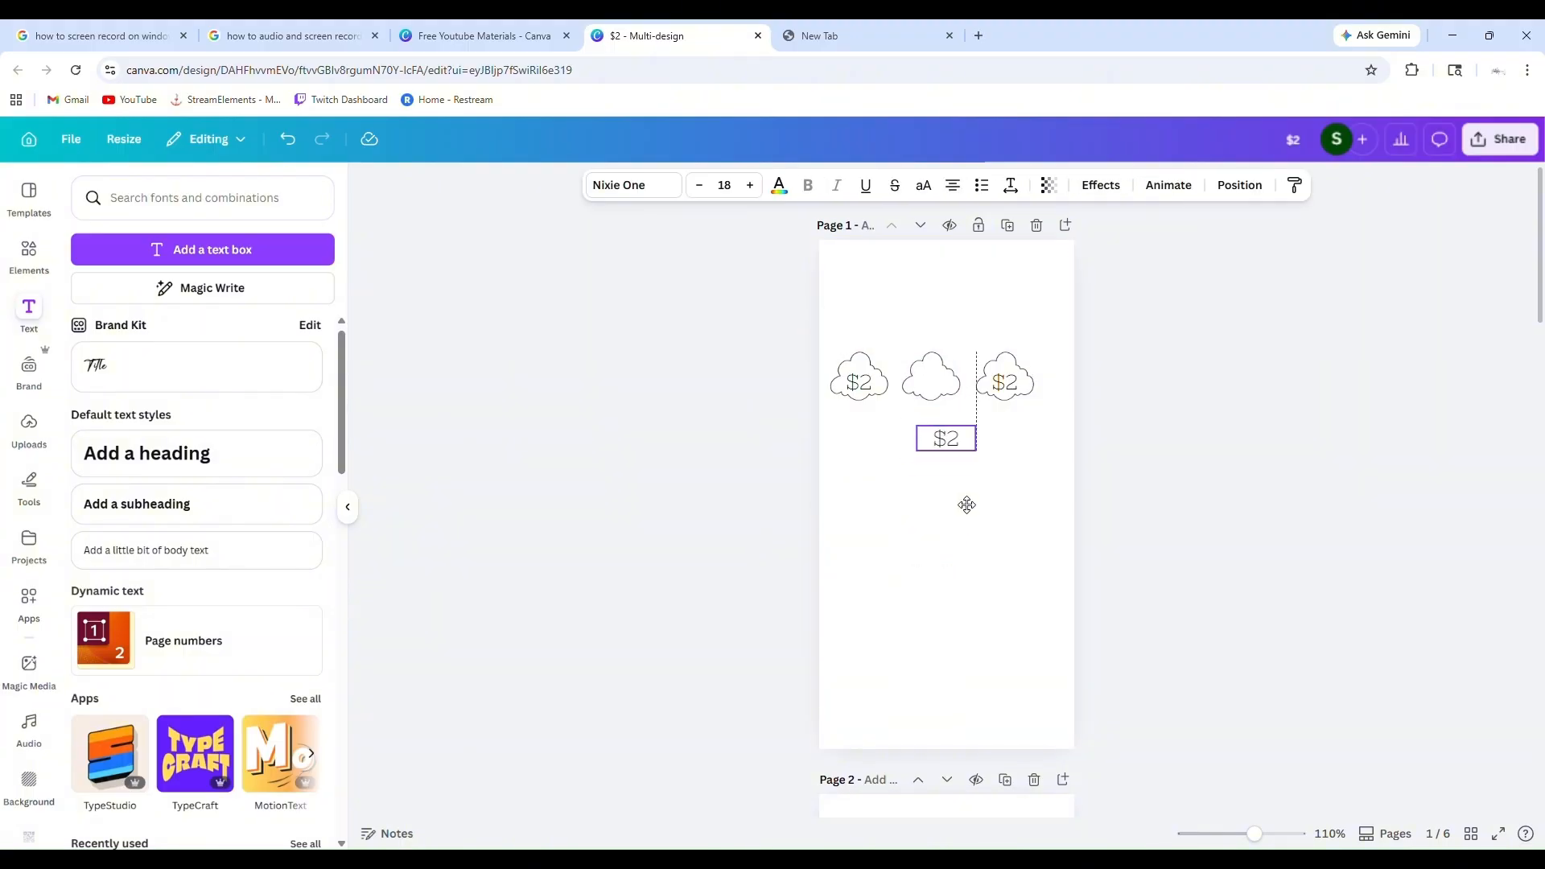
left_click_drag(957, 451, 949, 441)
left_click(1057, 435)
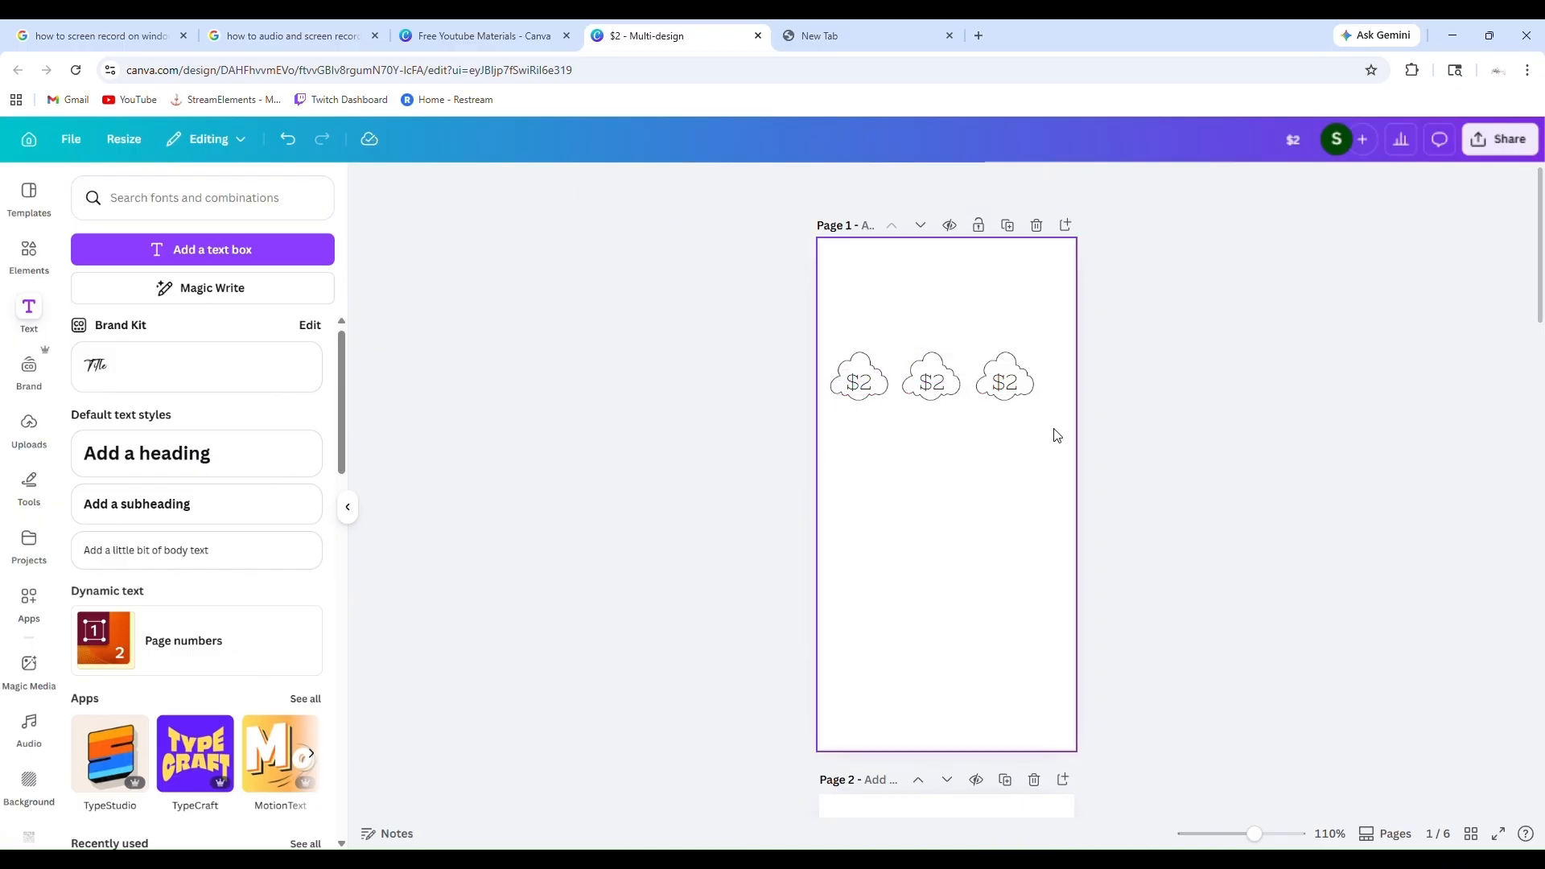
Move the loose middle cloud and its "$2" text above the row, and snap the grouped cloud against the first cloud
left_click_drag(1002, 381, 973, 567)
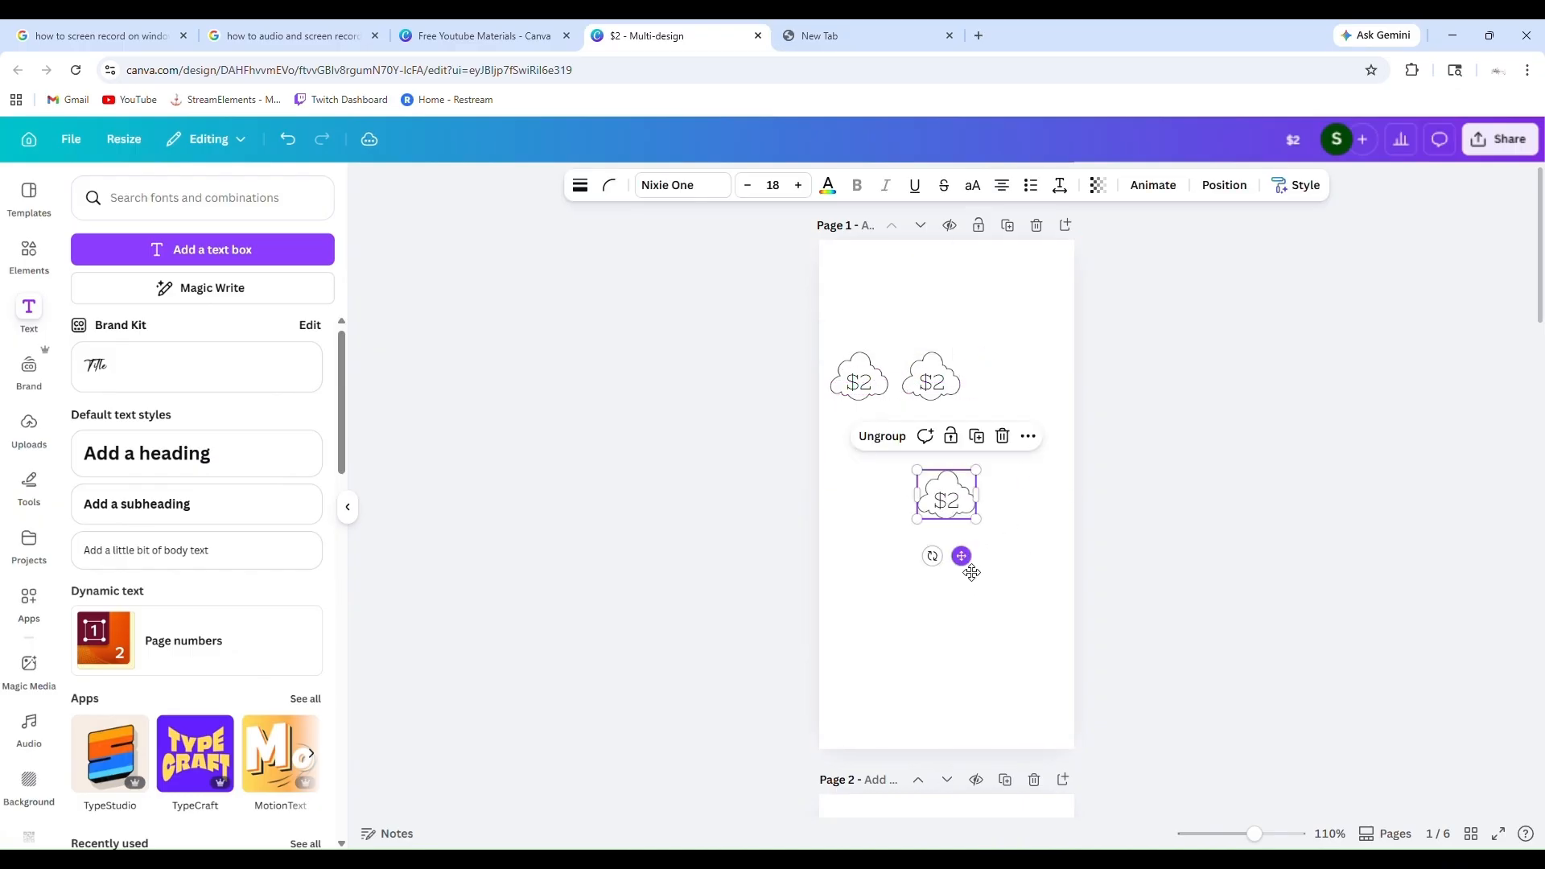
left_click_drag(946, 373, 947, 301)
left_click(933, 382)
left_click_drag(947, 433, 947, 341)
left_click(958, 506)
left_click_drag(962, 555, 881, 441)
left_click(851, 391)
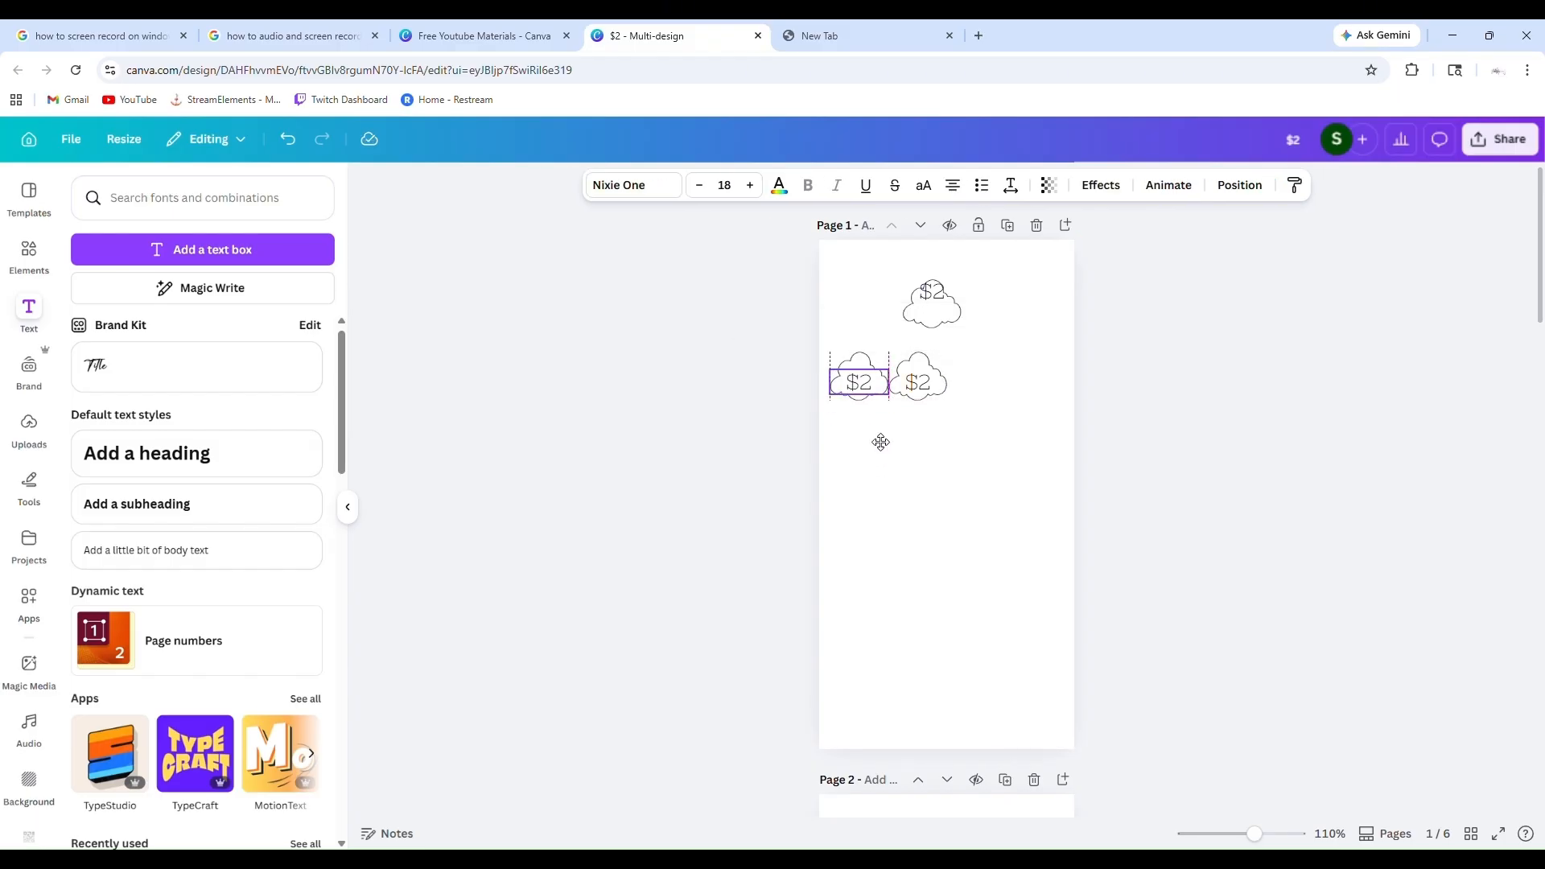
Delete the ungrouped cloud and its "$2" text above the row
left_click(940, 294)
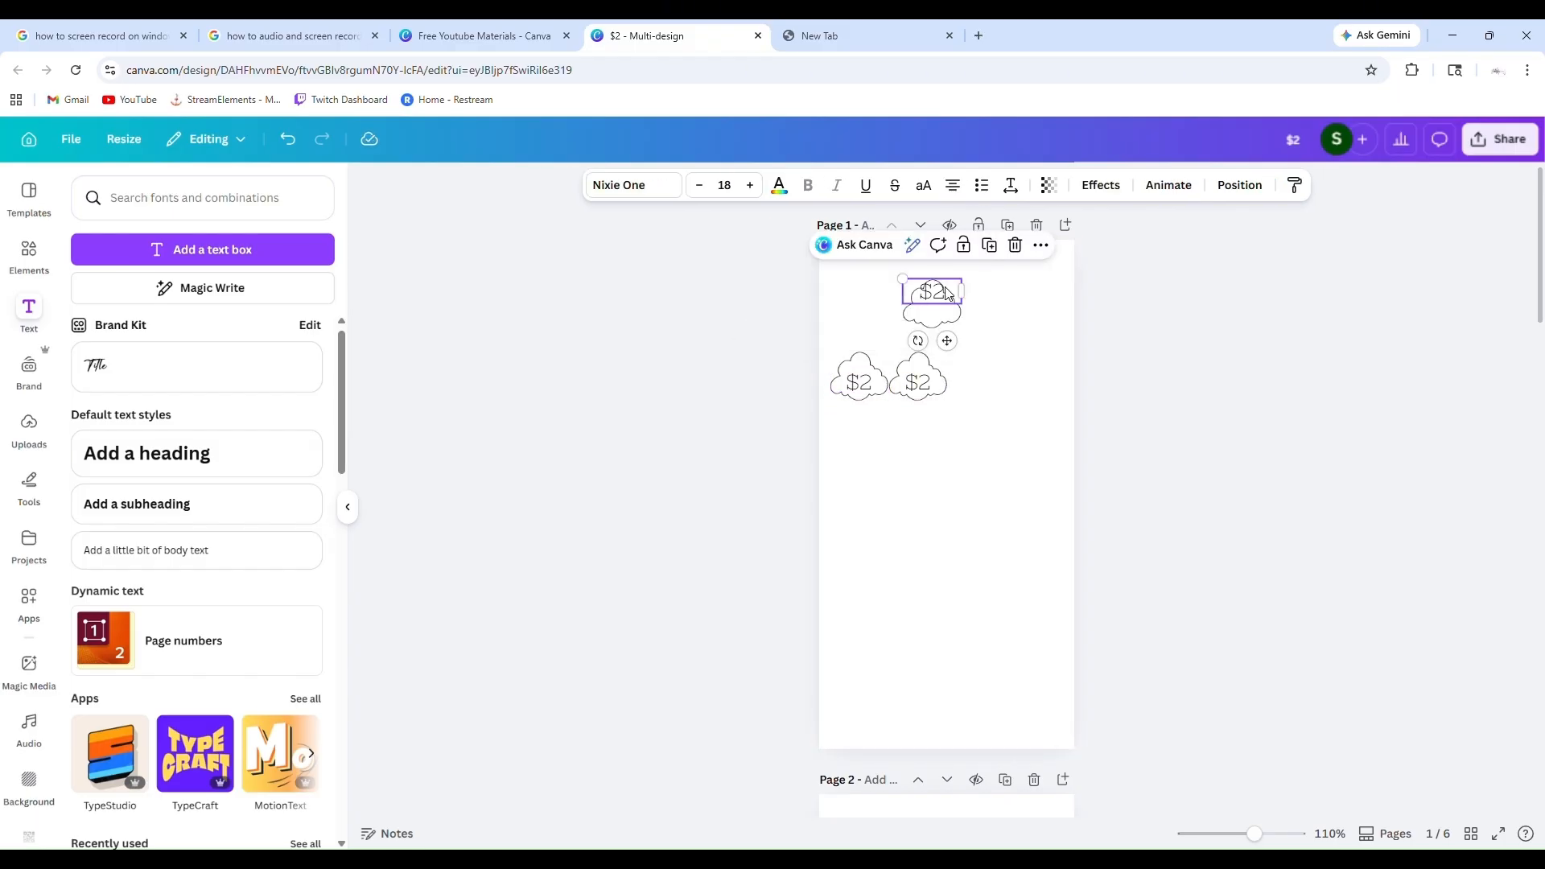
key("Delete")
left_click(947, 293)
key("Delete")
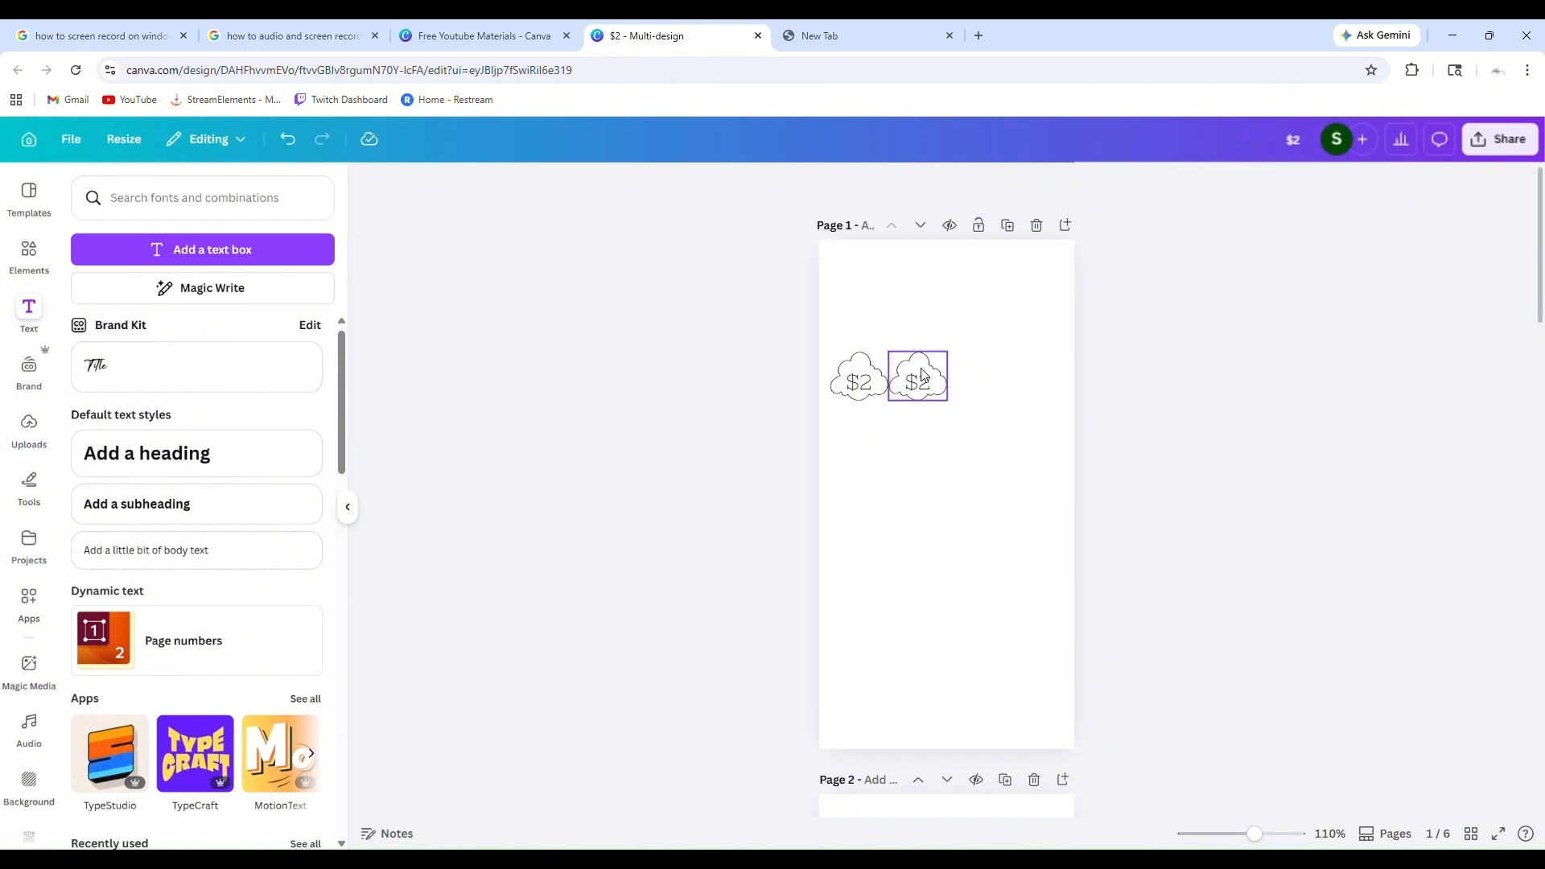
Duplicate the grouped "$2" cloud twice, placing the copies edge to edge to complete a row of four
left_click(921, 376)
left_click(949, 319)
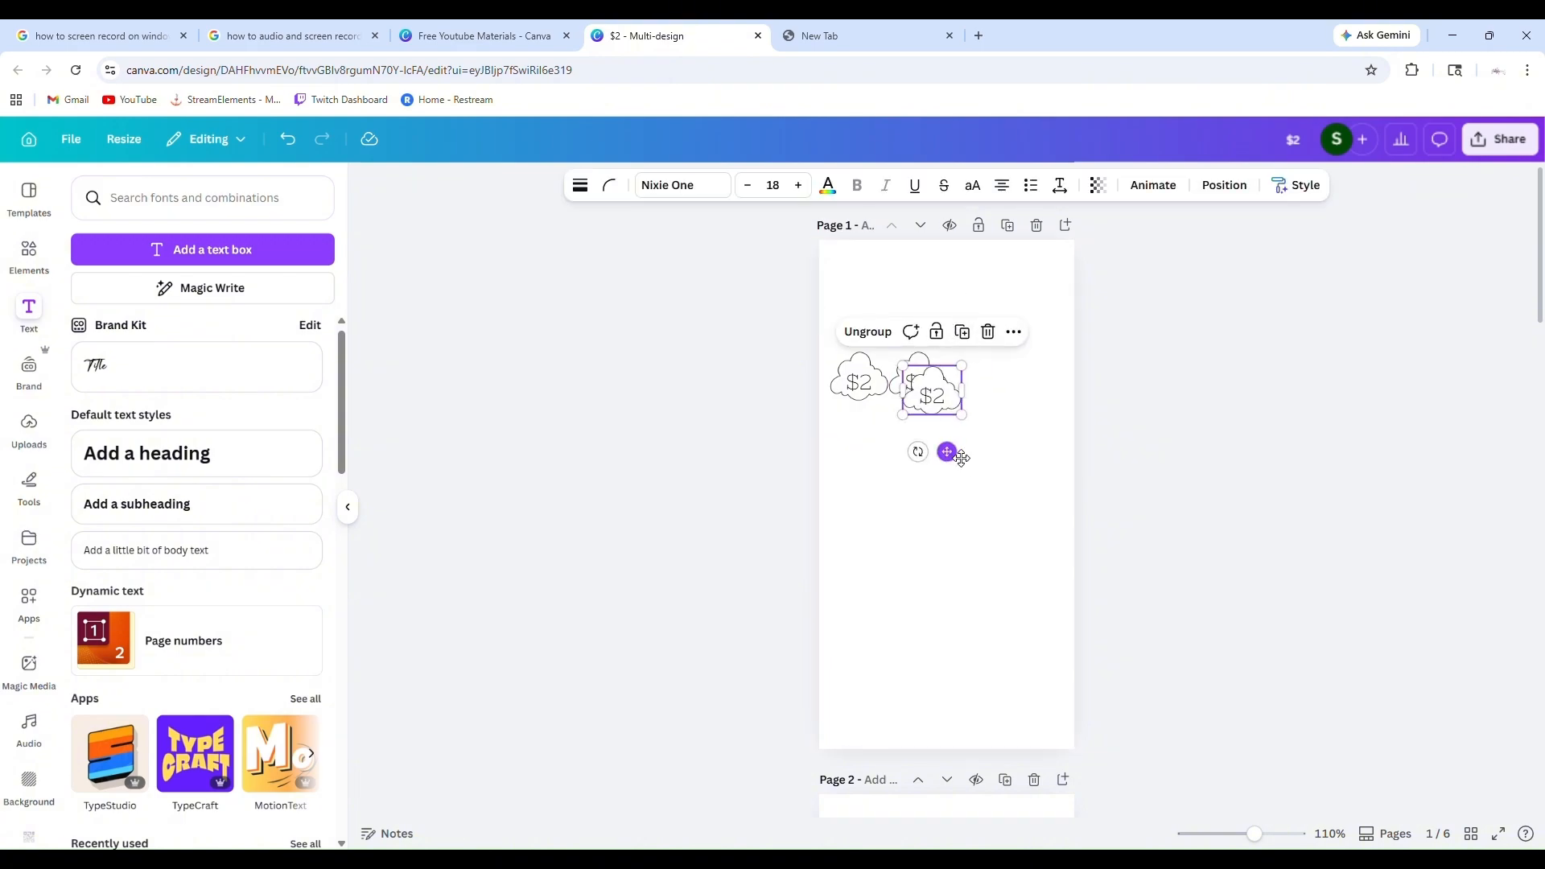
left_click_drag(947, 452, 1009, 440)
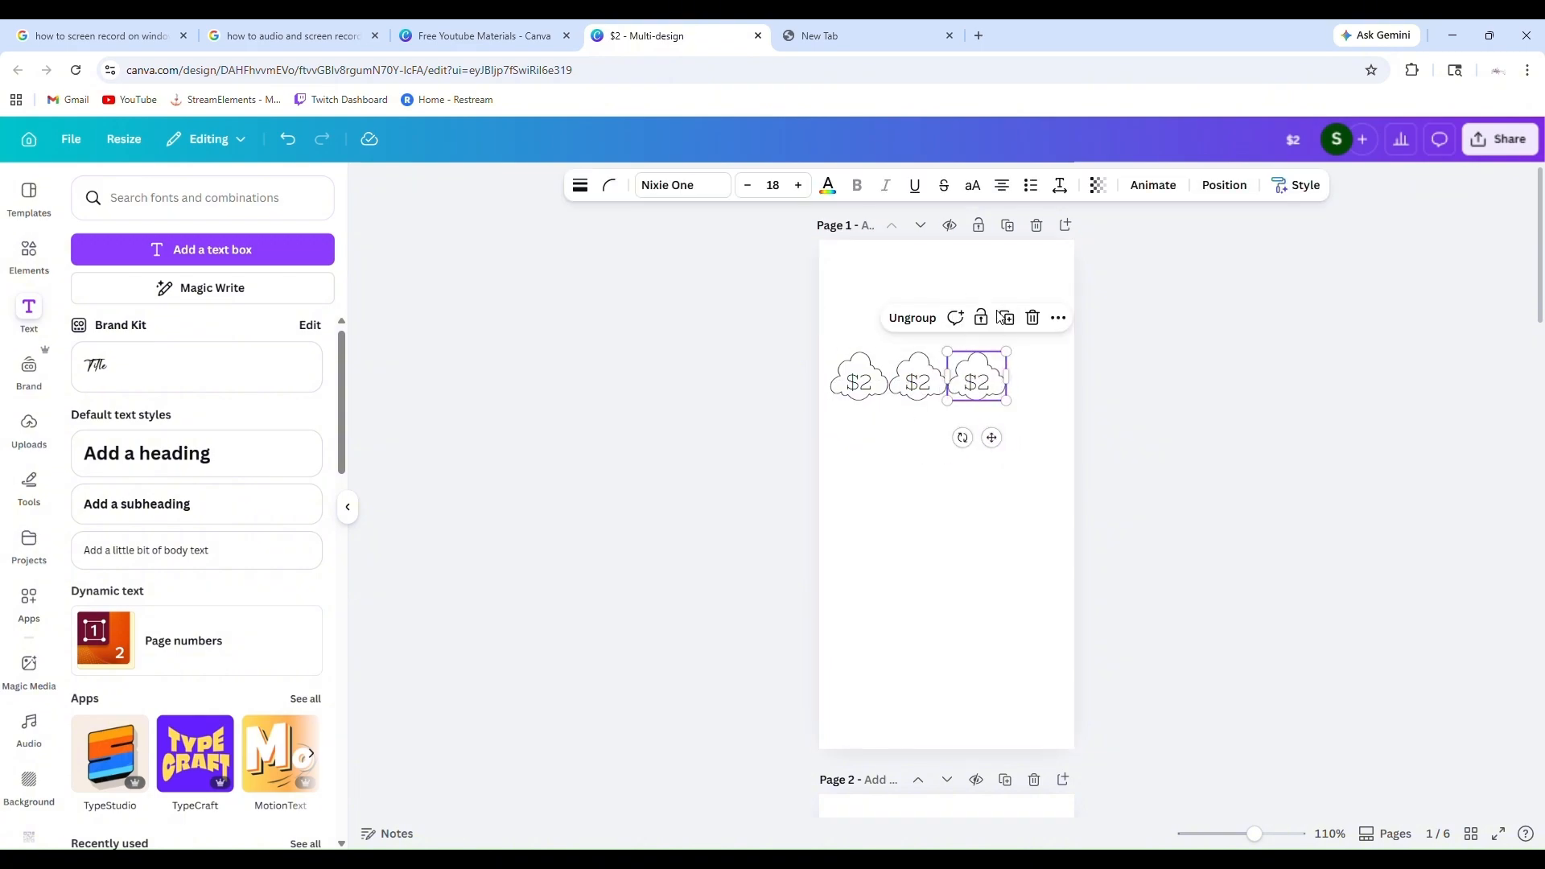
left_click(1016, 316)
left_click(1192, 435)
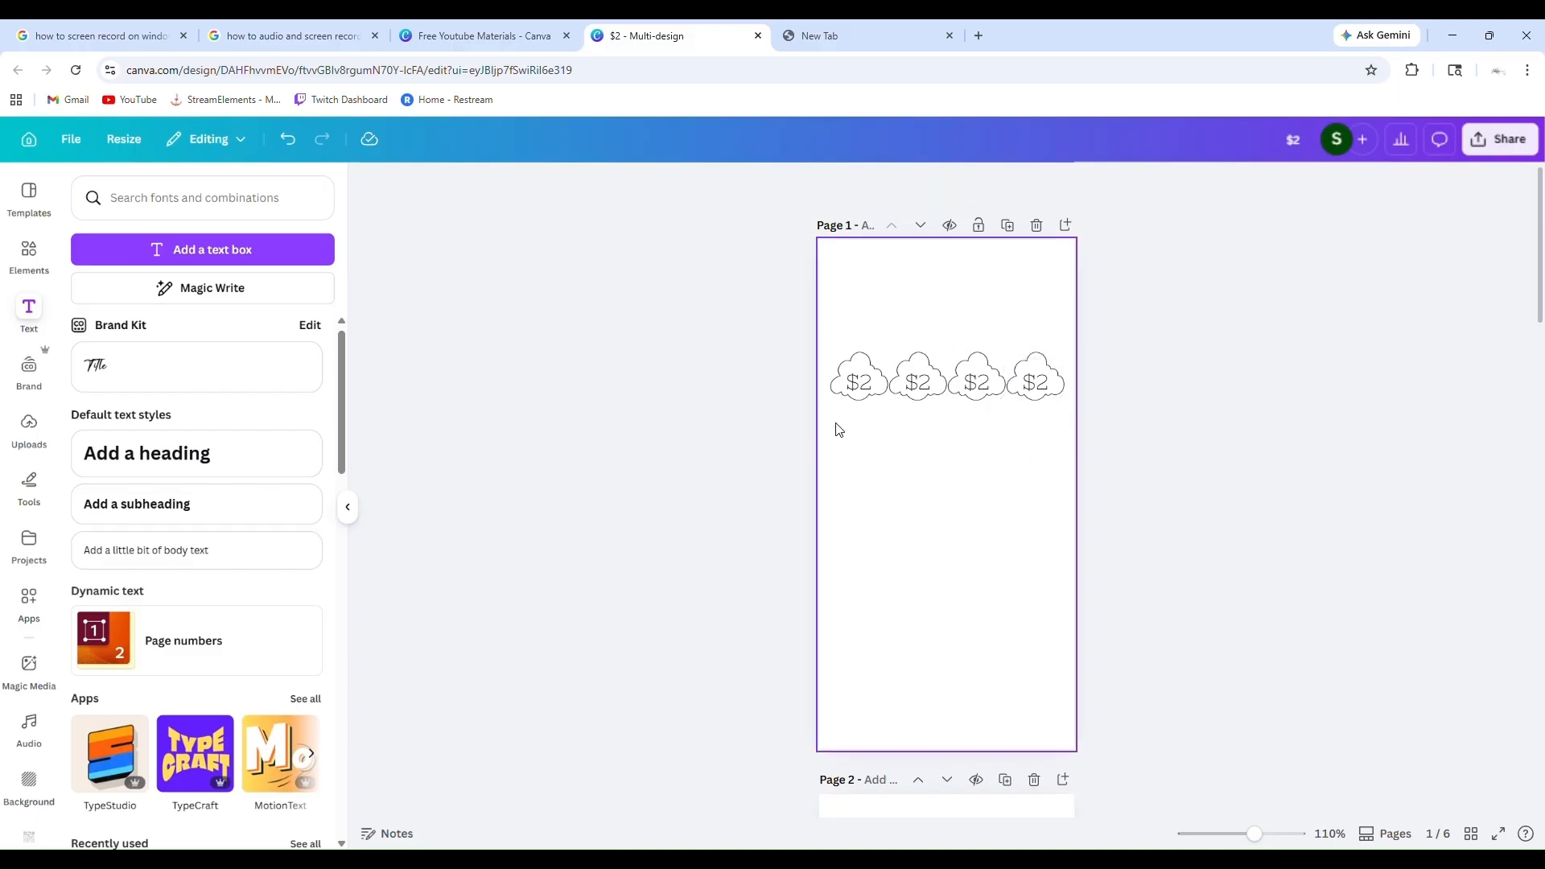
Duplicate the whole row of four clouds and align the copy directly beneath the original row
left_click_drag(835, 422, 1043, 344)
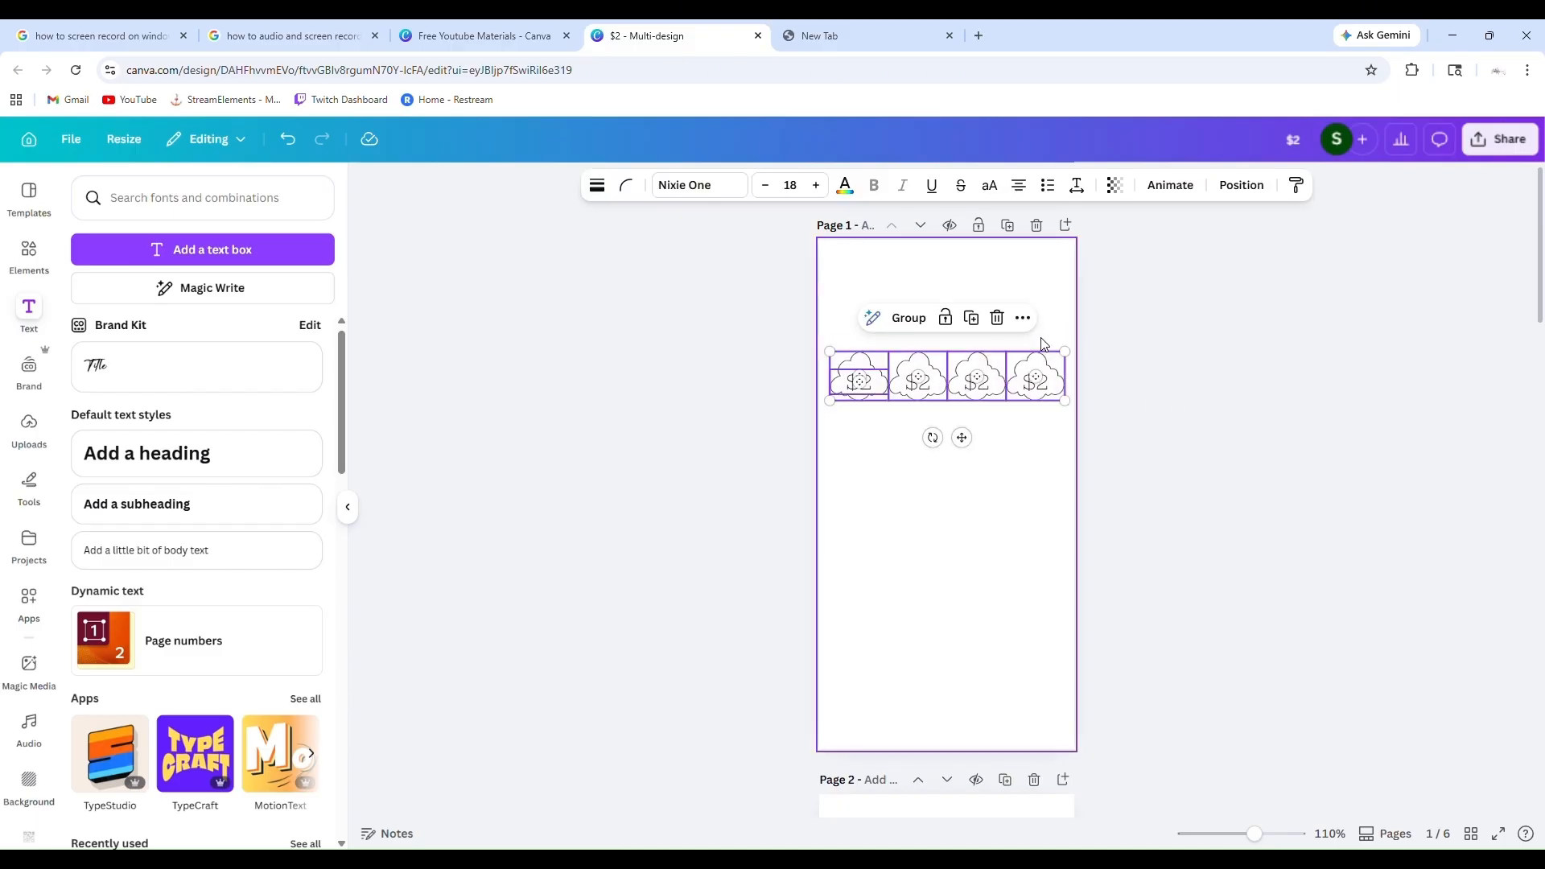
left_click(971, 317)
left_click_drag(977, 449, 969, 507)
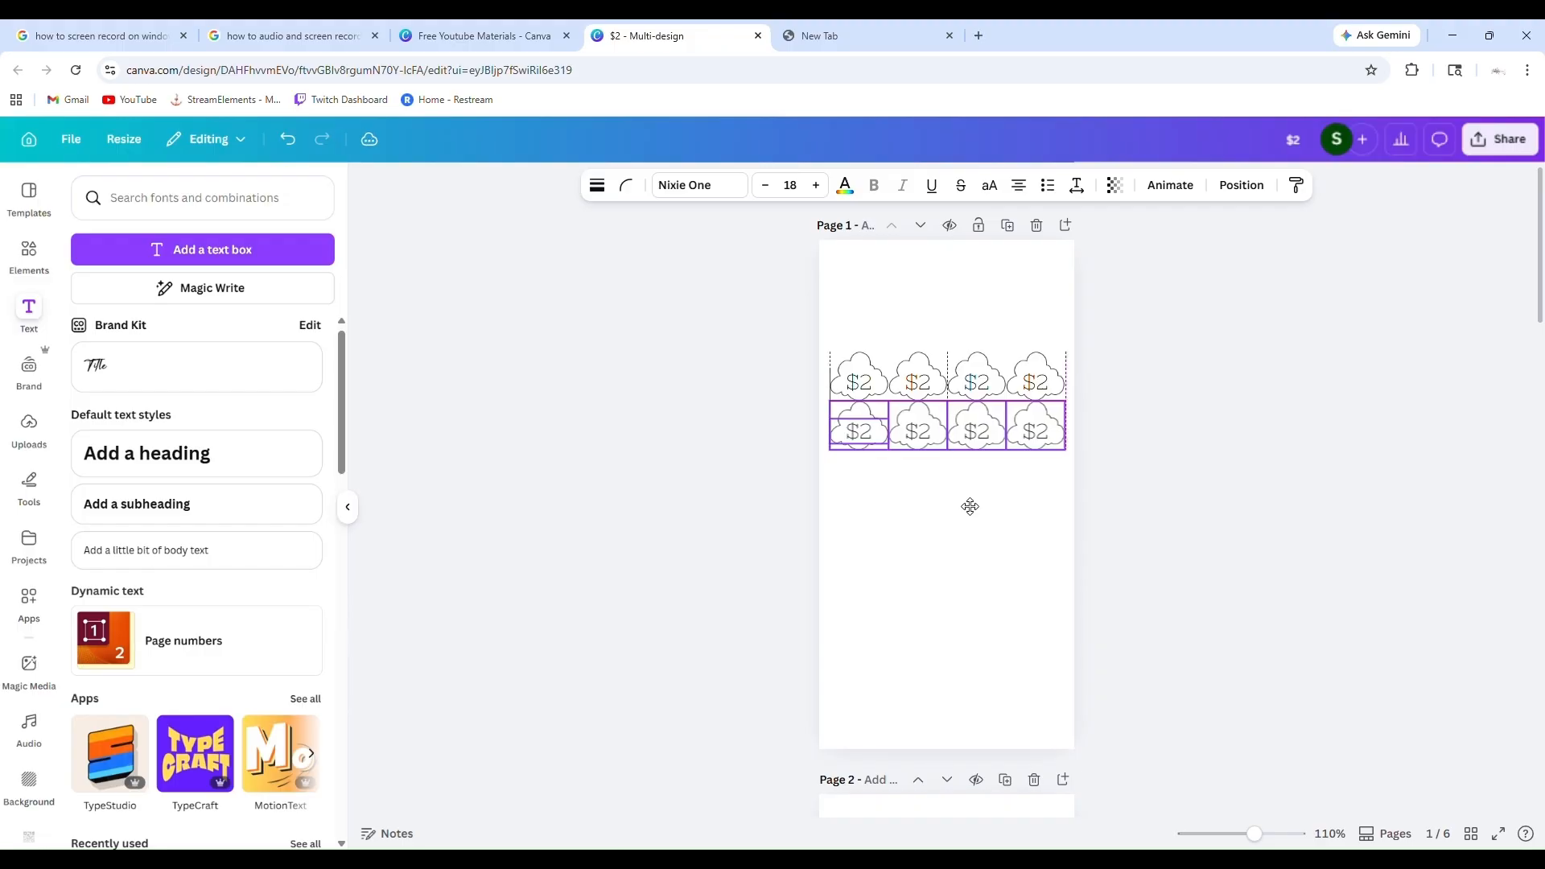
left_click(1196, 494)
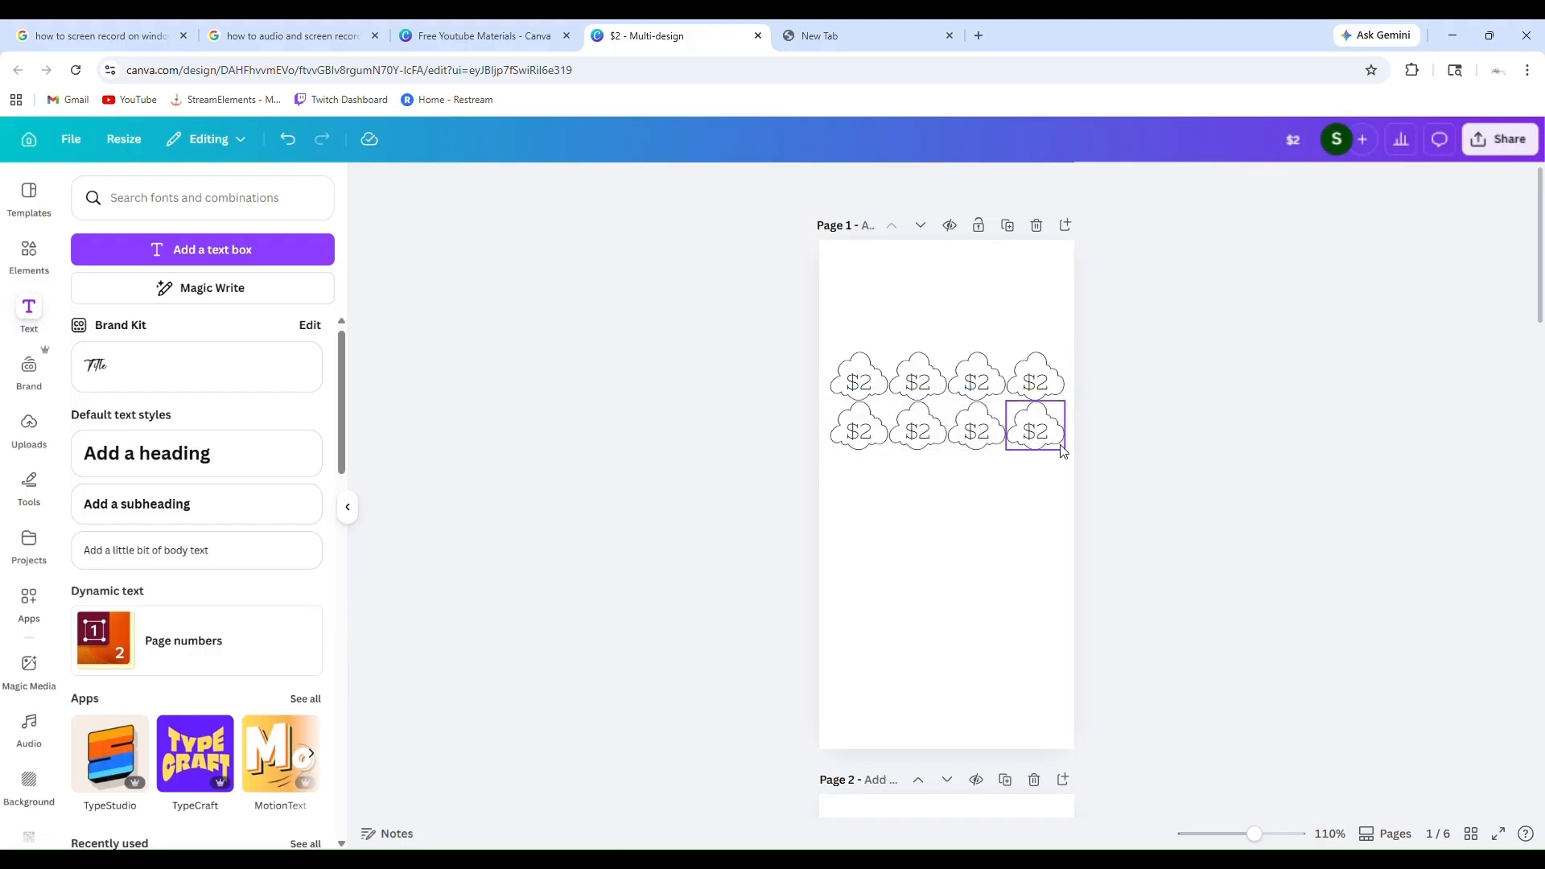
Try duplicating the second cloud row several times in succession and moving the last copy down near the end of page 1
left_click_drag(1067, 445, 817, 464)
key("ctrl+d")
key("ctrl+d")
key("ctrl+d")
key("ctrl+d")
key("ctrl+d")
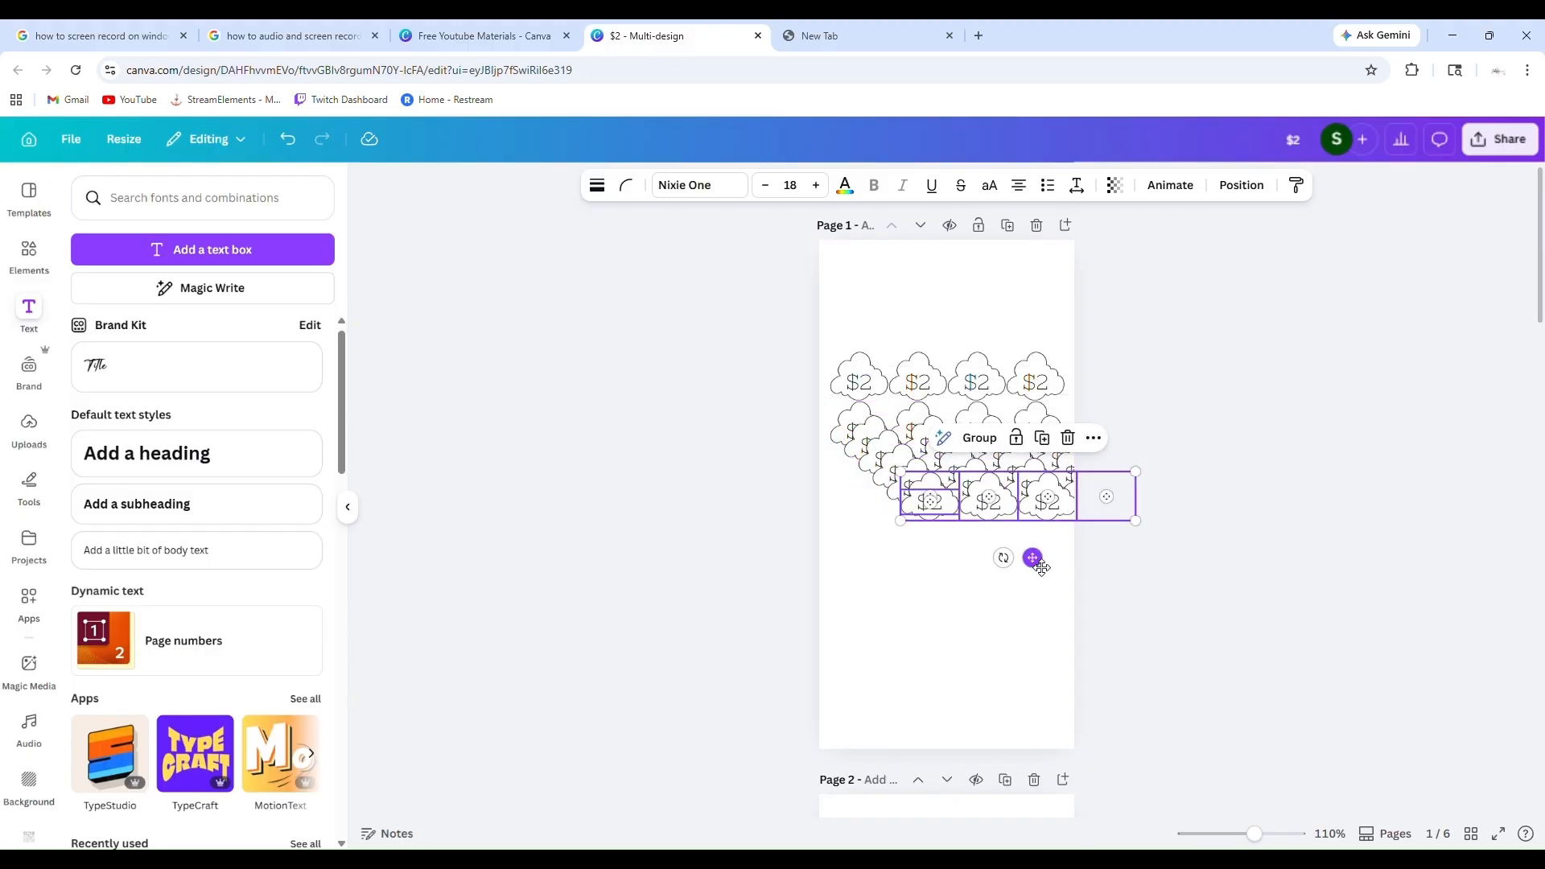
left_click_drag(1033, 558, 973, 704)
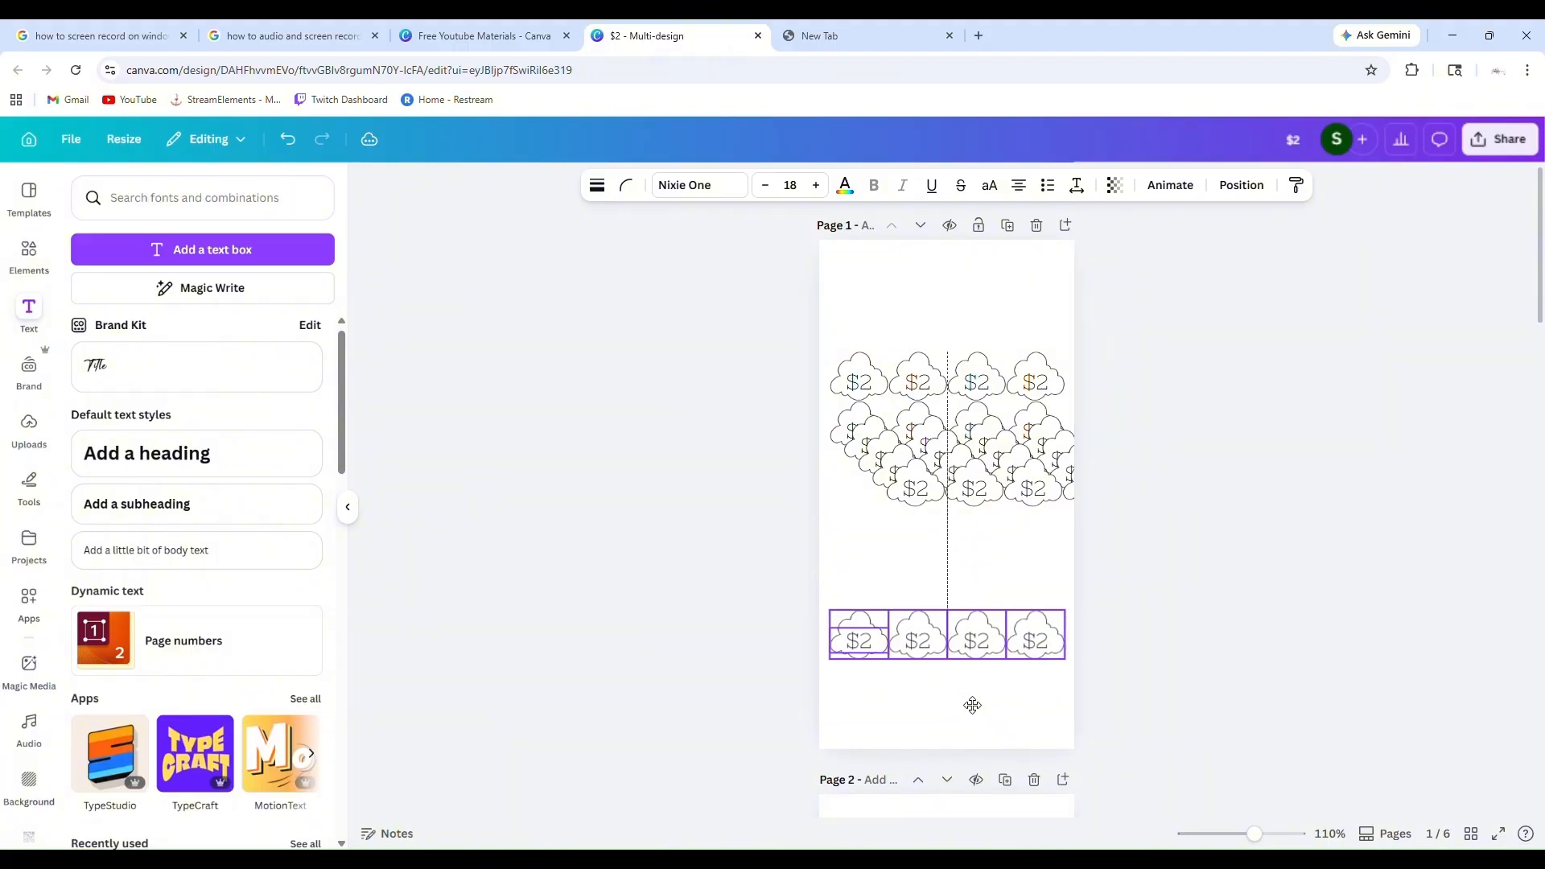
Try to separate the overlapping cloud rows by selecting and moving parts of them further down the page
left_click(994, 487)
left_click(885, 502)
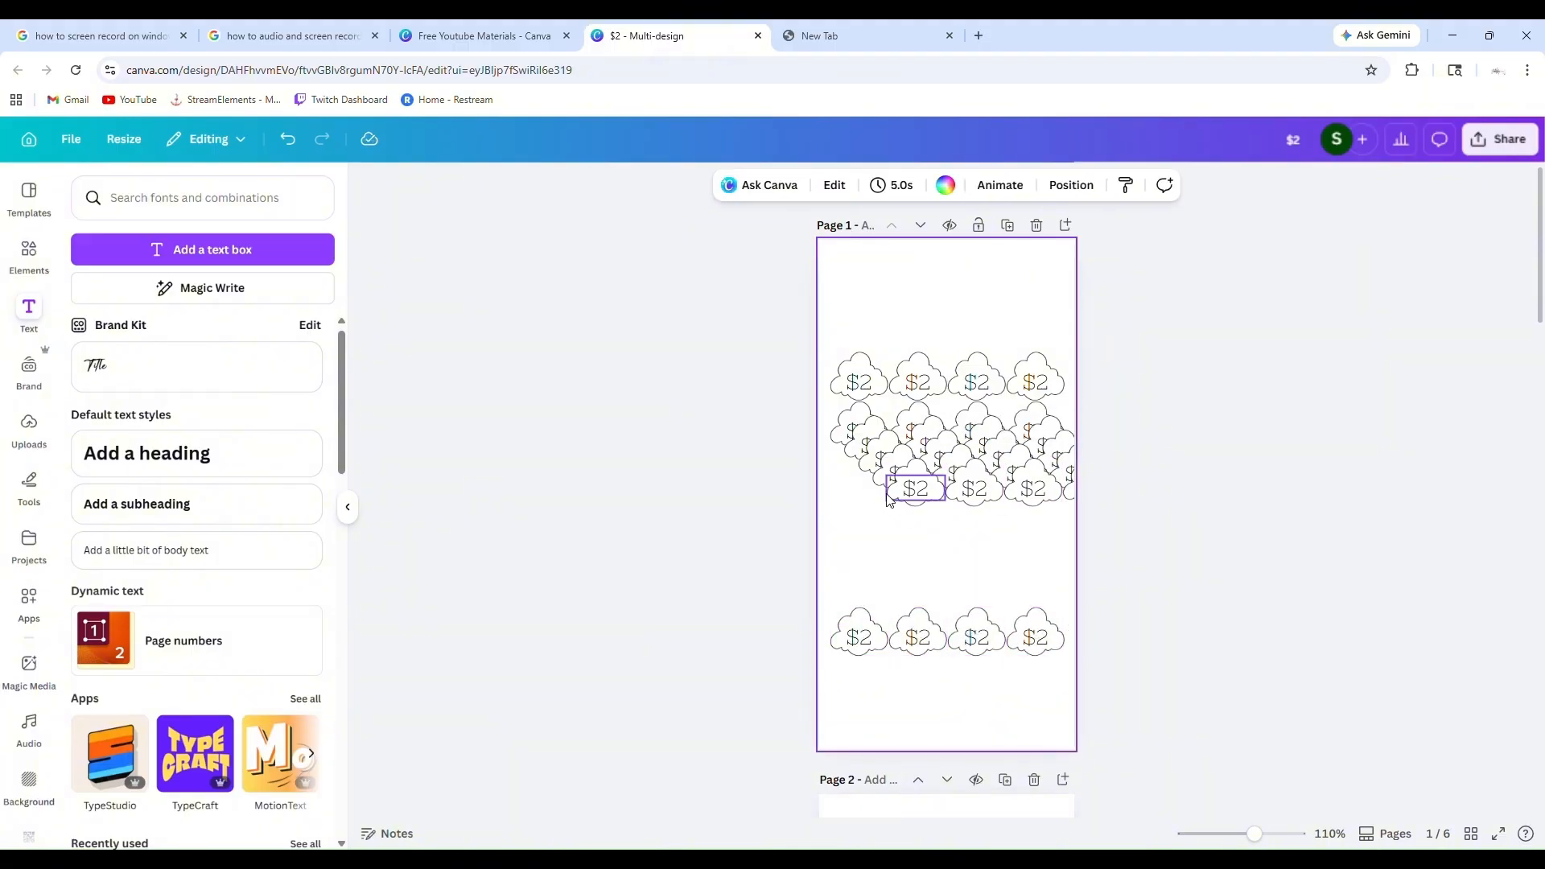
left_click_drag(1018, 551, 855, 425)
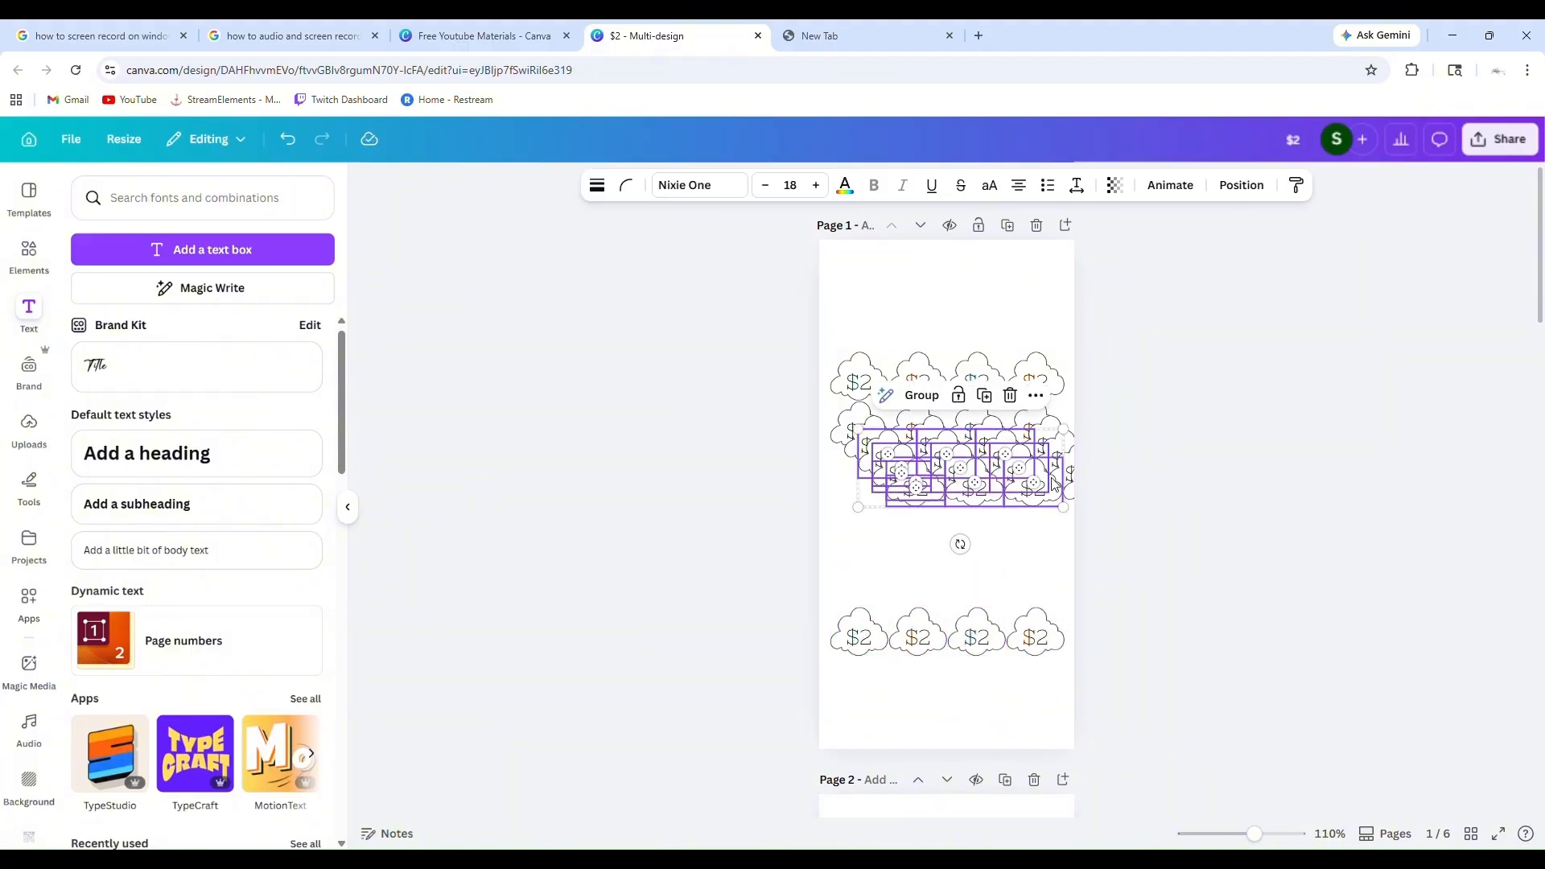
left_click_drag(1041, 505, 1032, 584)
left_click(947, 496)
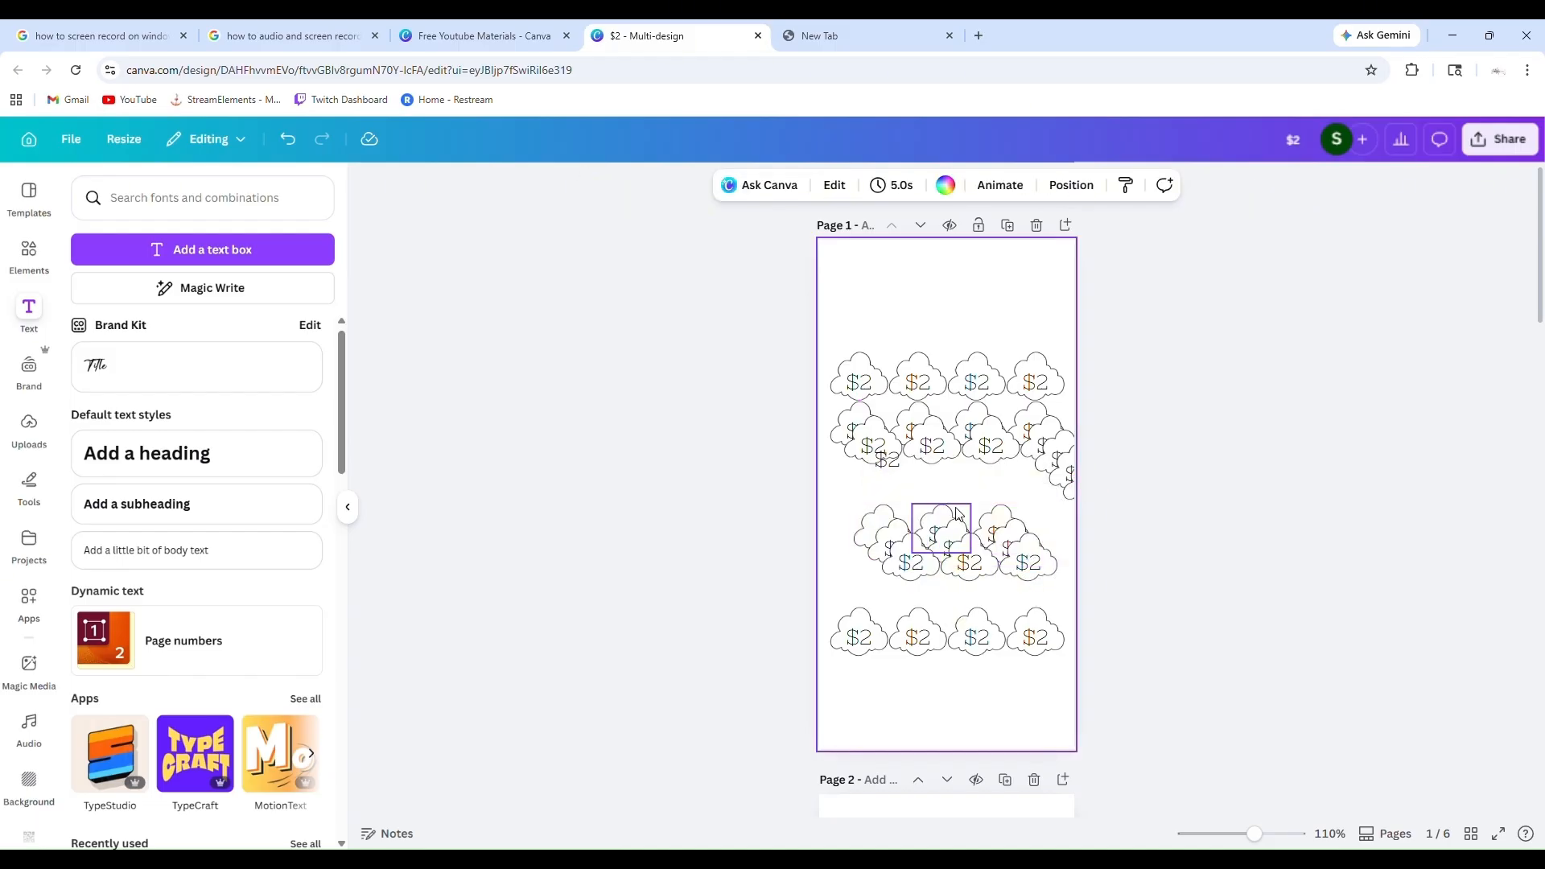
left_click(1043, 573)
left_click_drag(1057, 581, 883, 594)
left_click_drag(990, 621, 961, 652)
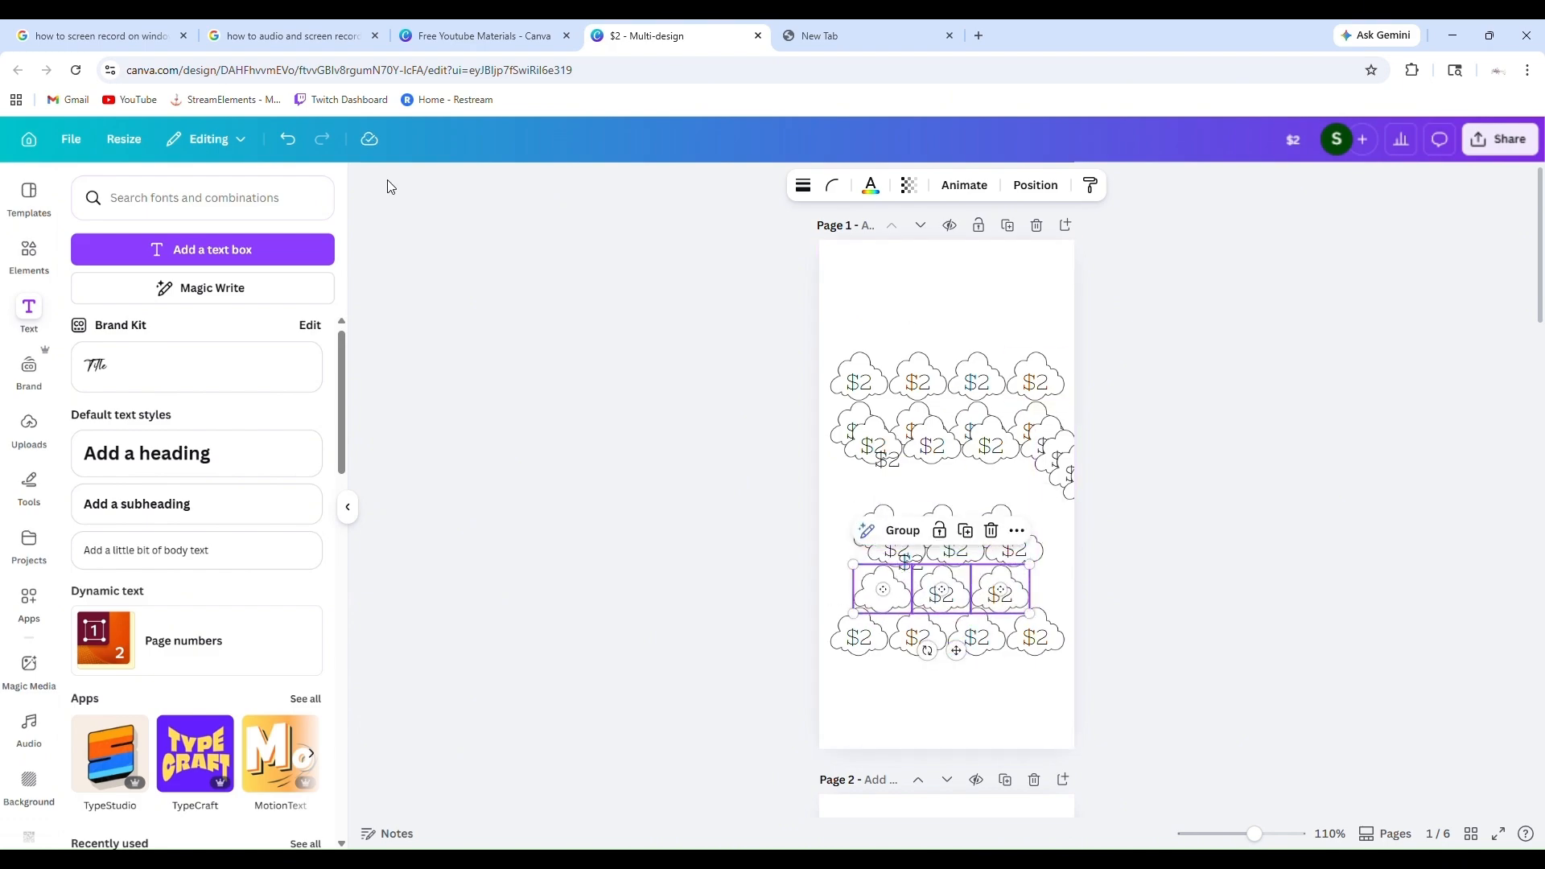
Undo the row moves and the repeated duplications, back to the two aligned rows of clouds
left_click(290, 153)
left_click(290, 154)
left_click(290, 152)
left_click(290, 153)
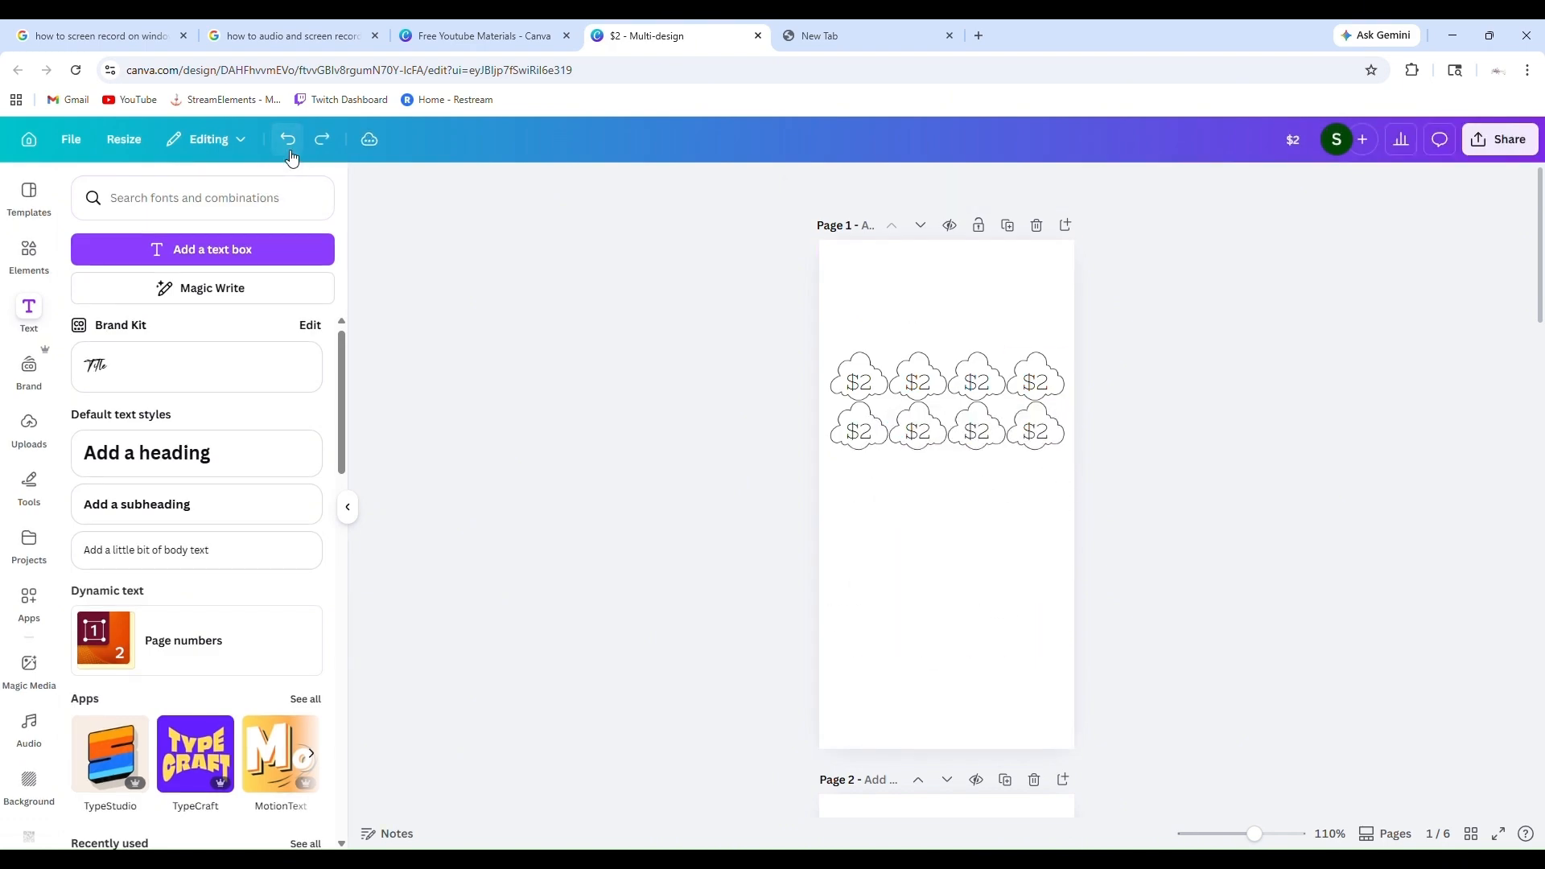
Duplicate the second row of clouds once and place the copy just beneath it with a small gap
left_click(1059, 447)
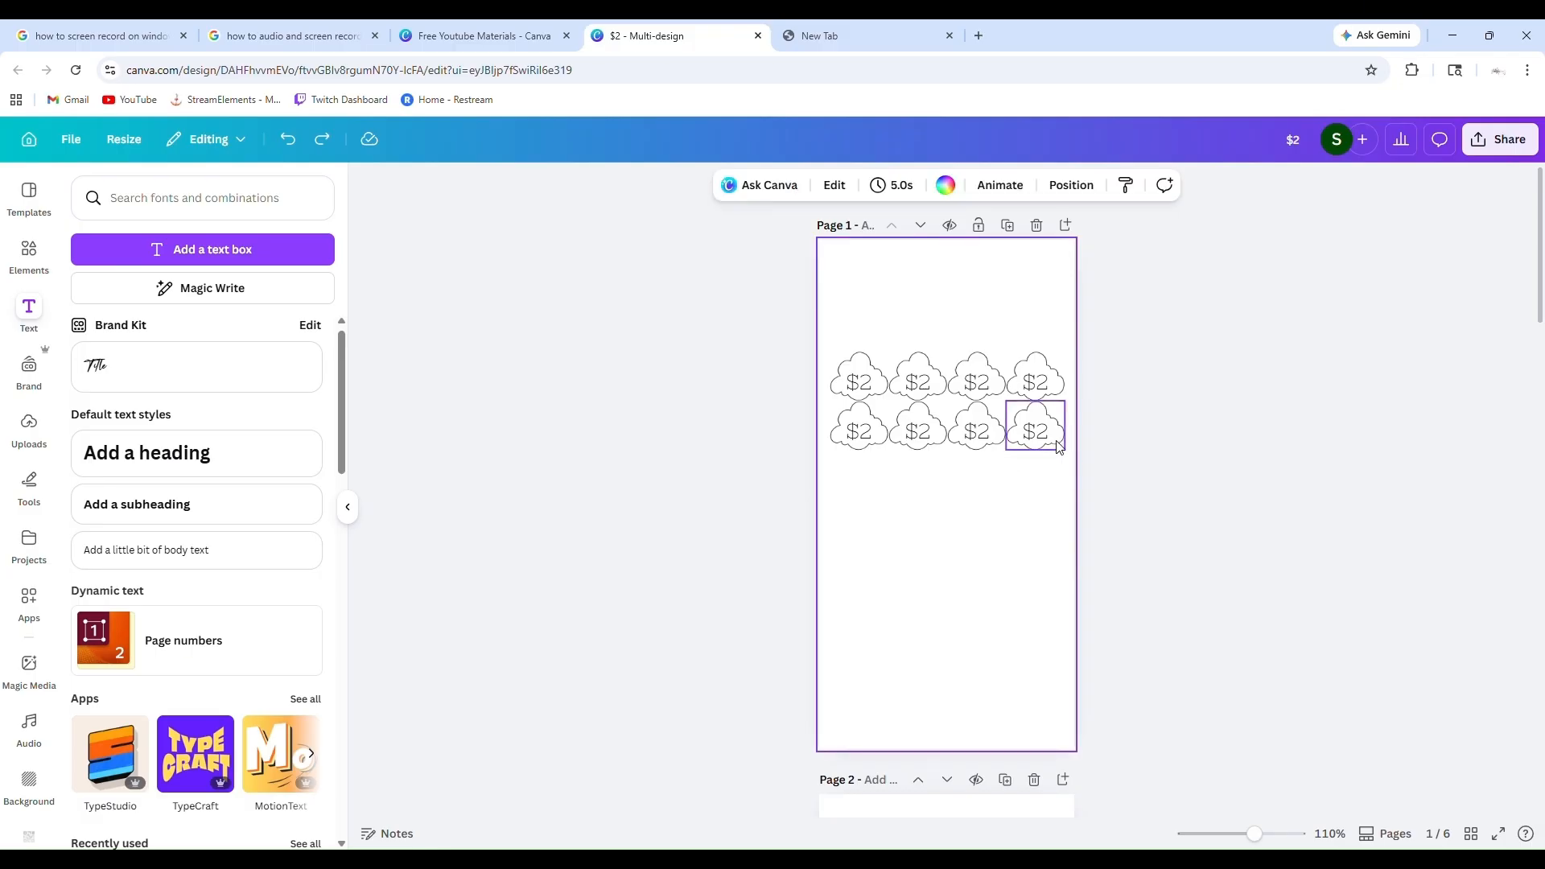
left_click_drag(1071, 456, 821, 446)
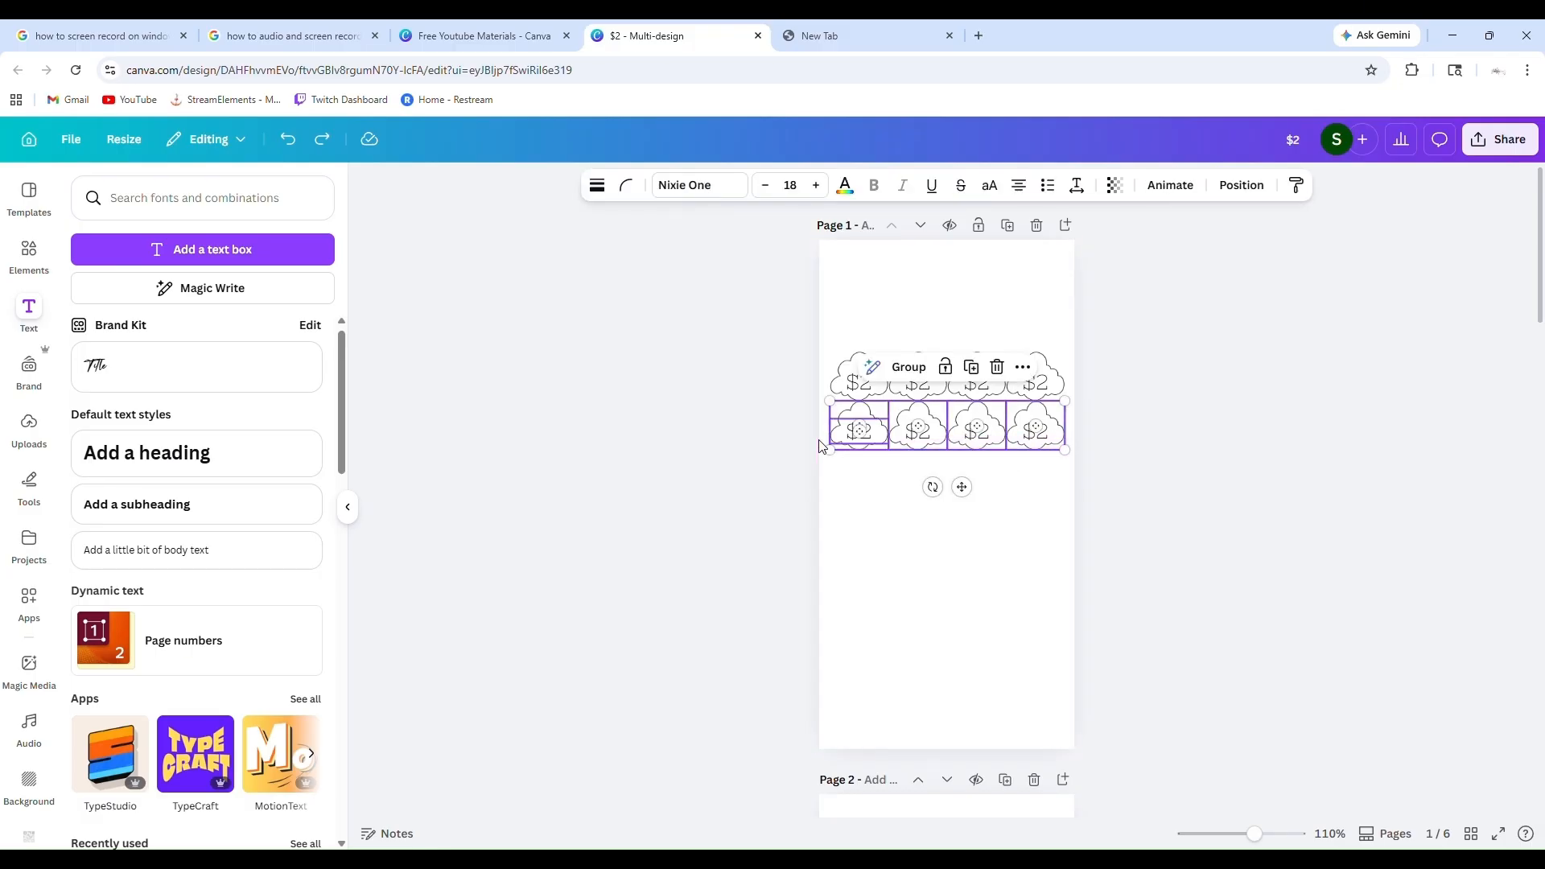
key("ctrl+d")
left_click_drag(977, 503, 962, 544)
Duplicate the newest cloud row four more times at the same spacing to fill page 1 with seven rows
left_click(979, 429)
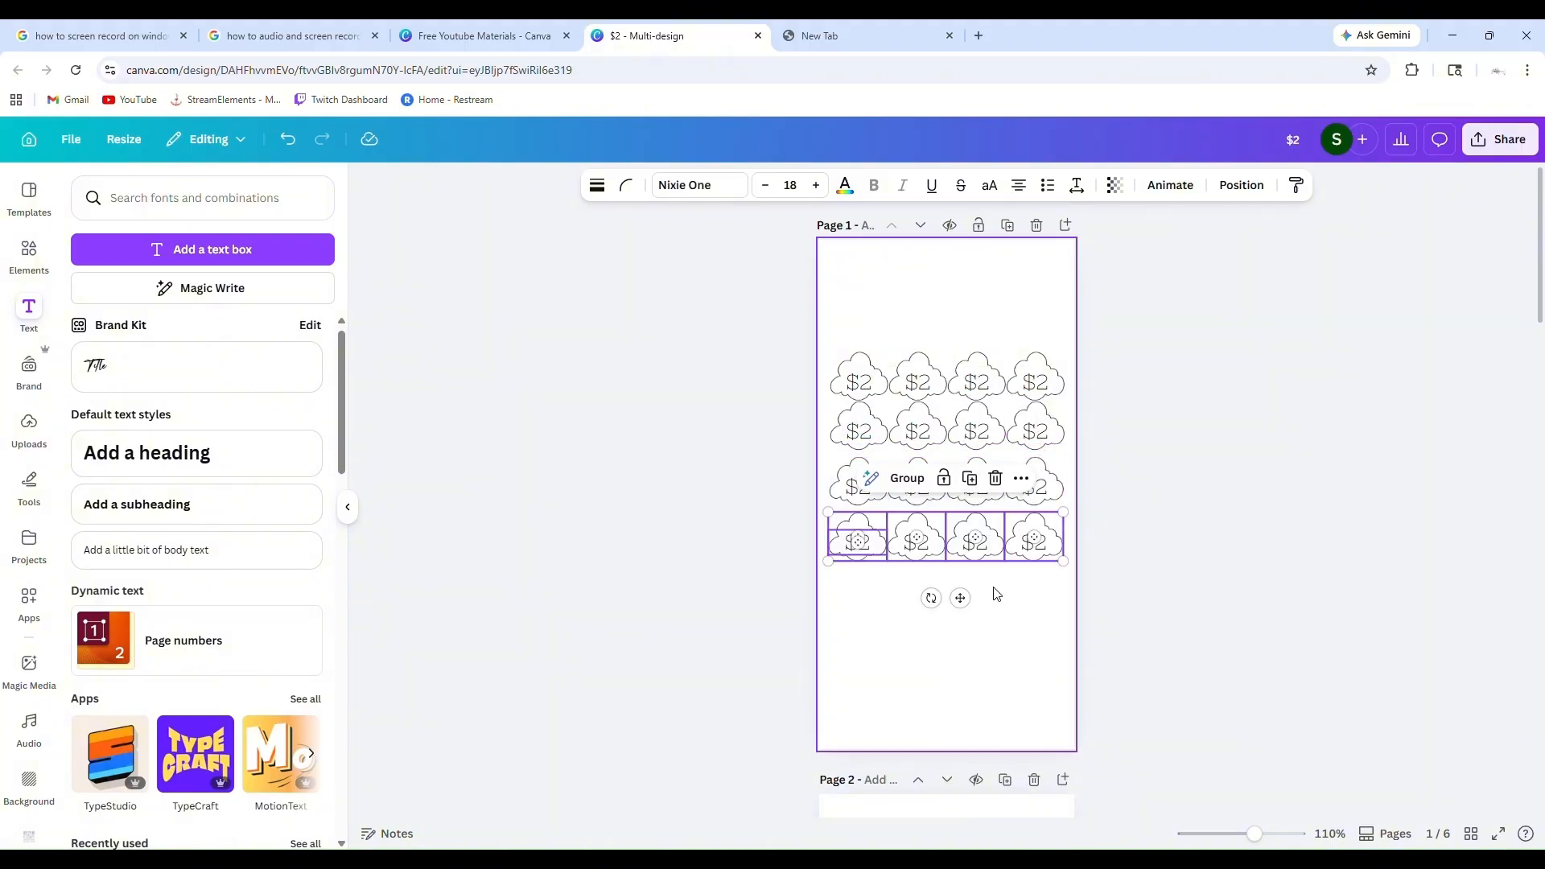
left_click(973, 483)
left_click(974, 537)
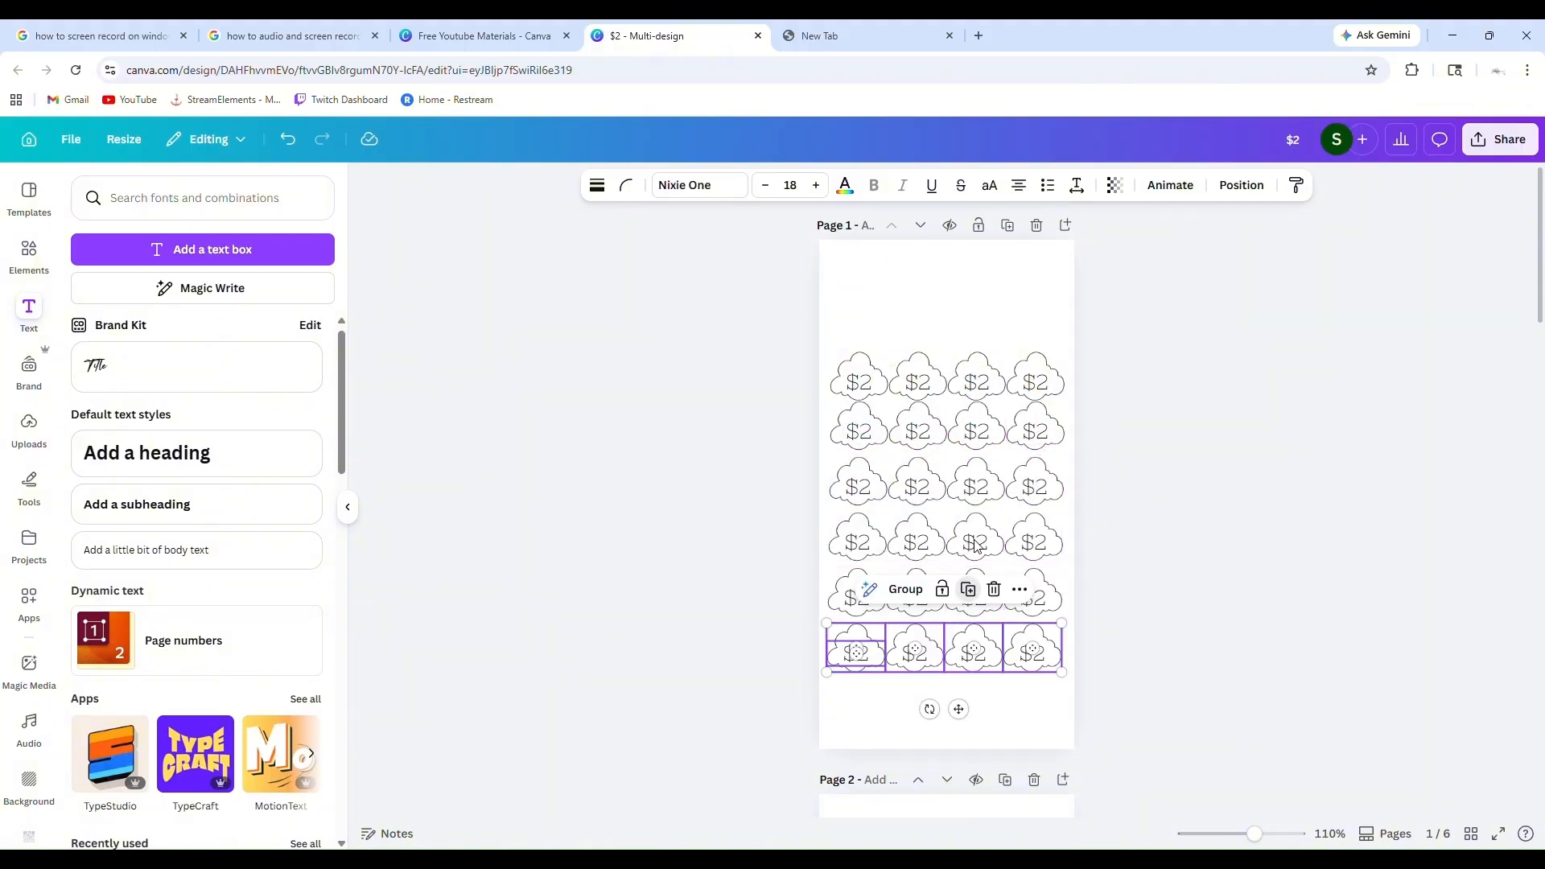
left_click(968, 589)
left_click(1193, 639)
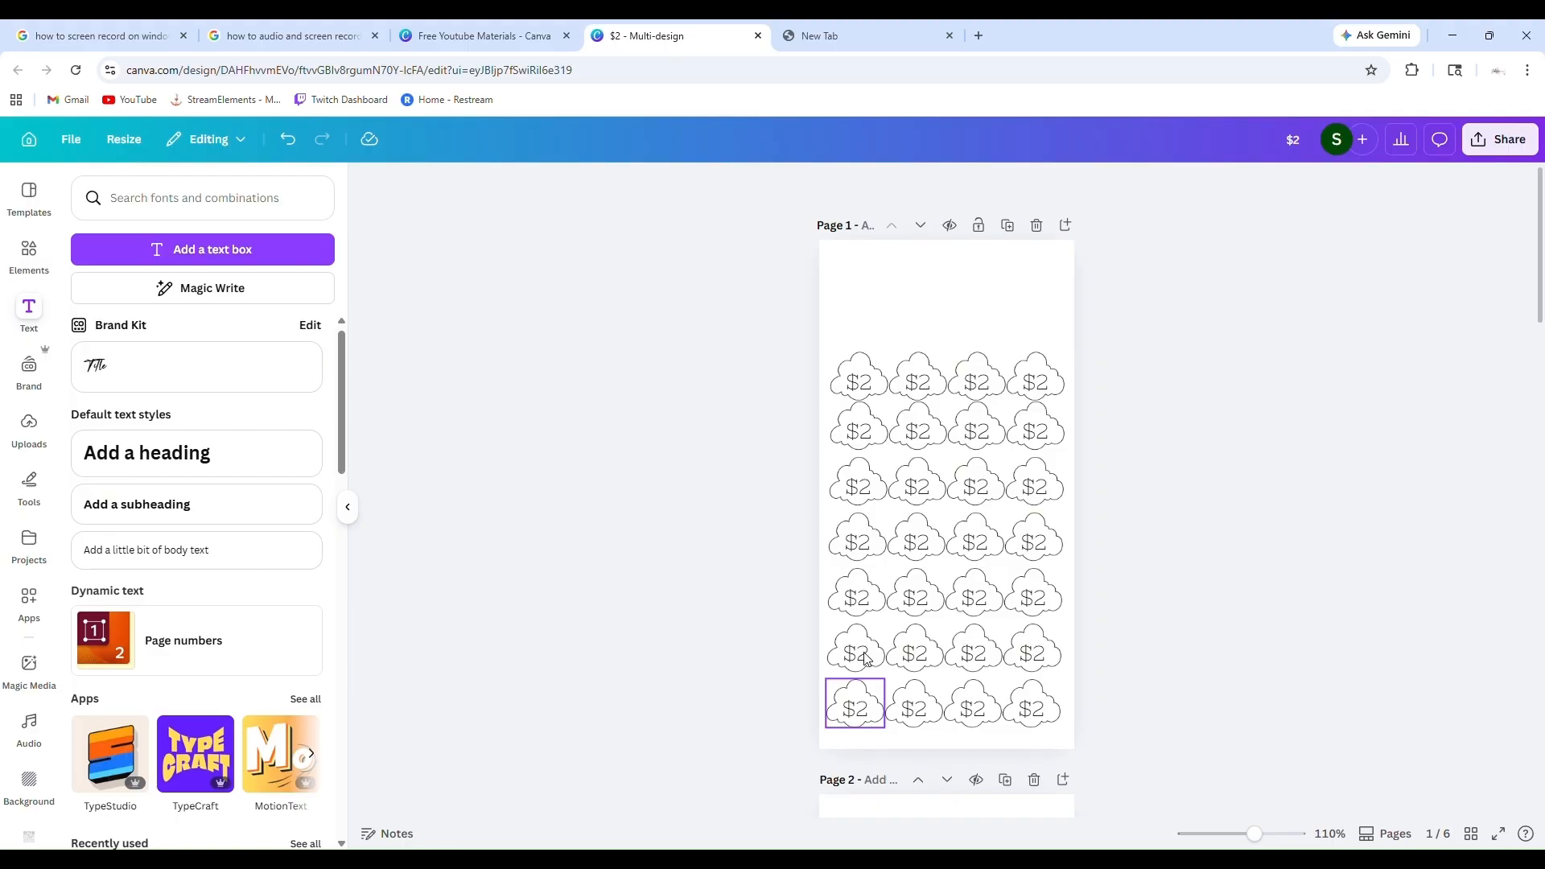
scroll(1196, 680, "down", 5)
scroll(1196, 680, "up", 5)
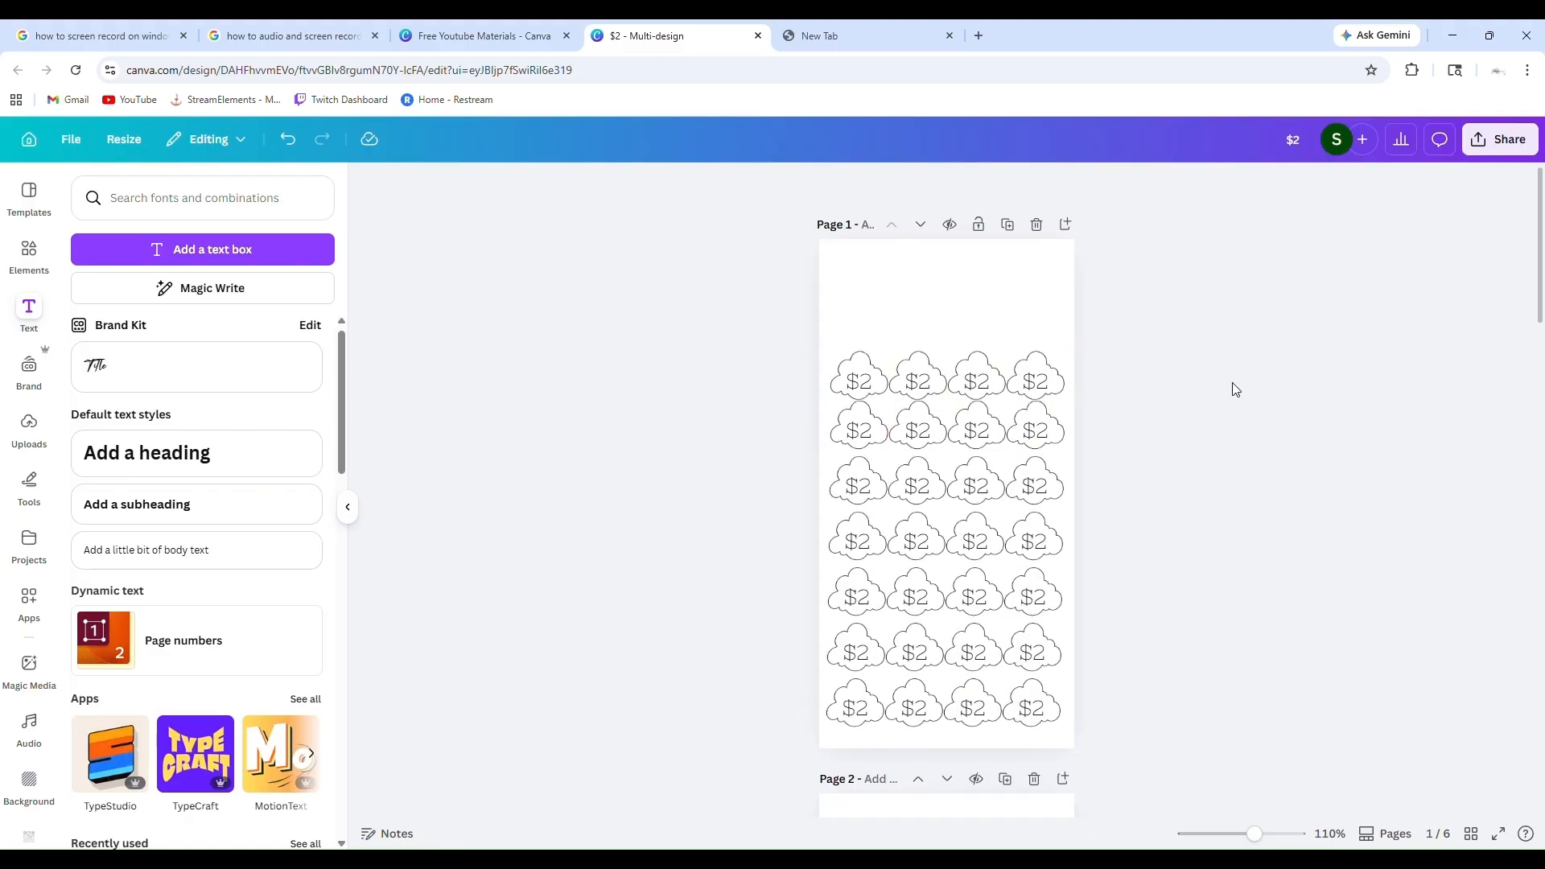
Search the design elements for "Jesus"
left_click(40, 262)
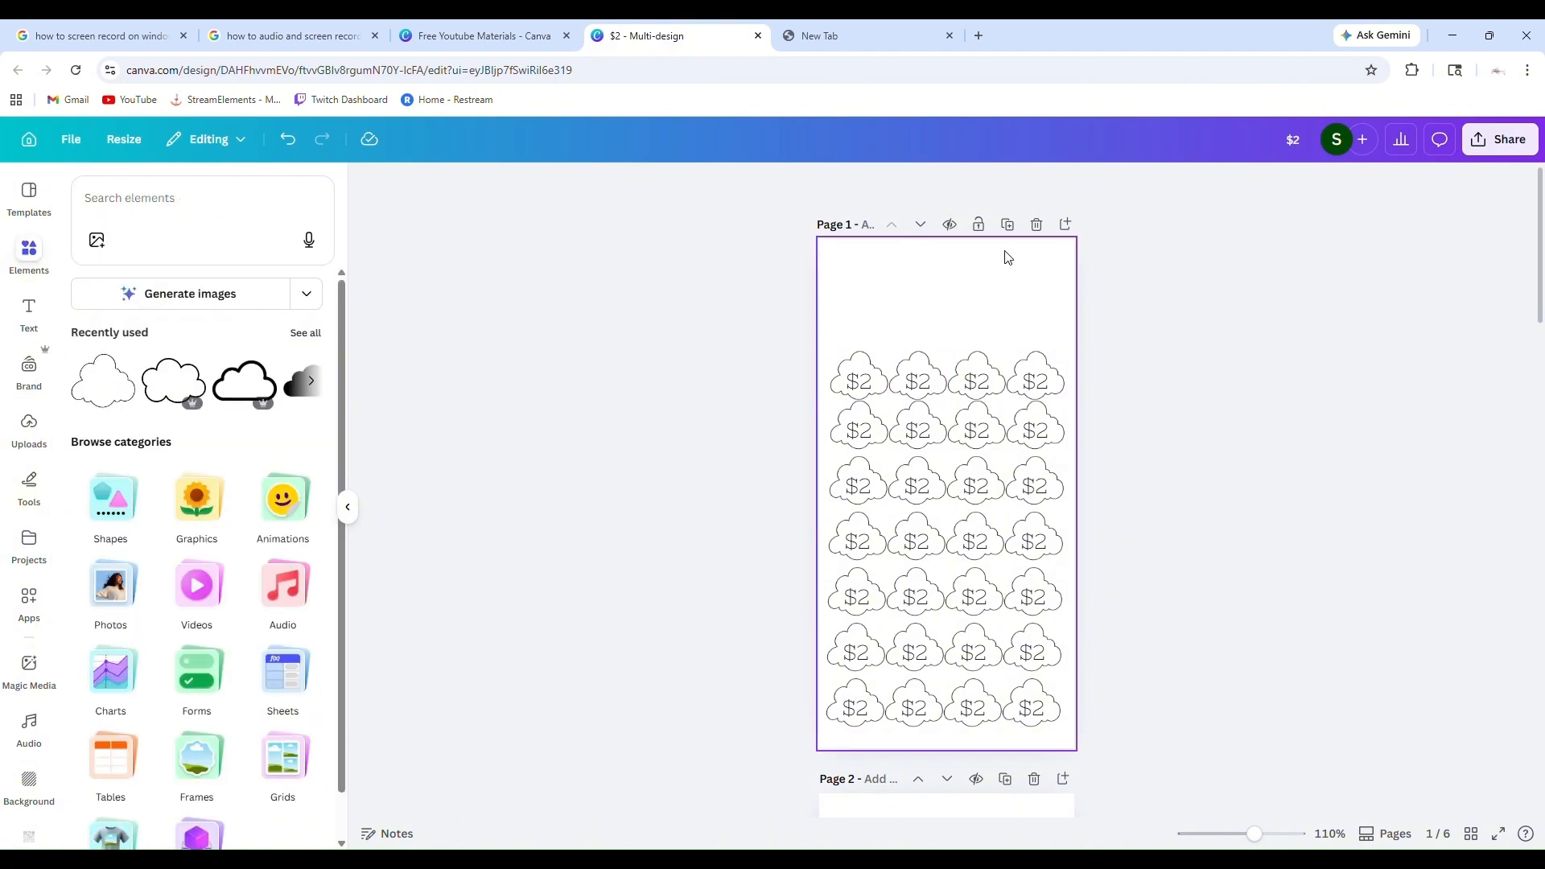
scroll(983, 497, "down", 3)
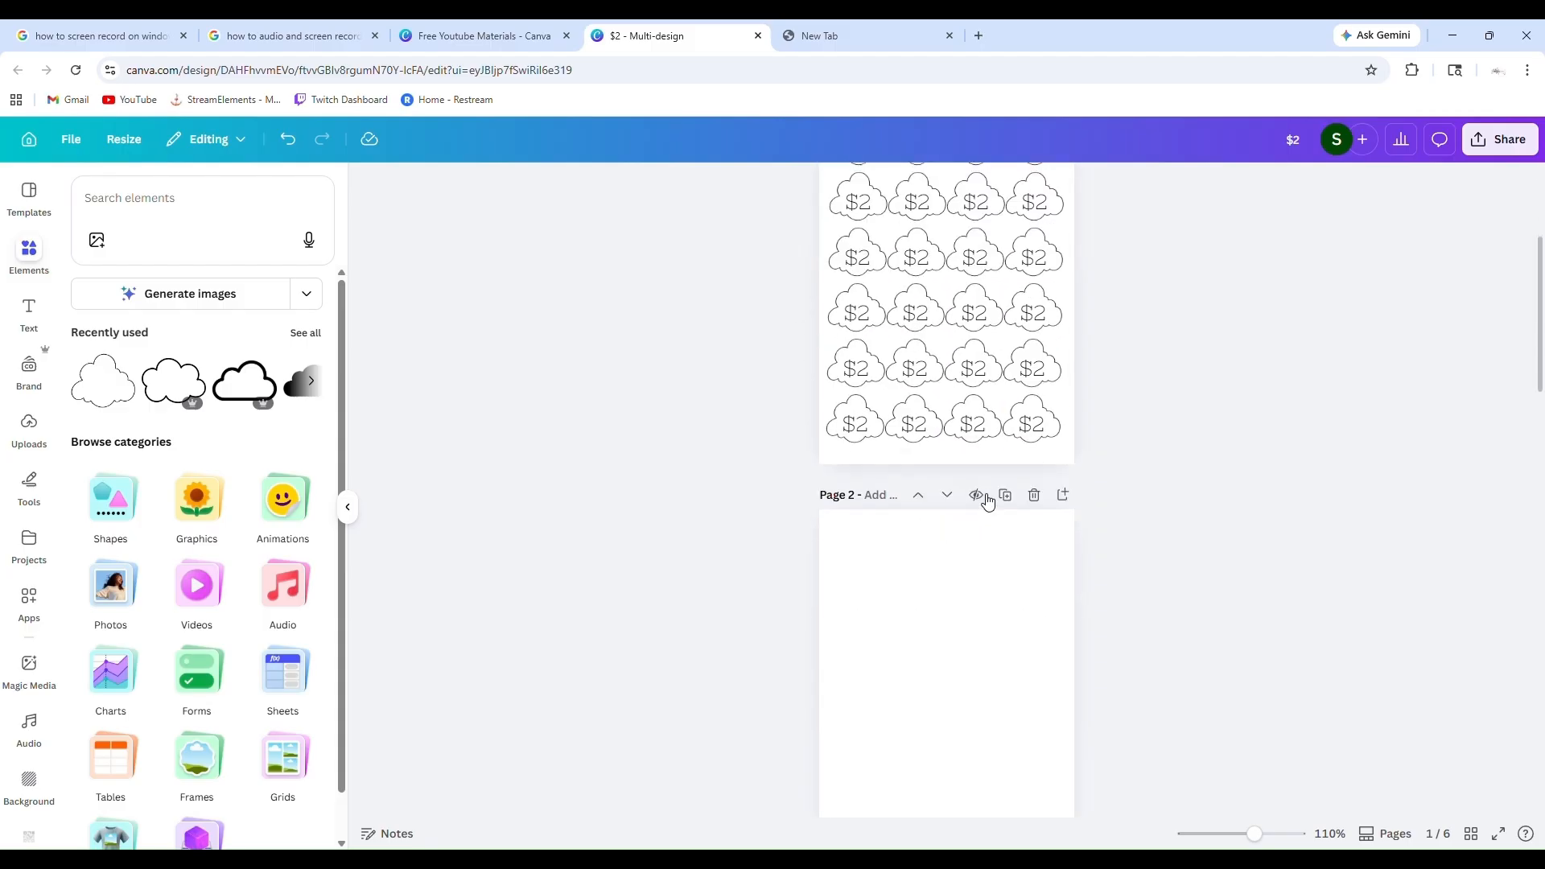
scroll(978, 487, "up", 3)
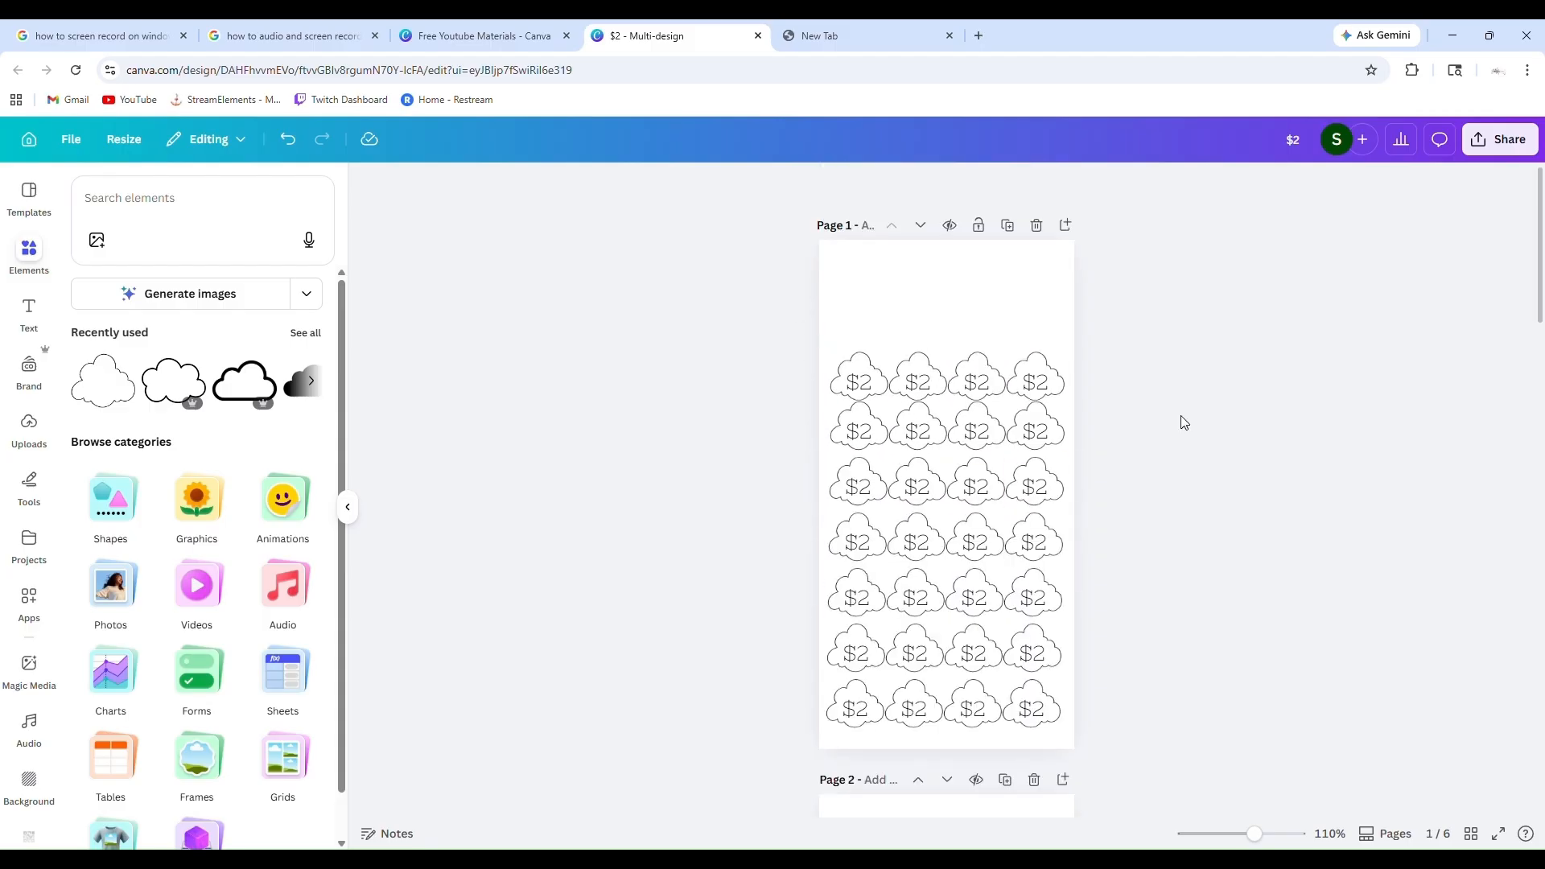
scroll(265, 635, "down", 1)
scroll(270, 660, "up", 1)
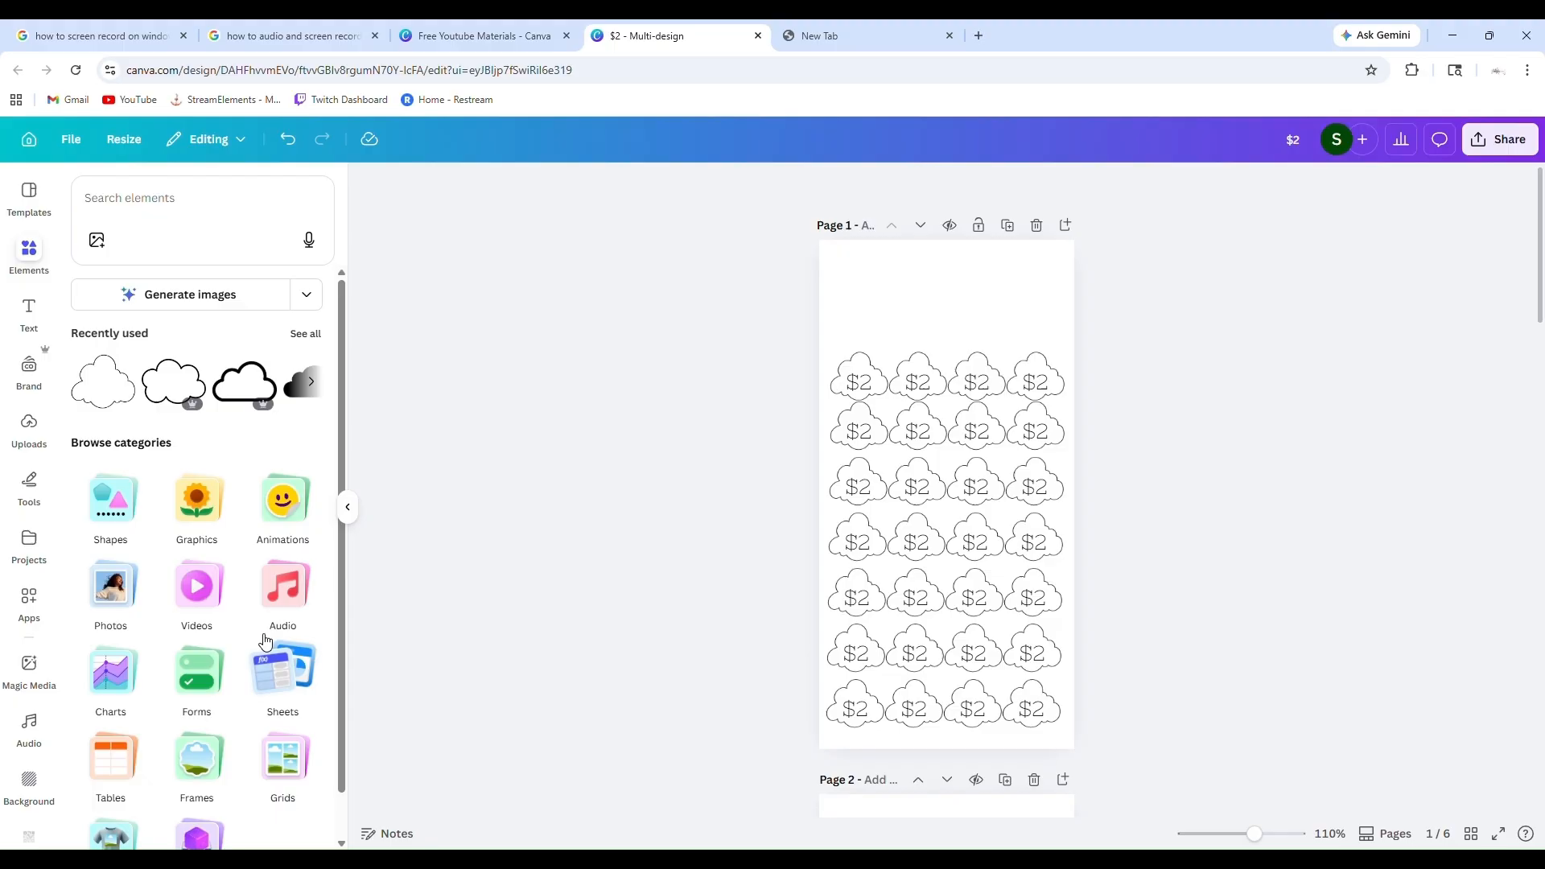
left_click(158, 219)
type("Jesus")
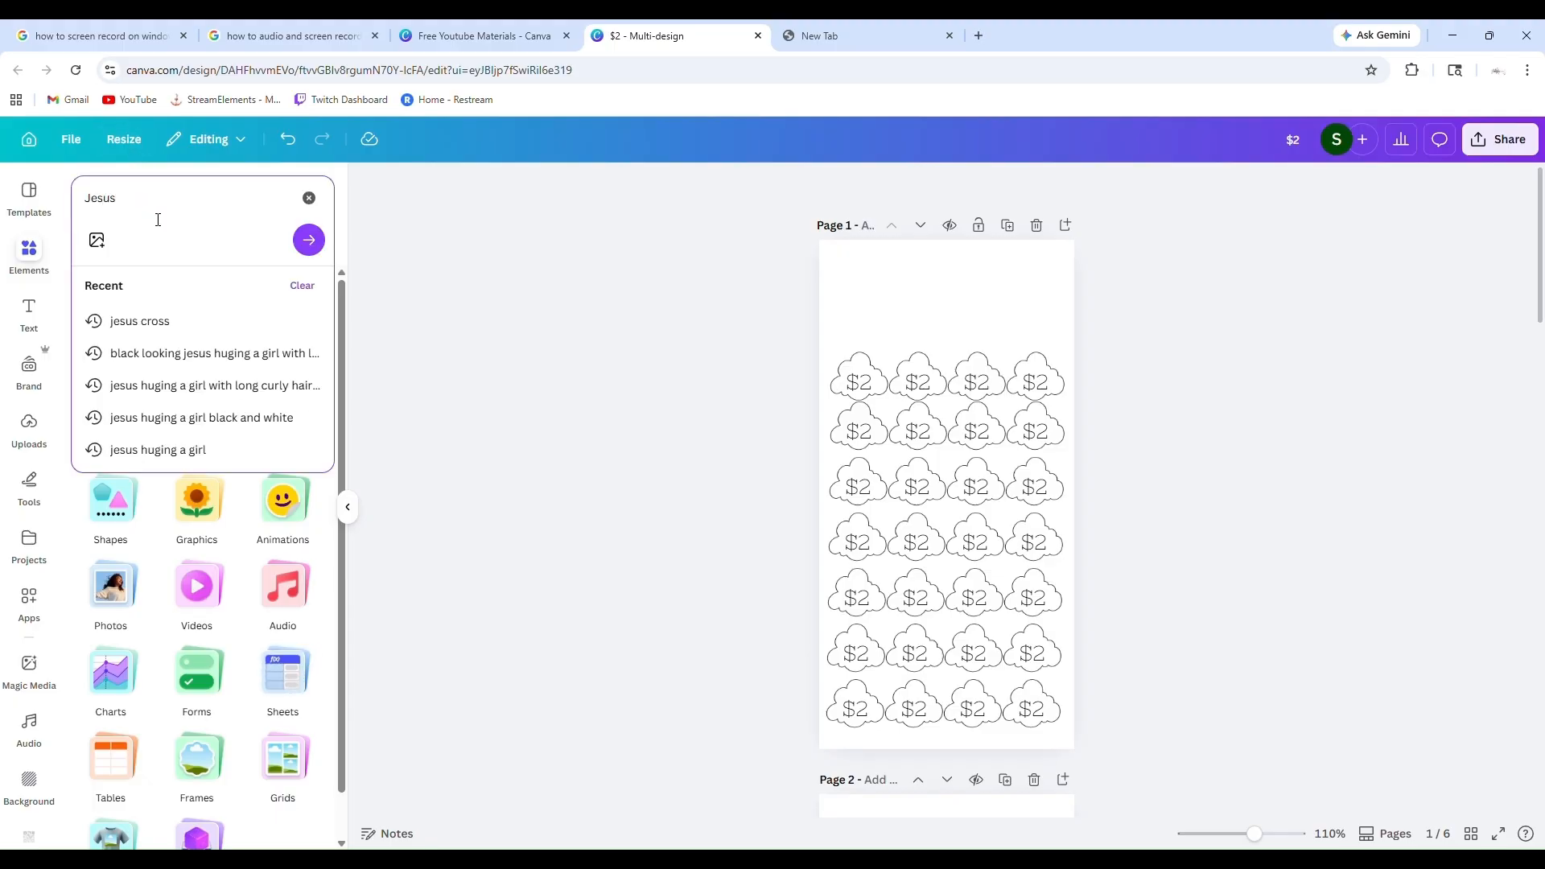
key("Return")
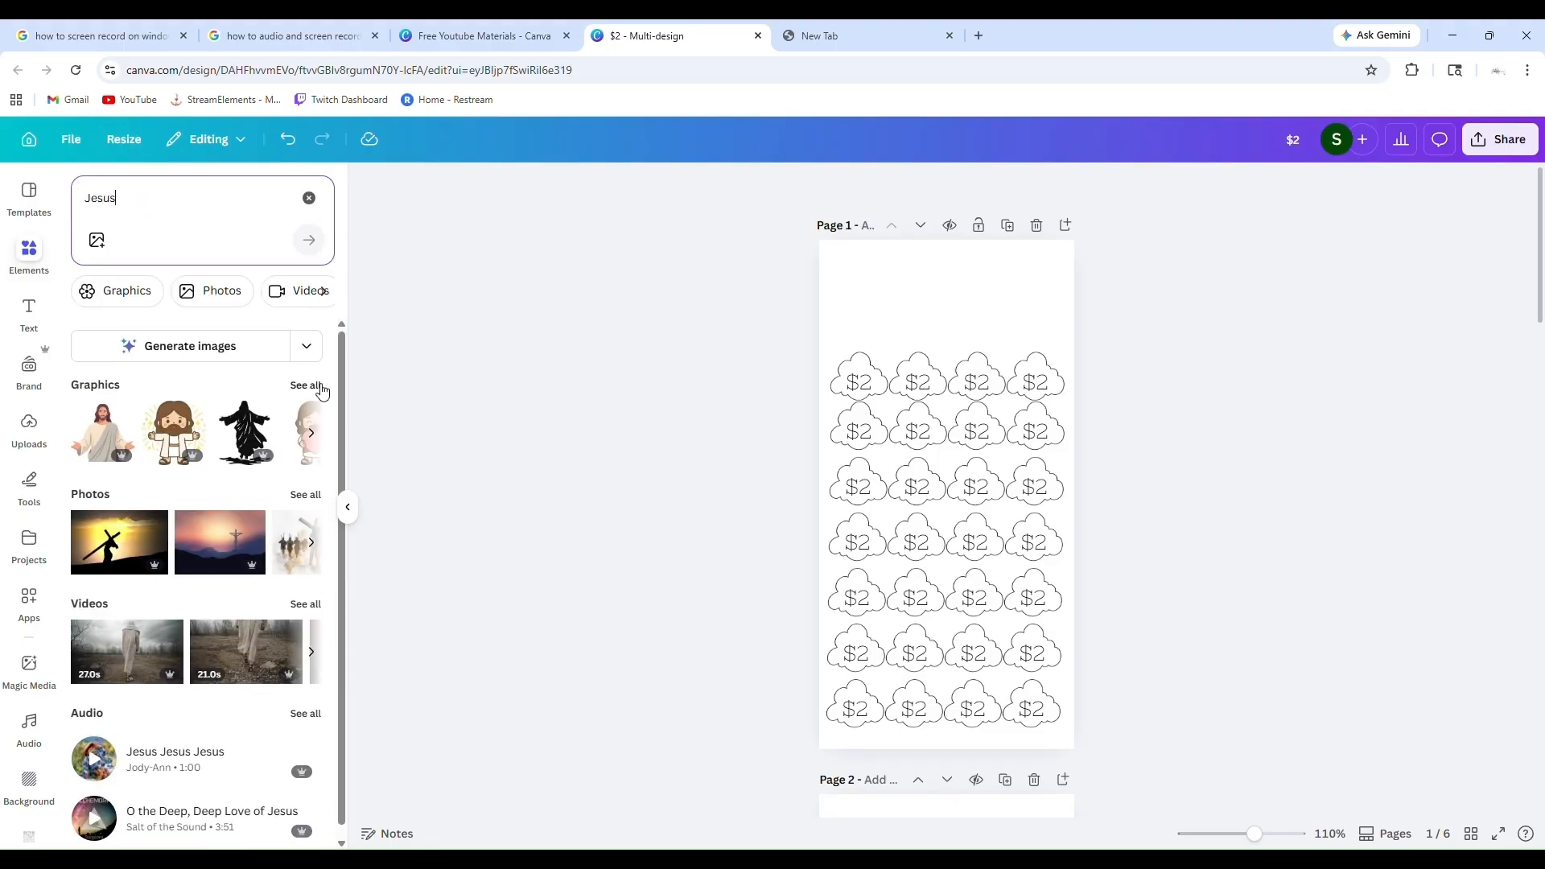
Browse all the Jesus graphics, add the outlined black crown, and place it in page 1's upper-left corner above the clouds
left_click(314, 388)
scroll(240, 539, "down", 10)
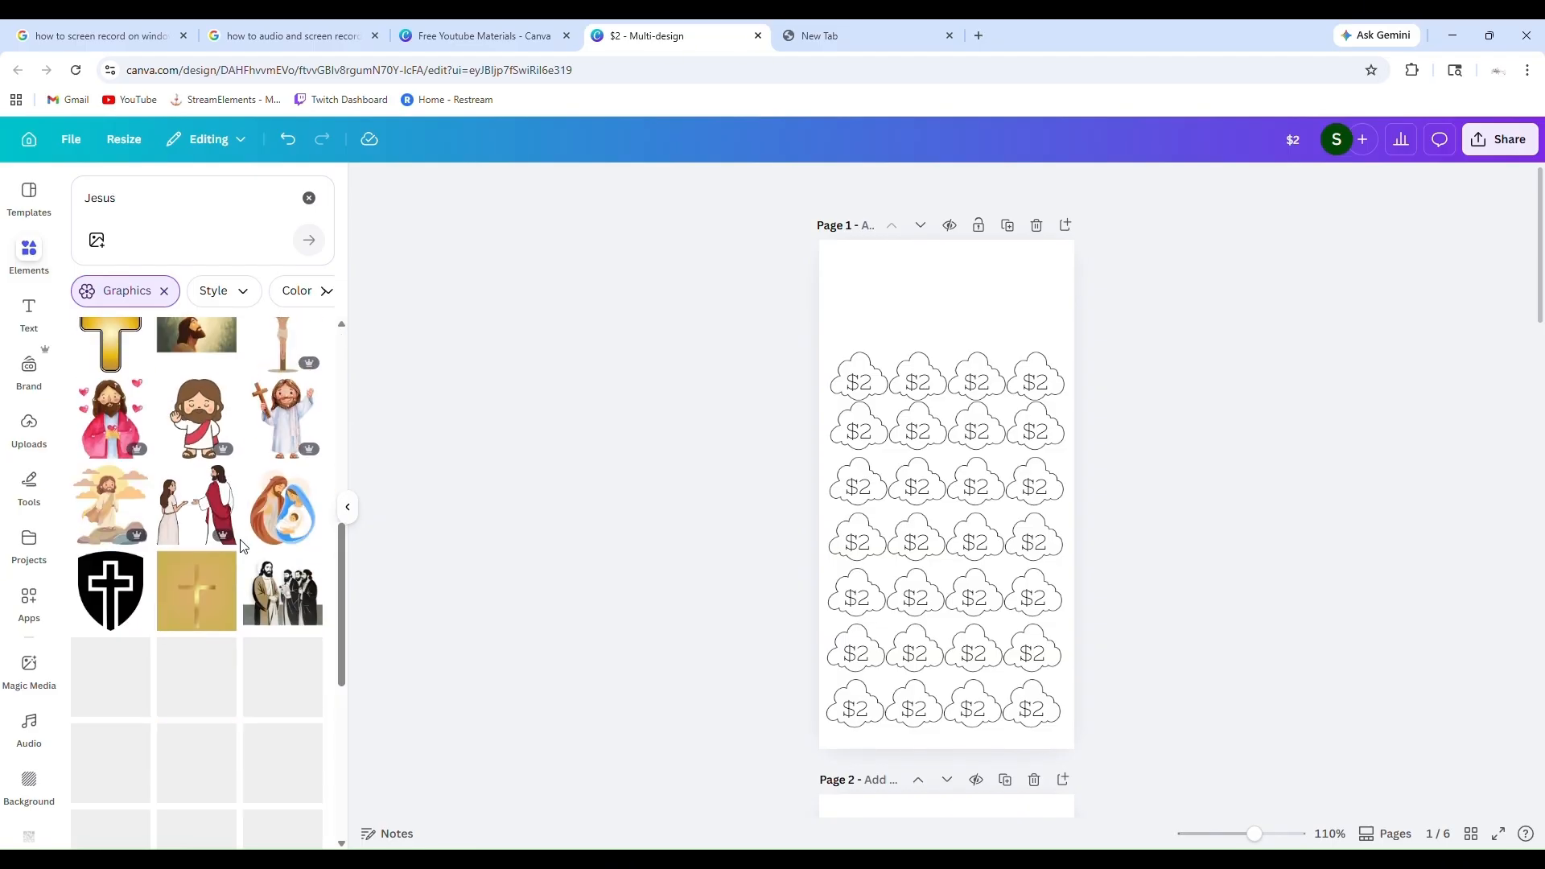
scroll(239, 546, "down", 10)
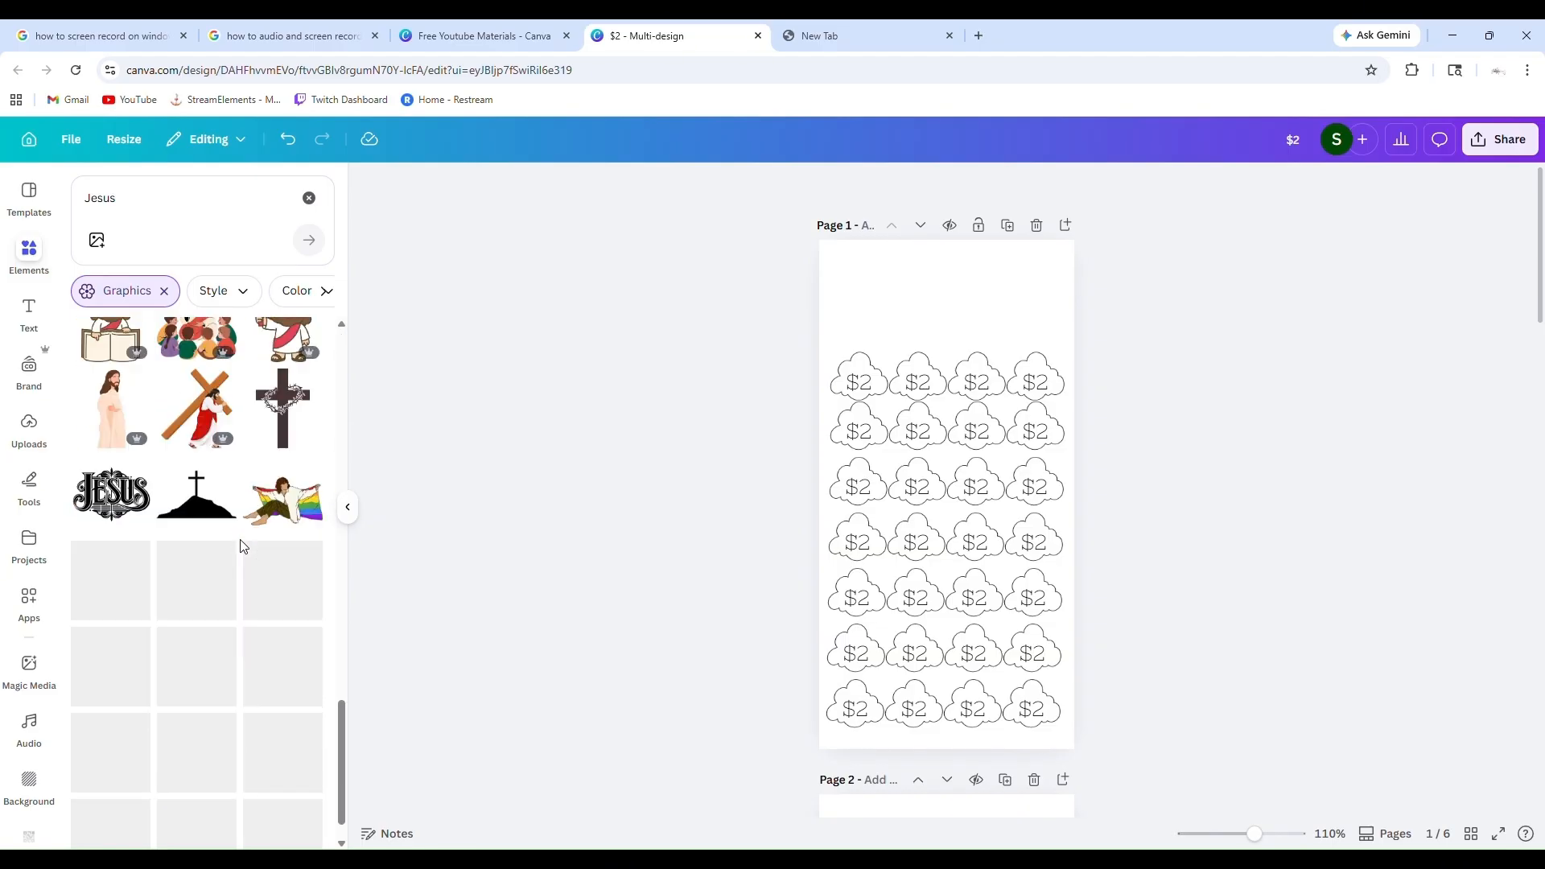
scroll(239, 546, "down", 5)
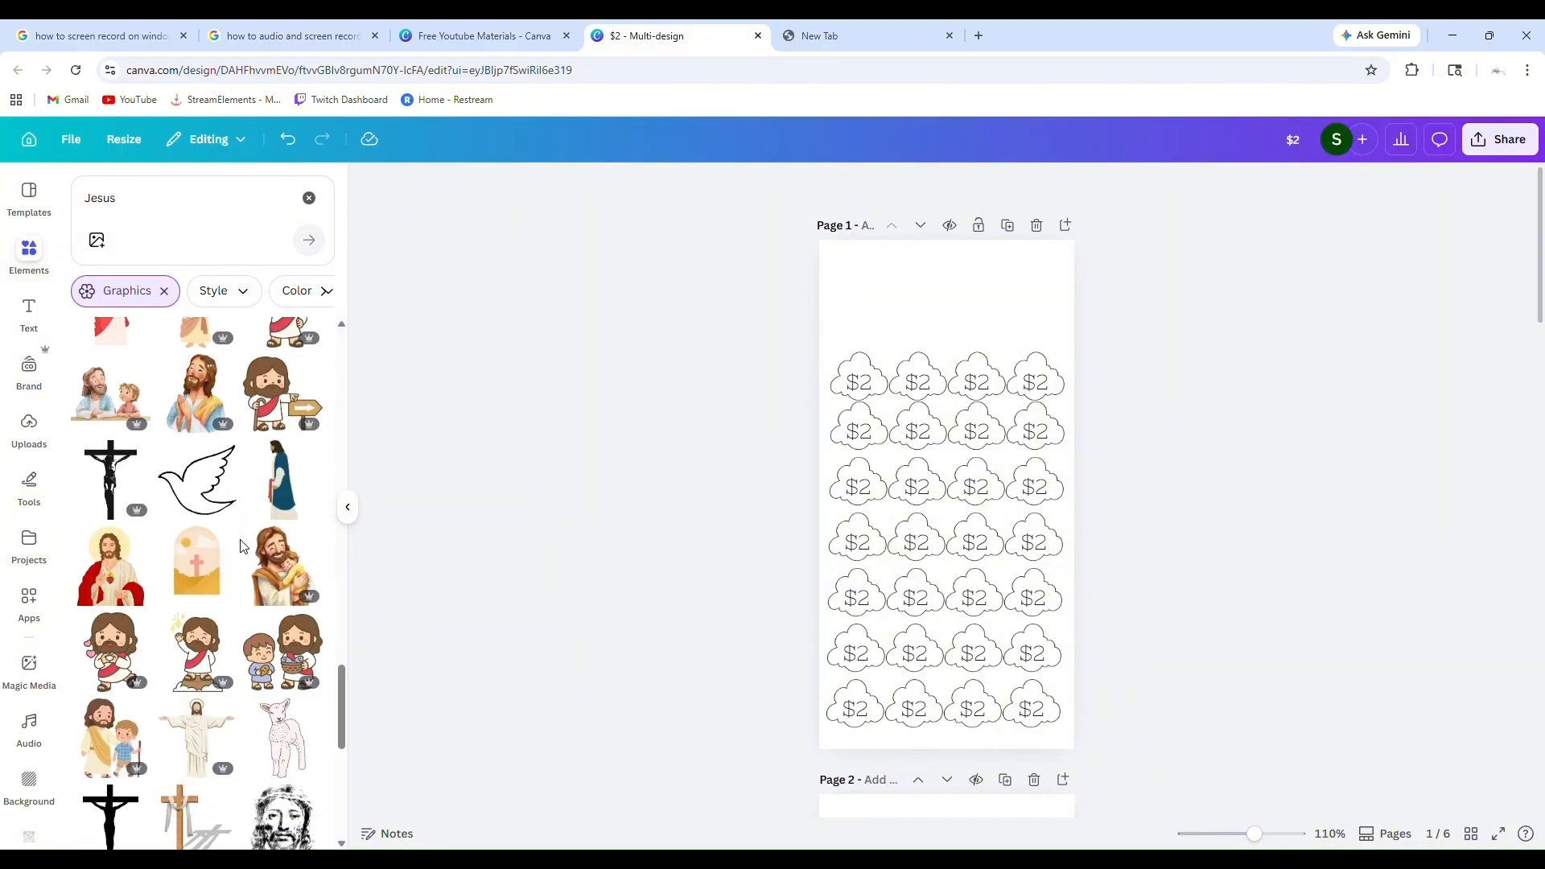
scroll(240, 545, "down", 10)
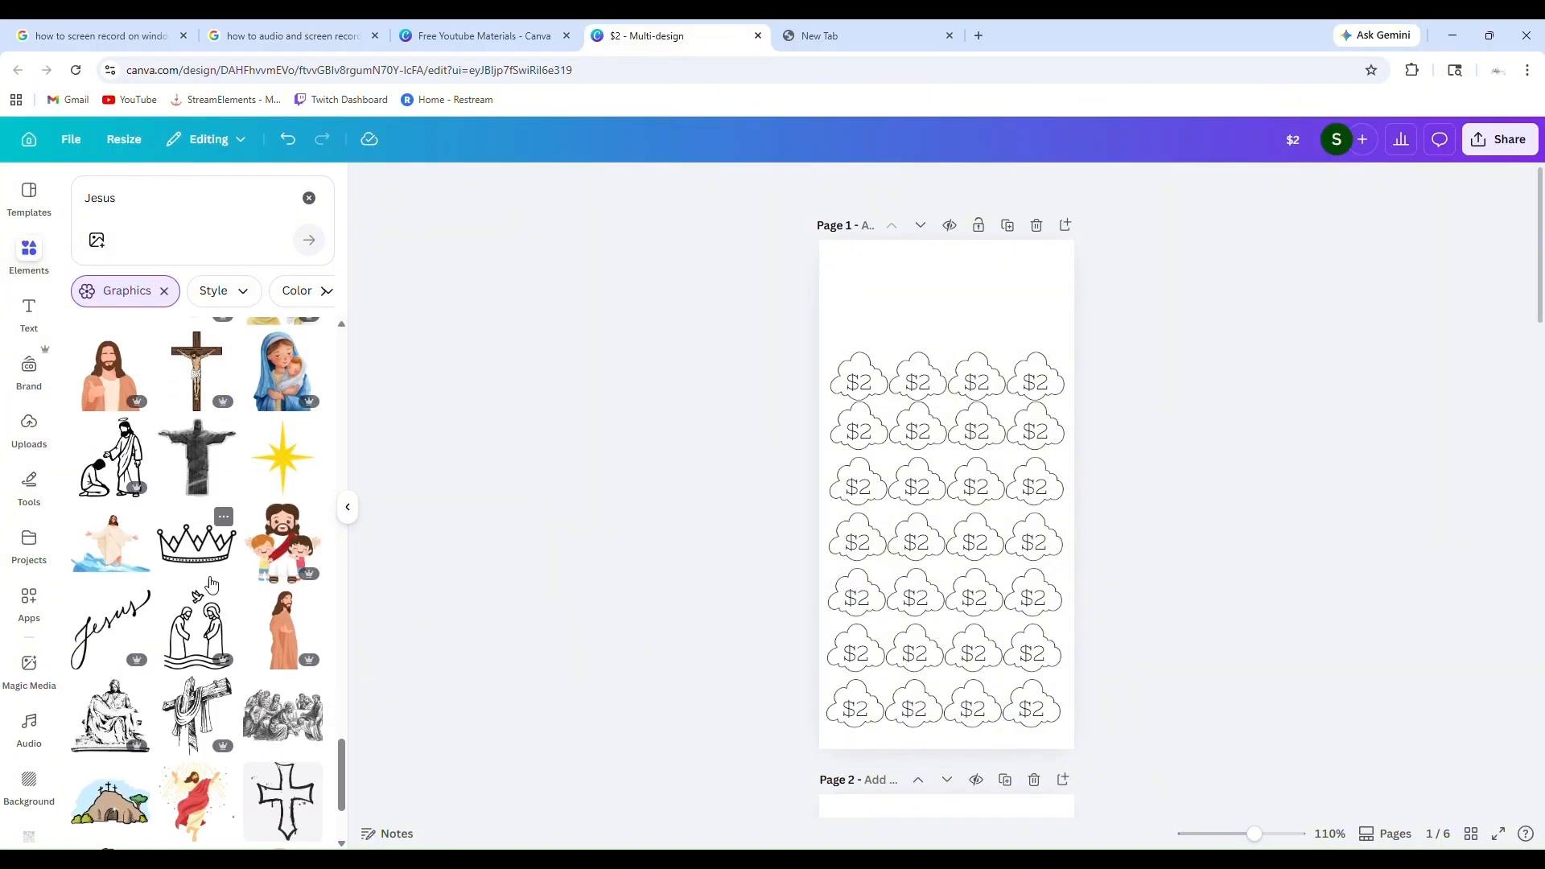
left_click(213, 570)
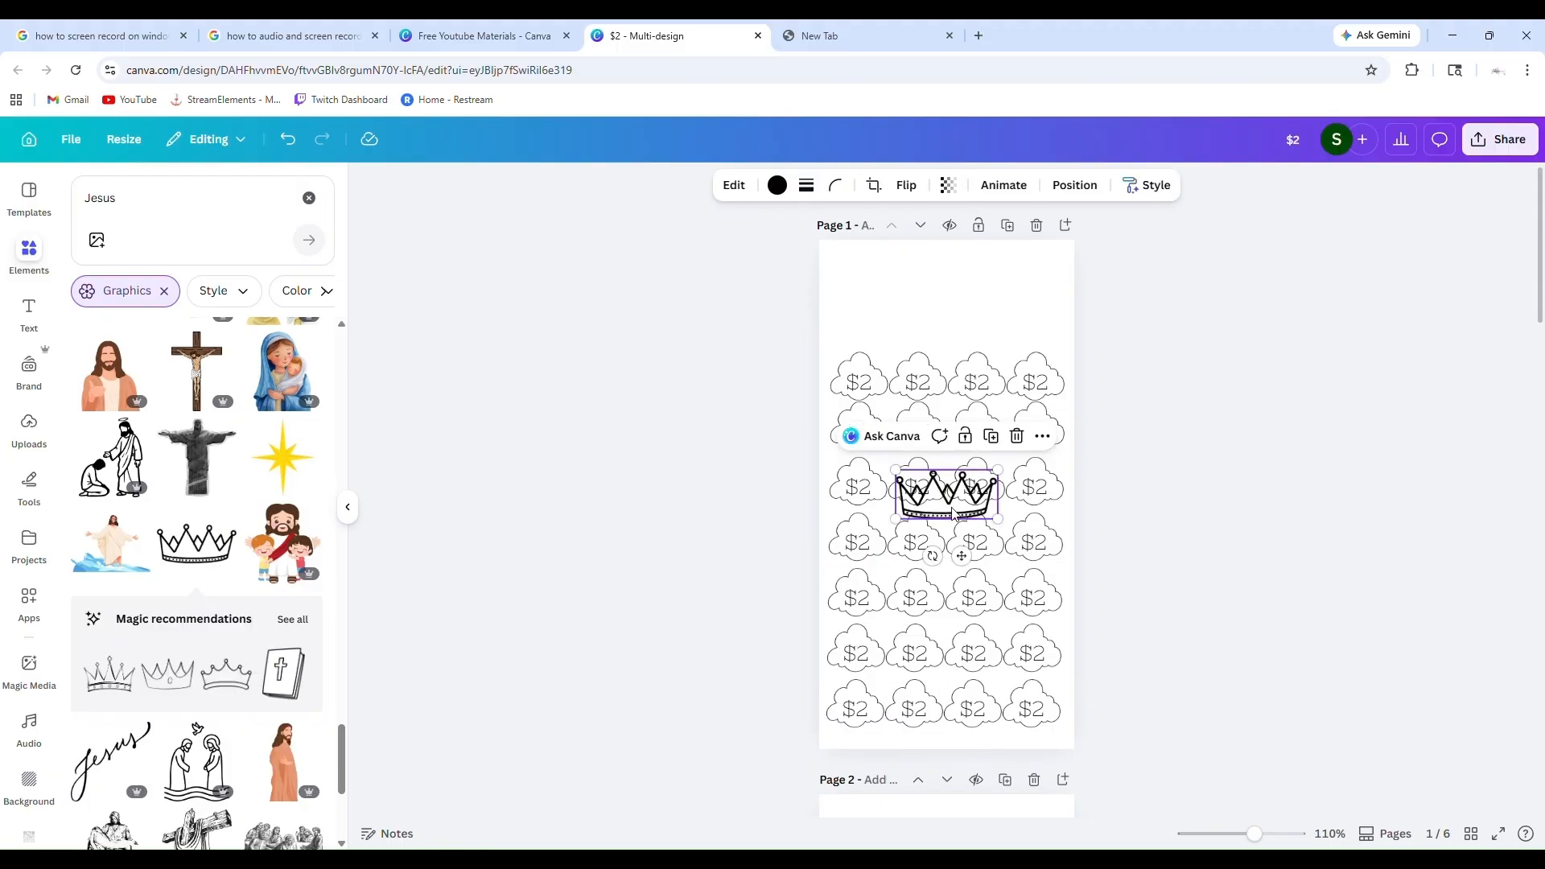
left_click_drag(972, 568, 902, 345)
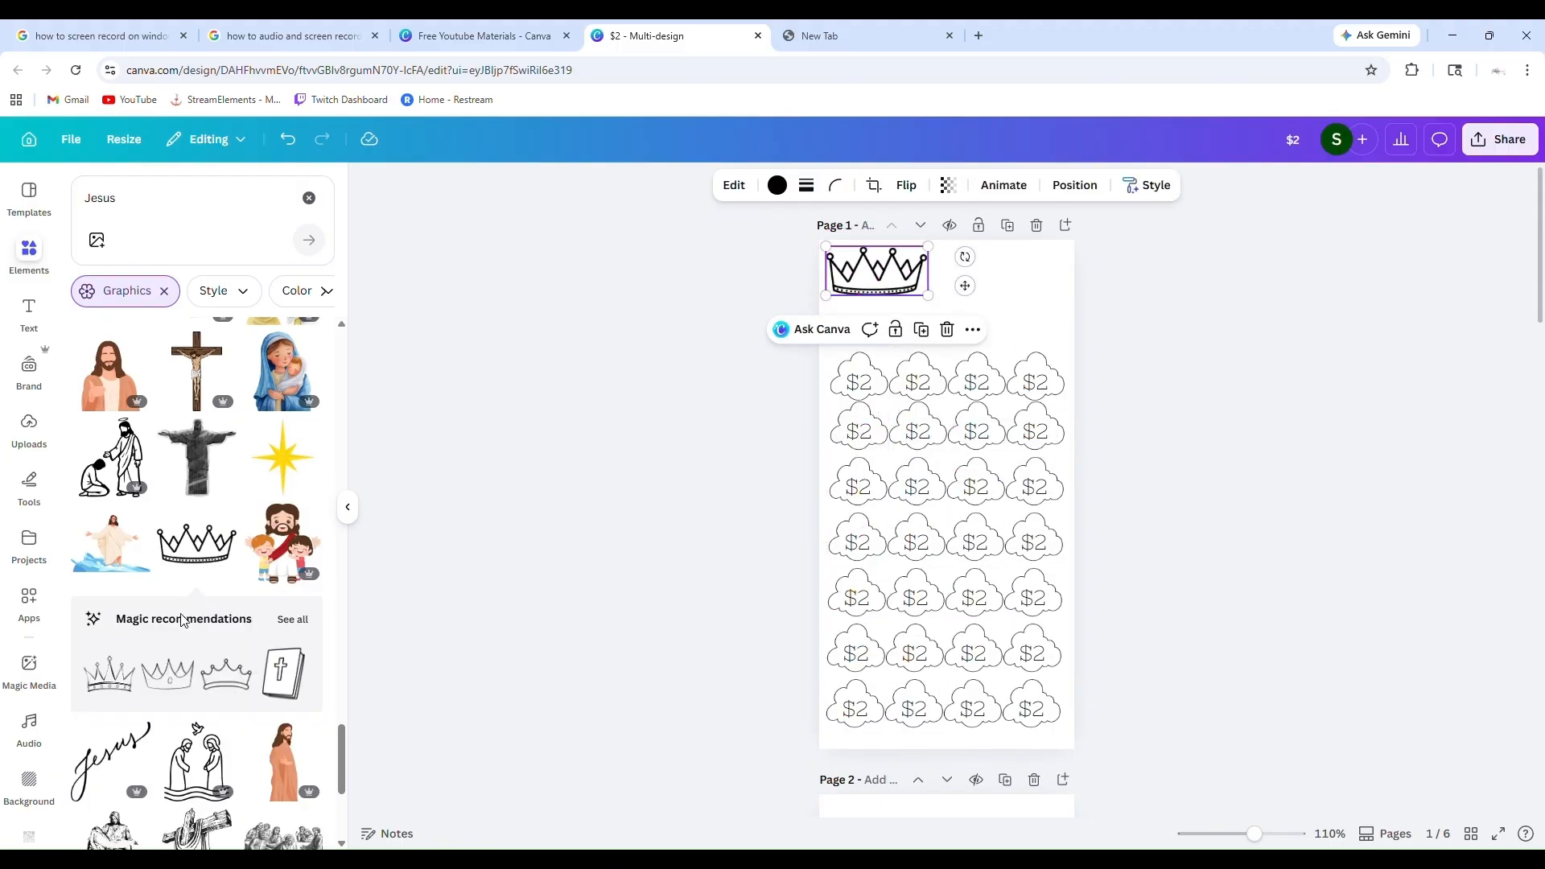
Look through more of the Jesus graphics for another suitable design
scroll(187, 619, "down", 4)
scroll(186, 619, "down", 8)
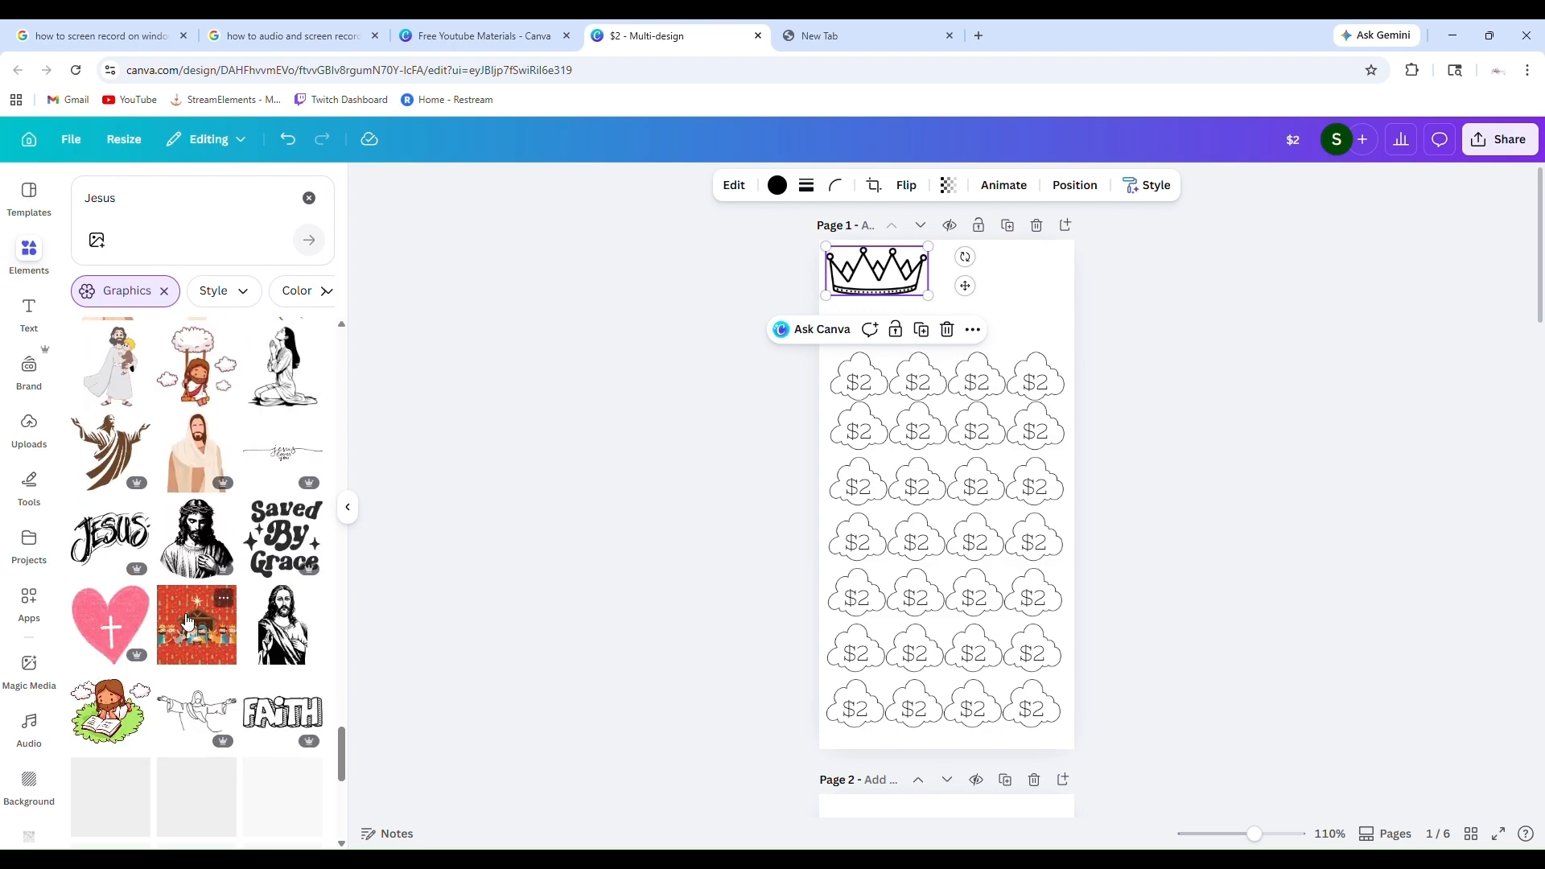
scroll(186, 620, "down", 6)
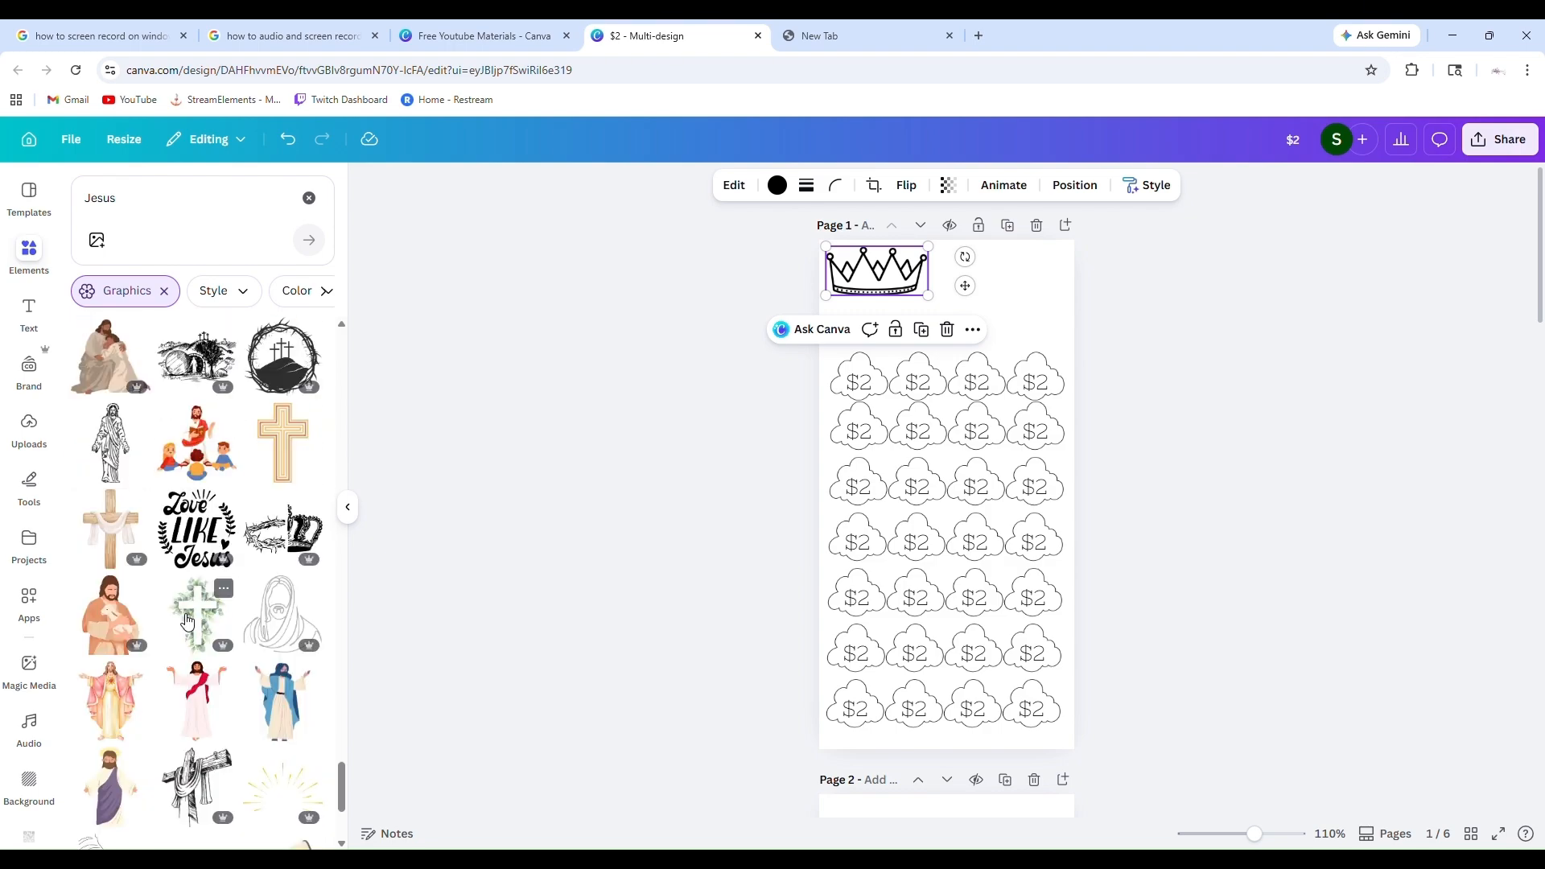
scroll(187, 620, "down", 8)
scroll(187, 620, "down", 8)
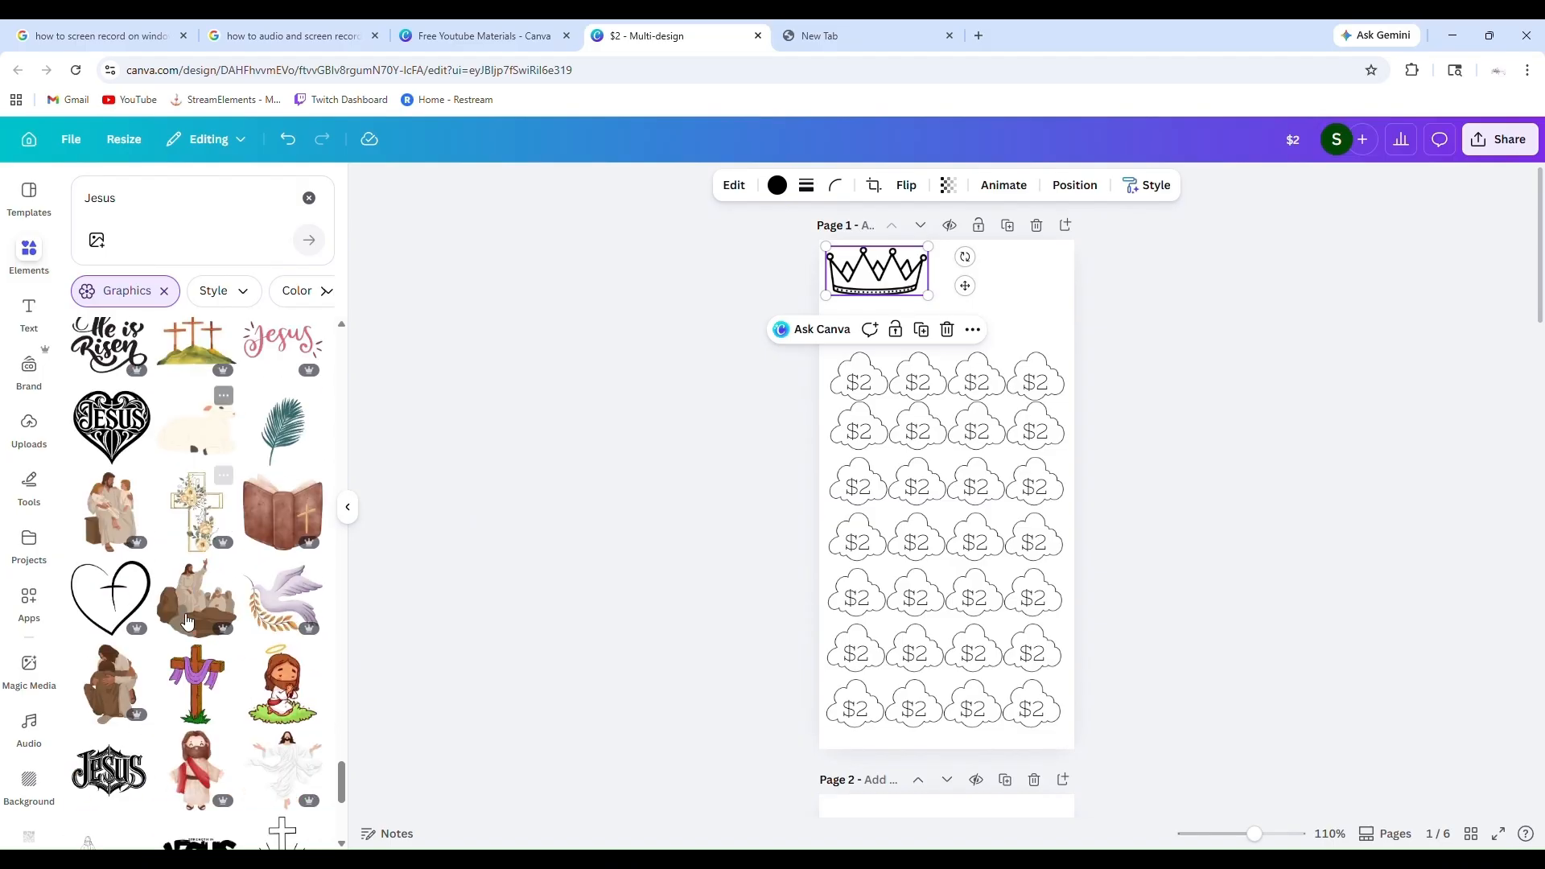
scroll(187, 620, "down", 8)
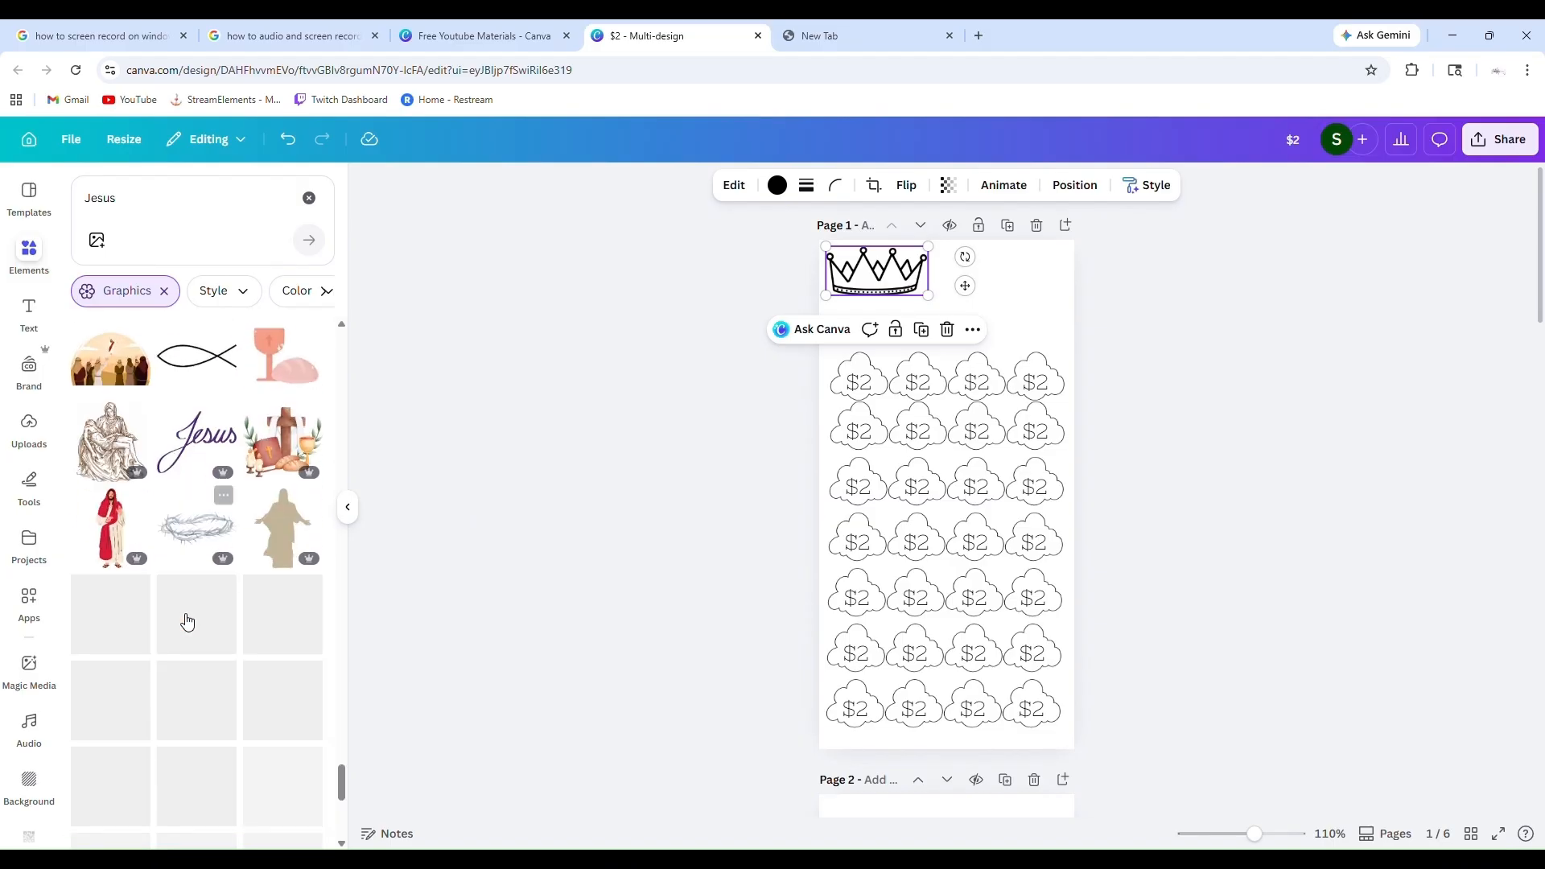
scroll(180, 614, "up", 15)
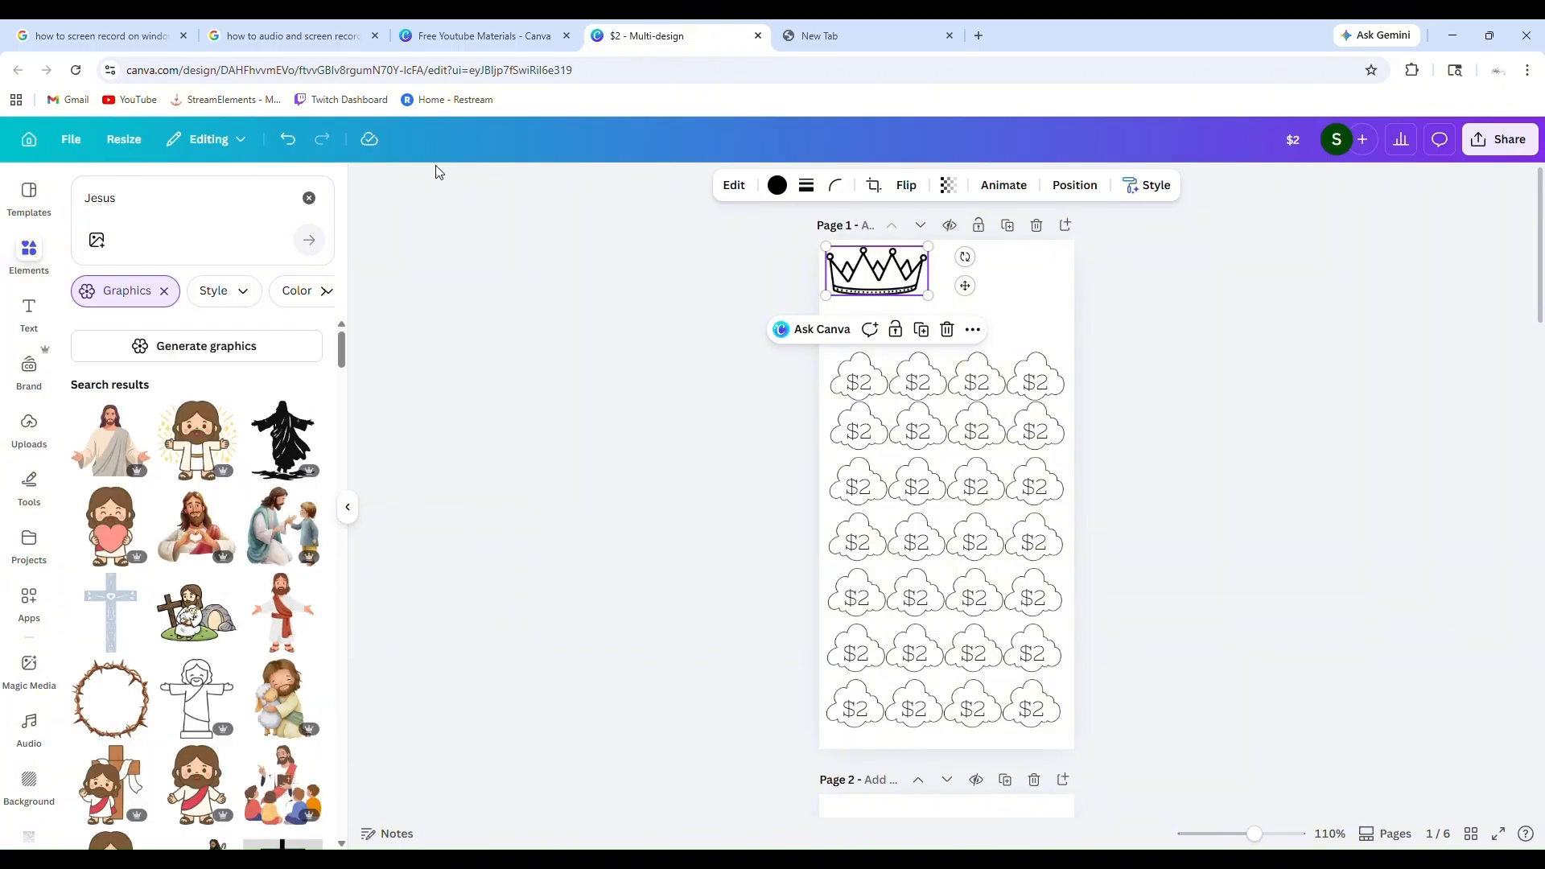
Add a heading reading "Jesus" on page 1, widened to span the cloud rows and placed between the crown and the first row
left_click(29, 310)
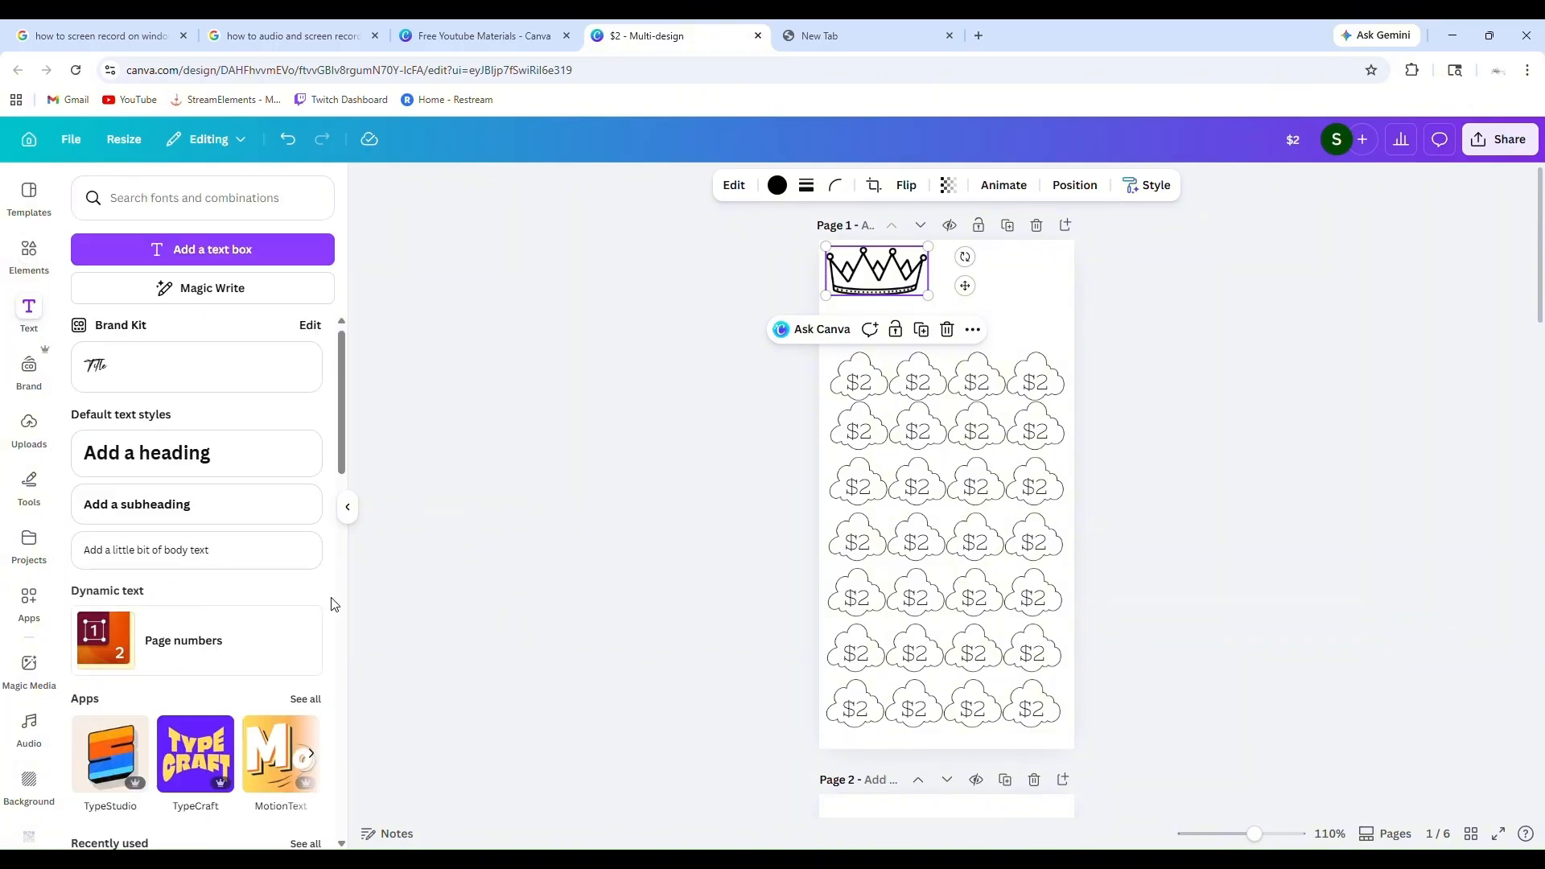
left_click(169, 462)
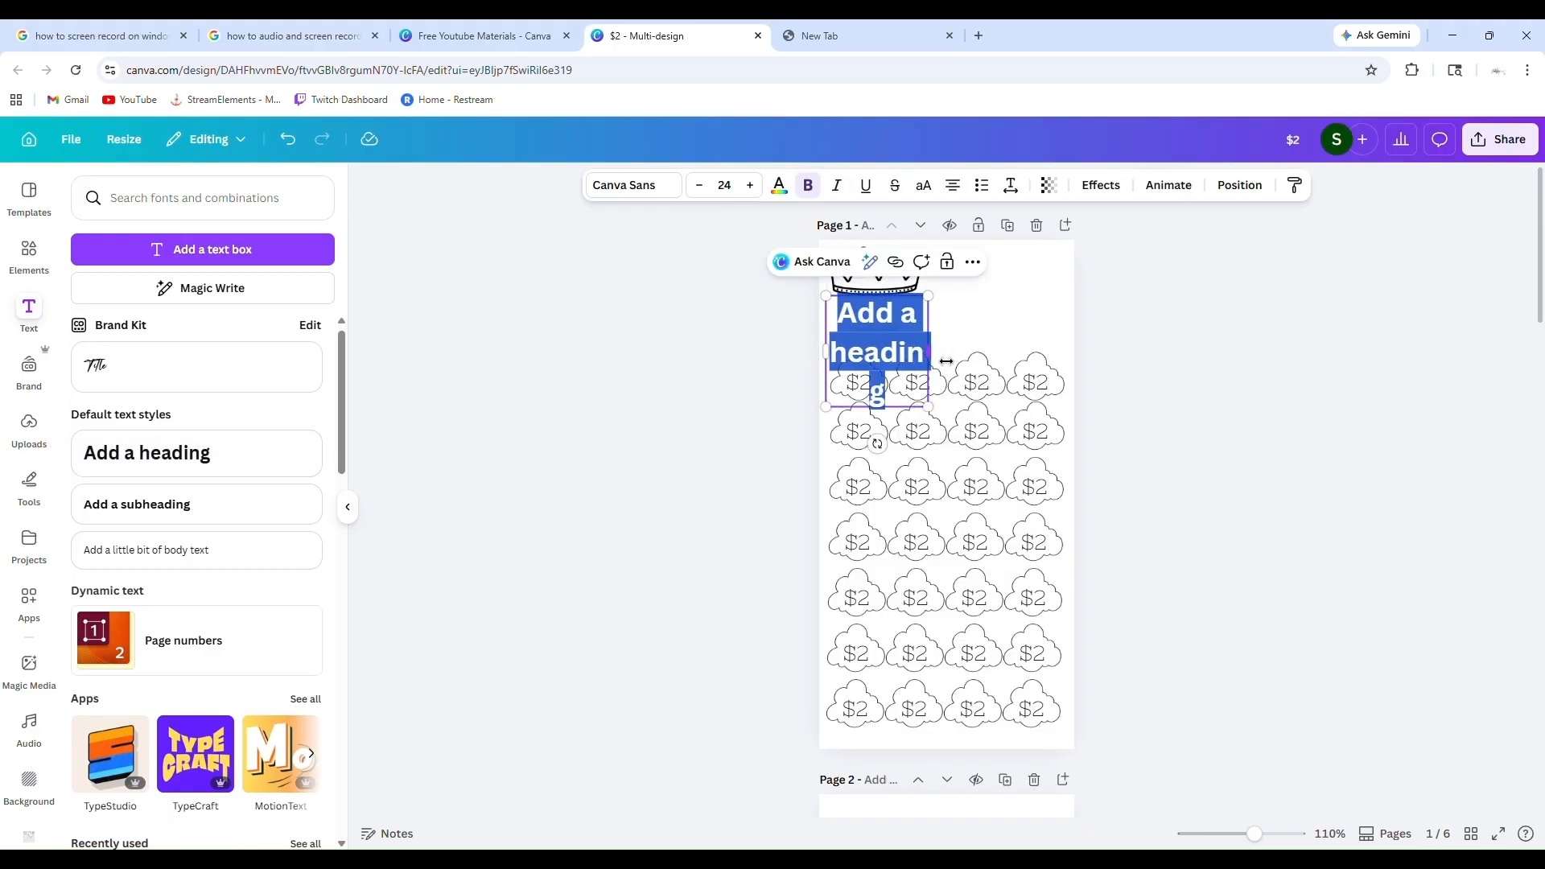
left_click_drag(929, 351, 1075, 320)
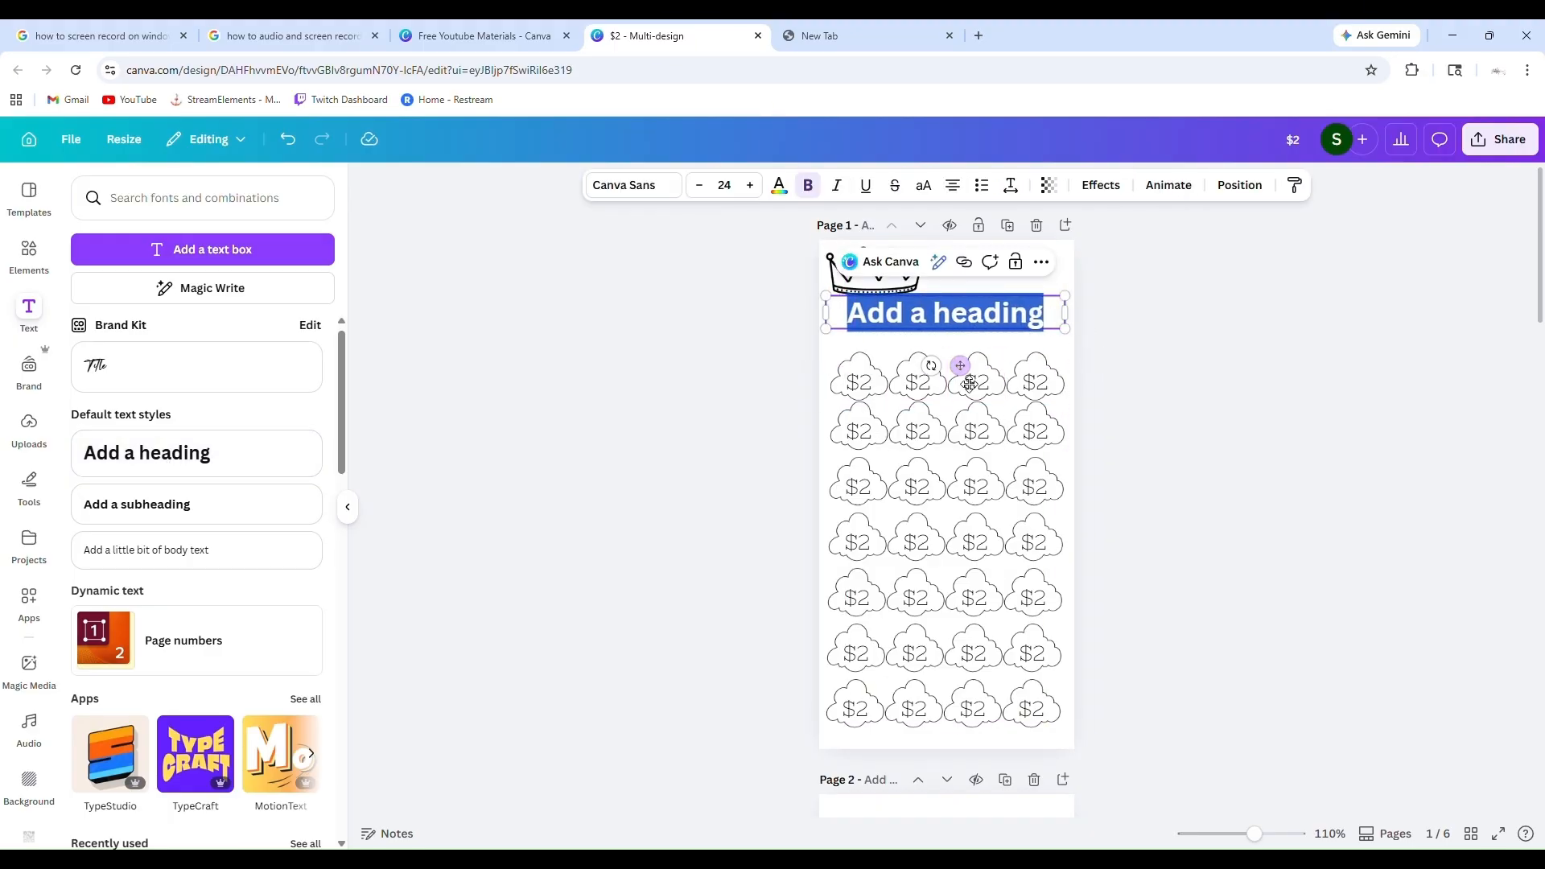
left_click_drag(963, 370, 969, 386)
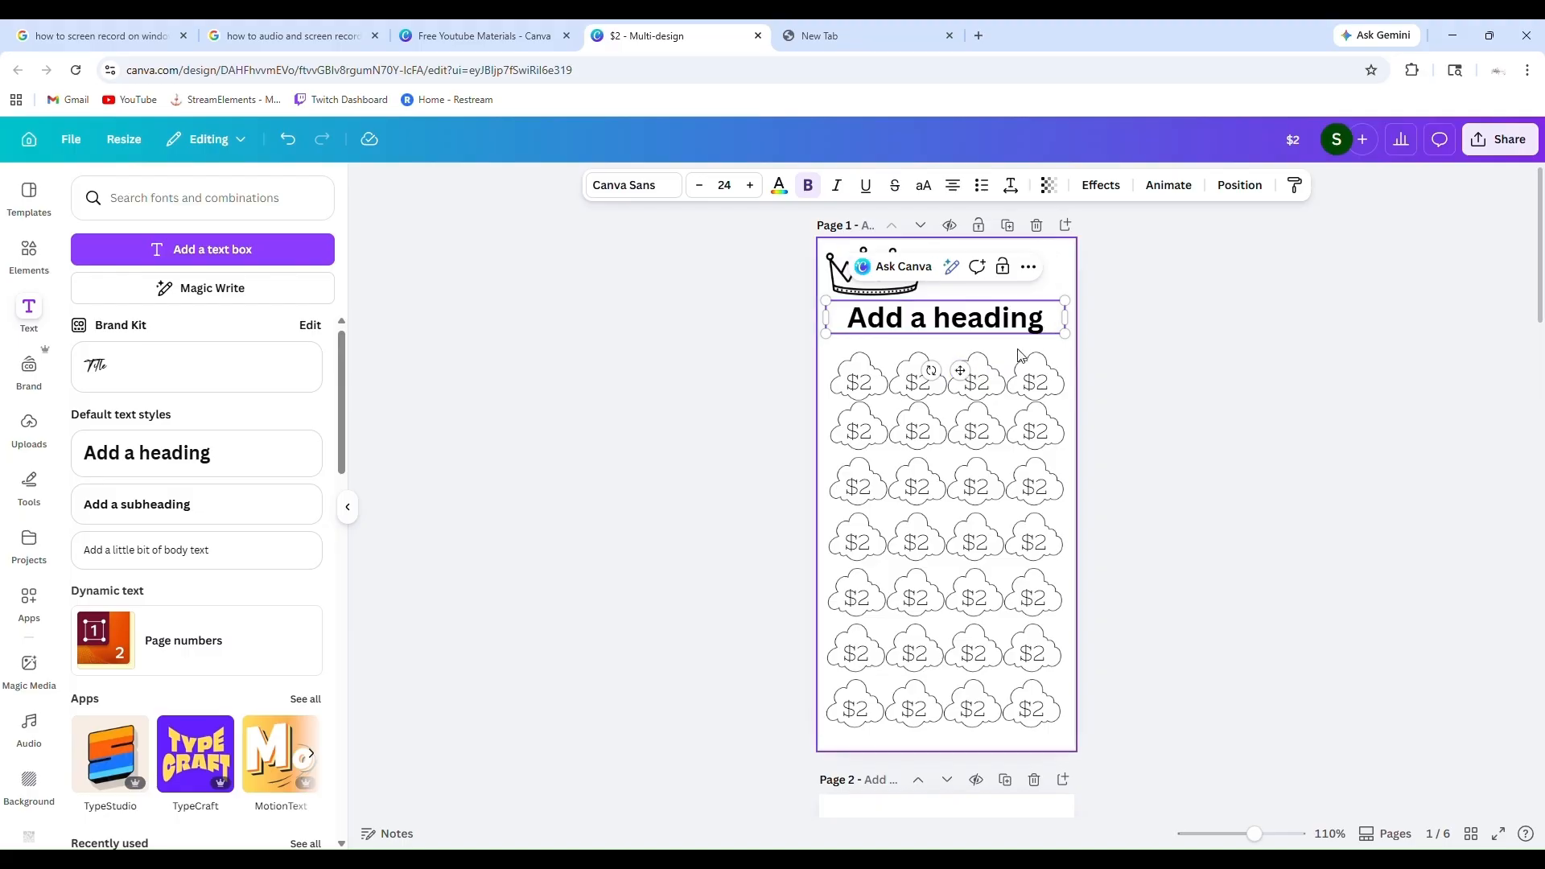
key("BackSpace")
key("BackSpace")
key("BackSpace")
key("BackSpace")
key("BackSpace")
key("BackSpace")
key("BackSpace")
key("BackSpace")
key("BackSpace")
key("BackSpace")
key("BackSpace")
key("BackSpace")
key("BackSpace")
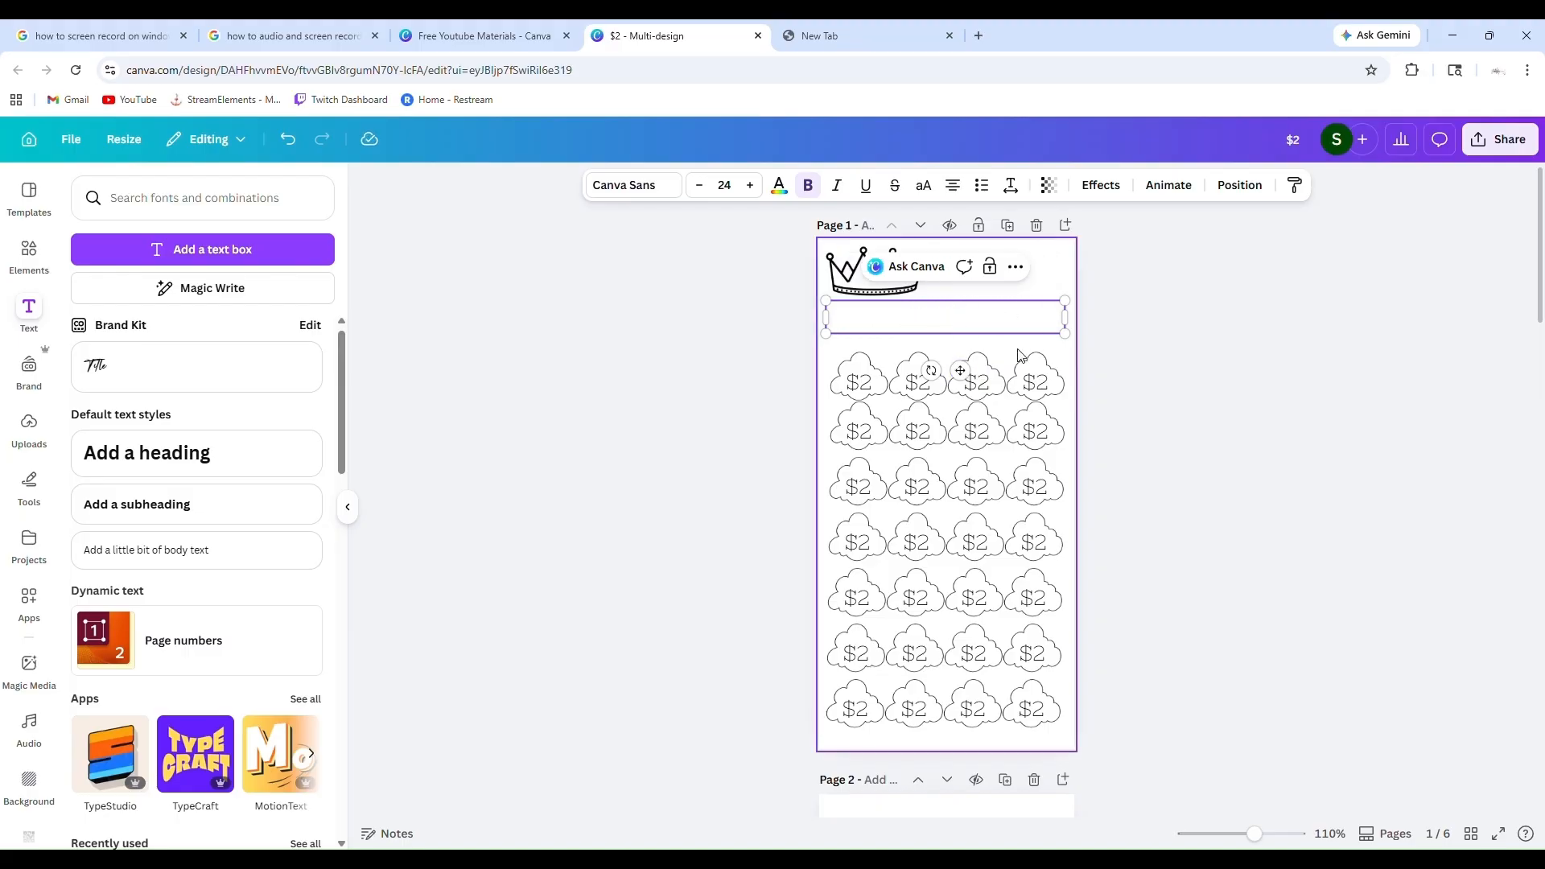
type("Jesus")
Try the Horizon, Fredoka, Hangyaboly and Brick Sans fonts on the Jesus heading, and discard a stray paragraph text box
left_click_drag(995, 330, 900, 320)
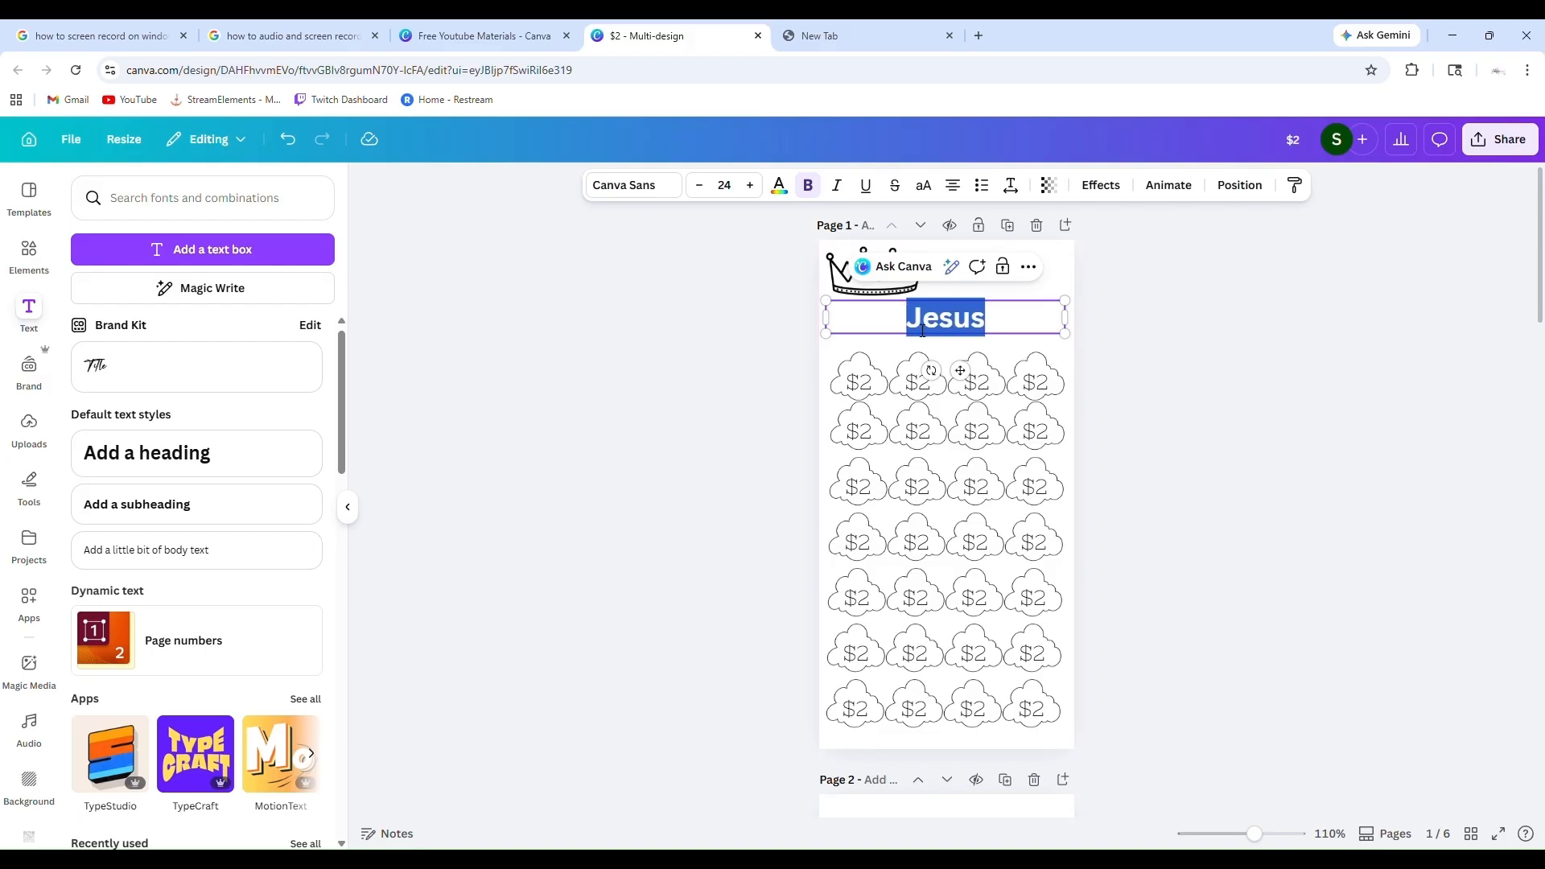
left_click(663, 188)
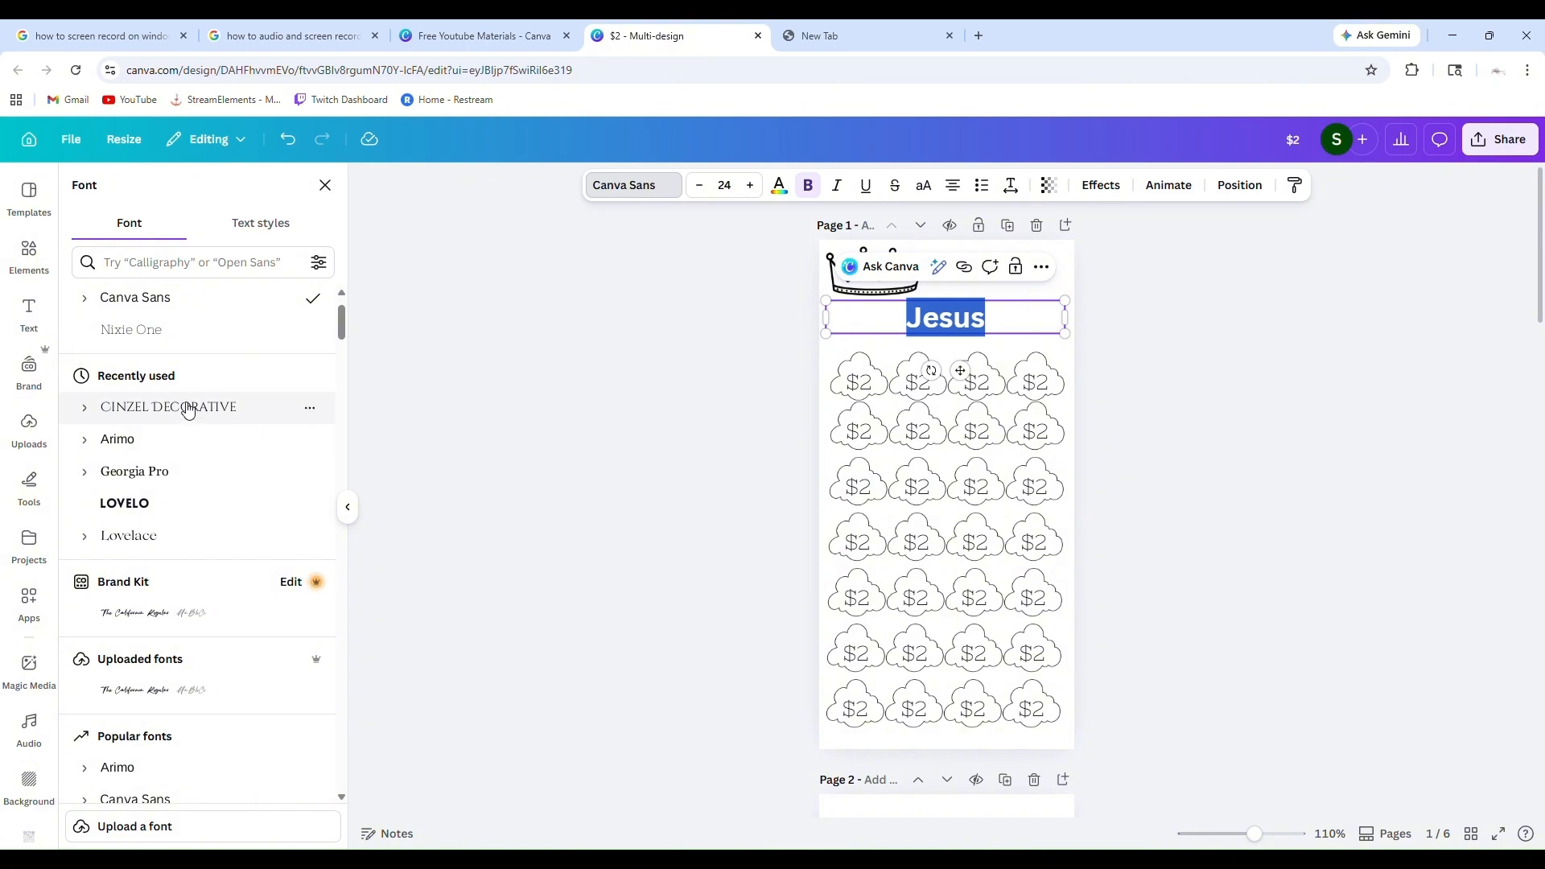
scroll(187, 410, "down", 10)
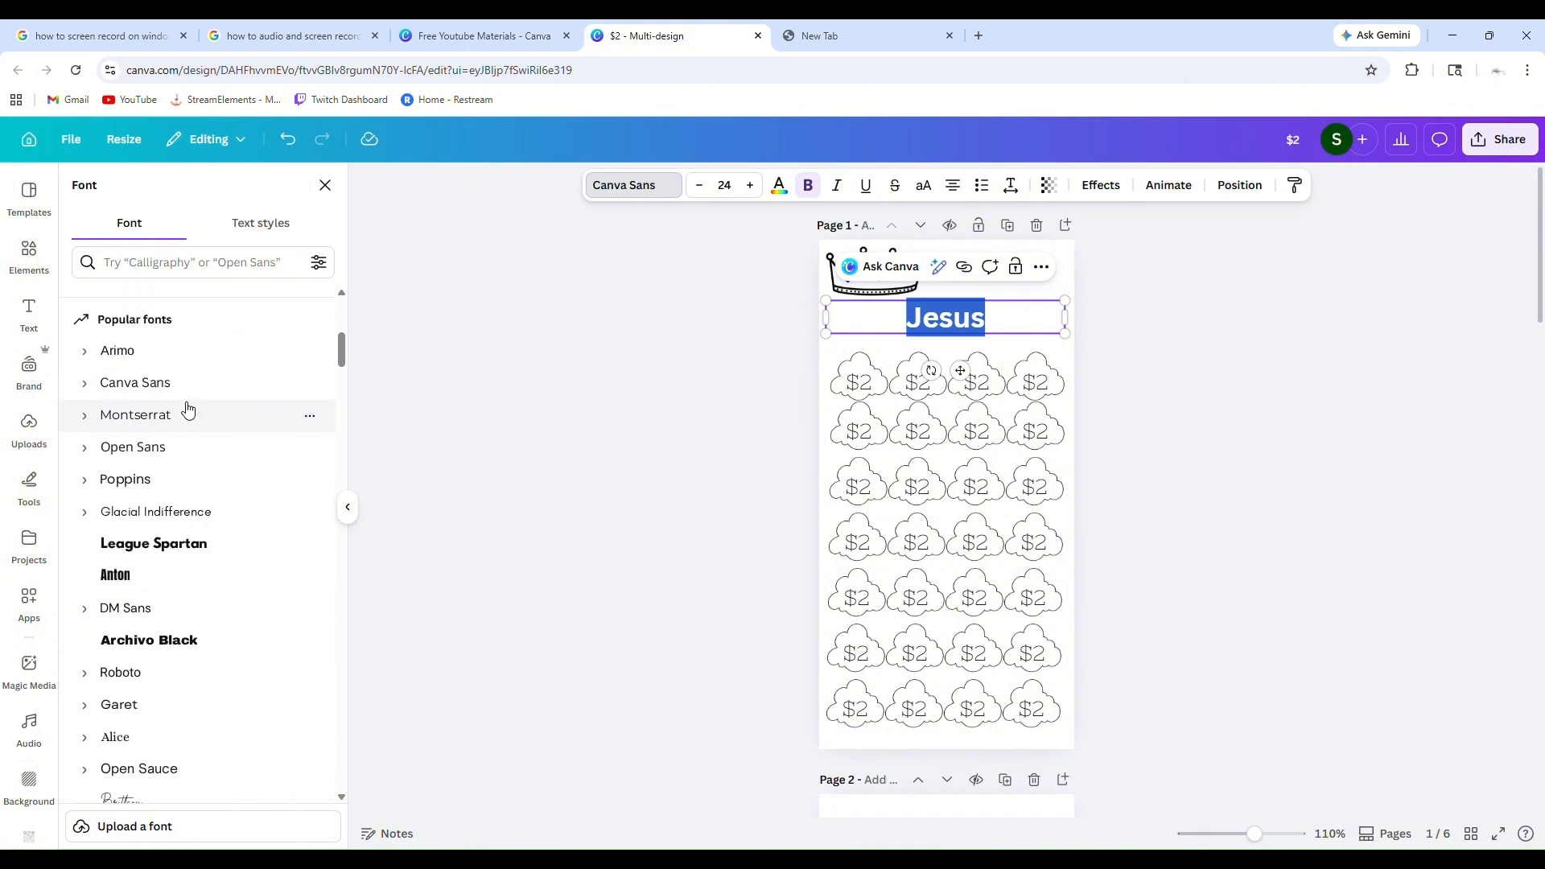
scroll(188, 410, "down", 5)
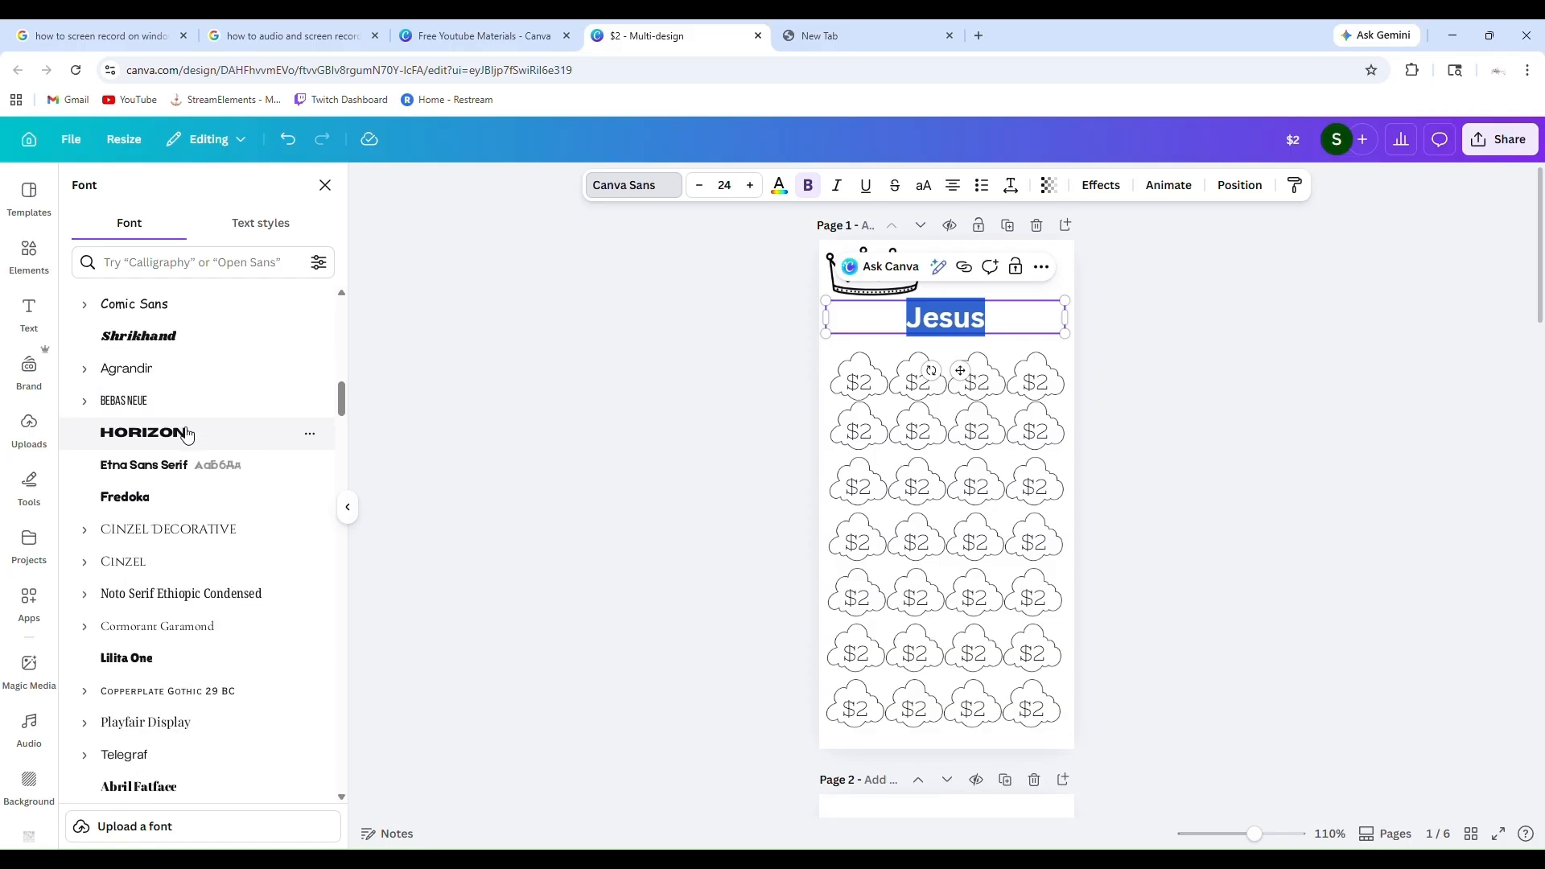
left_click(187, 435)
left_click(191, 500)
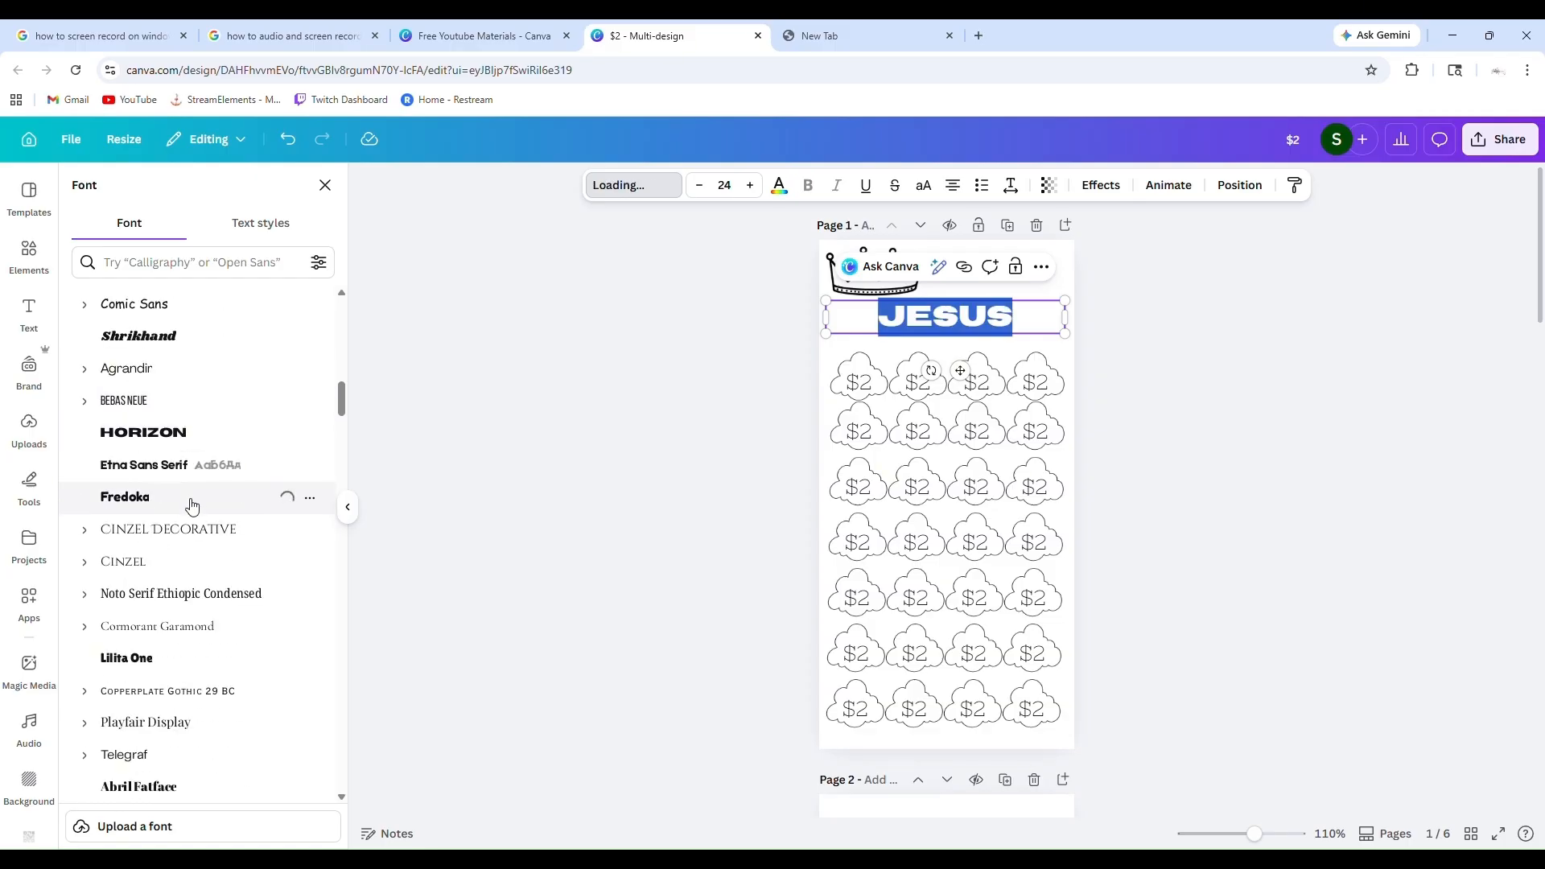
scroll(192, 505, "down", 6)
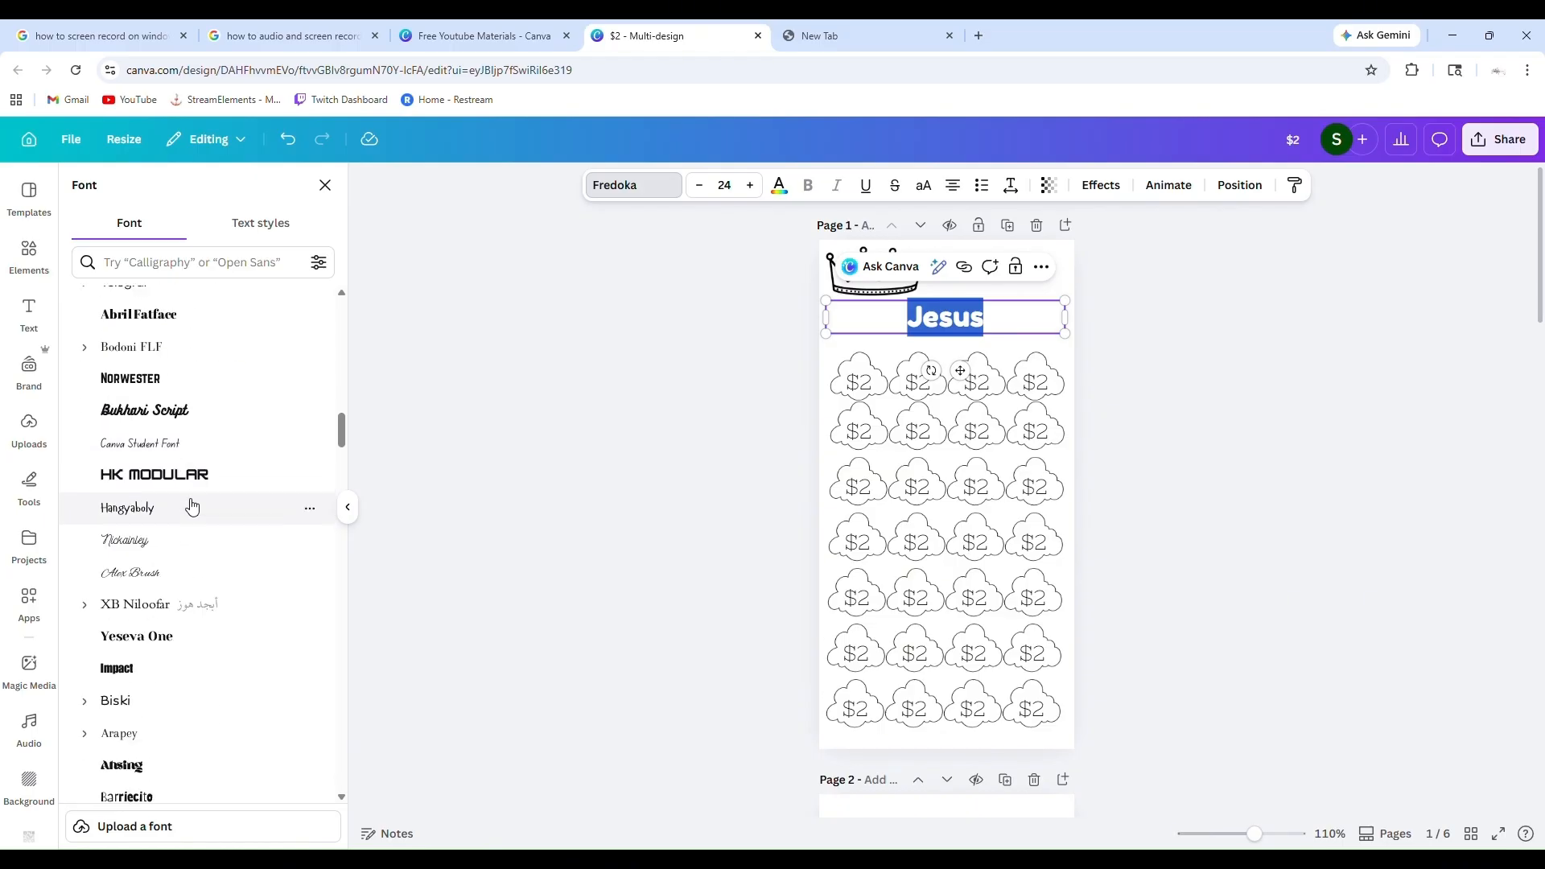
left_click(192, 506)
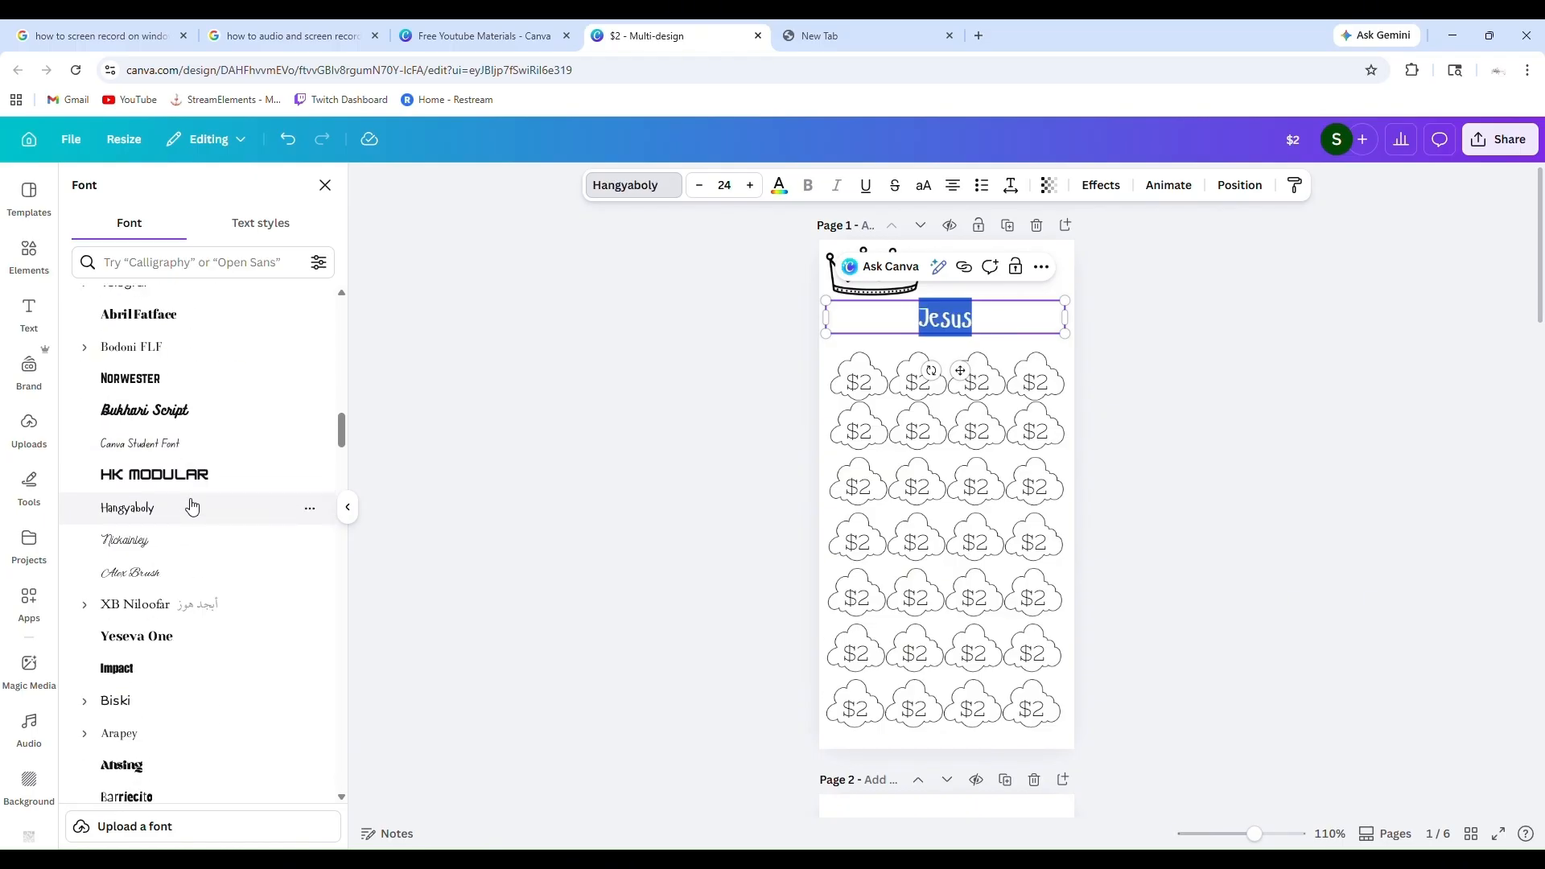
scroll(192, 505, "down", 6)
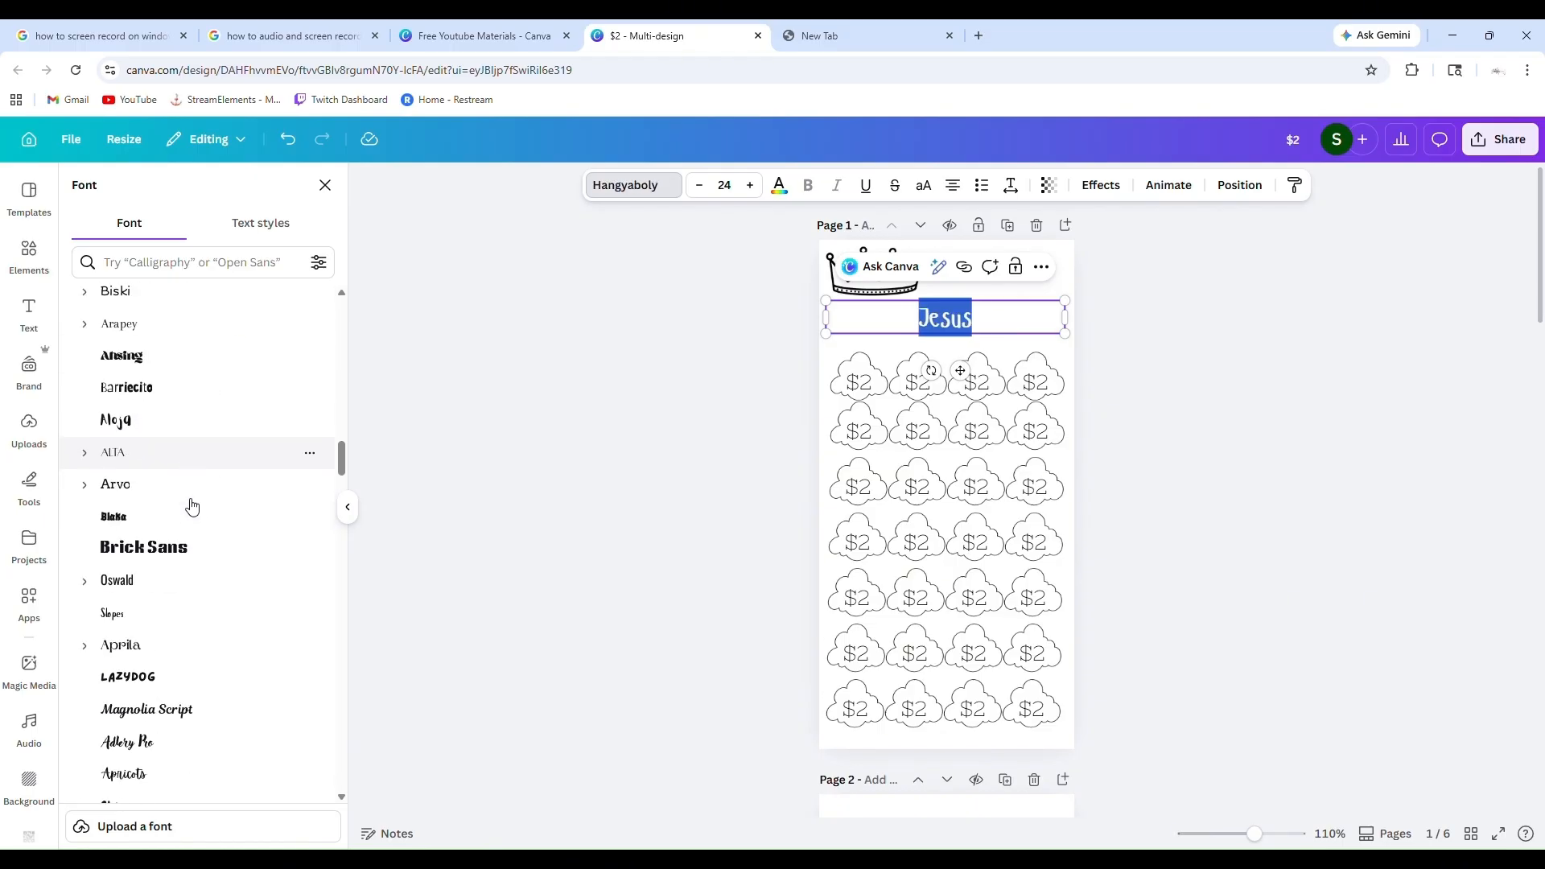
left_click(178, 511)
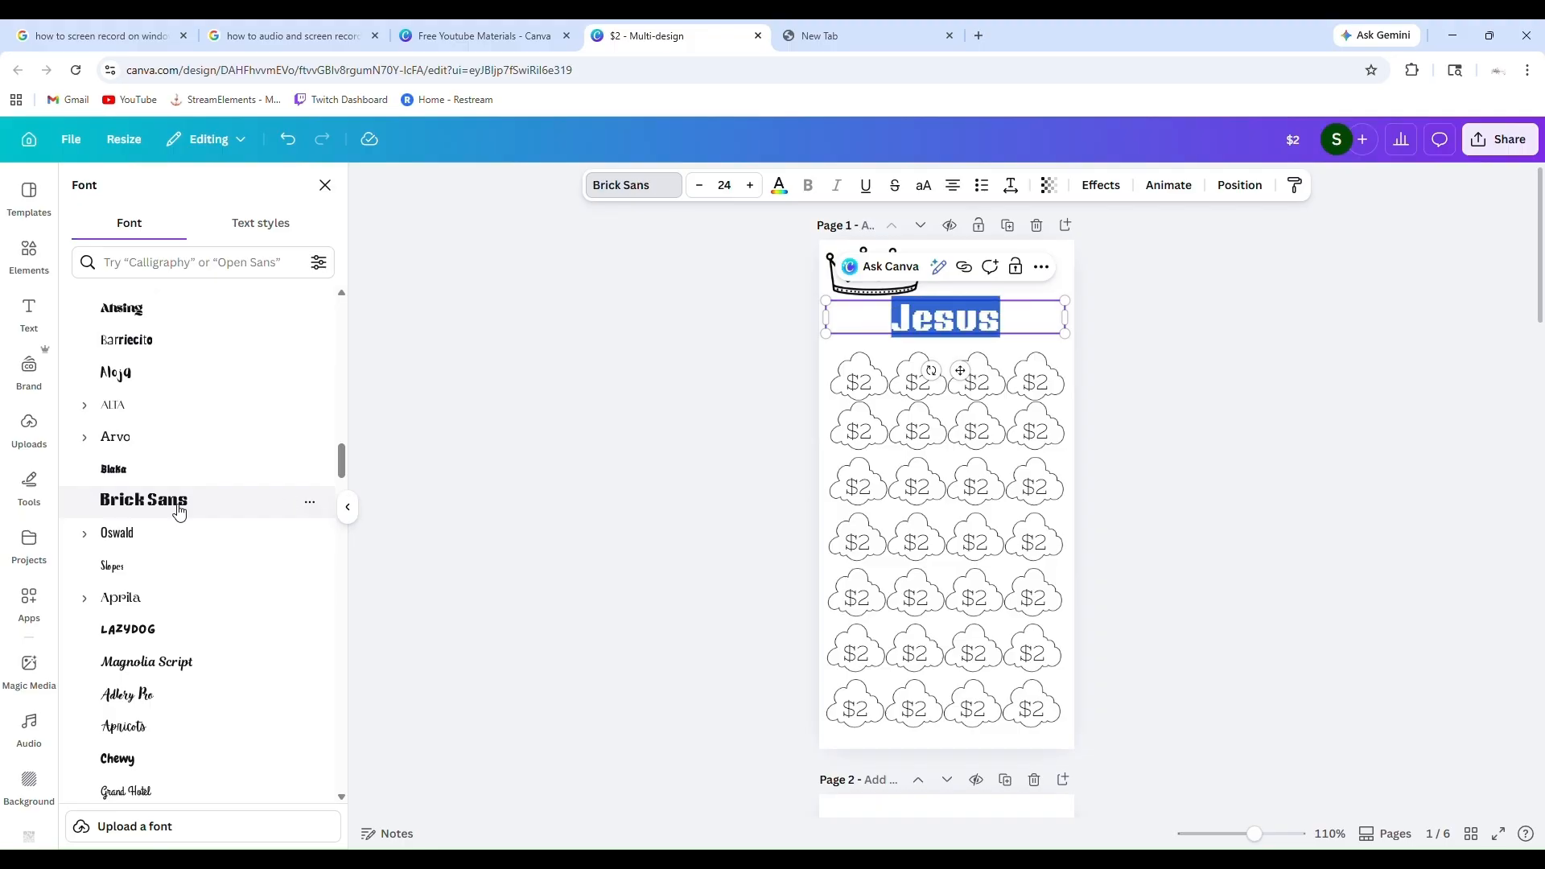
left_click(568, 562)
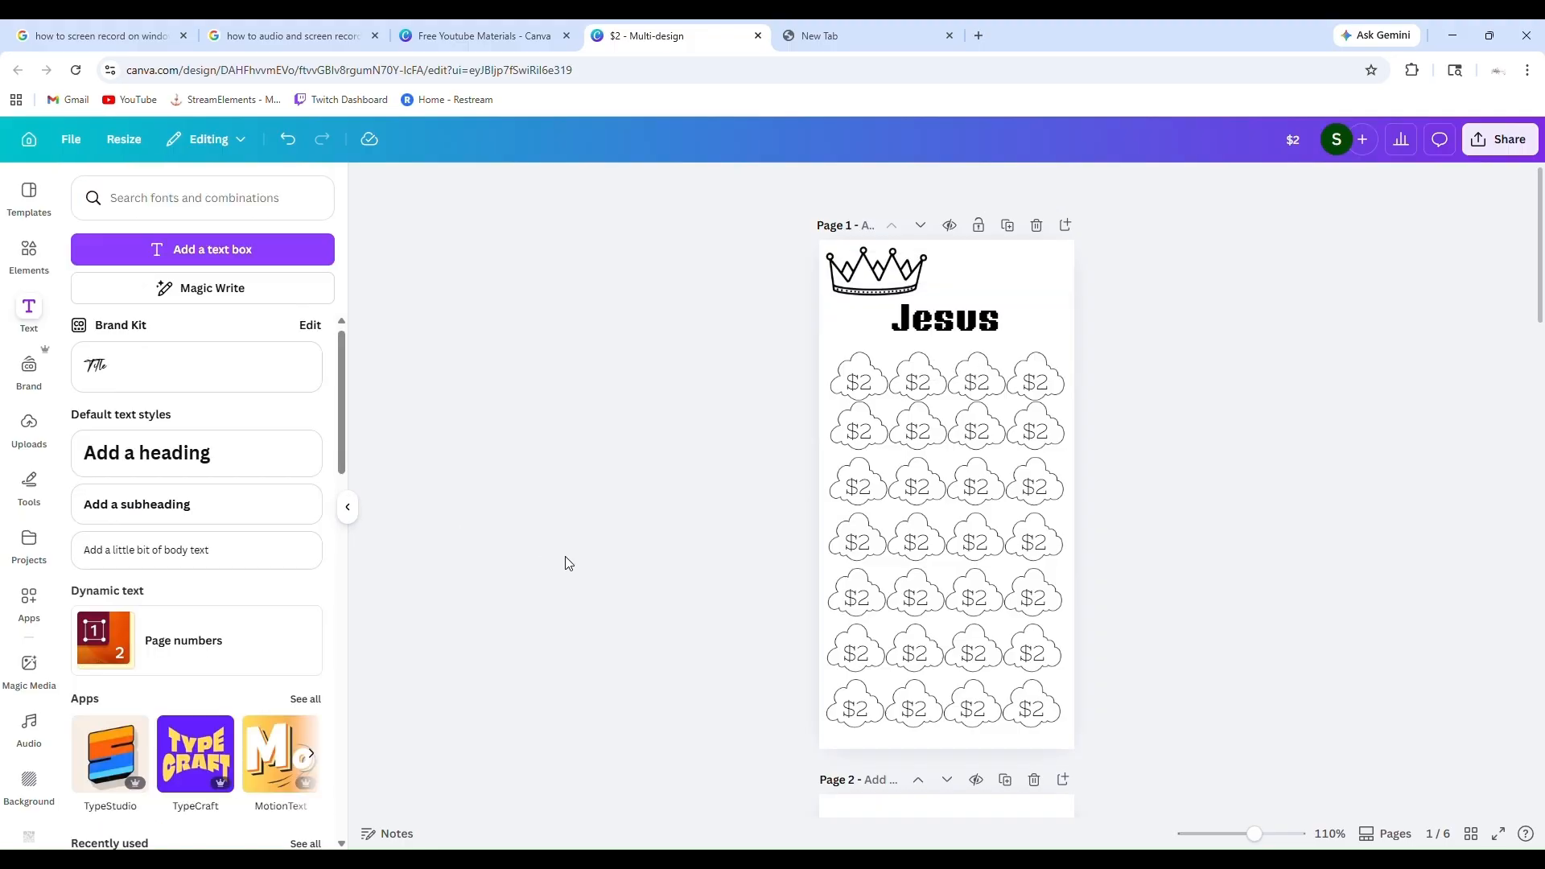
left_click(201, 249)
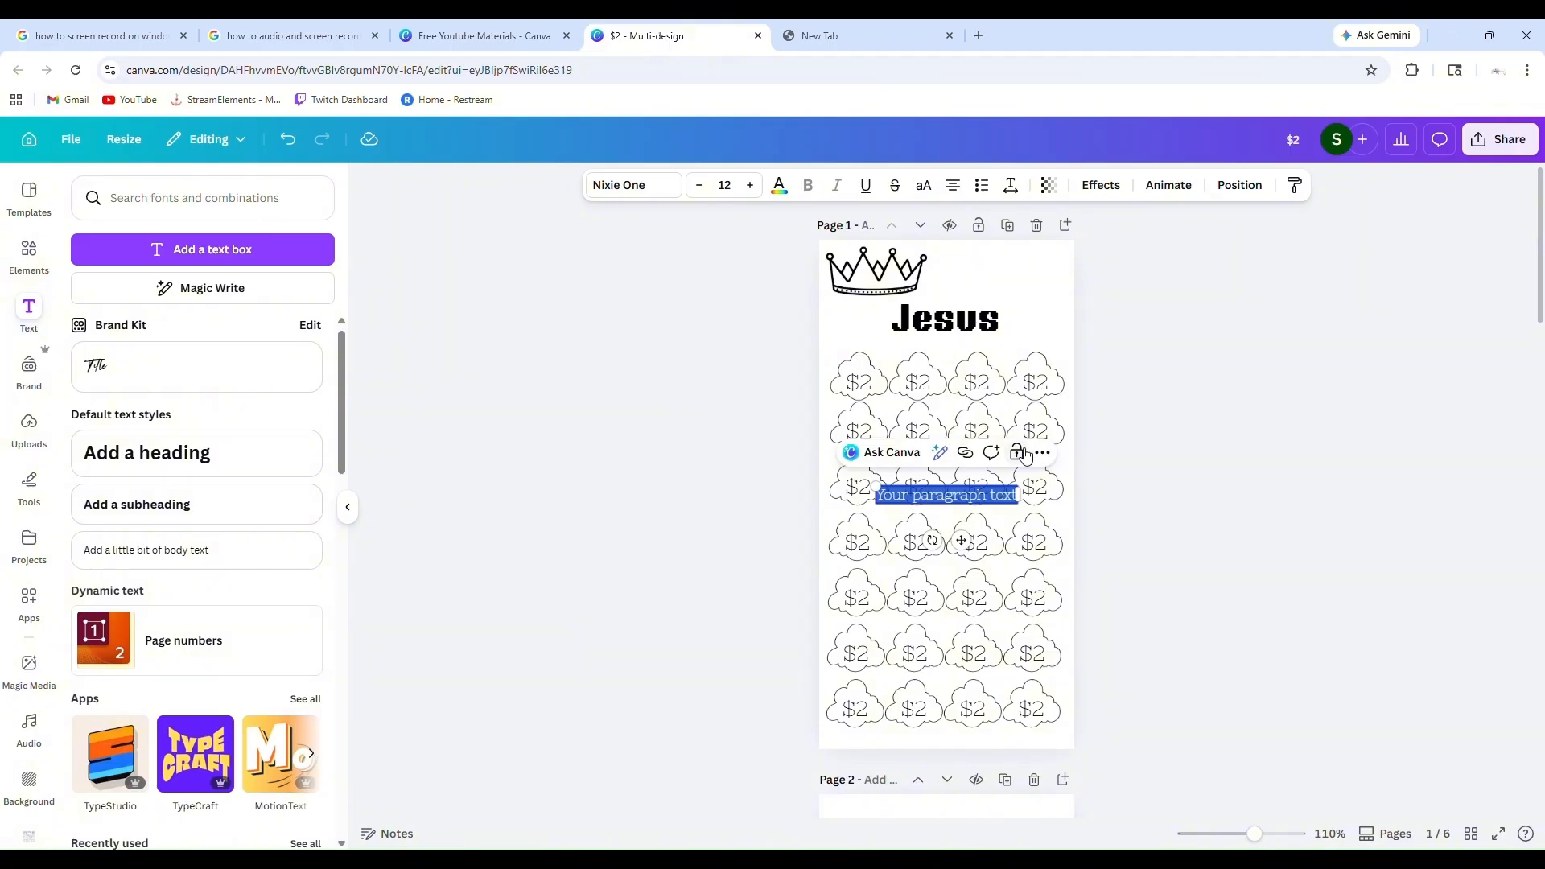
key("BackSpace")
Set the Jesus heading's font to Horizon
left_click(963, 326)
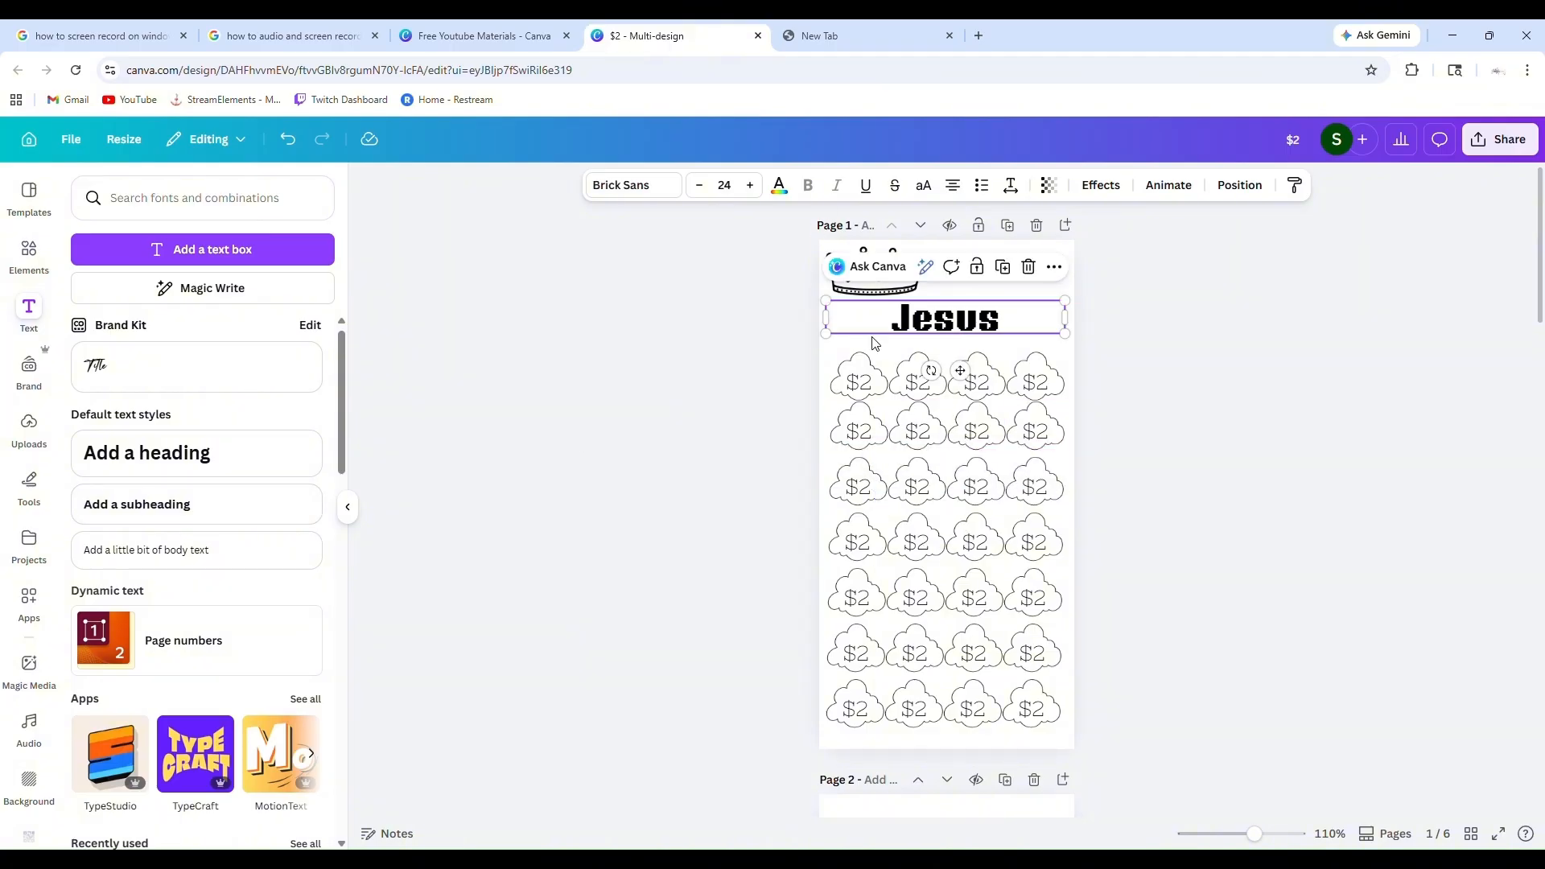
left_click(634, 194)
scroll(146, 490, "down", 4)
scroll(147, 491, "up", 20)
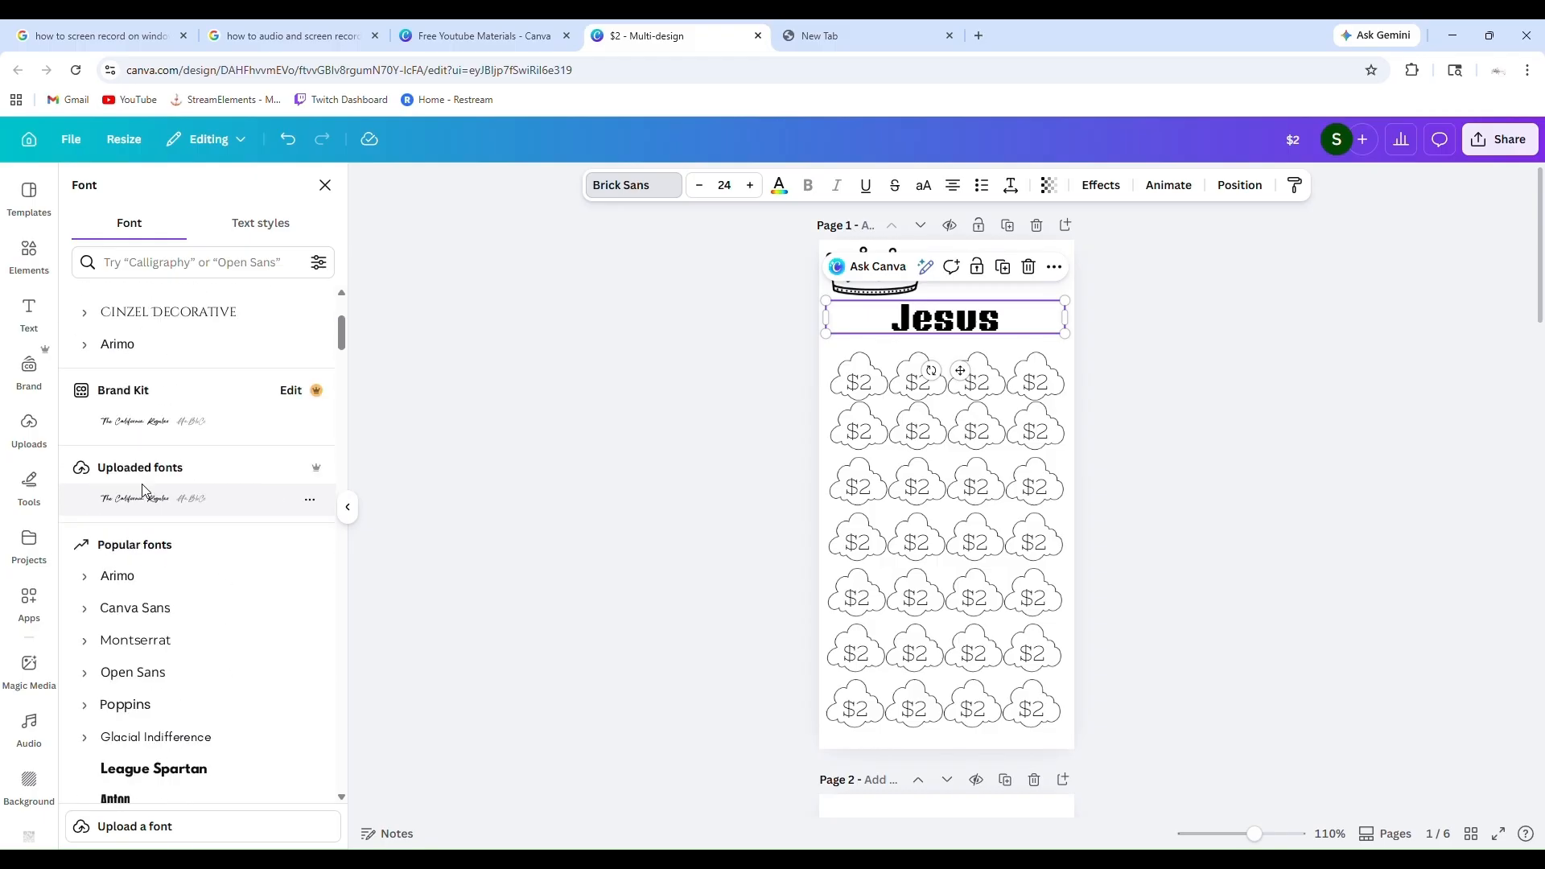
scroll(143, 488, "up", 3)
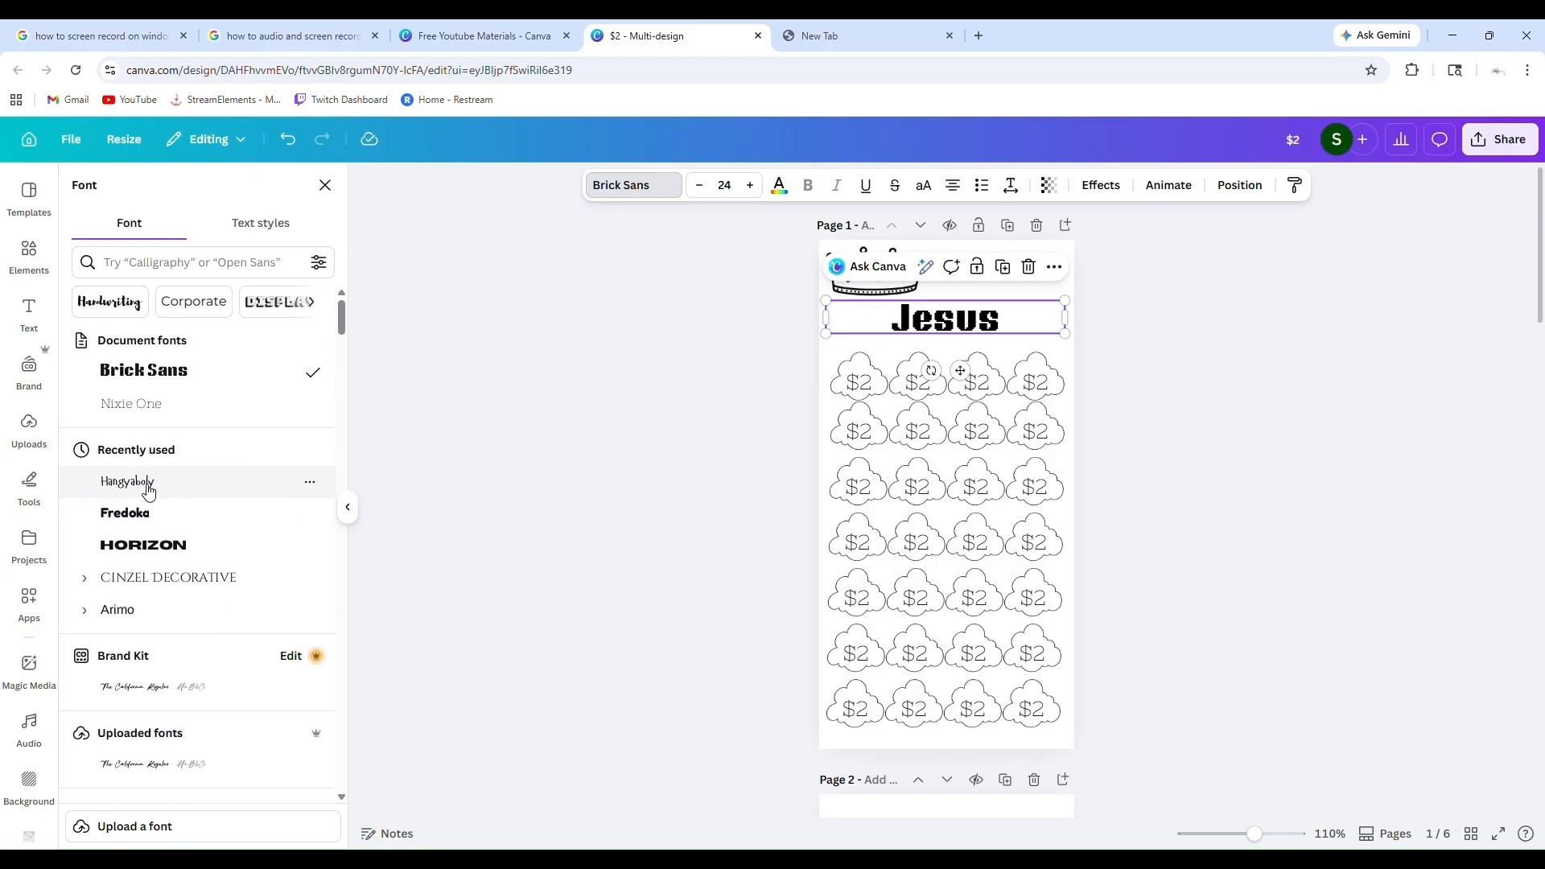
left_click(145, 546)
Shrink the crown and center it directly above the Jesus heading, keeping both close together near the upper edge of page 1
left_click_drag(961, 371, 969, 378)
left_click_drag(893, 290, 983, 258)
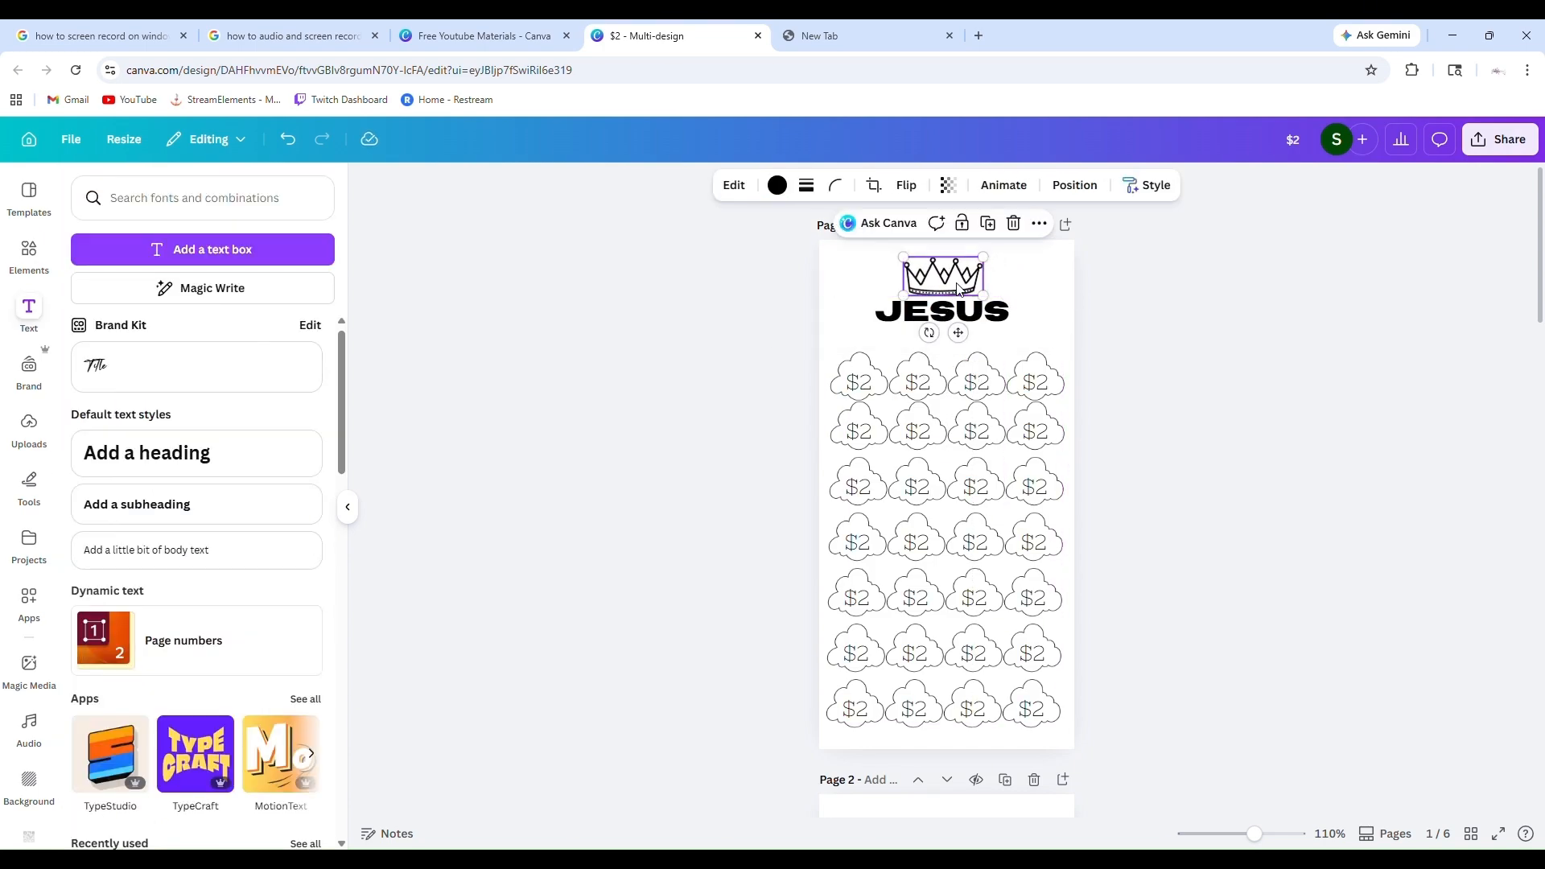
left_click_drag(969, 332, 970, 363)
left_click(1006, 315)
left_click(1224, 459)
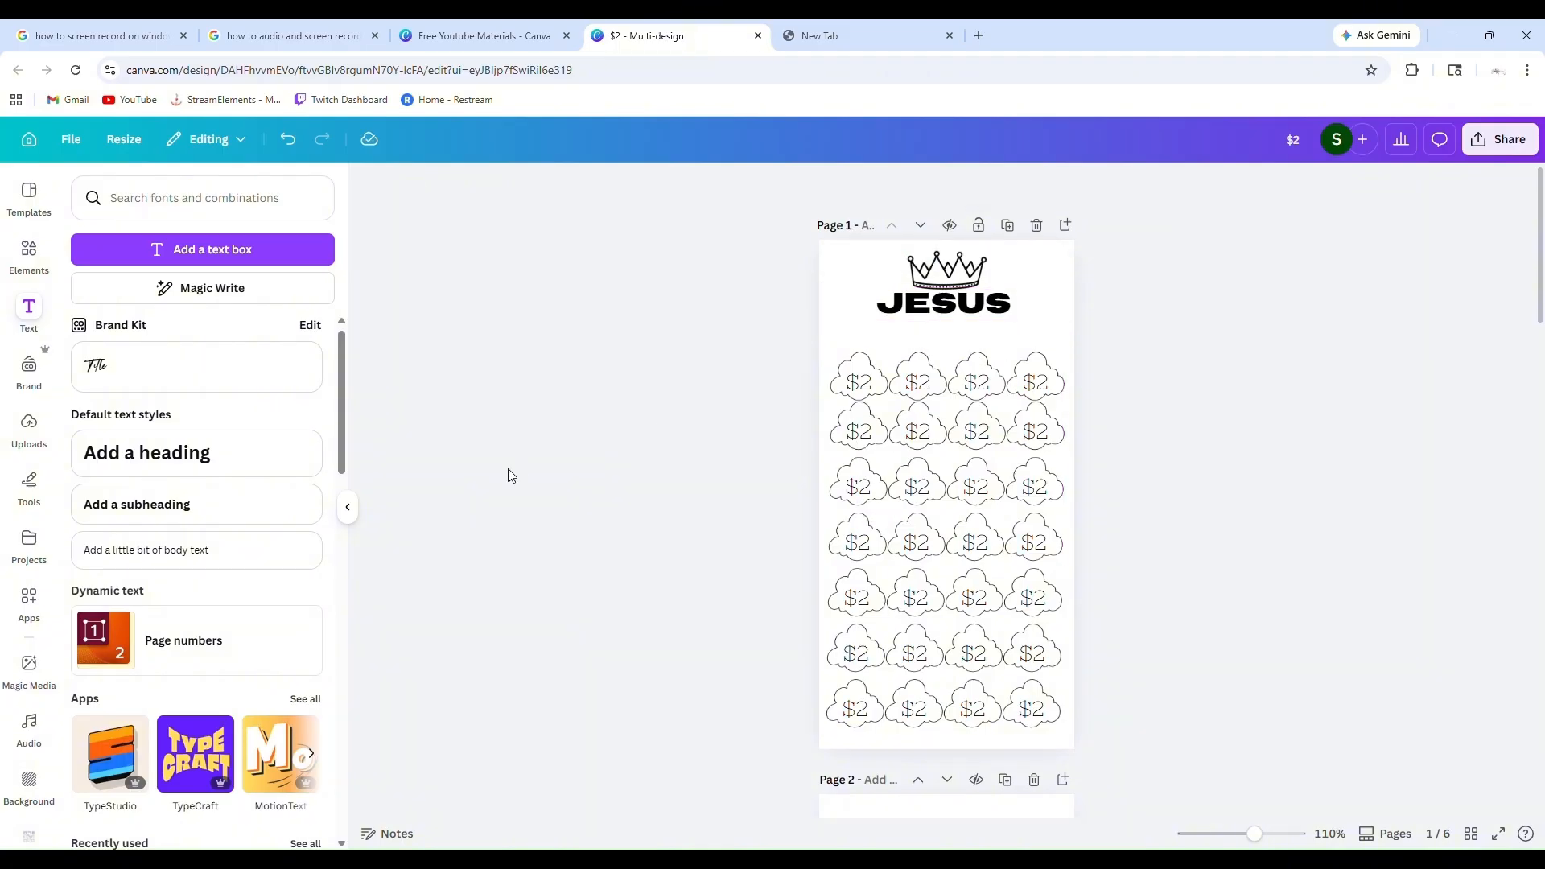
Widen the letter spacing of the Jesus heading on page 1 to 408
left_click(951, 309)
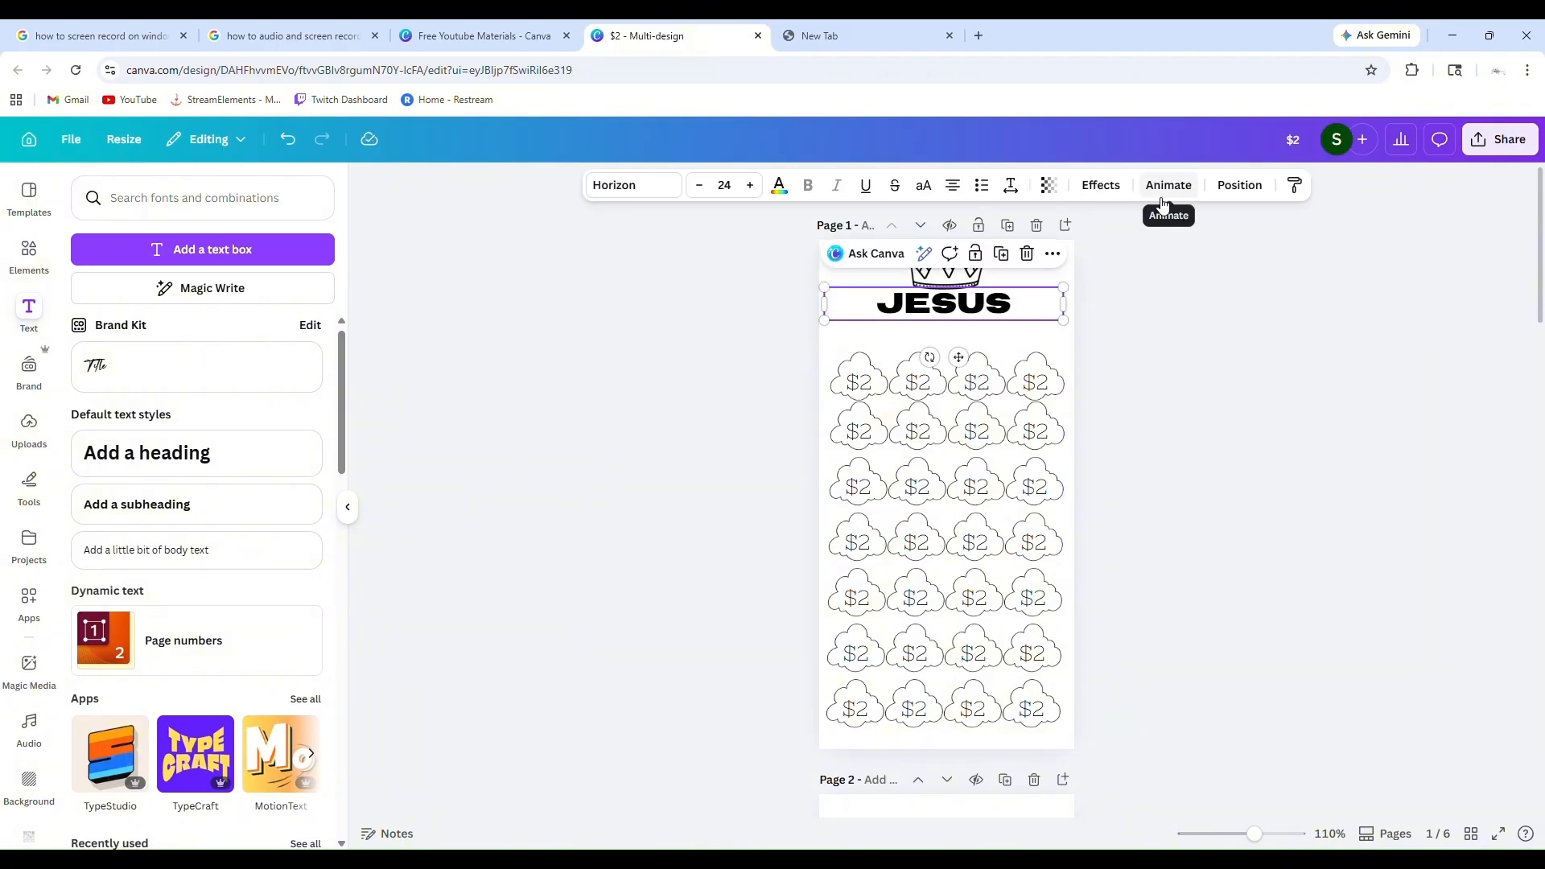
left_click(1009, 190)
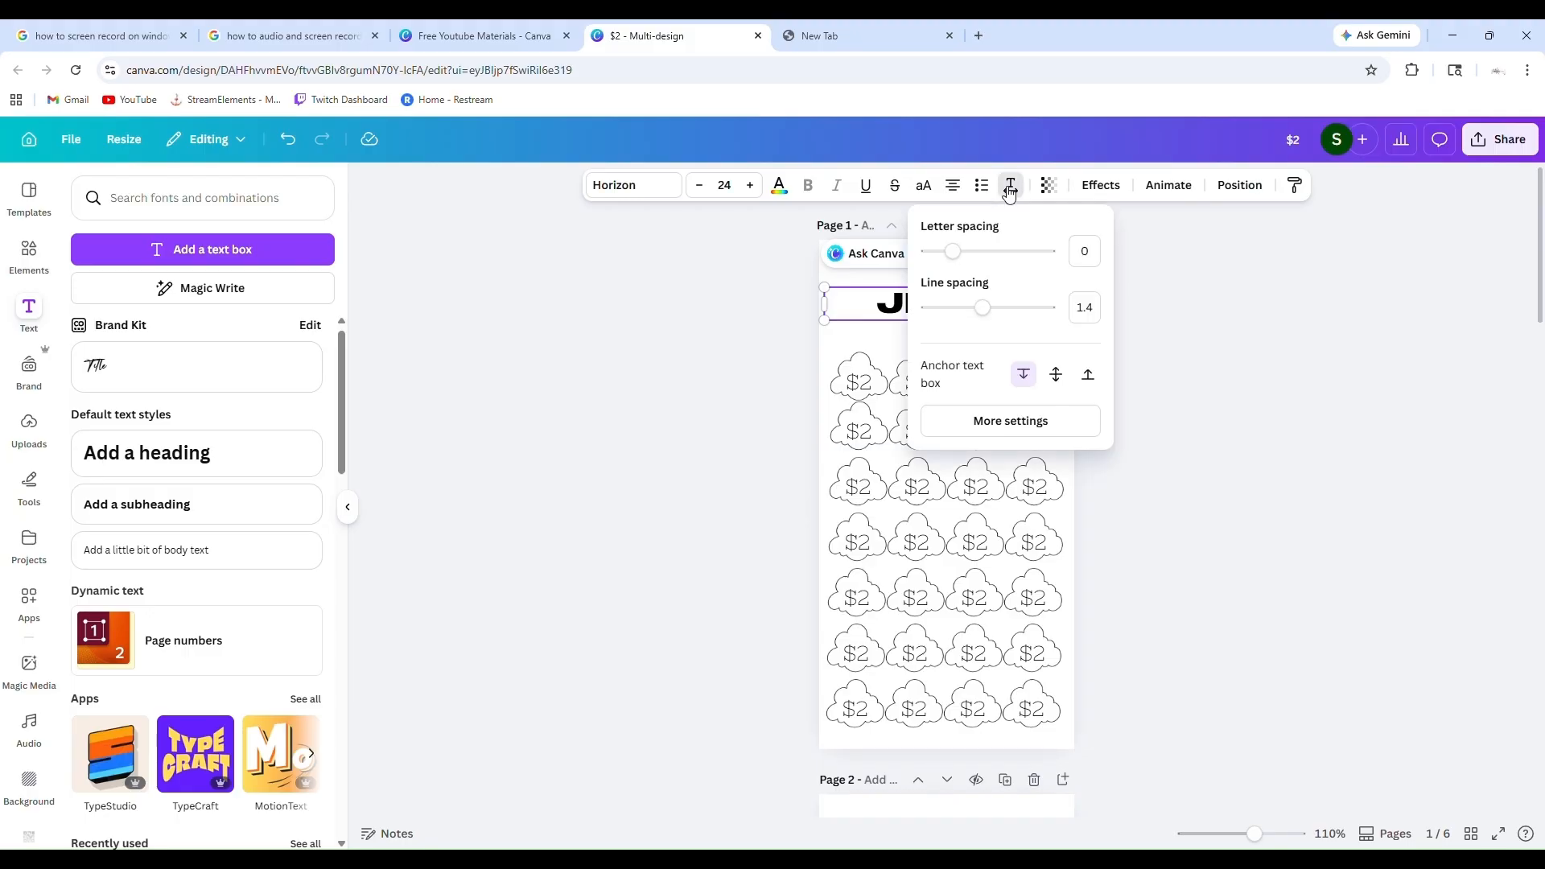
left_click(1006, 421)
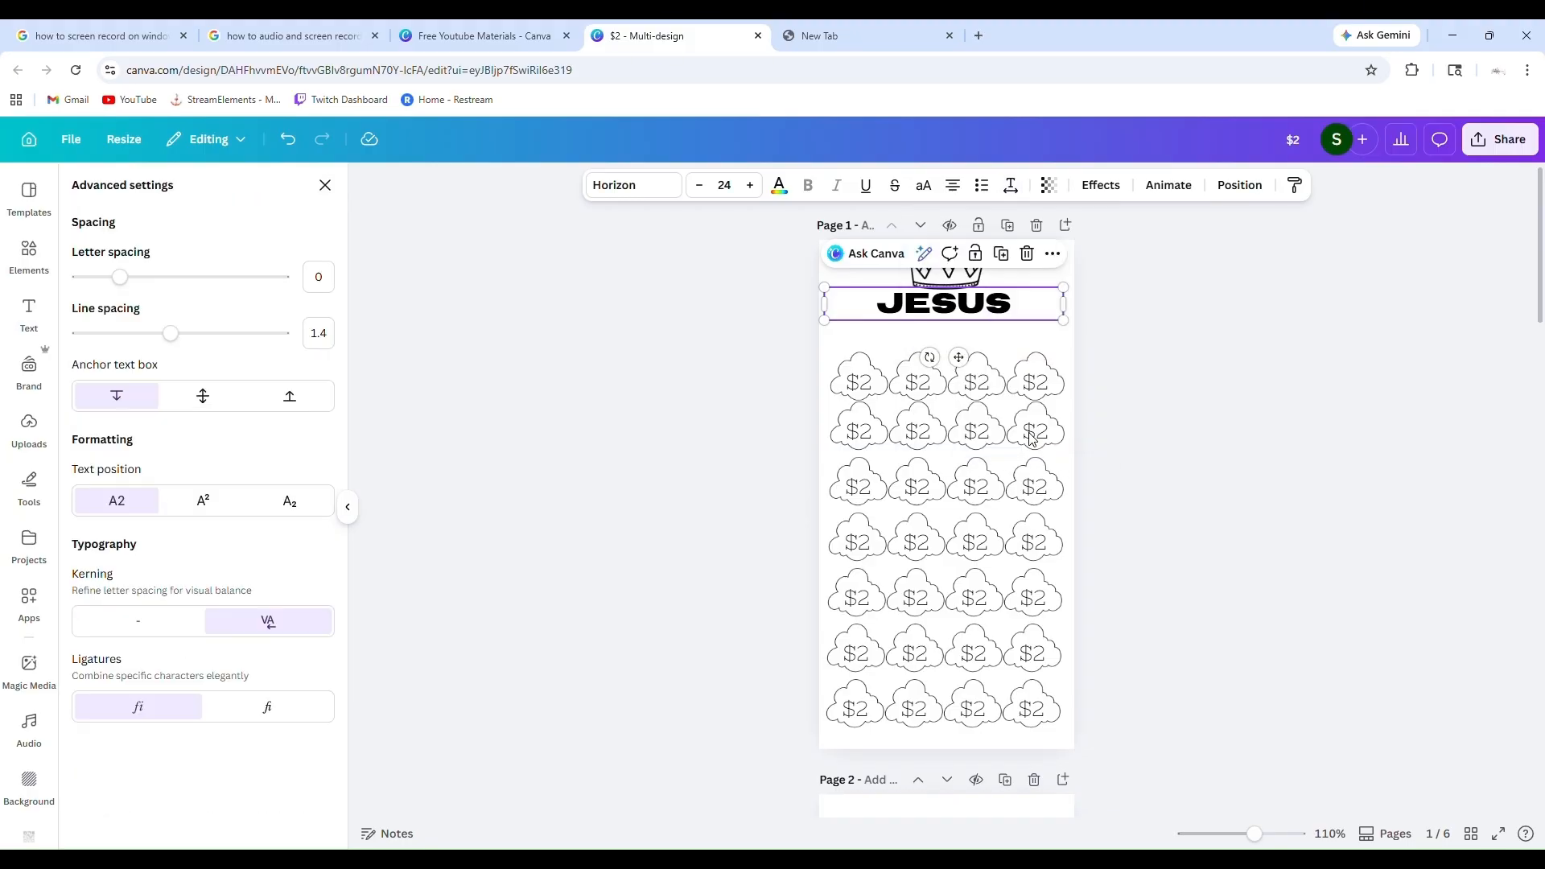
left_click_drag(110, 278, 204, 282)
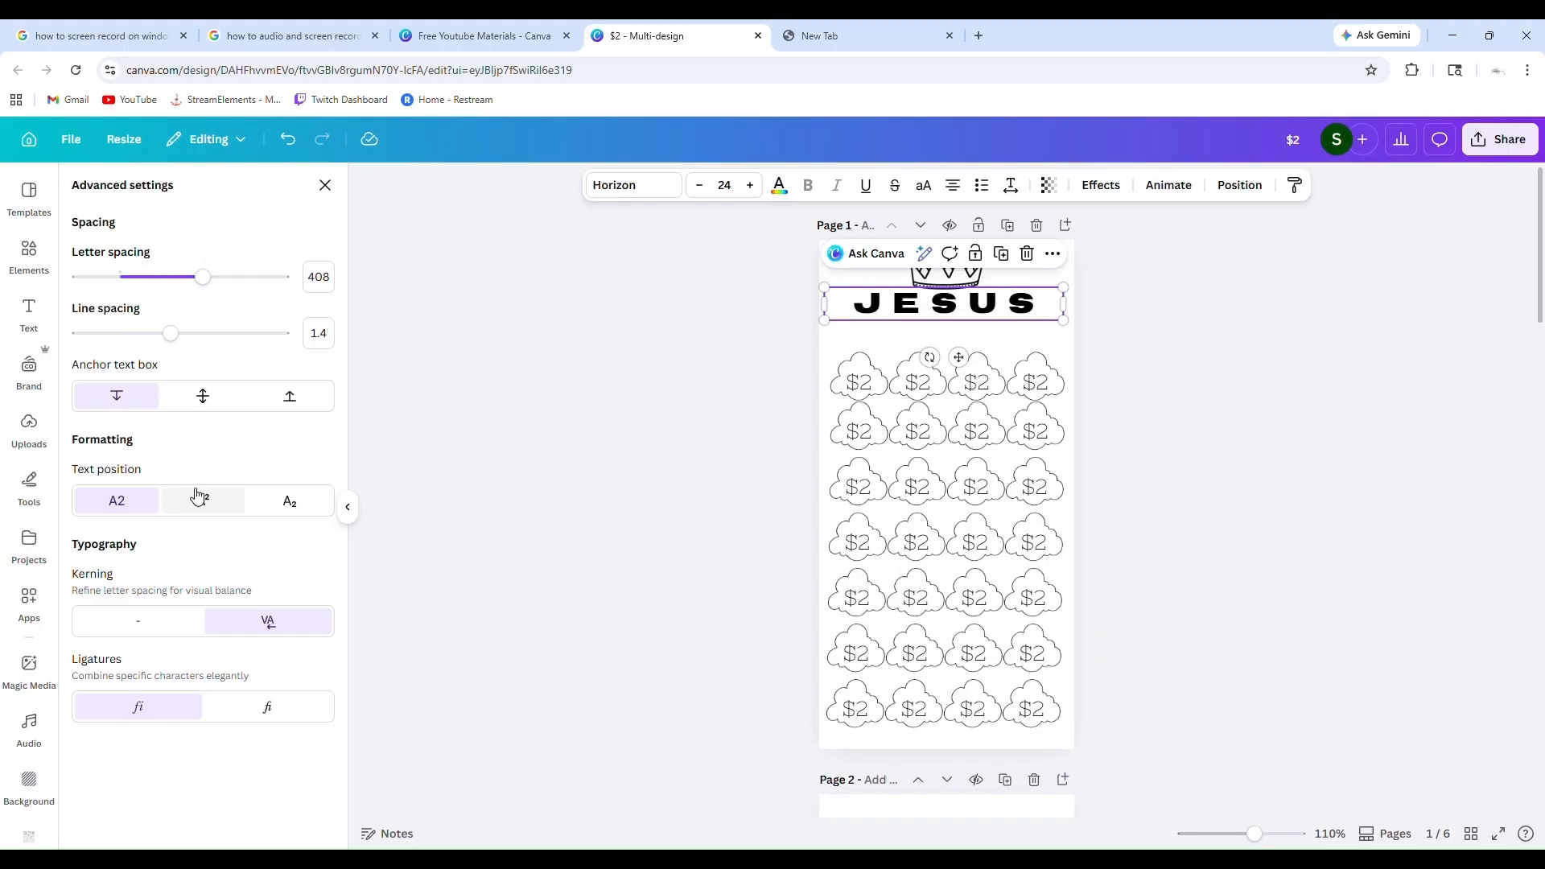
left_click(326, 186)
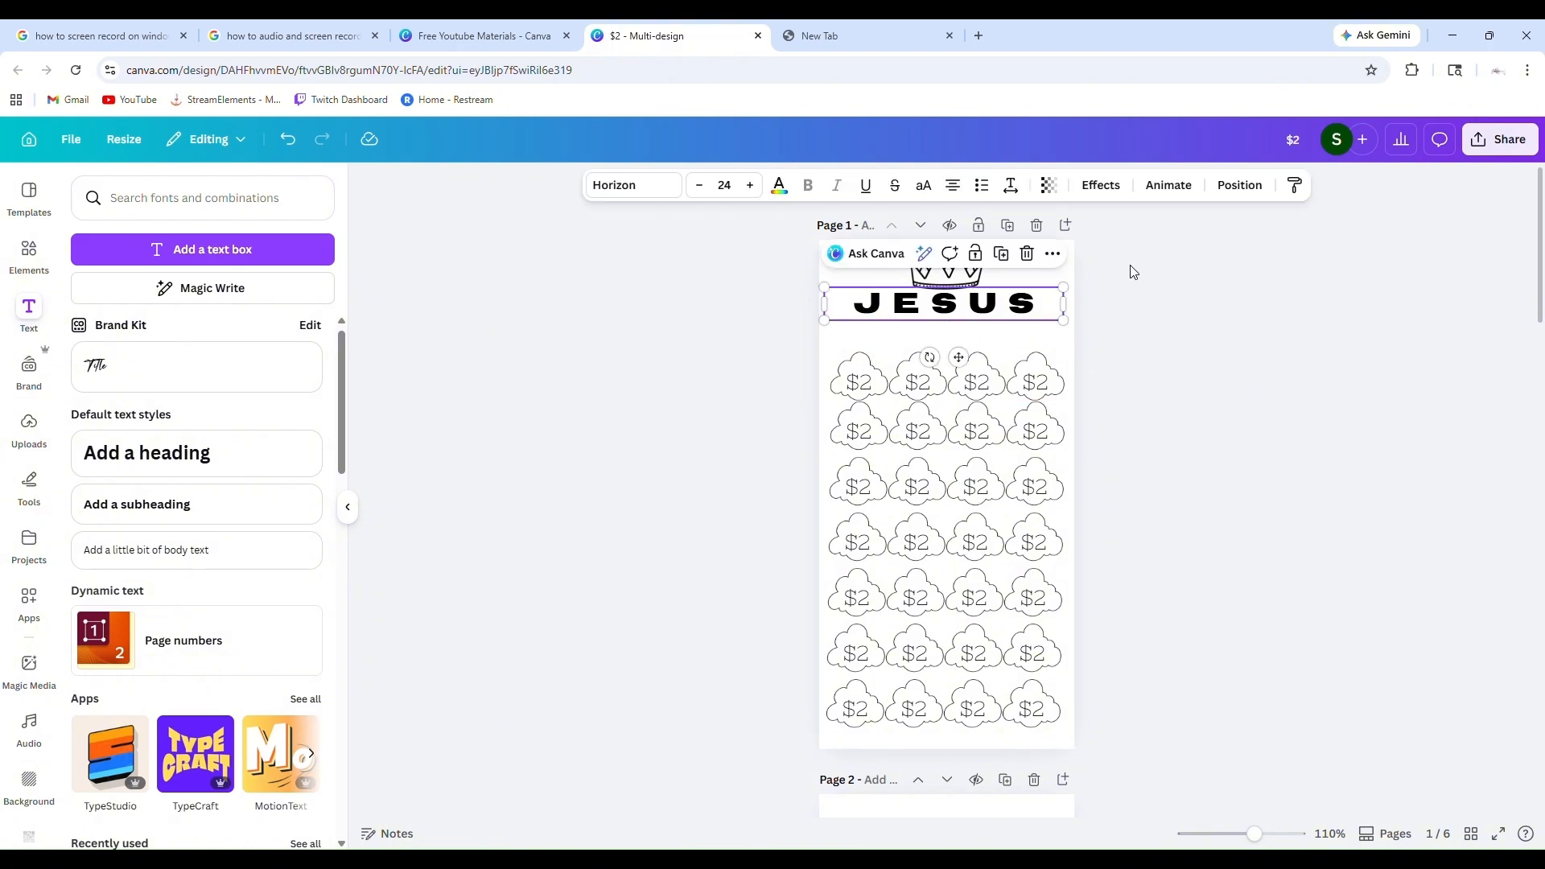
Look through the layer order of the elements on page 1
left_click(1240, 186)
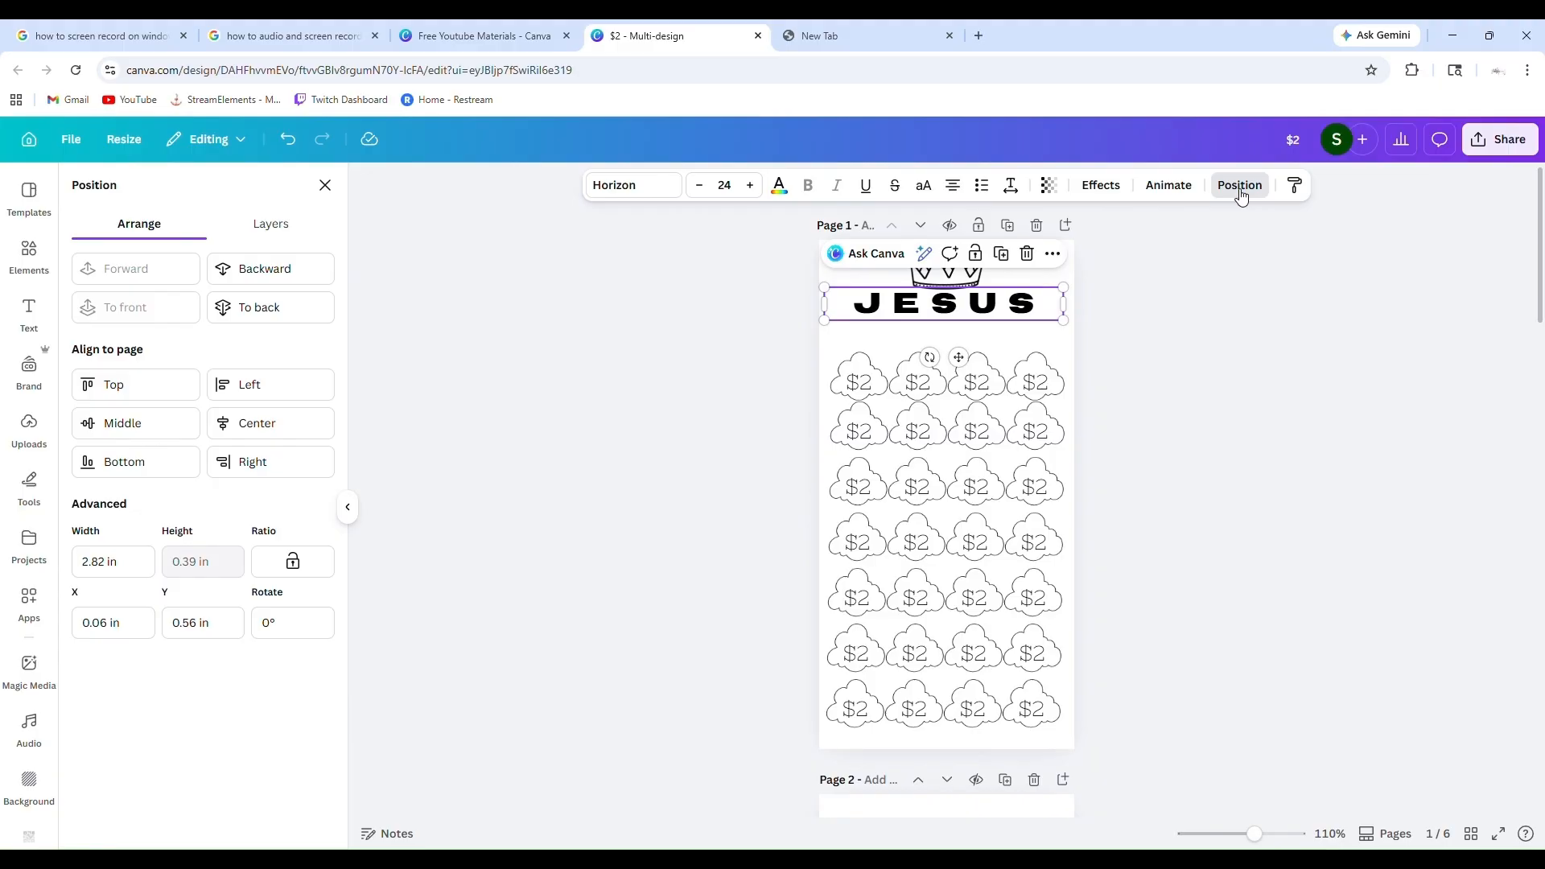
left_click(268, 224)
scroll(252, 438, "down", 2)
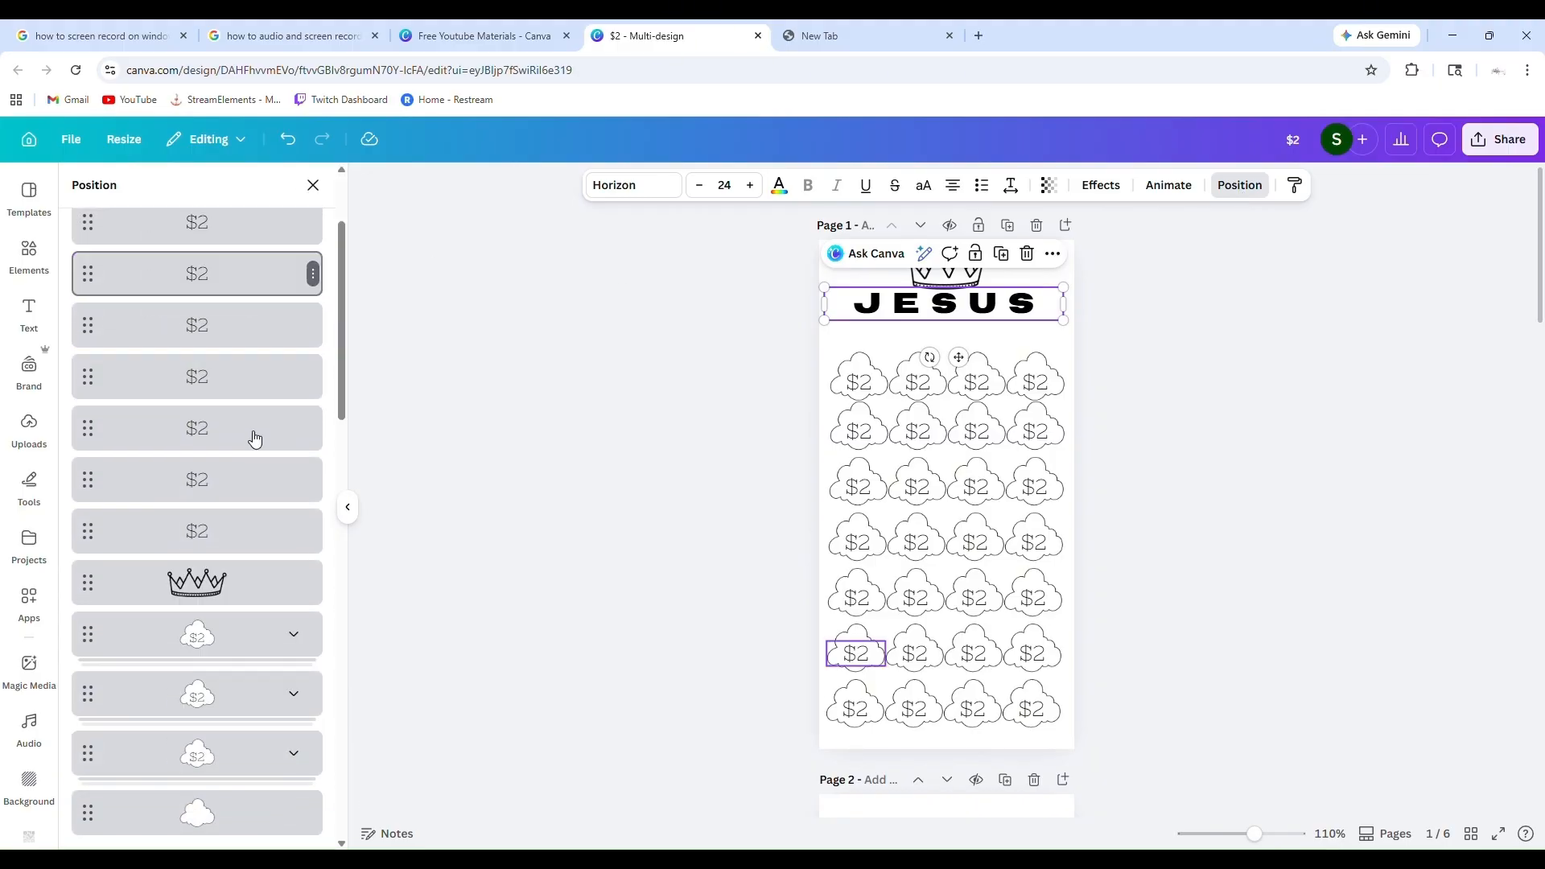
scroll(255, 438, "up", 2)
scroll(254, 438, "down", 6)
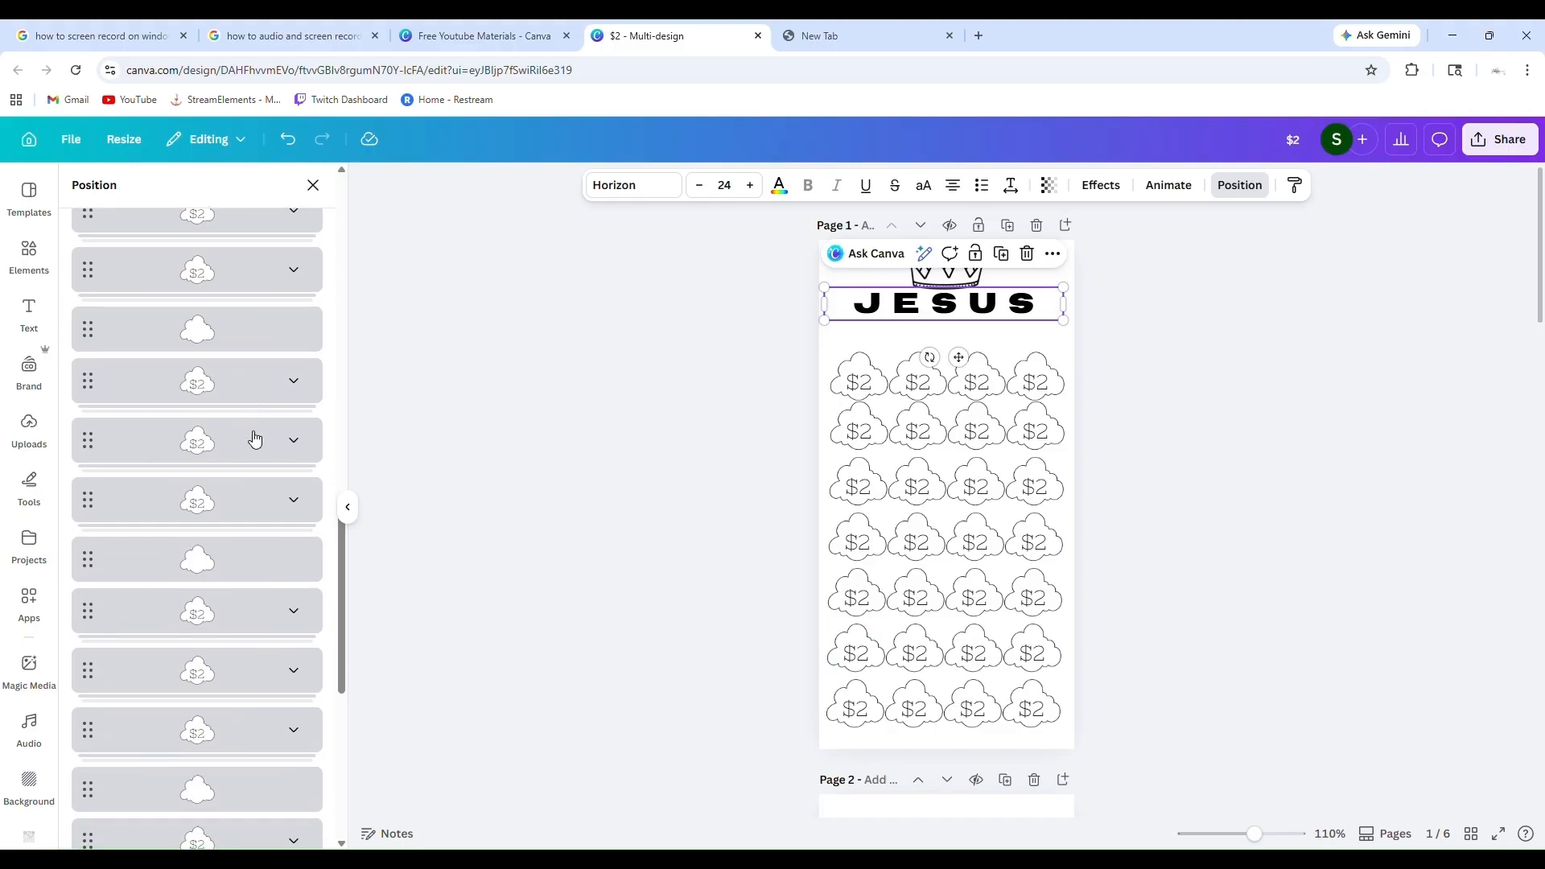
scroll(226, 322, "up", 5)
left_click(313, 185)
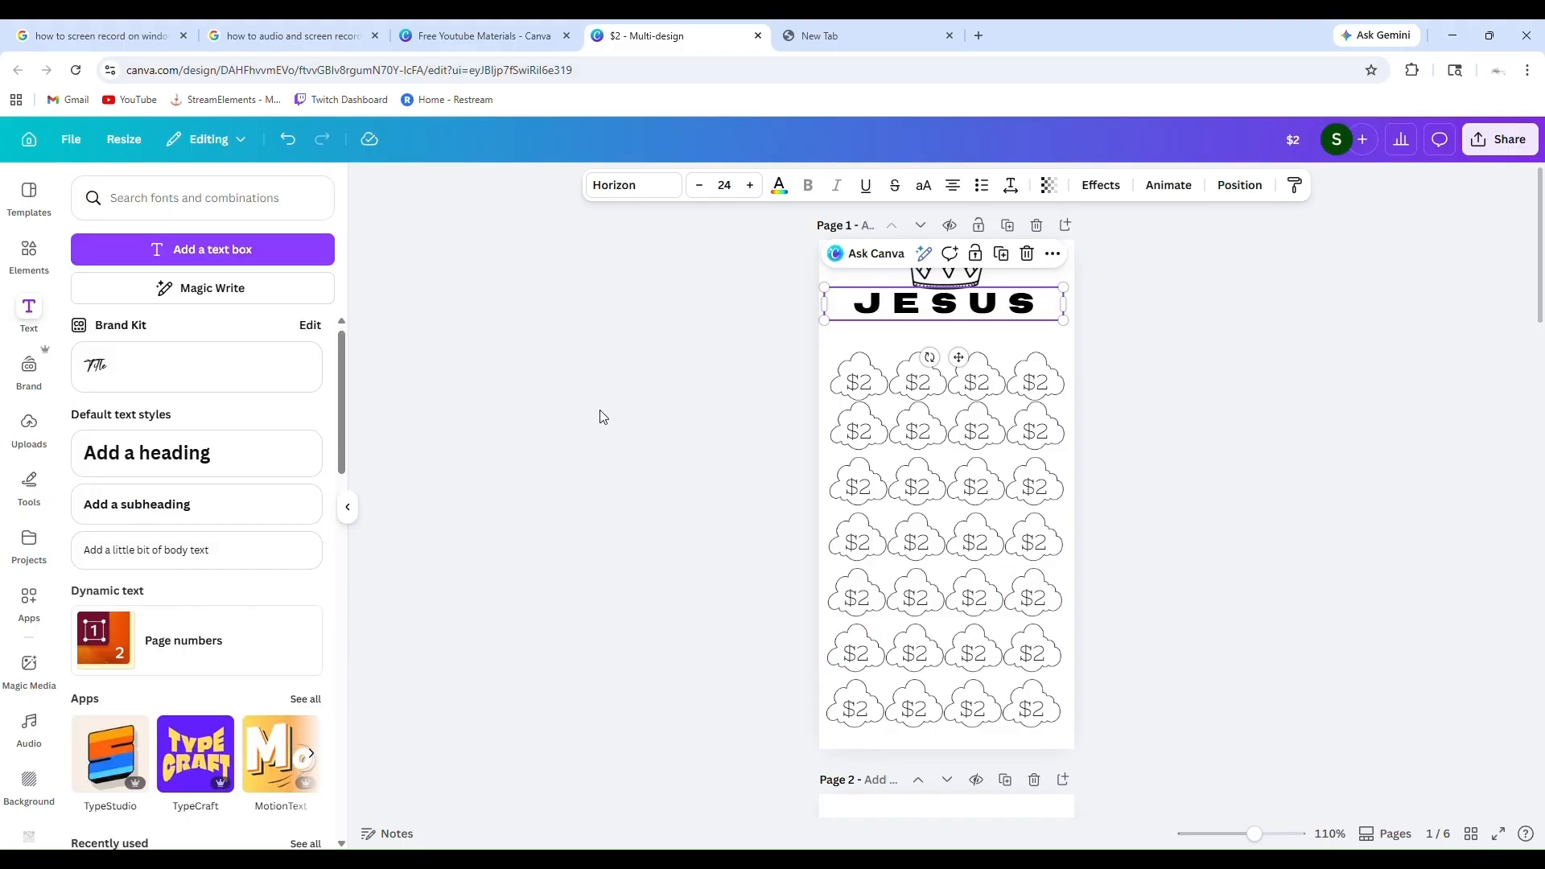
left_click(968, 314)
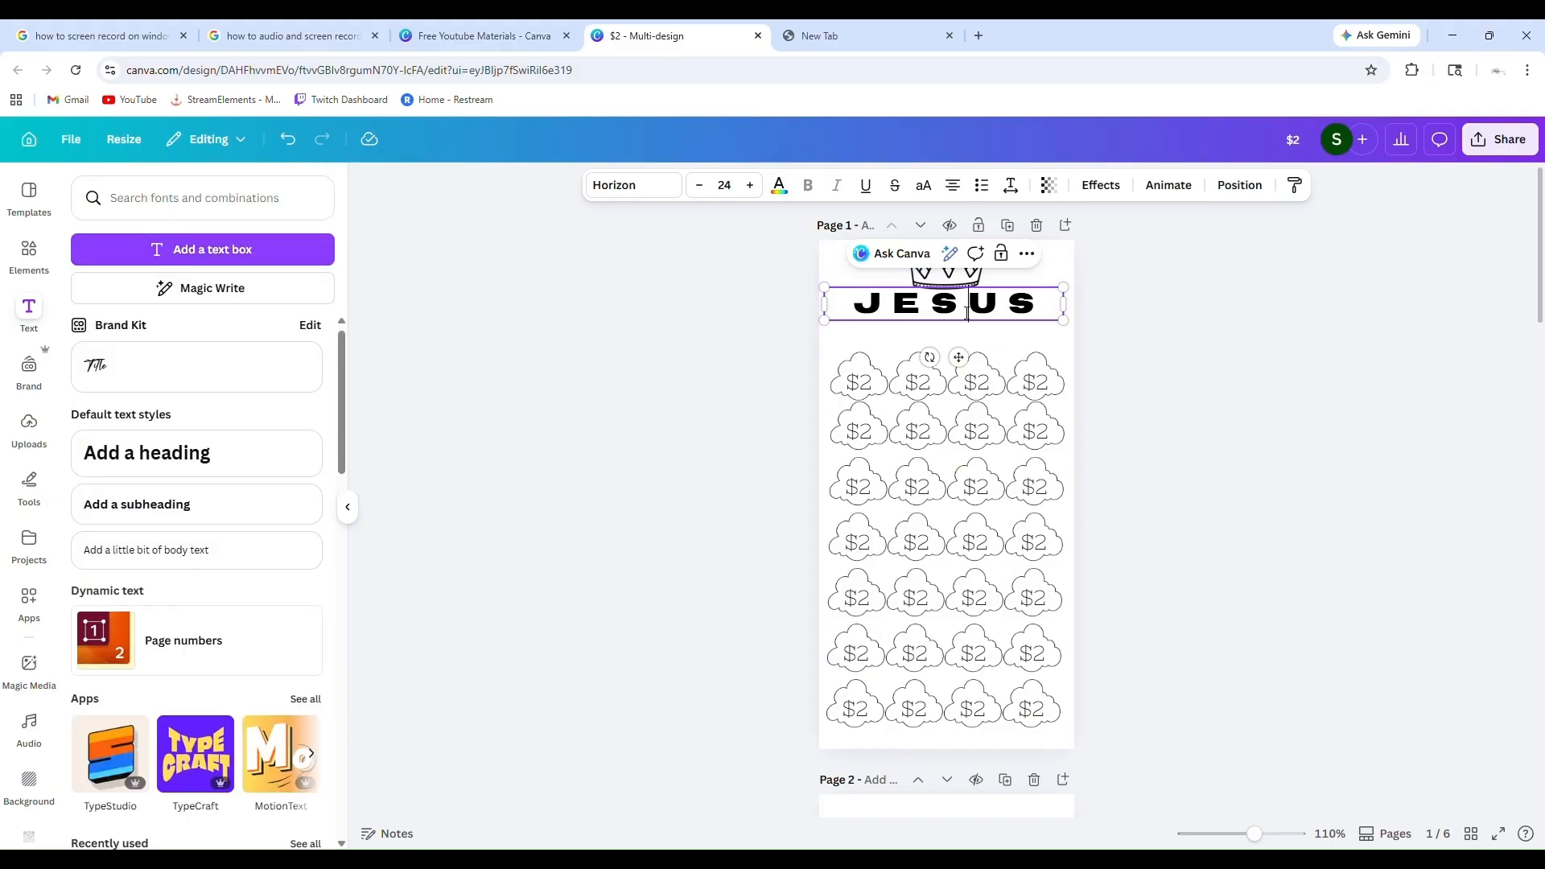
left_click(238, 256)
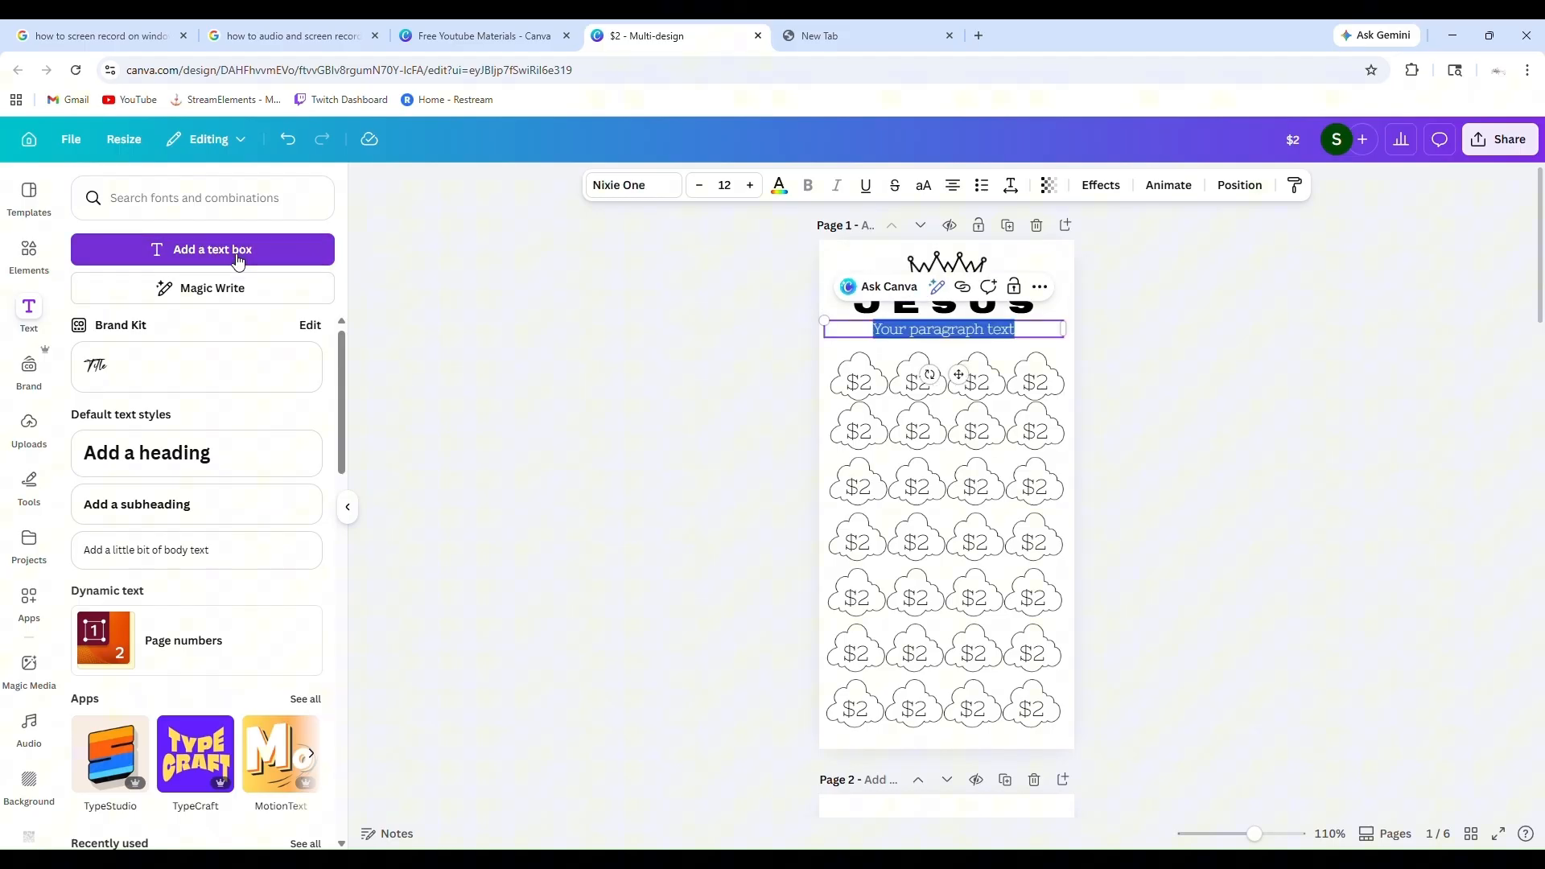
key("BackSpace")
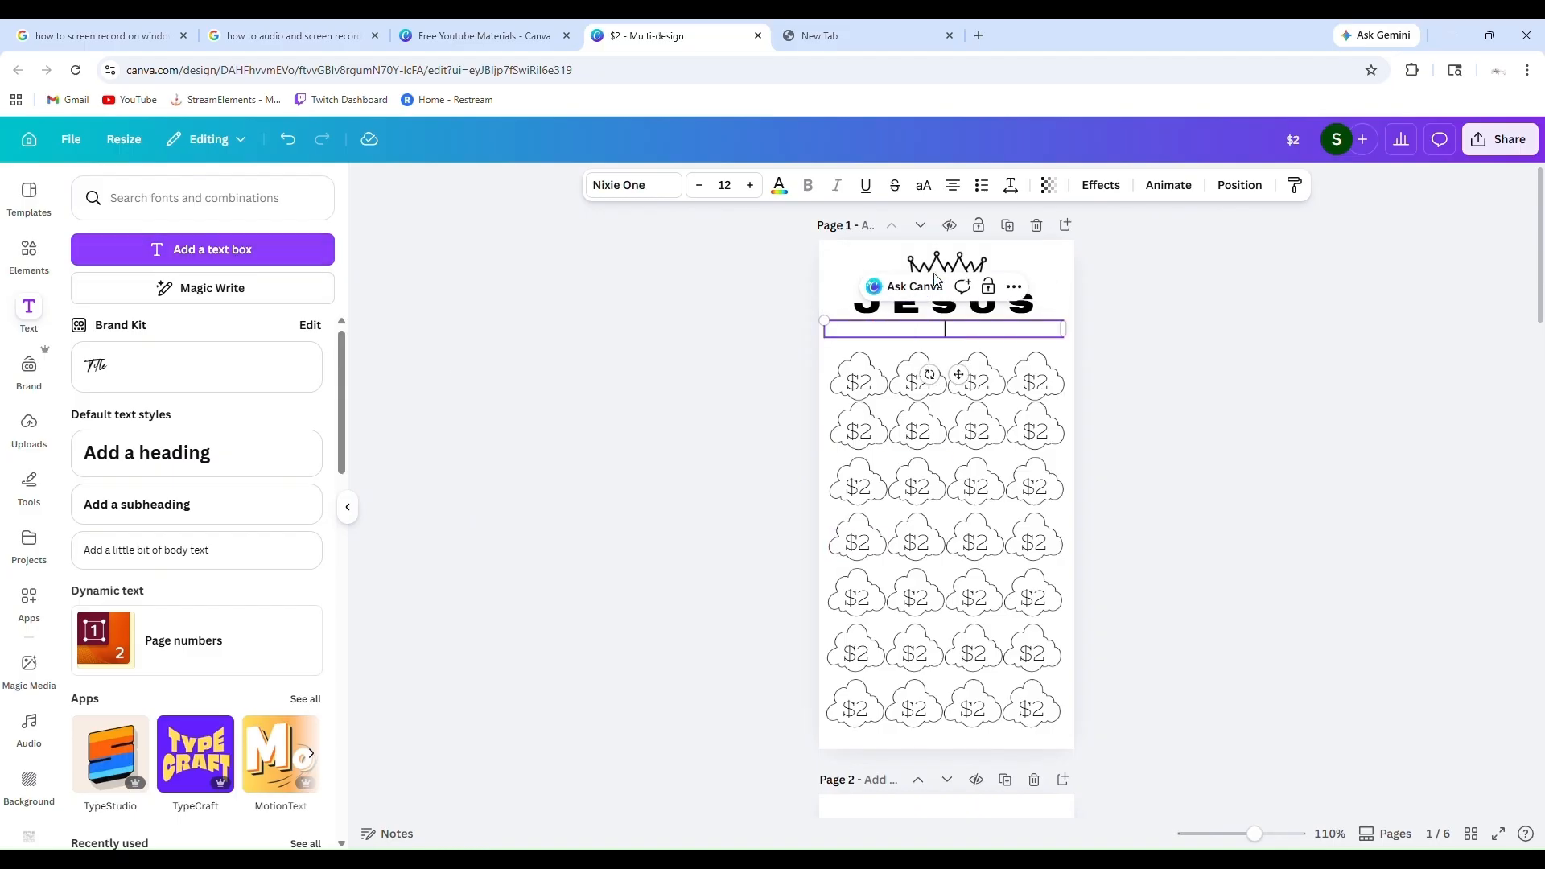
Add a subheading reading "Protects me" between the Jesus heading and the first cloud row
left_click(167, 502)
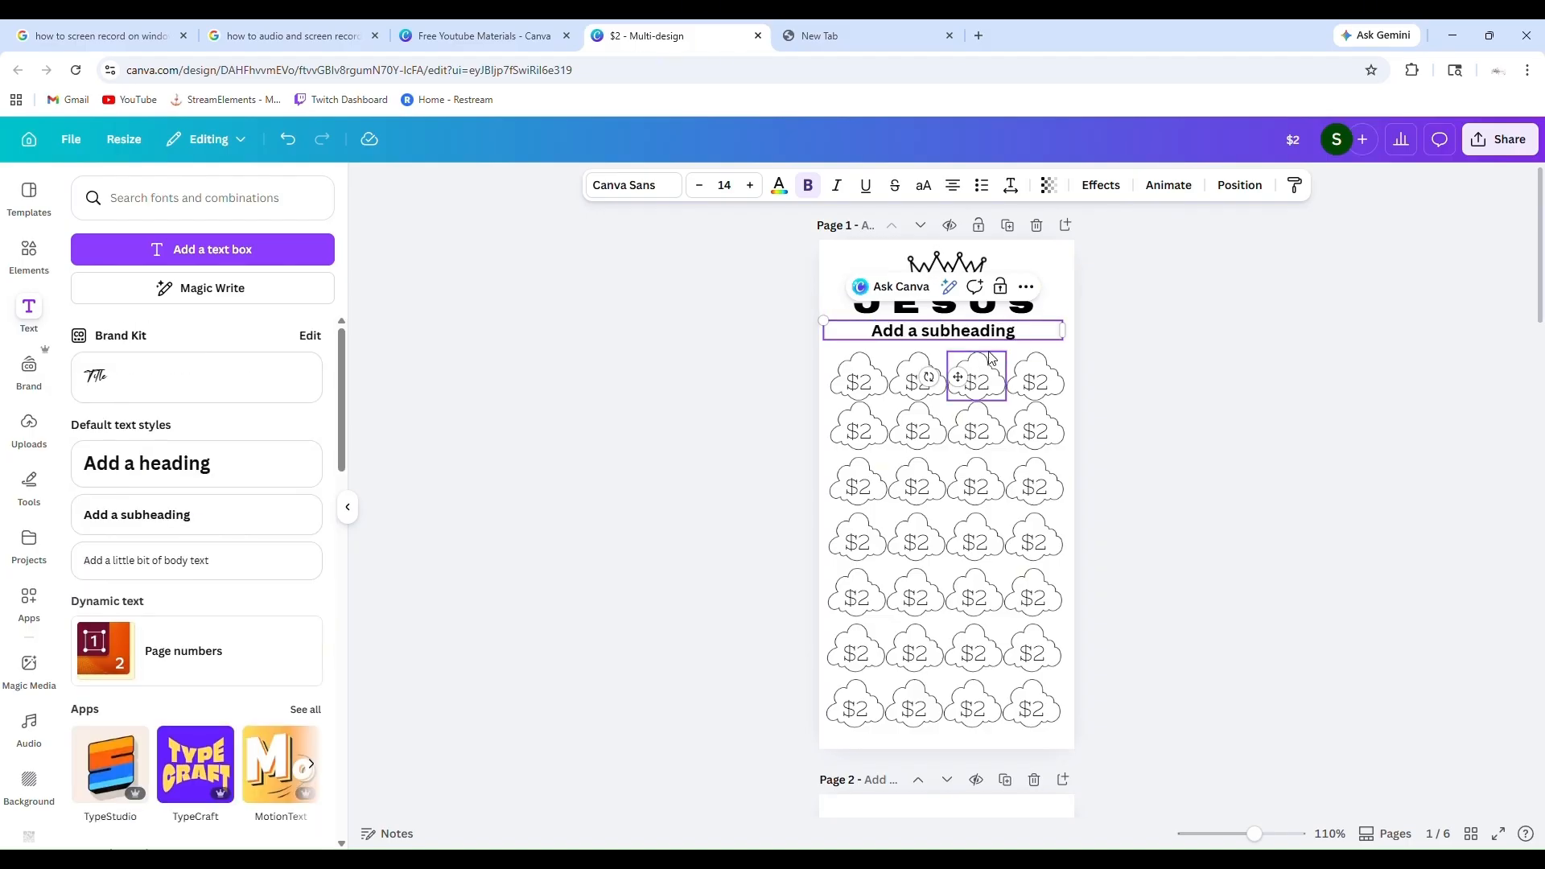
key("BackSpace")
key("BackSpace")
key("BackSpace")
key("BackSpace")
key("BackSpace")
key("BackSpace")
key("BackSpace")
key("BackSpace")
key("BackSpace")
key("BackSpace")
key("BackSpace")
key("BackSpace")
key("BackSpace")
key("BackSpace")
key("BackSpace")
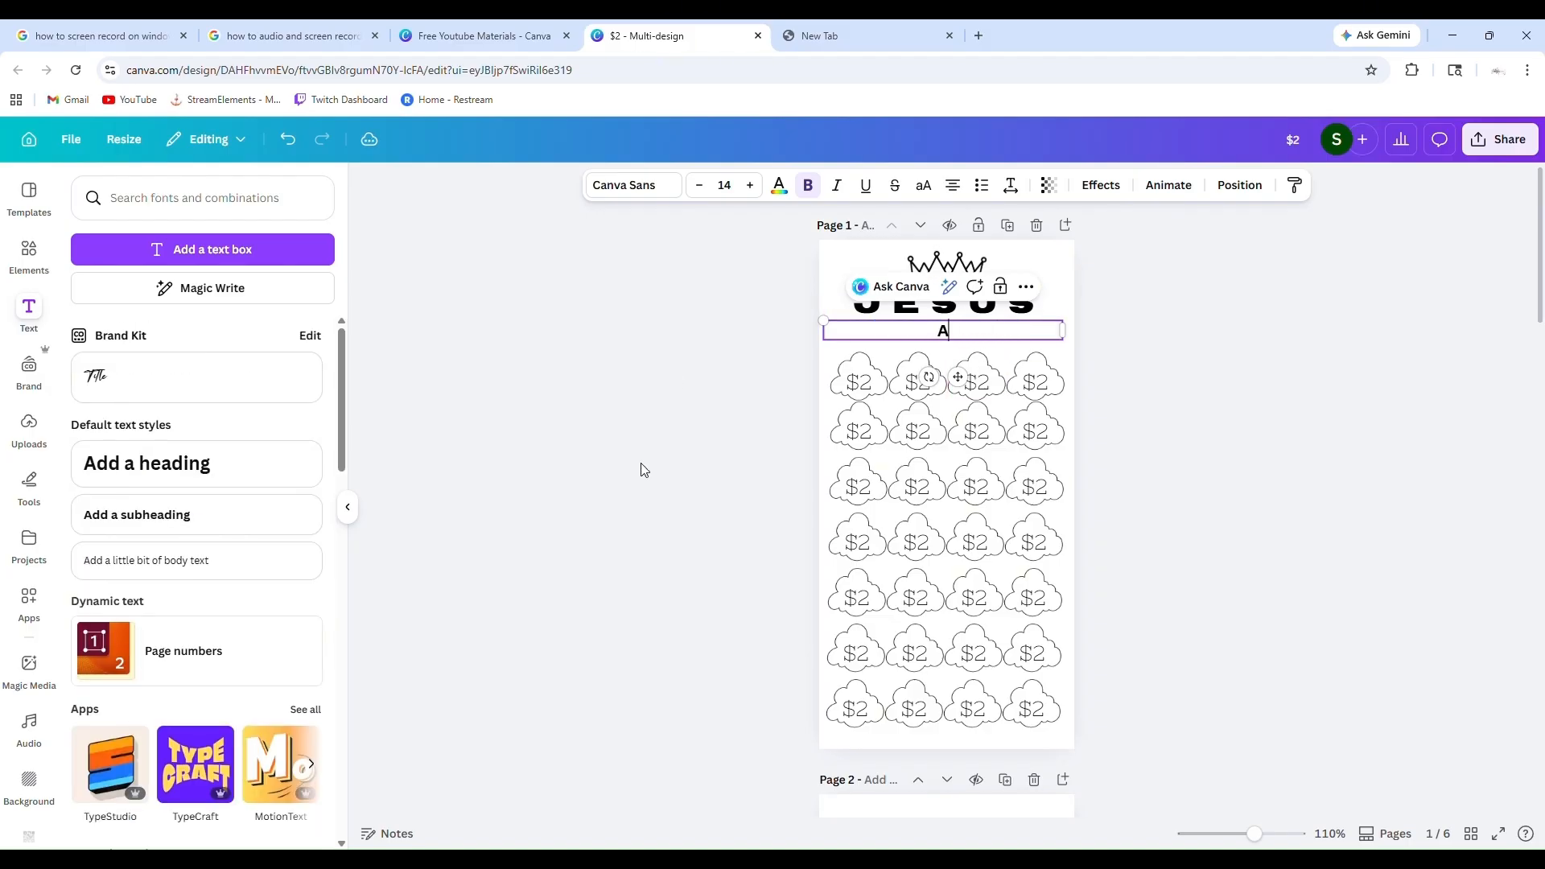
key("BackSpace")
type("Protects me")
Try the Garet and Copperplate Gothic 29 BC fonts on the "Protects me" subheading
left_click_drag(996, 331, 900, 338)
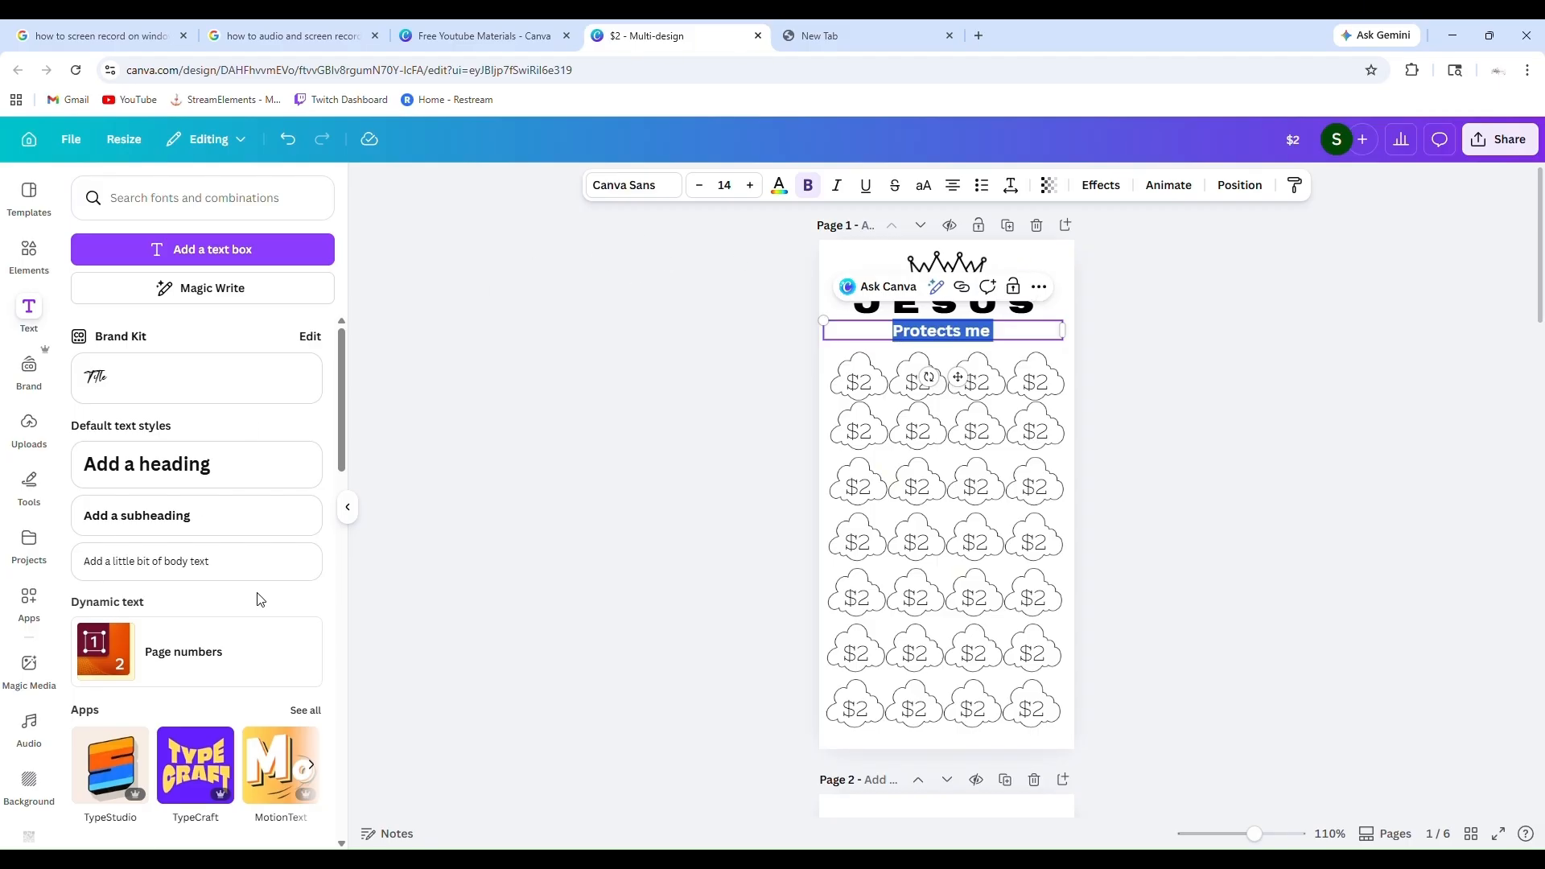
left_click(666, 192)
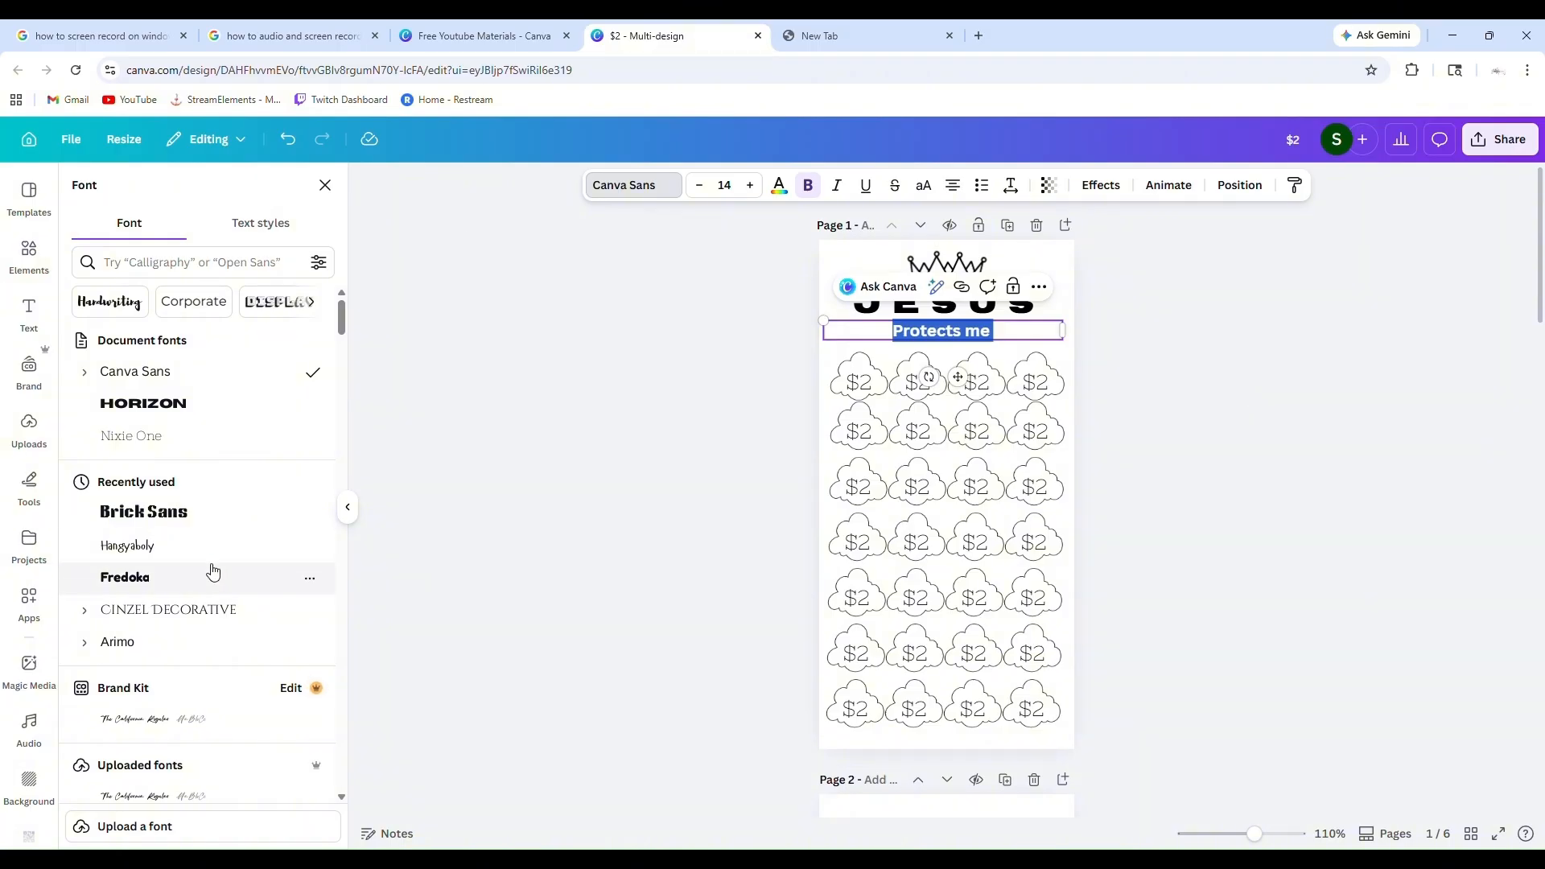
scroll(211, 571, "down", 3)
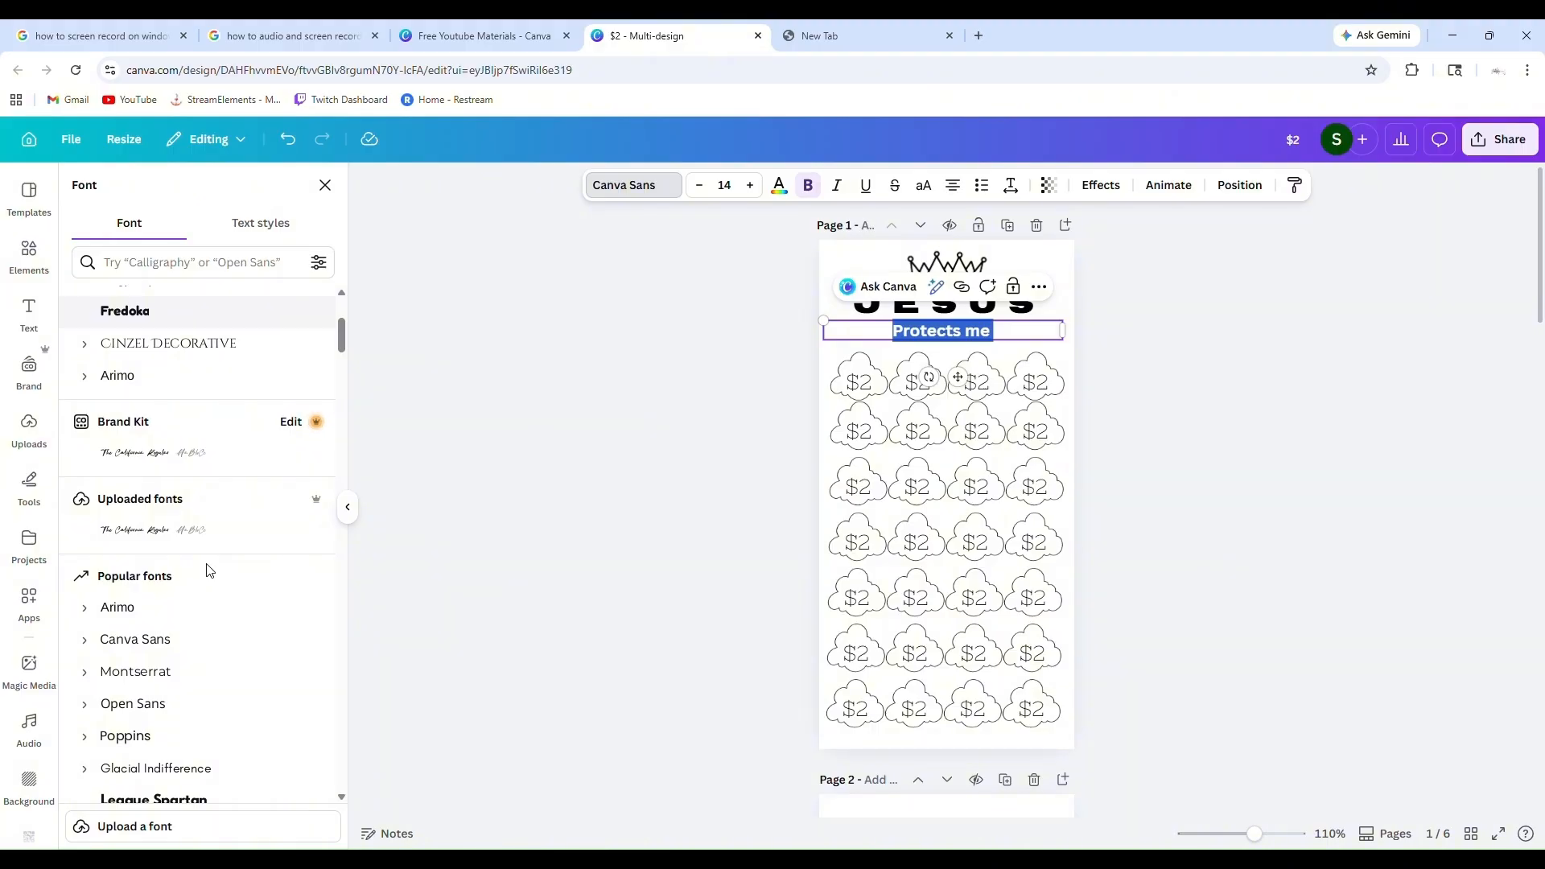
scroll(241, 563, "down", 2)
scroll(242, 555, "down", 5)
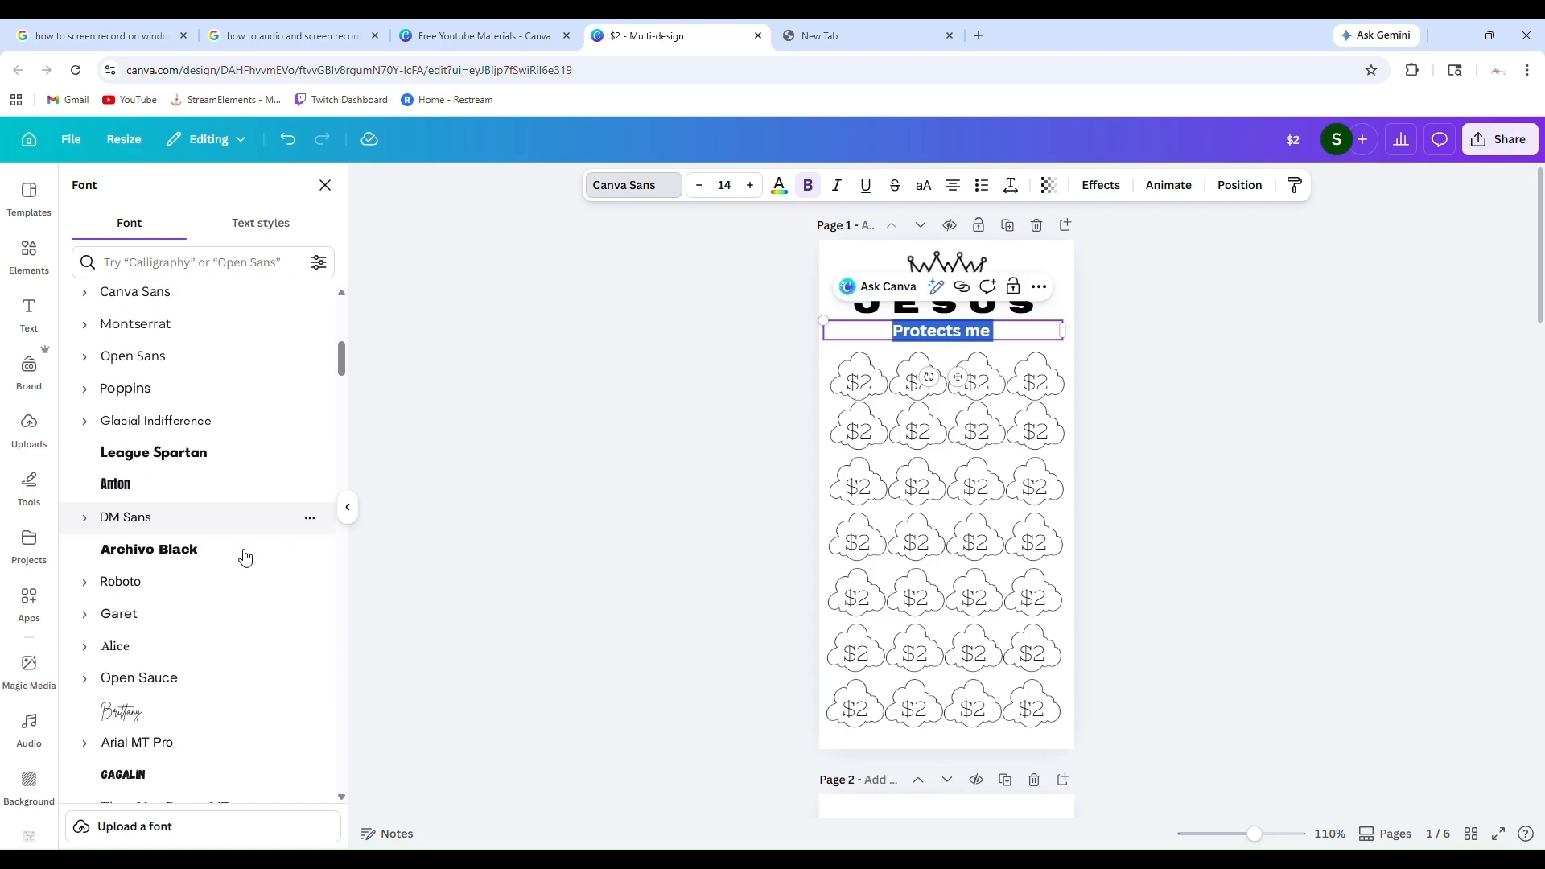
left_click(162, 480)
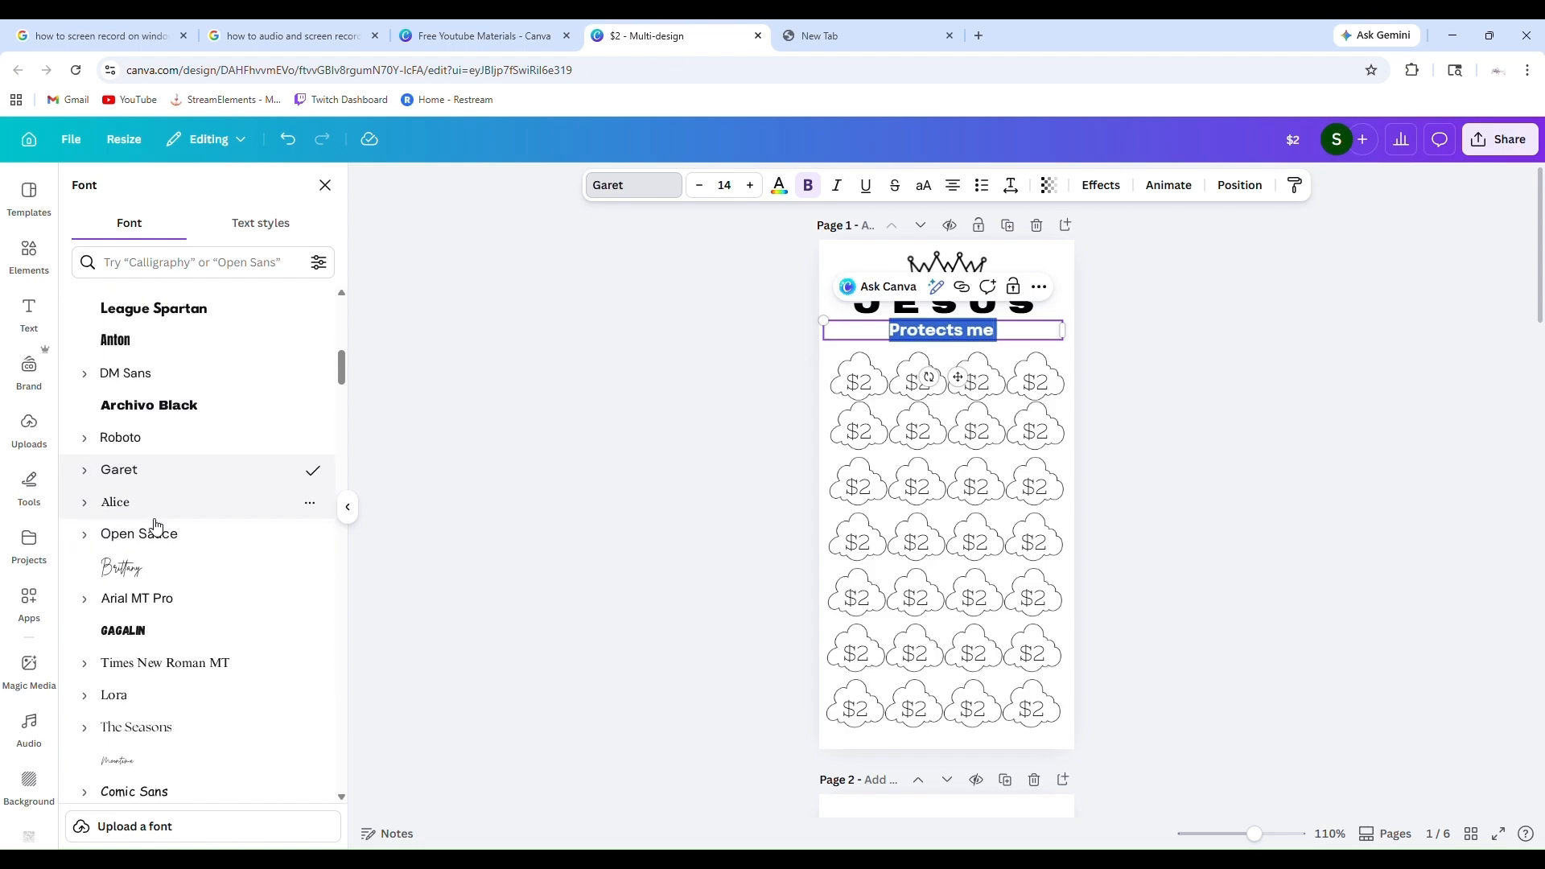
scroll(157, 523, "down", 6)
scroll(156, 527, "down", 2)
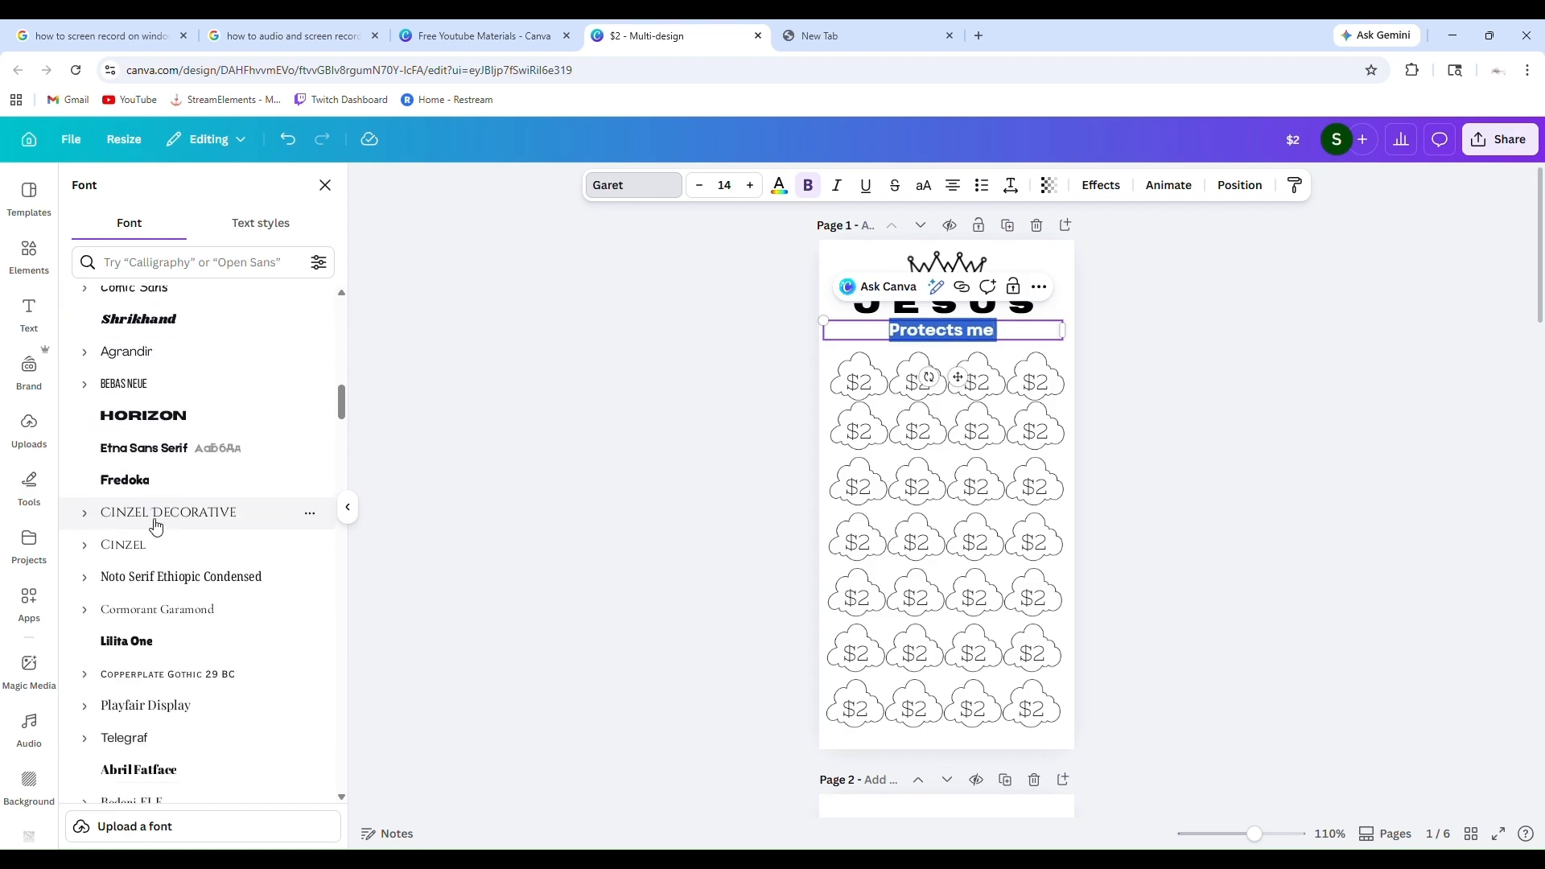
left_click(179, 624)
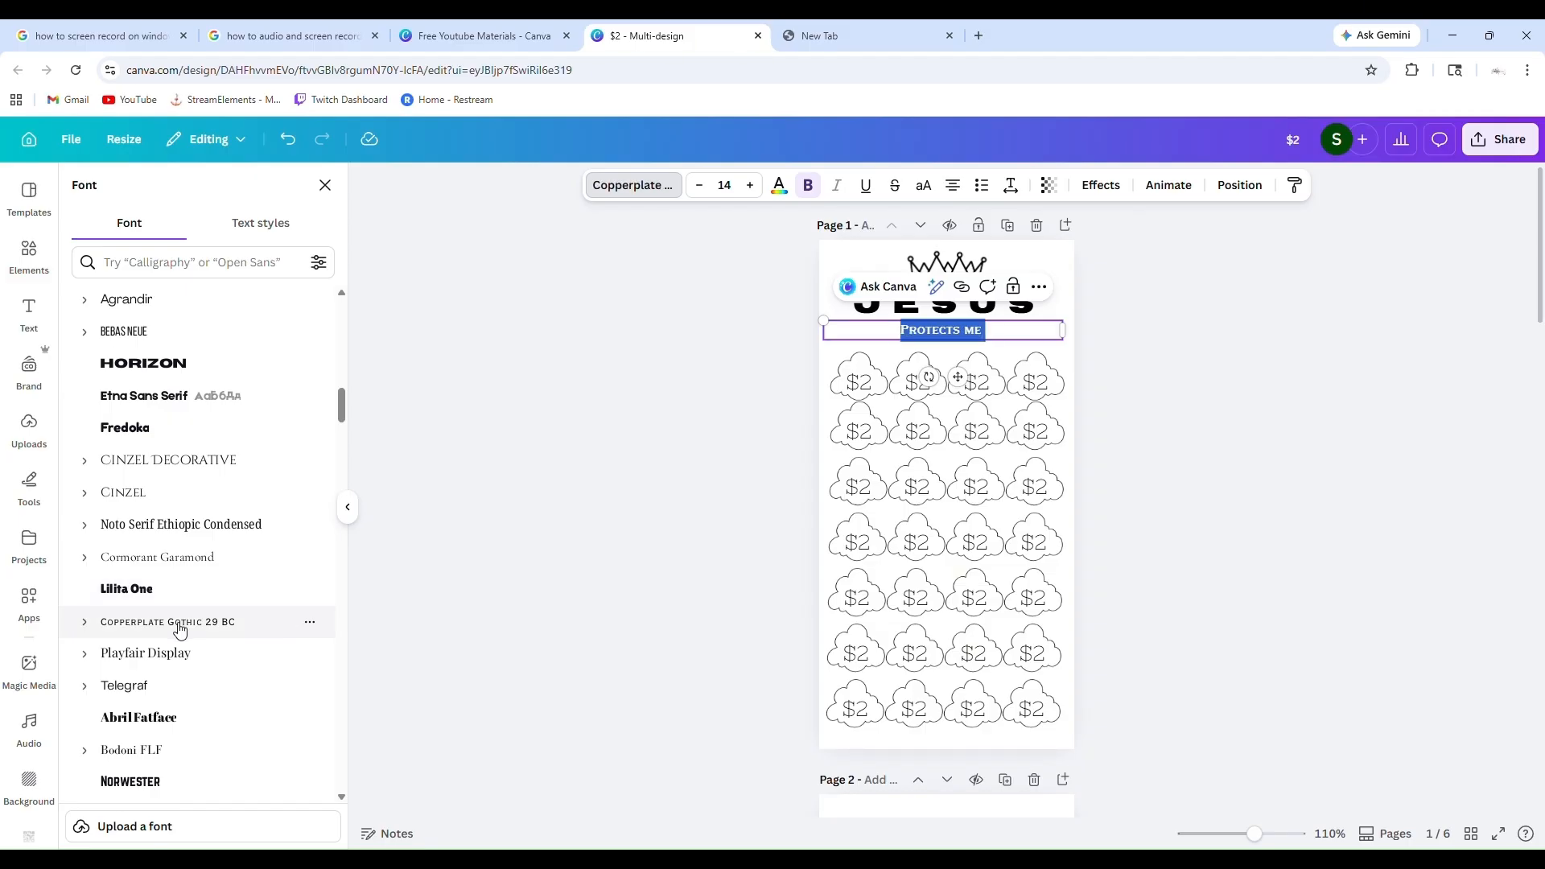
Set the "Protects me" subheading's font to Old Standard and browse further fonts in the list
scroll(180, 631, "down", 4)
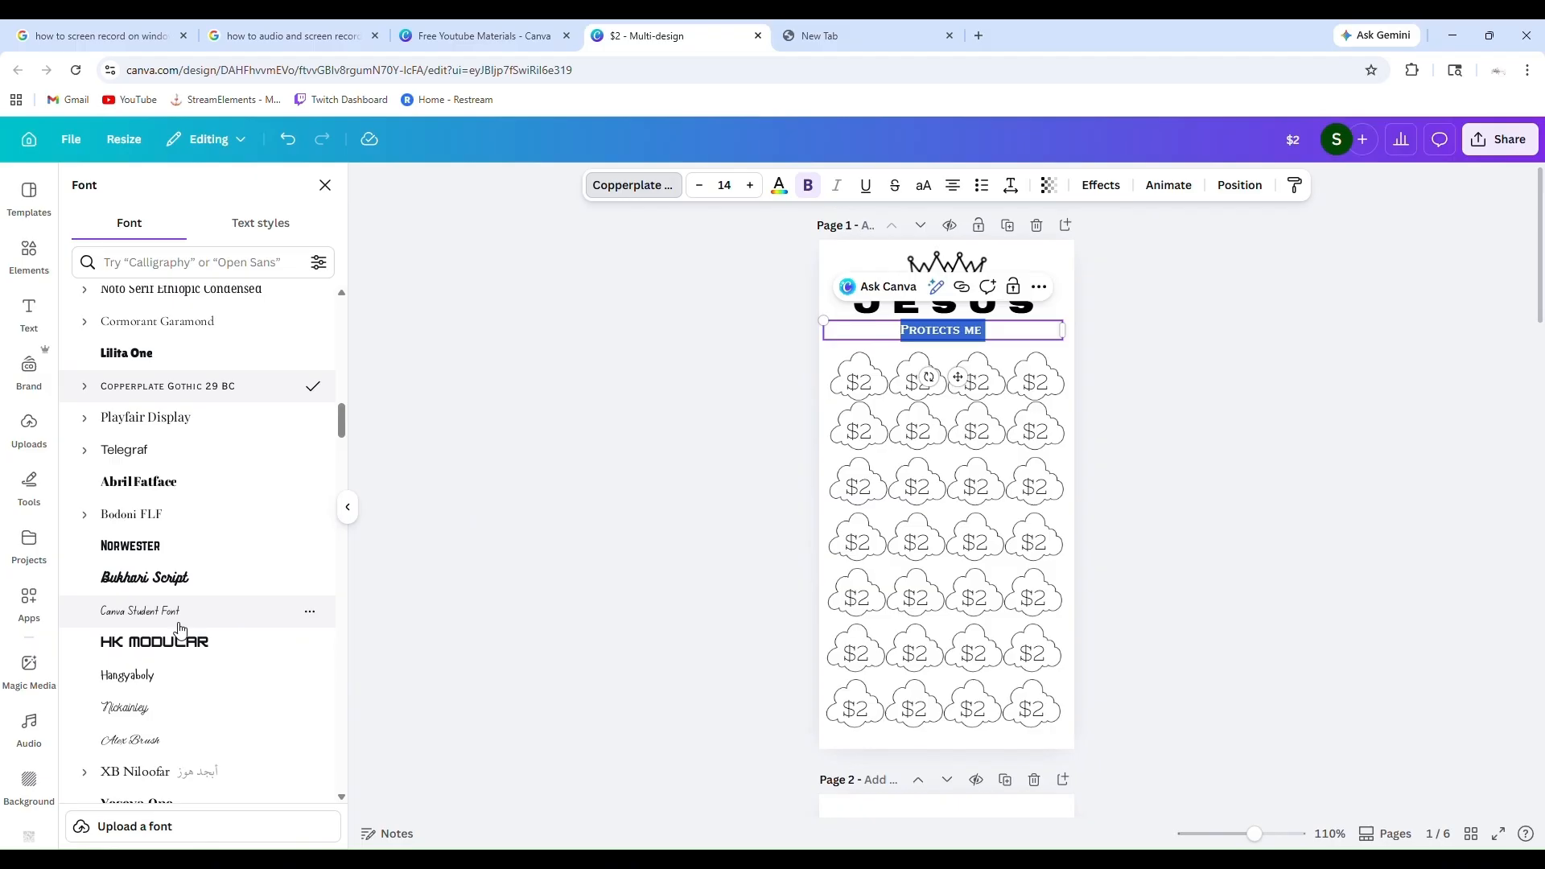
scroll(252, 531, "down", 6)
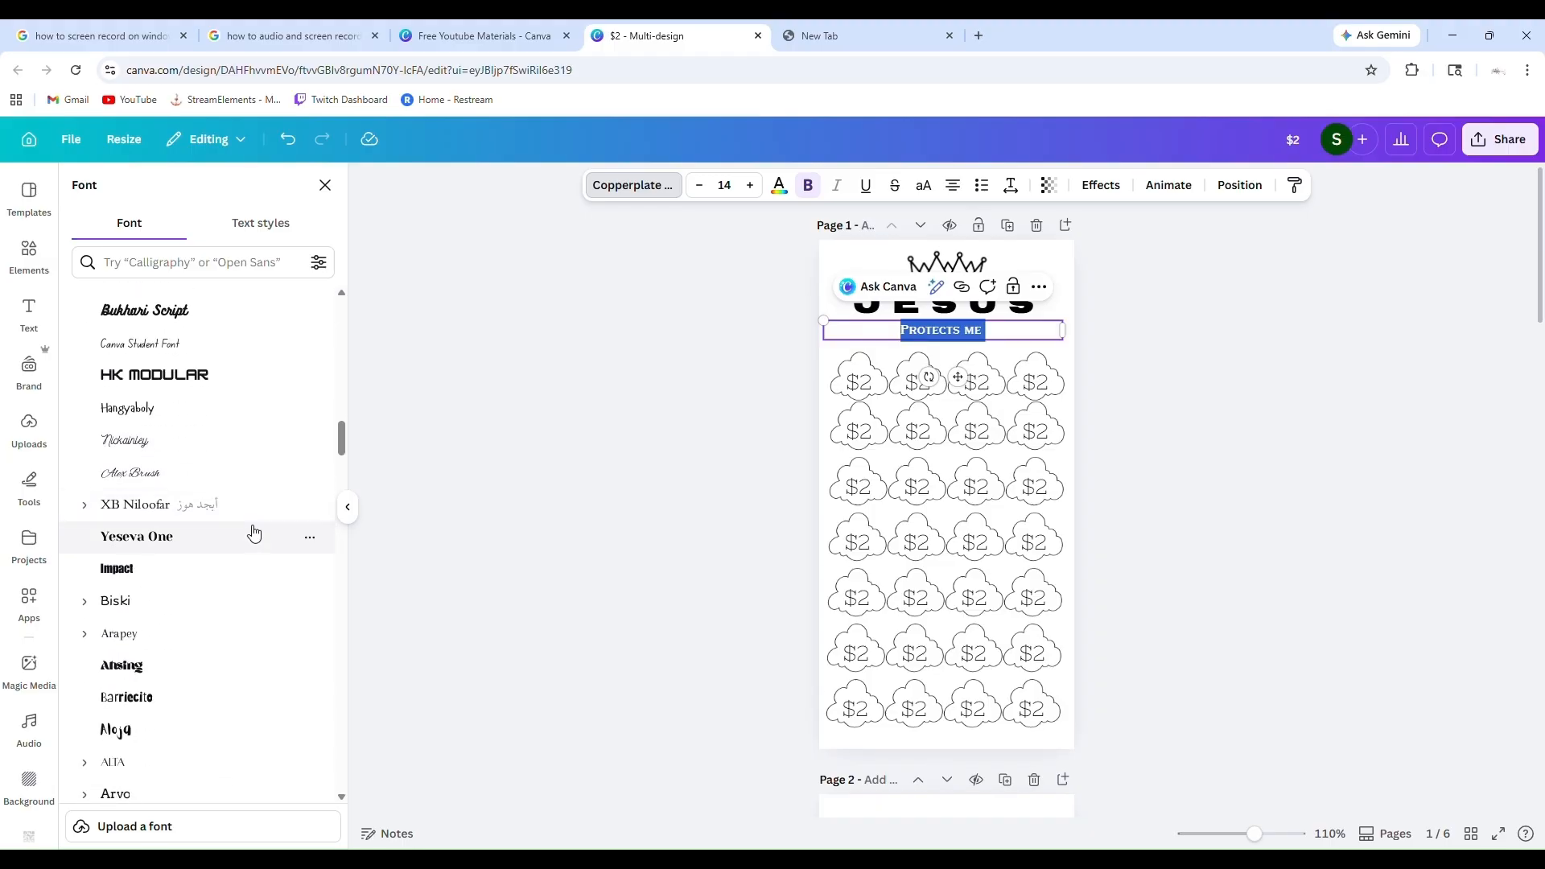
scroll(253, 532, "down", 6)
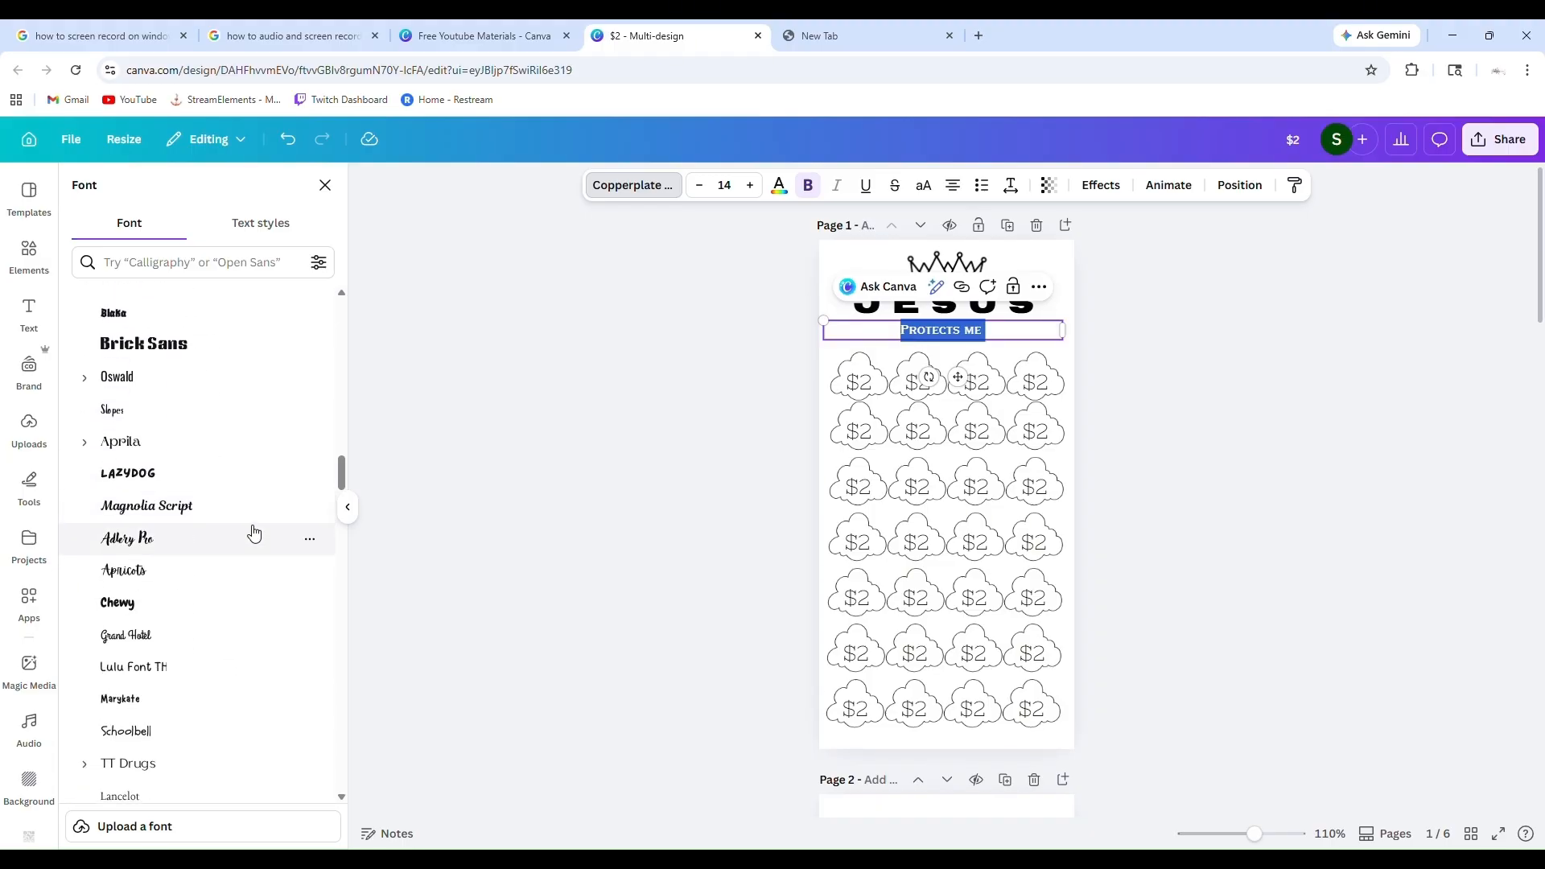
scroll(253, 531, "down", 2)
left_click(206, 589)
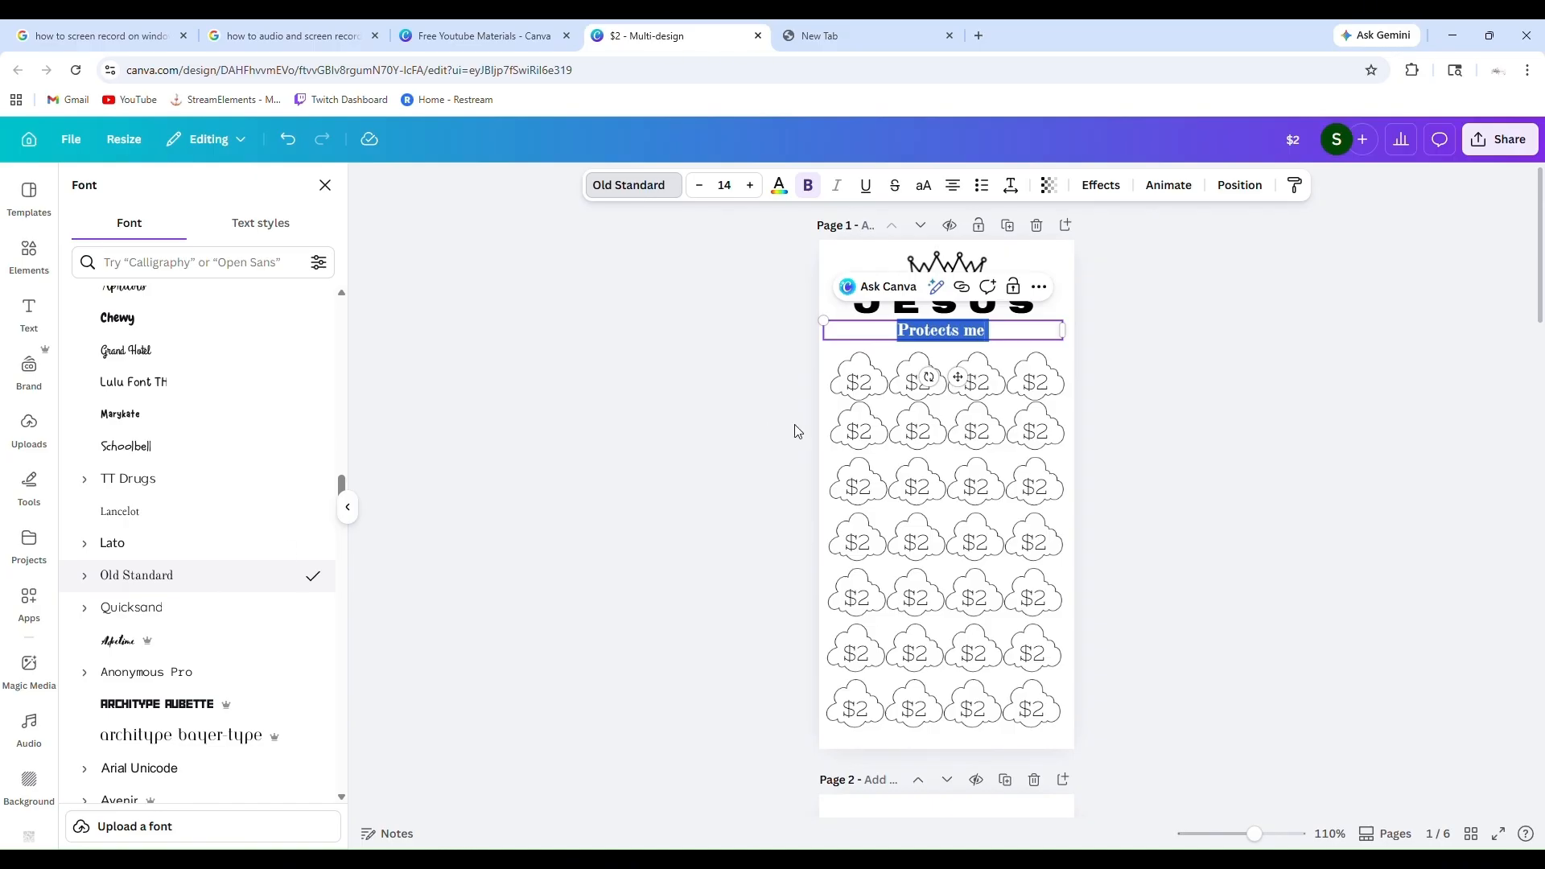
scroll(222, 556, "down", 5)
scroll(225, 558, "up", 15)
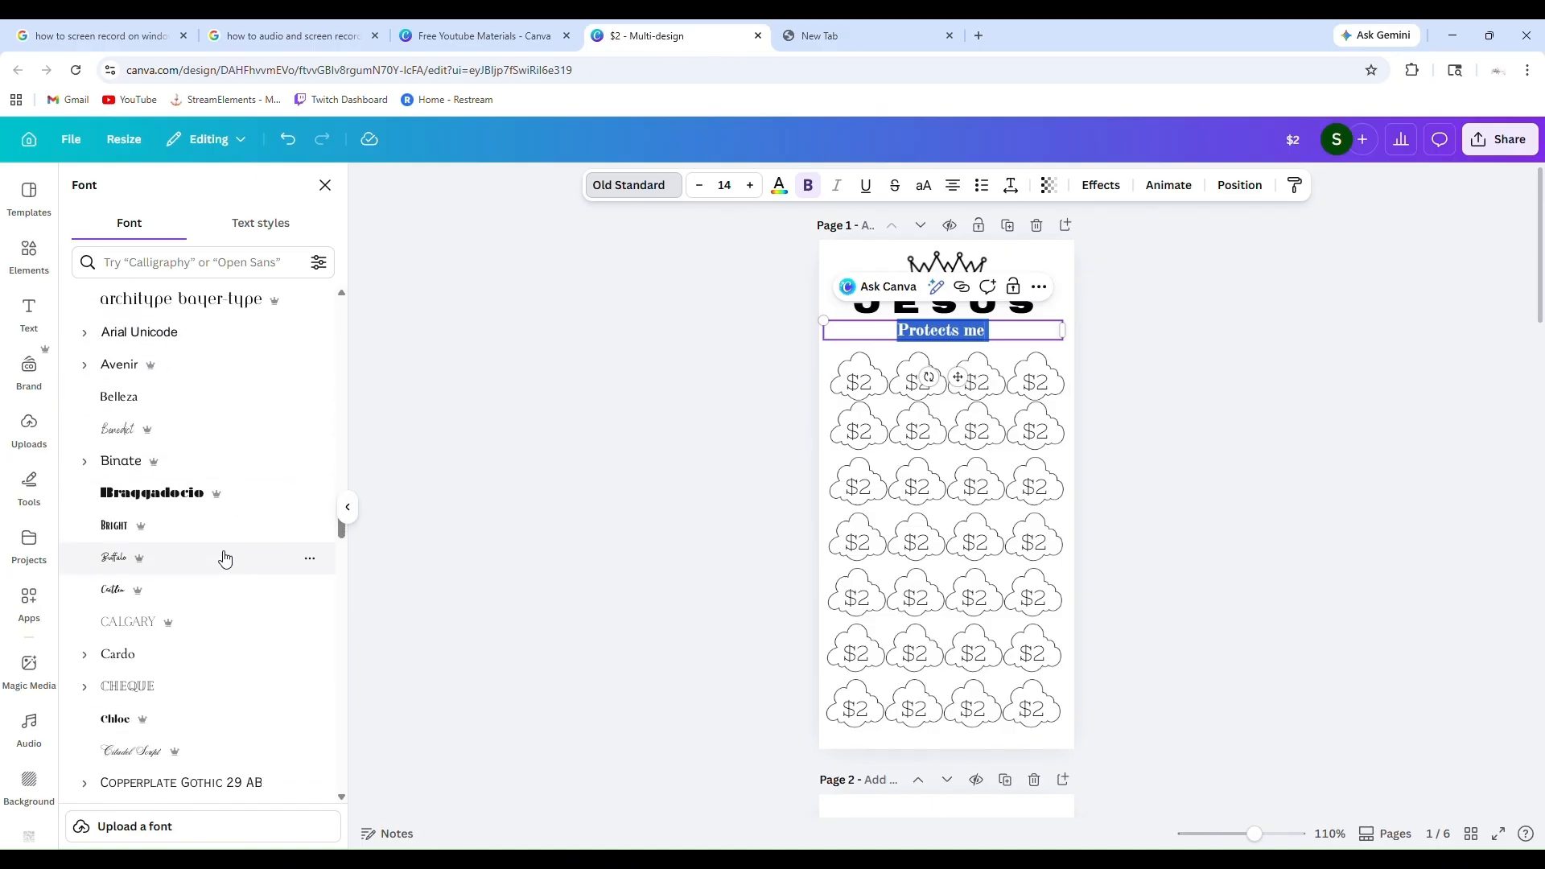
scroll(224, 557, "up", 2)
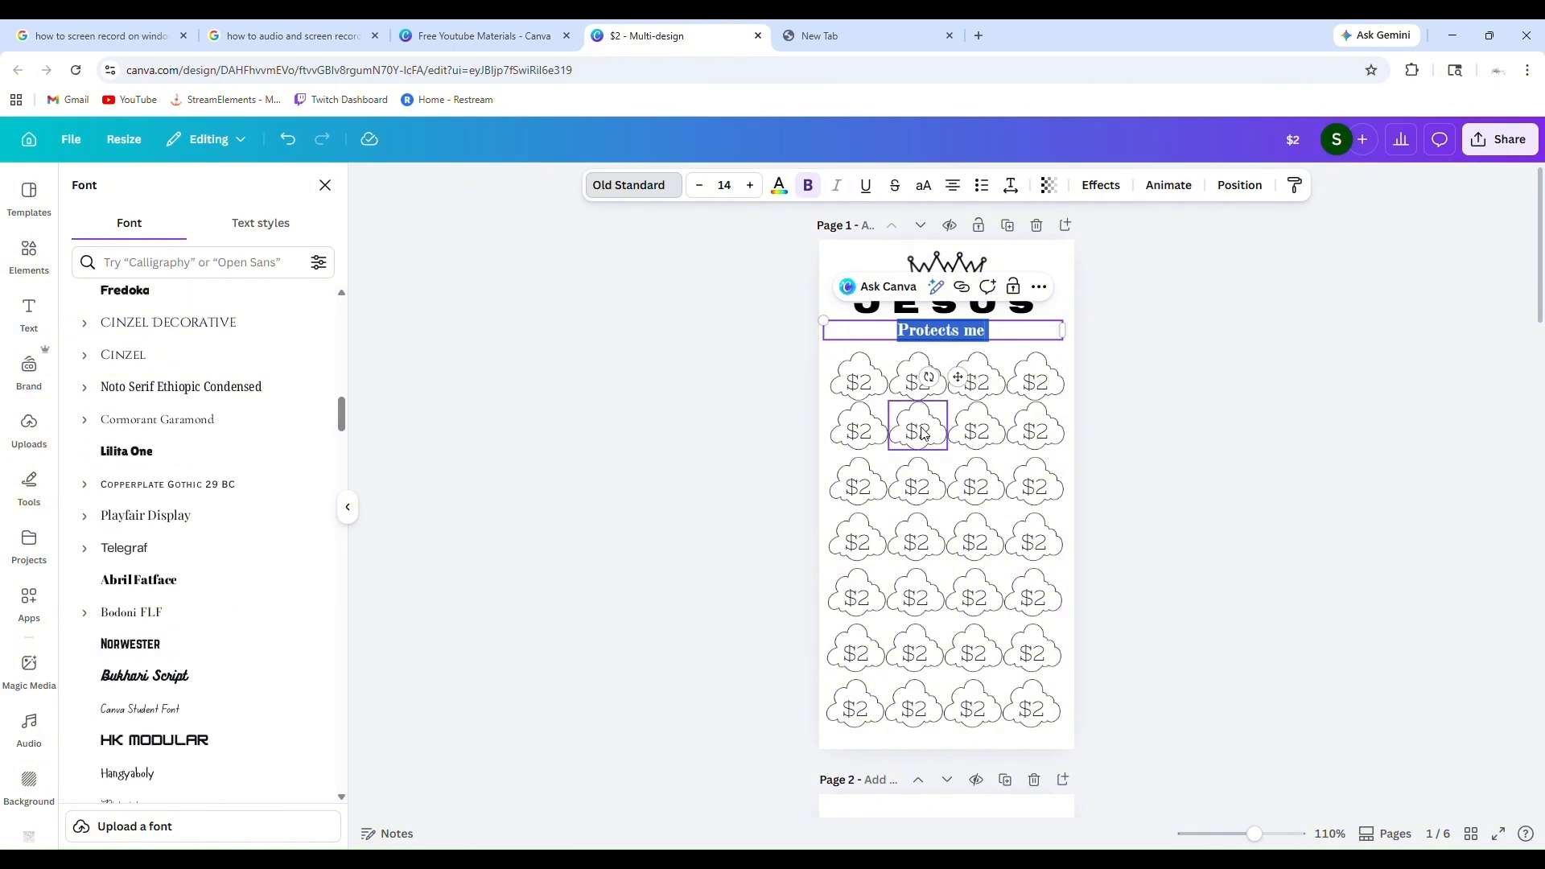
Extend the subheading to read "Protects me in all aspects of my life" and center it under the Jesus heading
left_click(1005, 338)
type("in")
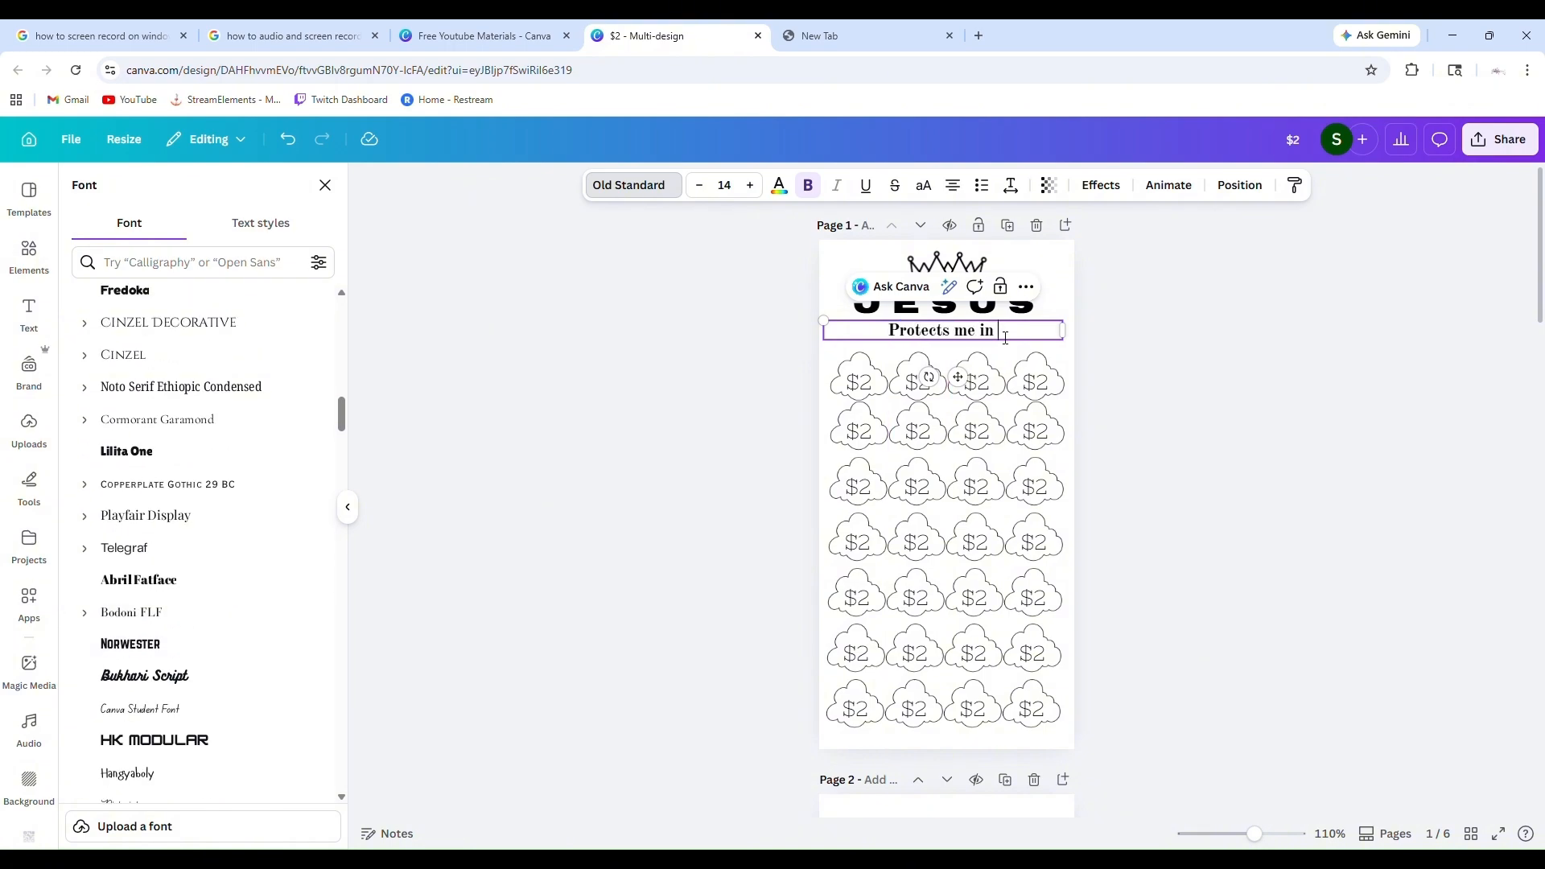
type(" all aspects of my life")
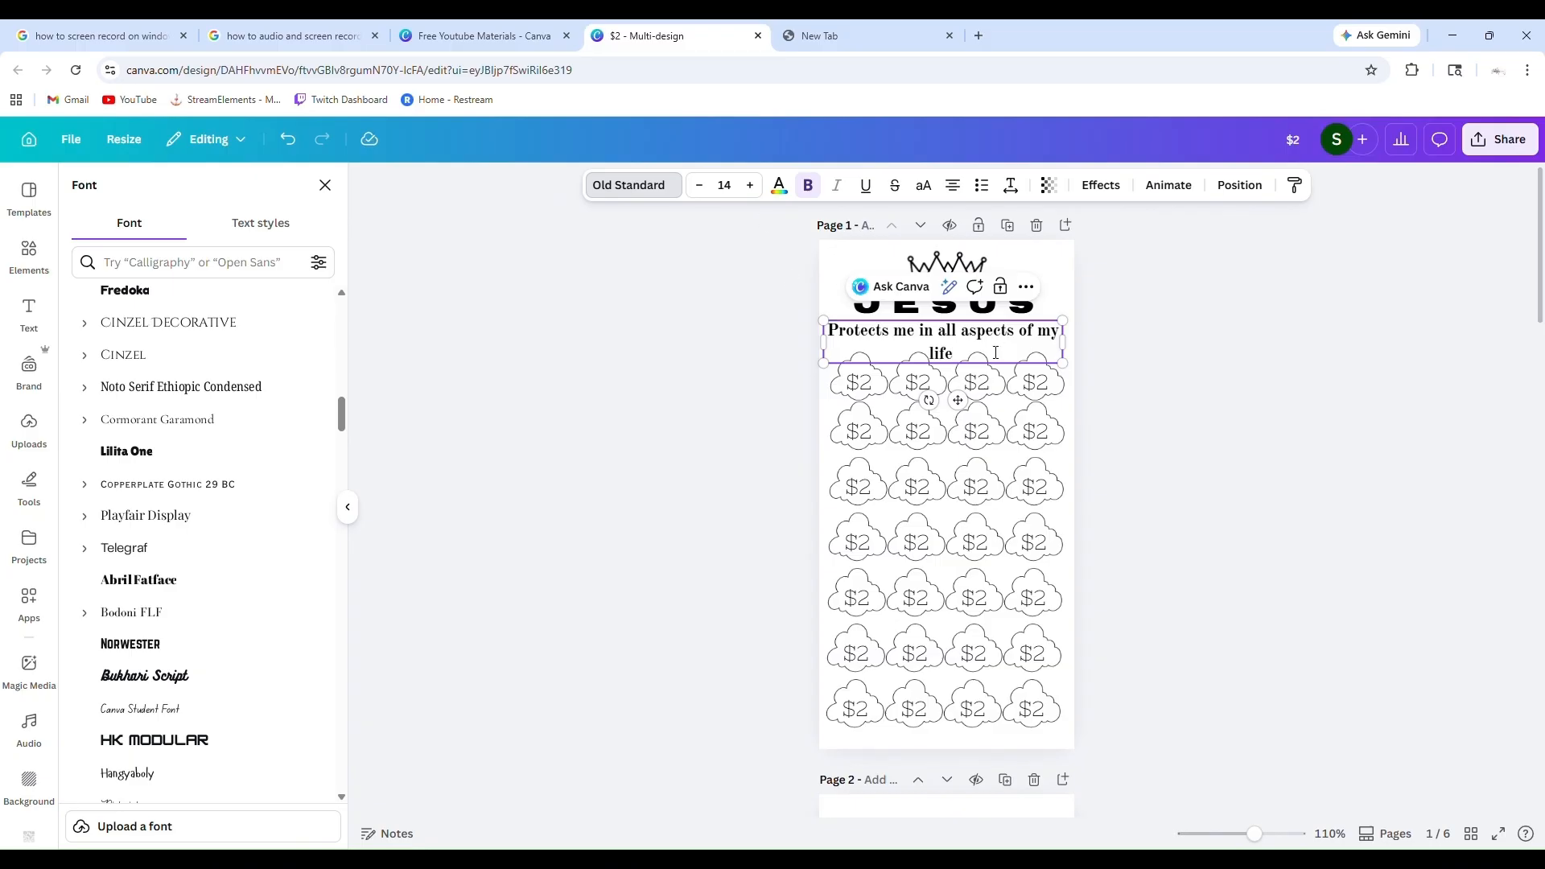
mouse_move(960, 402)
left_mouse_down()
mouse_move(974, 411)
mouse_move(966, 400)
left_mouse_up()
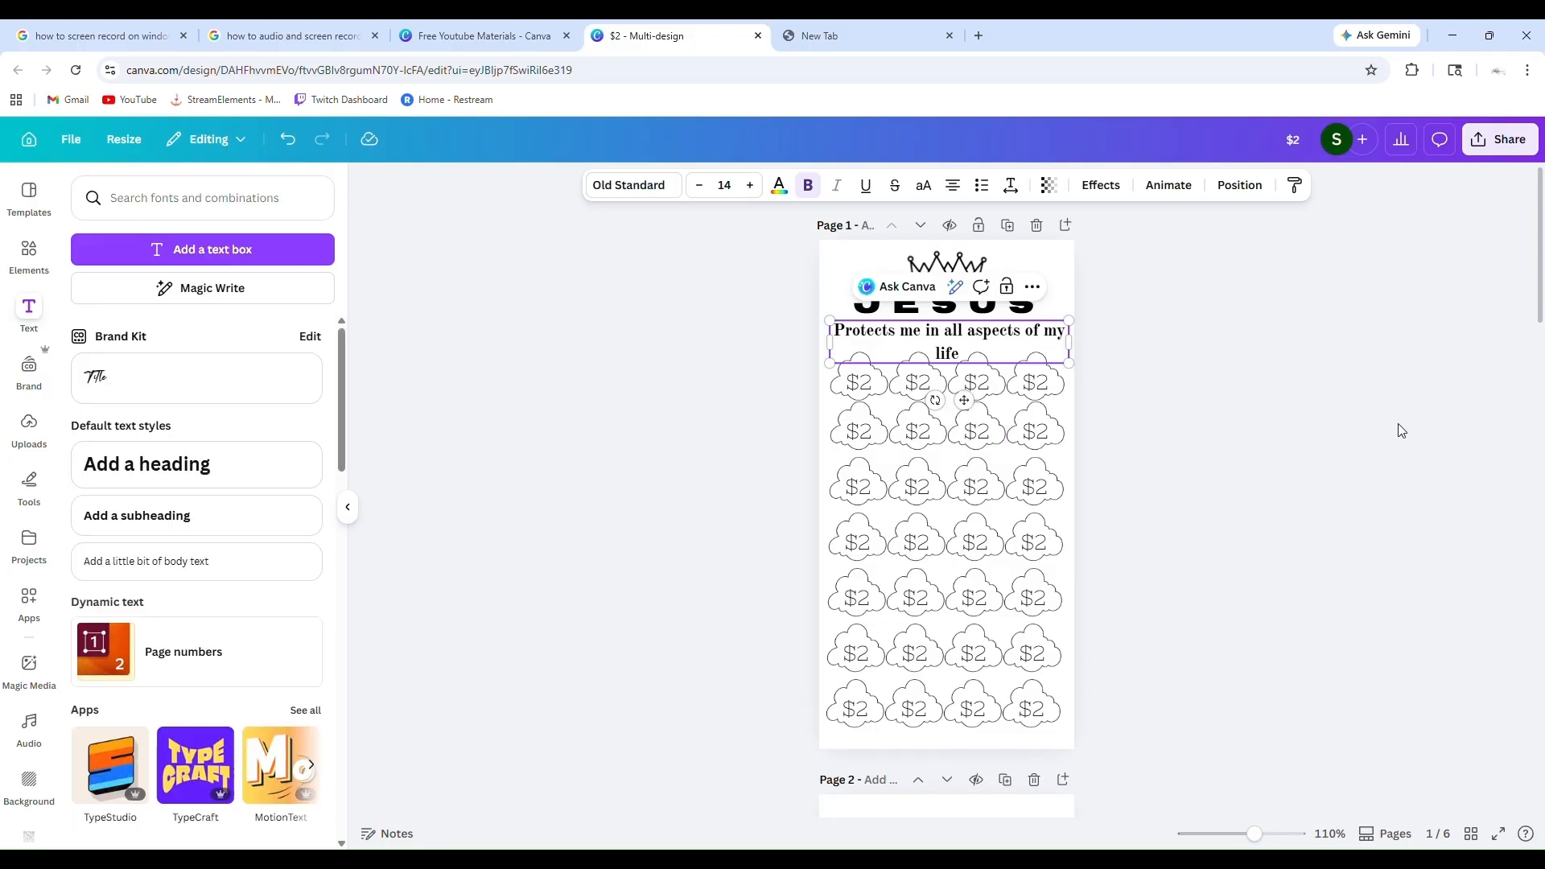
left_click(1273, 356)
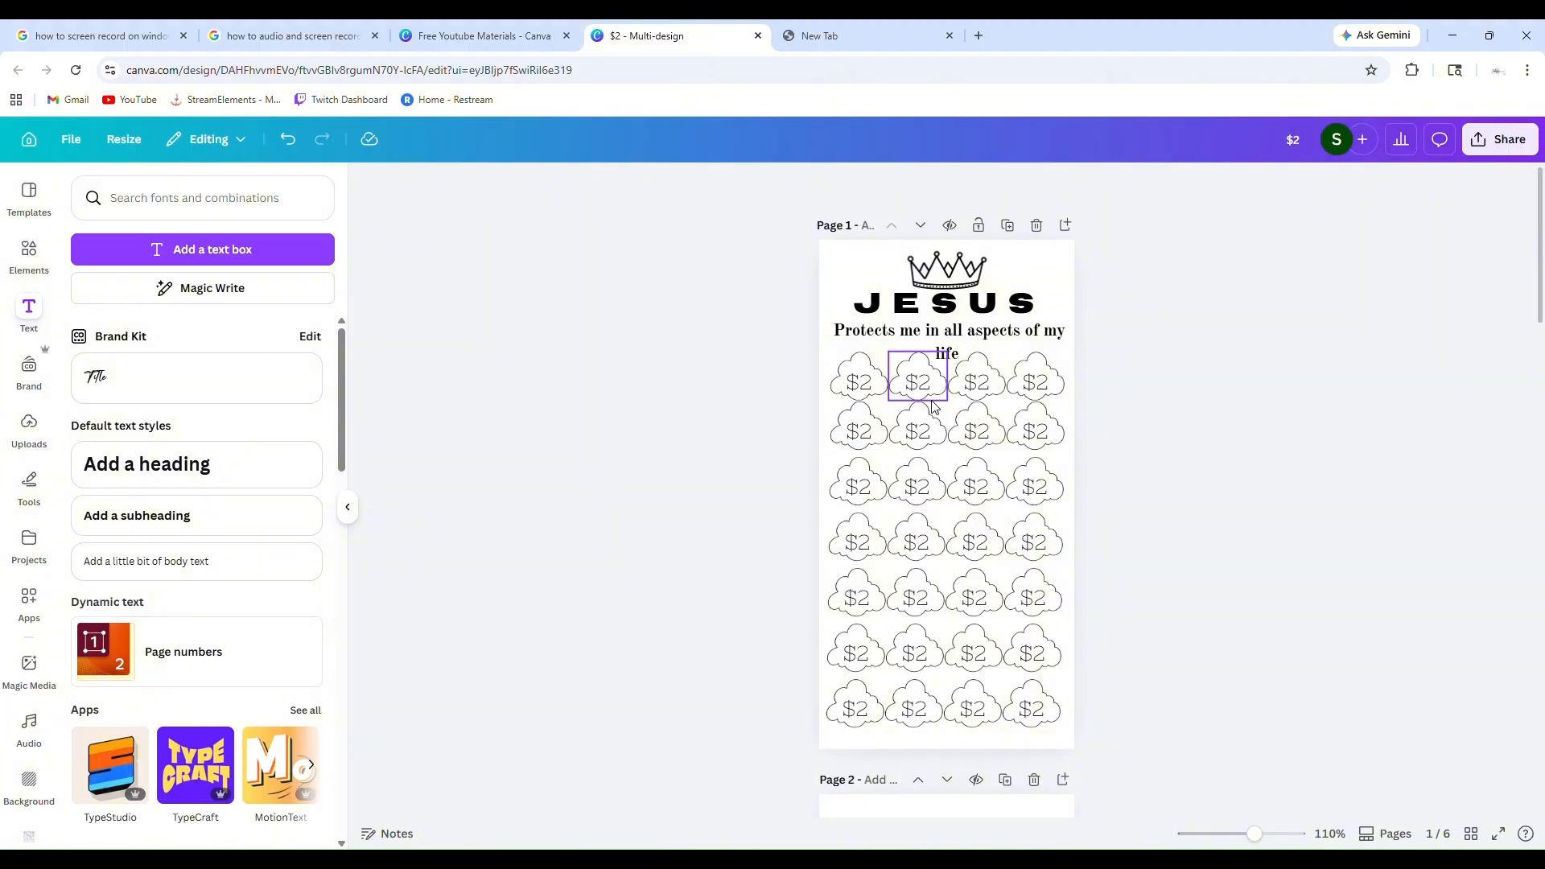
Fill page 1's background with a light pinkish purple and open the full set of default solid colors
scroll(1151, 531, "down", 3)
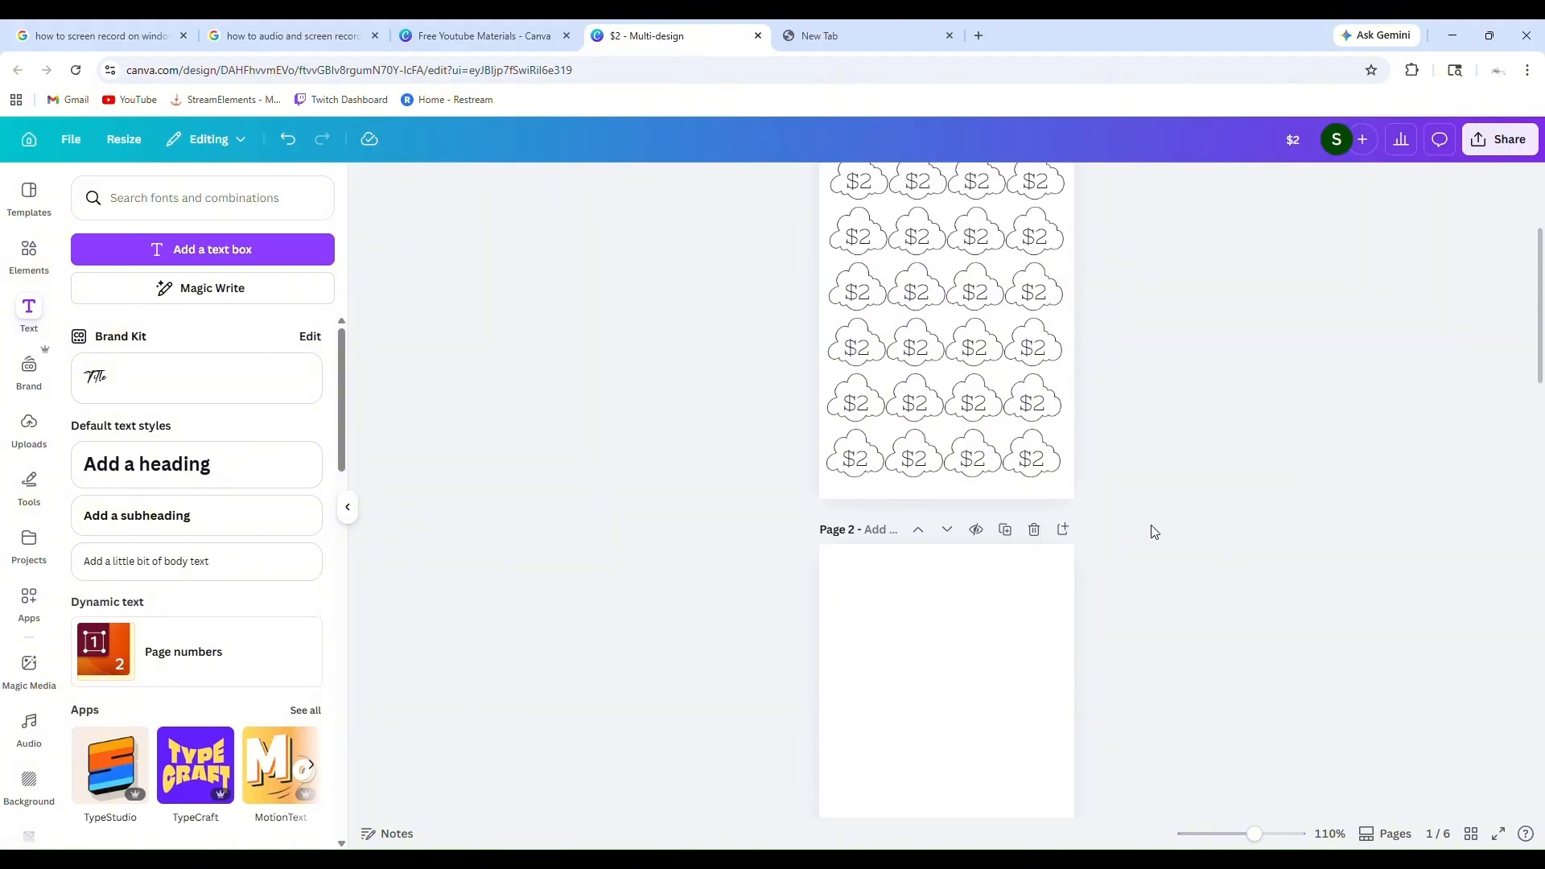
scroll(1152, 531, "up", 3)
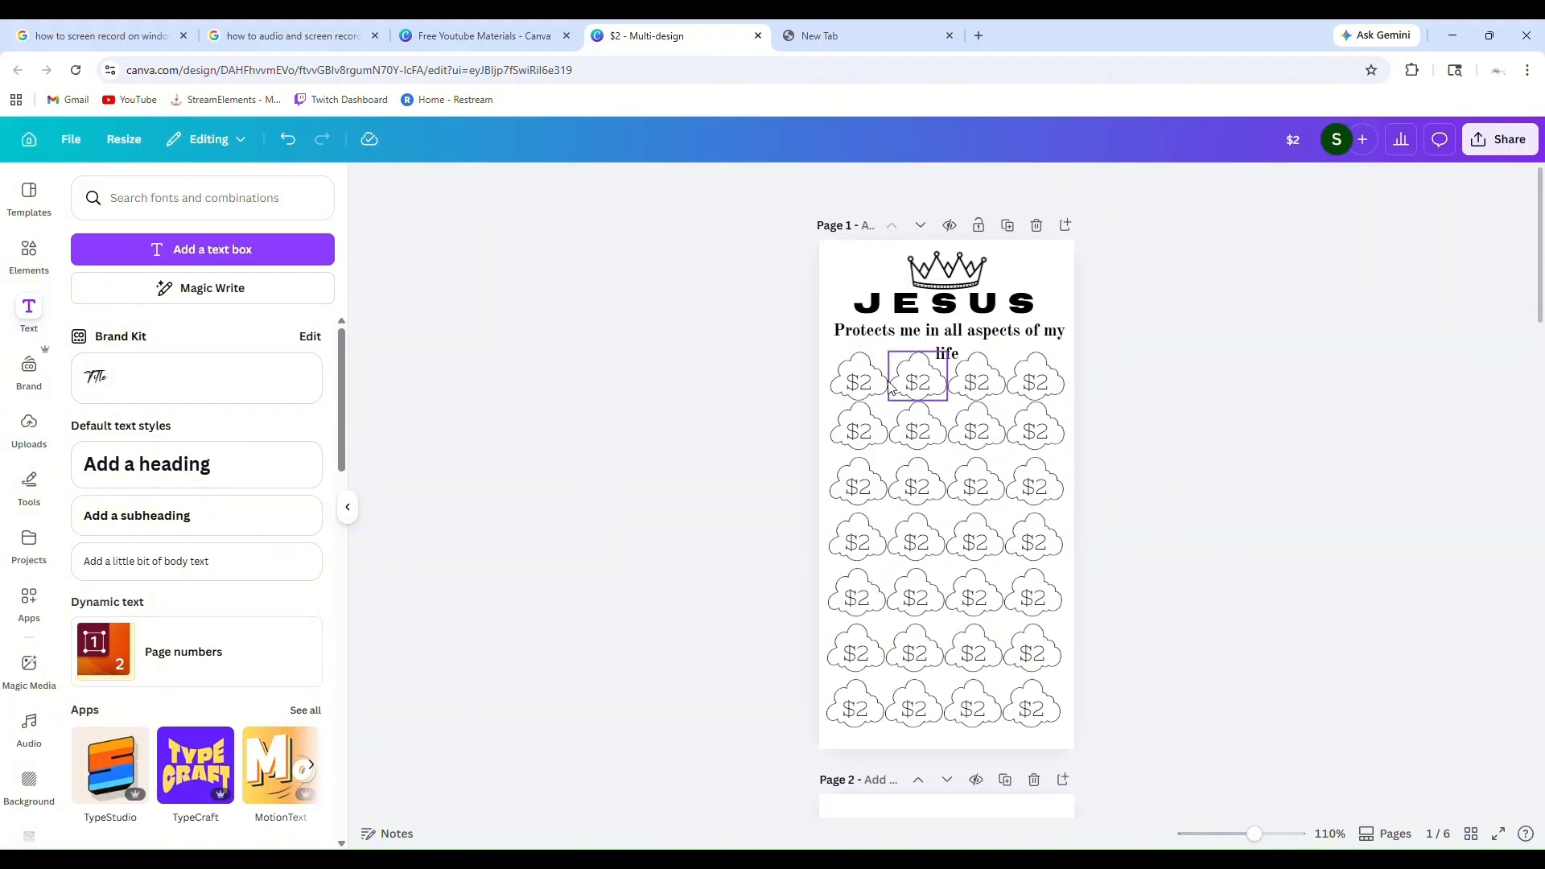
left_click(860, 269)
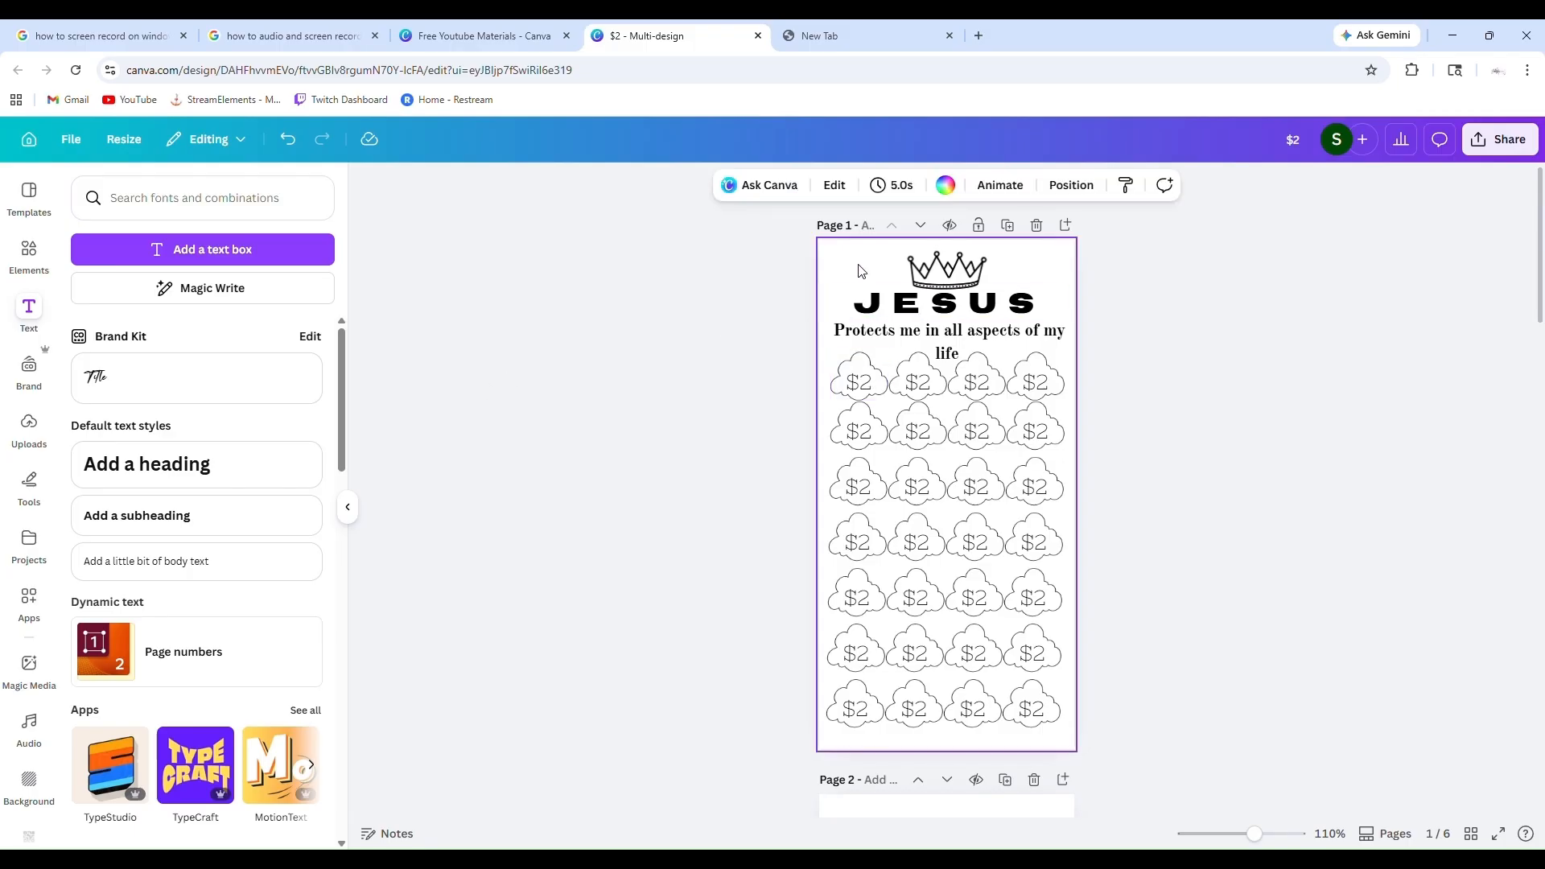
left_click(947, 186)
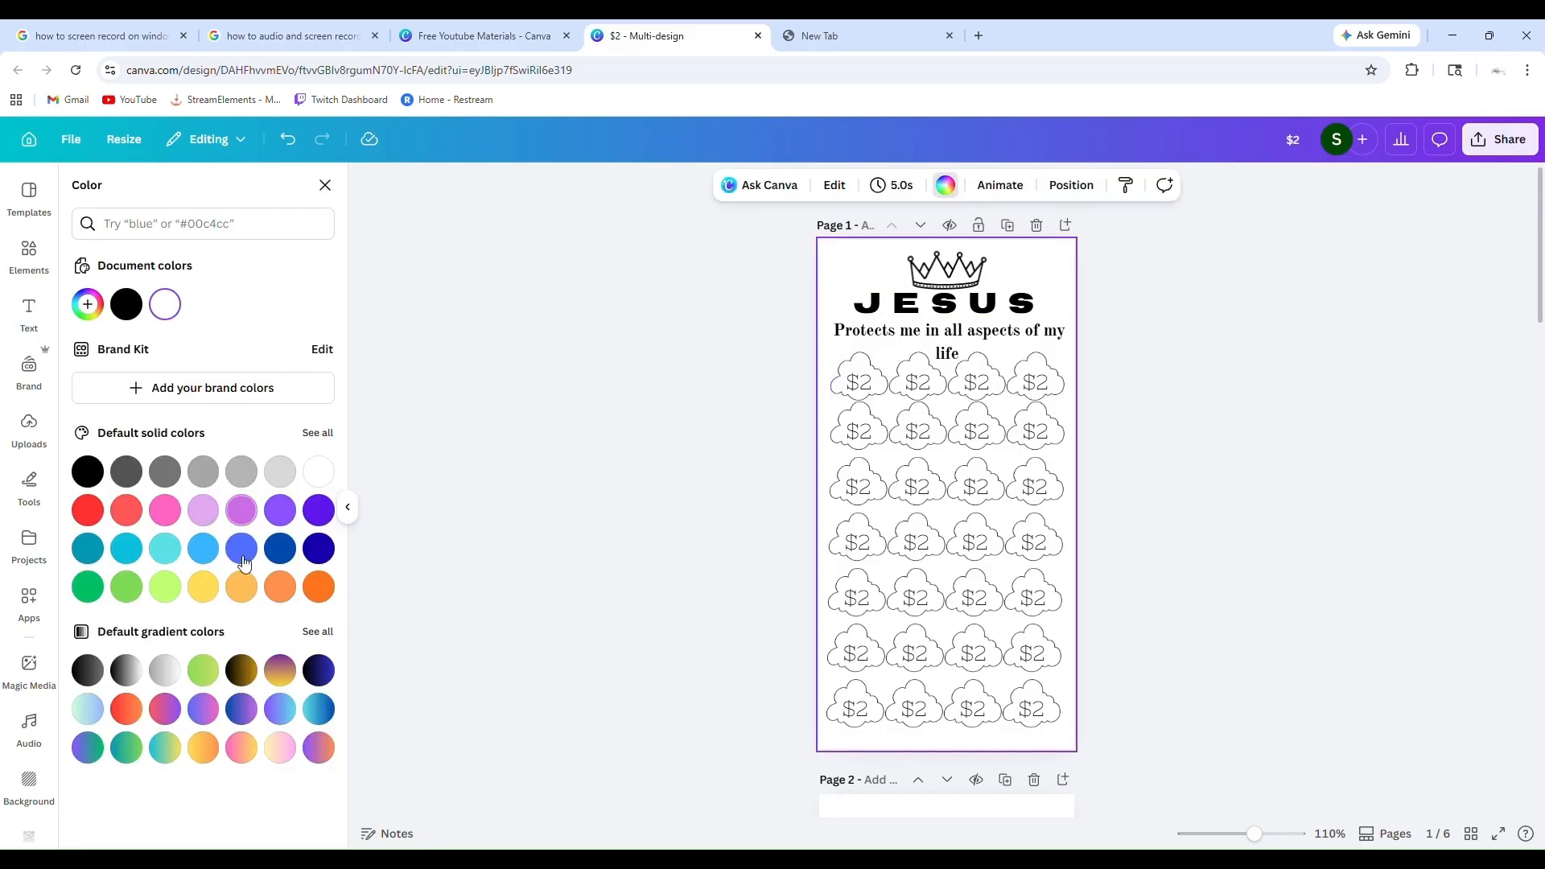
left_click(212, 520)
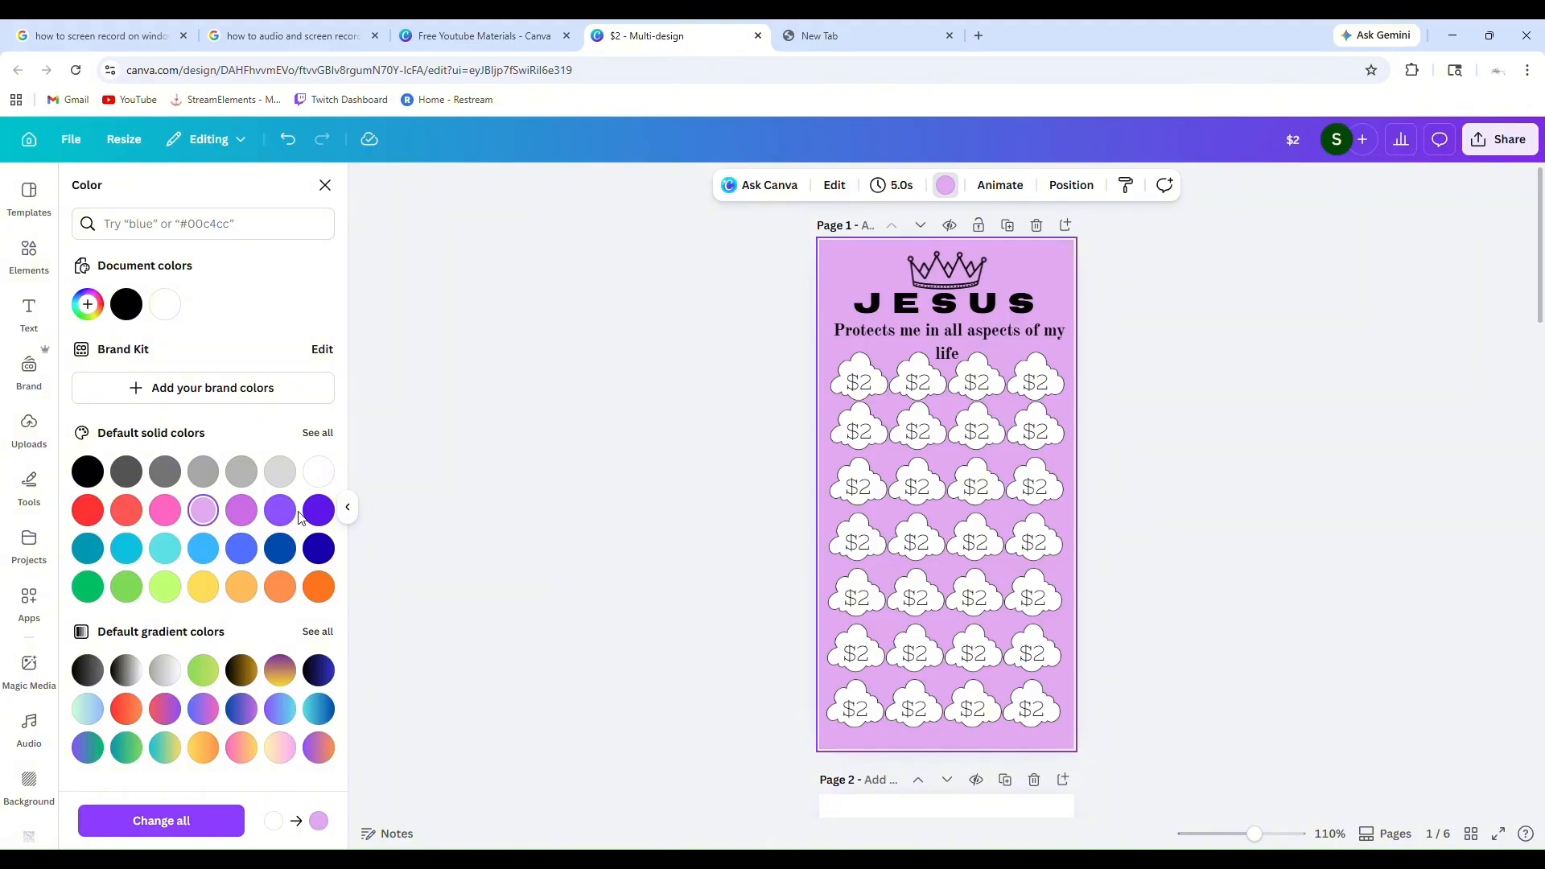
left_click(318, 434)
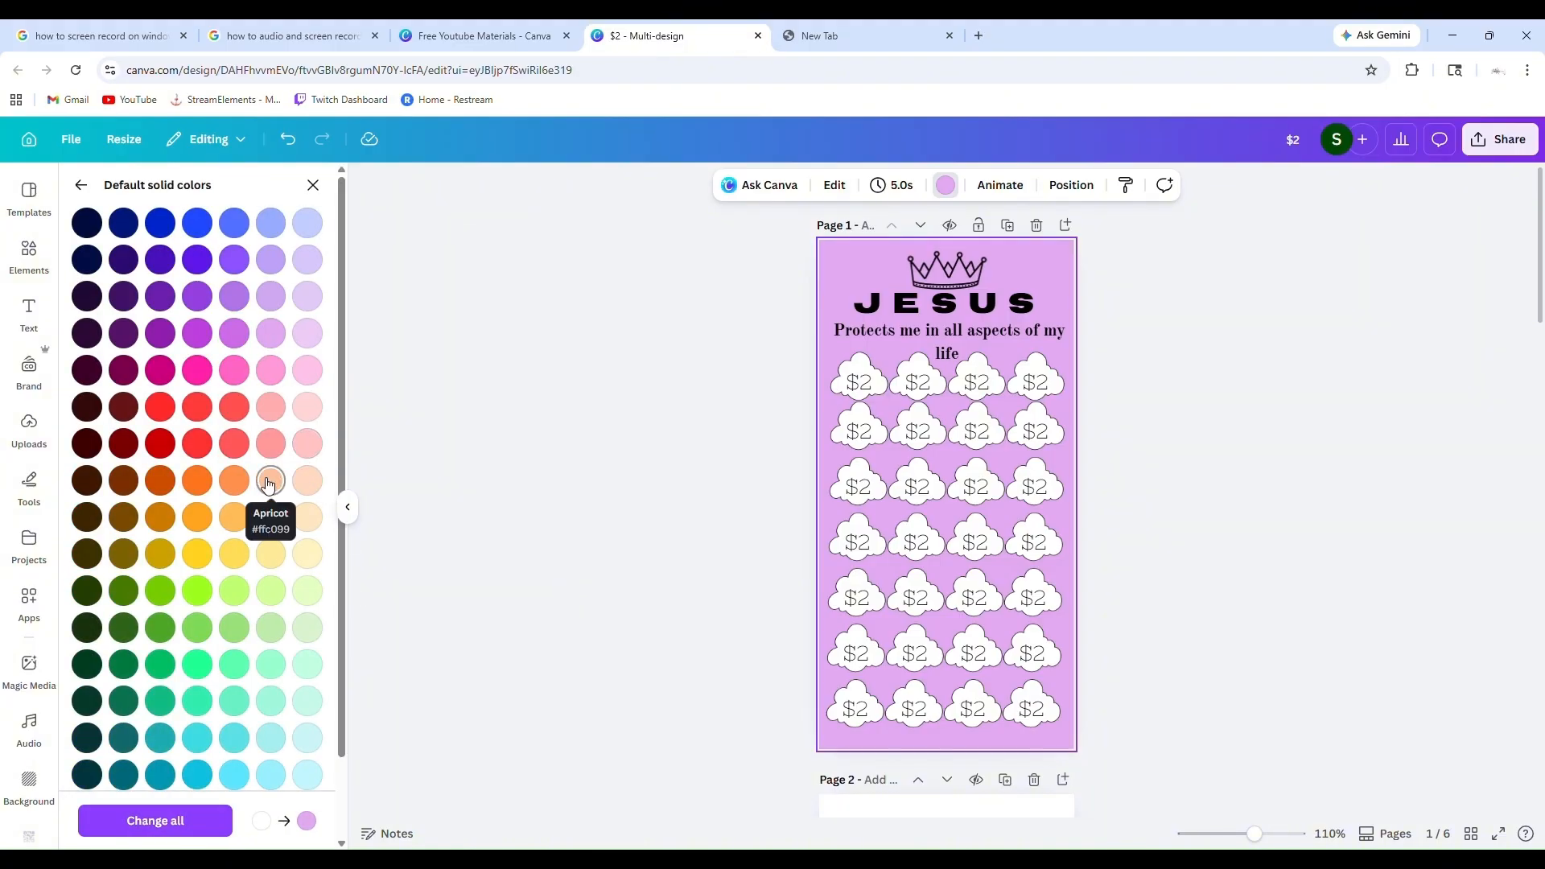
Try apricot #ffc099 and the neighbouring pale peach and pink shades as page 1's background color
left_click(271, 480)
left_click(307, 517)
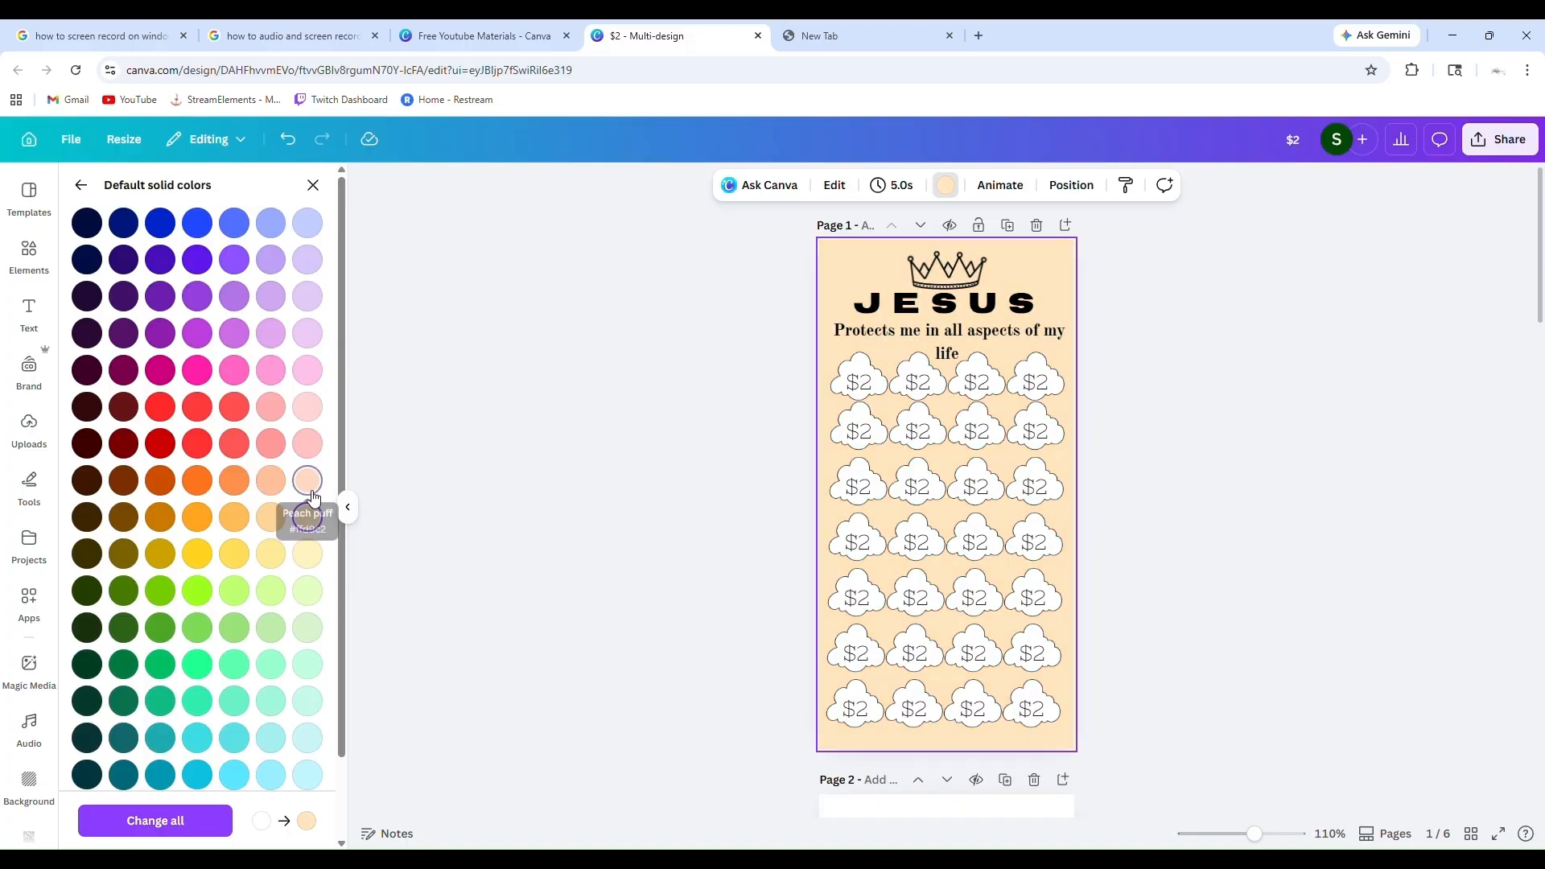
left_click(308, 483)
left_click(308, 445)
left_click(274, 480)
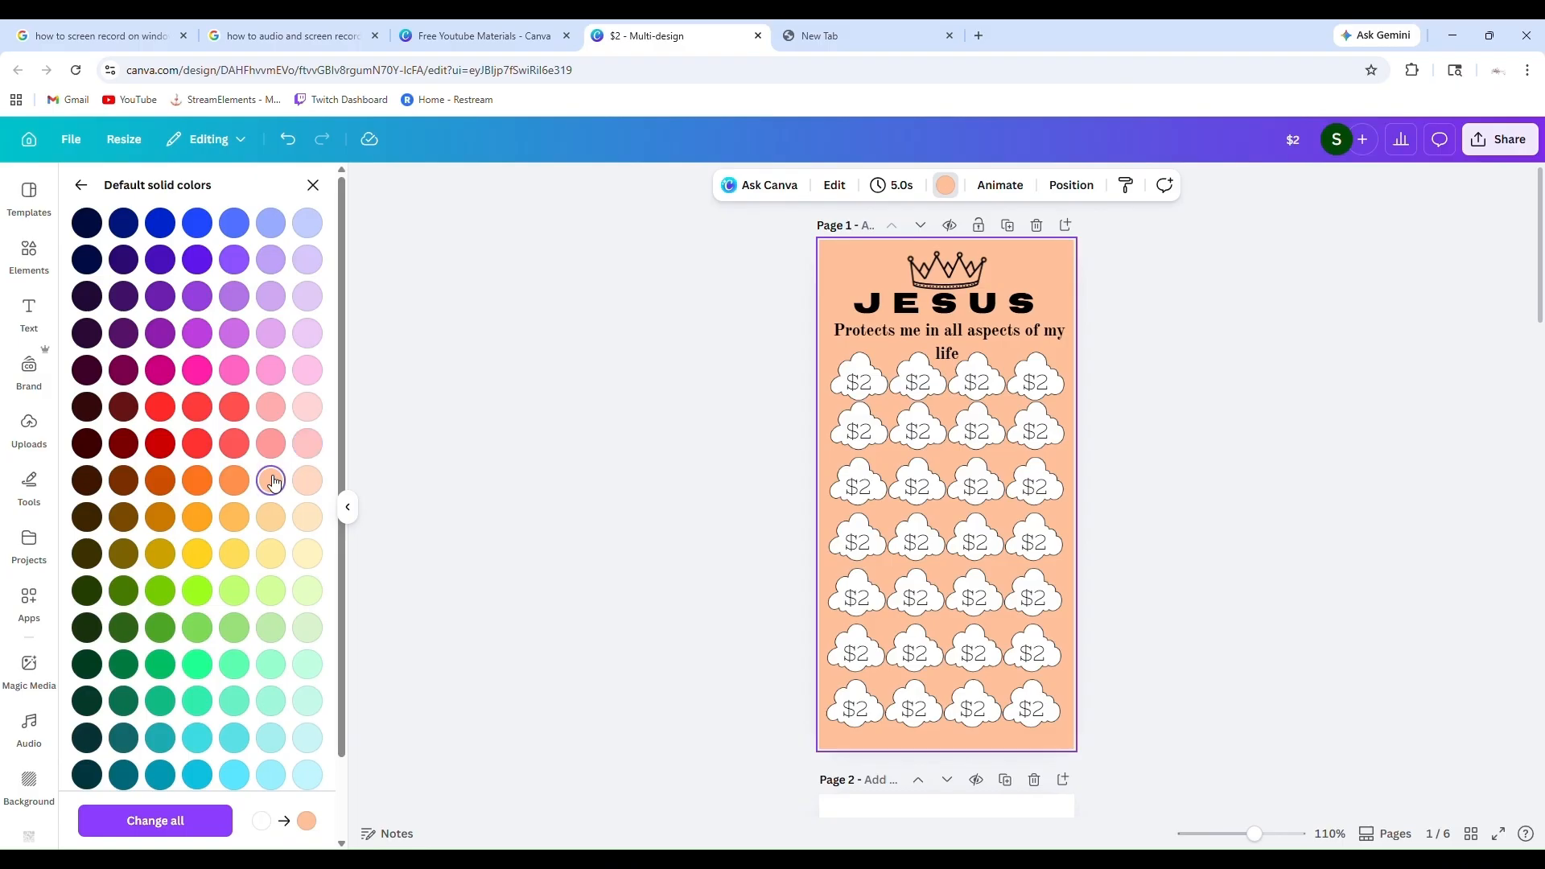
Compare the palest purple shades on page 1 and set its background to the pale bluish lavender
left_click(314, 337)
left_click(309, 300)
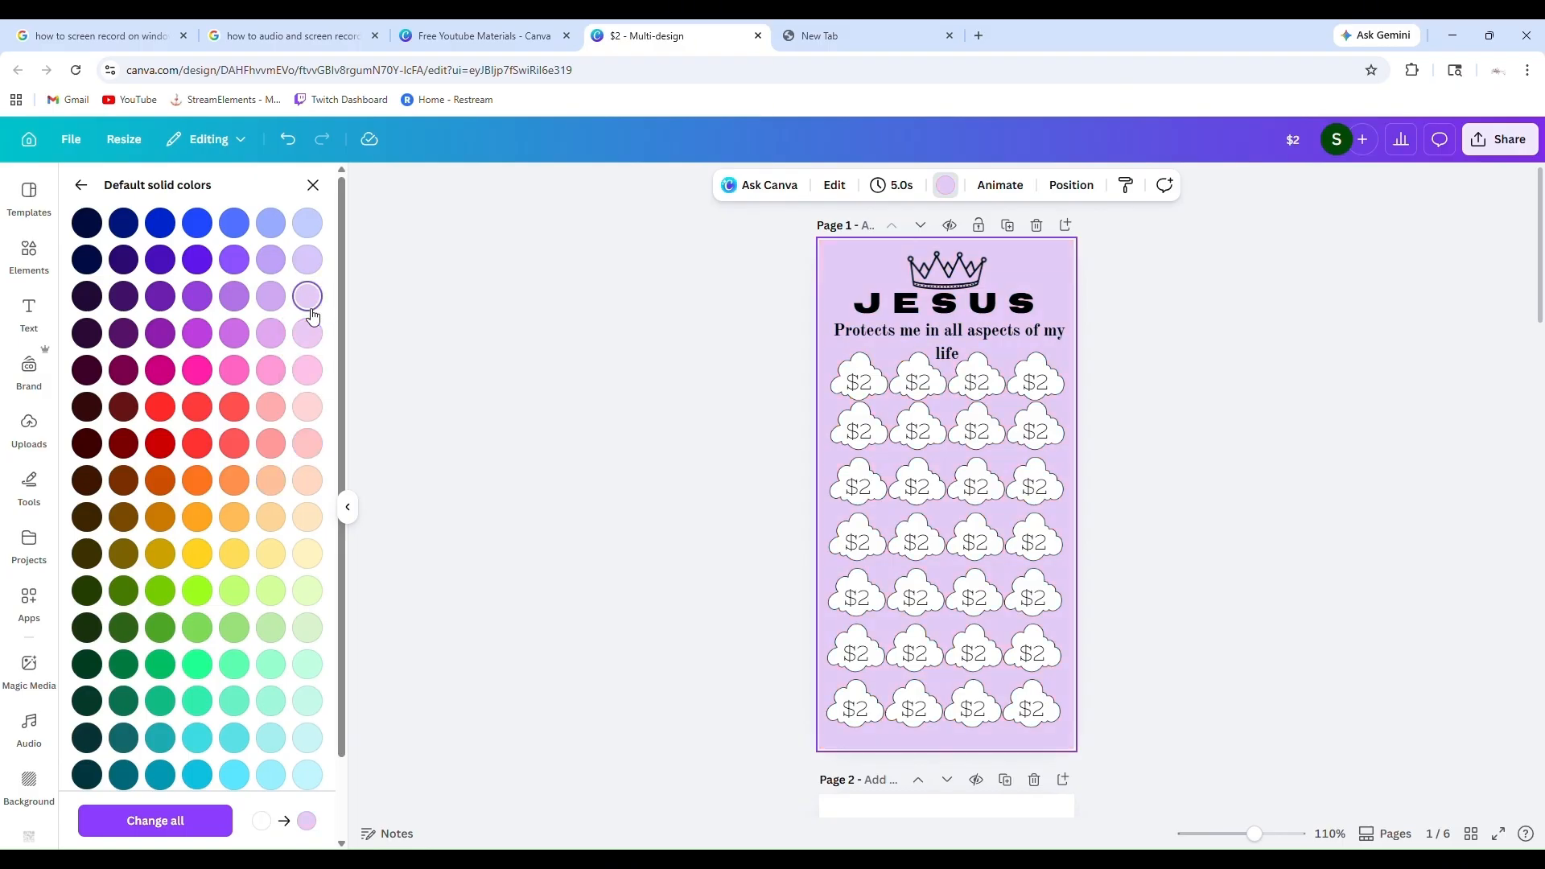
left_click(314, 266)
scroll(661, 557, "down", 1)
scroll(660, 557, "up", 1)
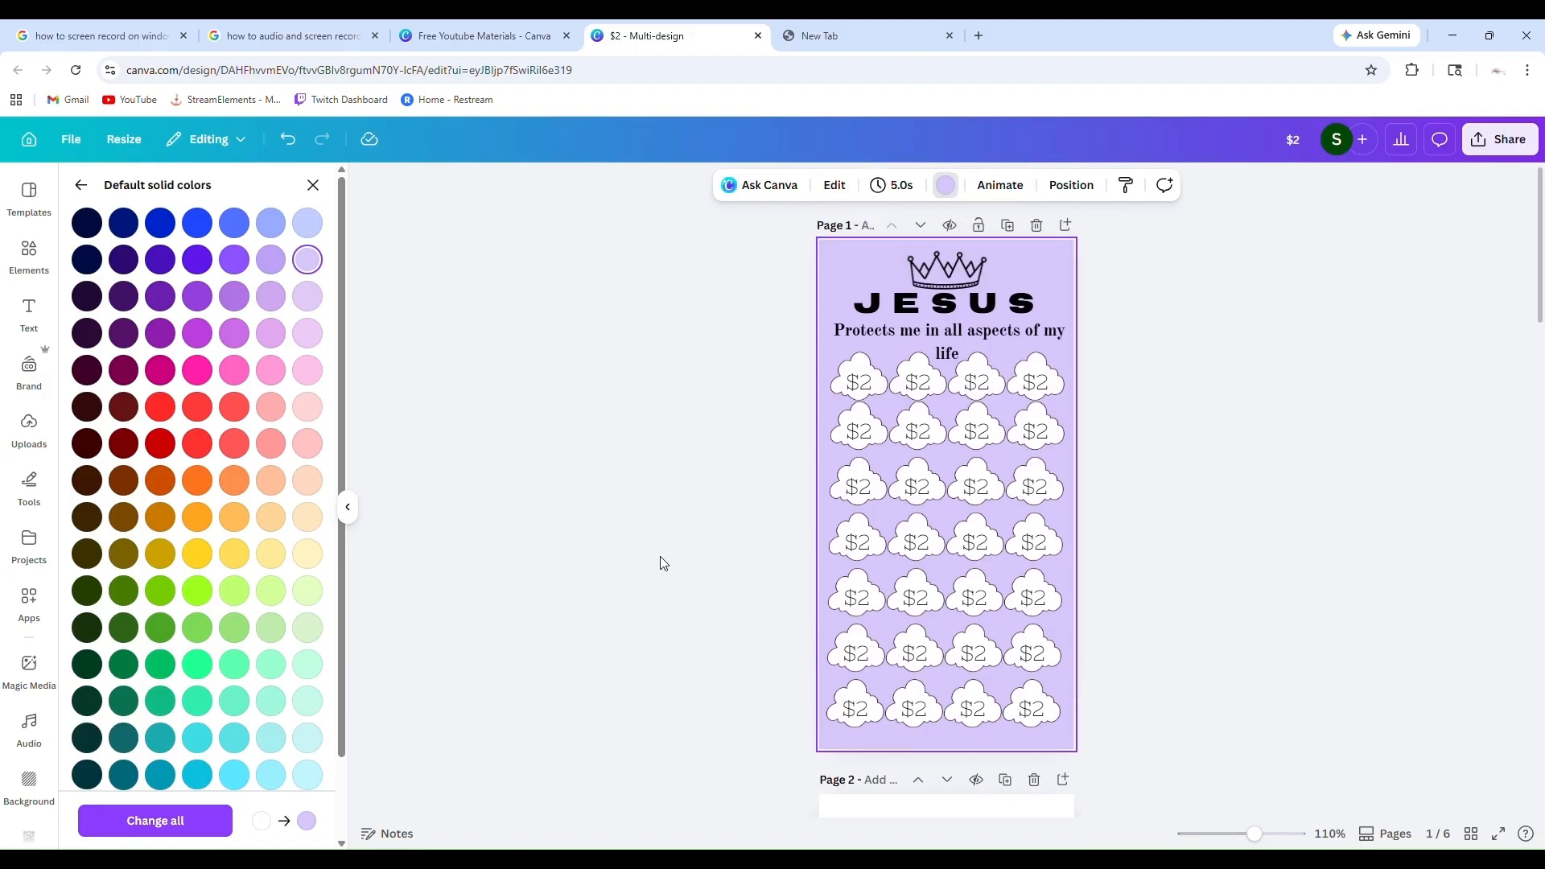
Look over the design from page 1 through page 6 and the available text styles and font combinations
left_click(29, 310)
scroll(656, 542, "down", 1)
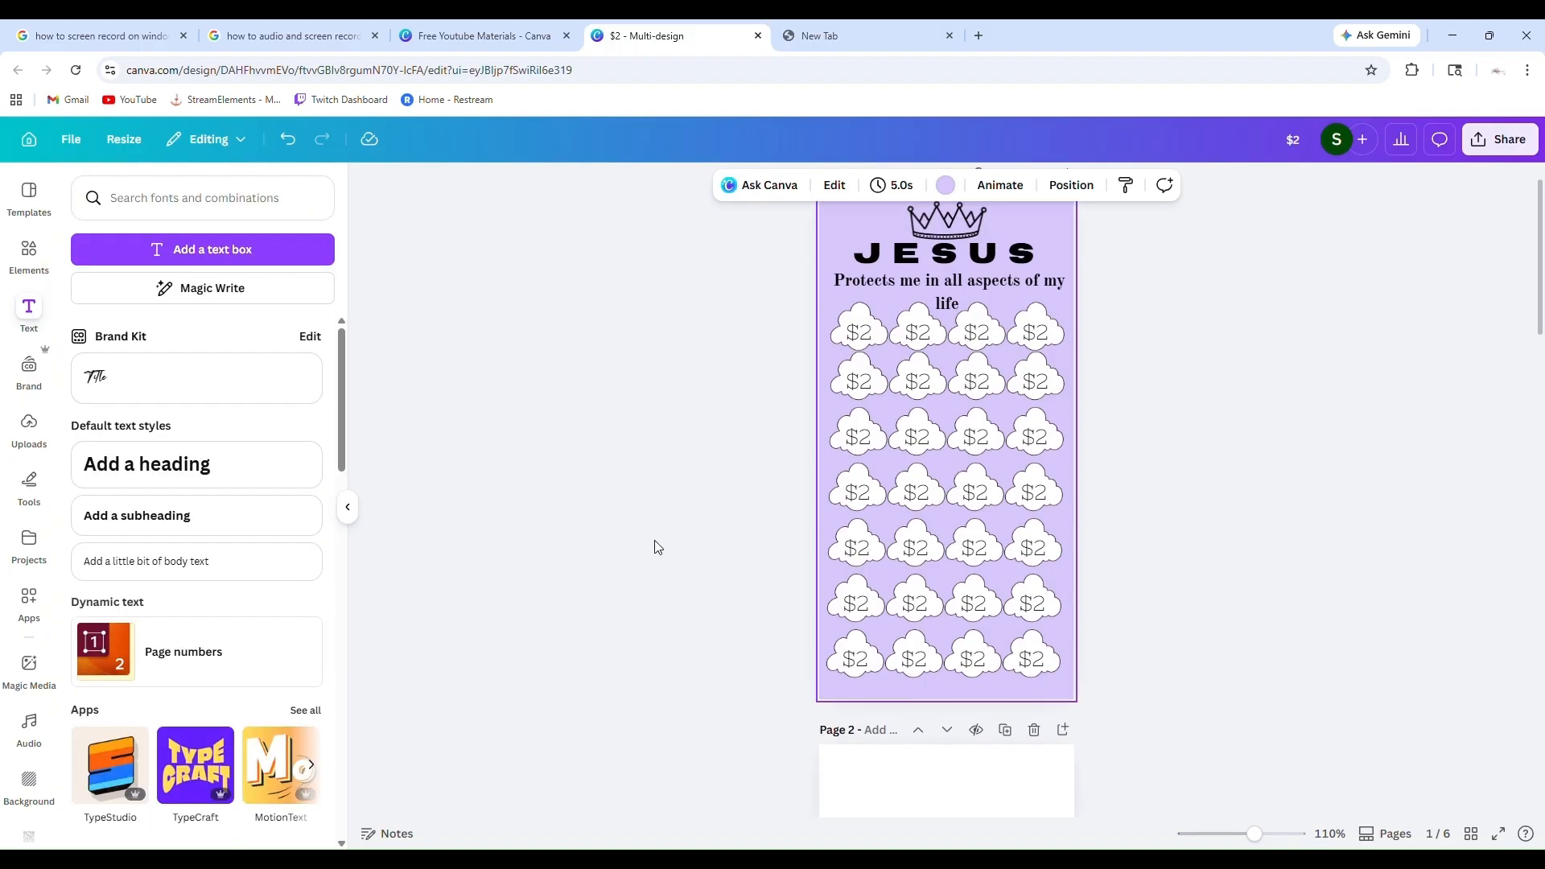
scroll(657, 548, "up", 1)
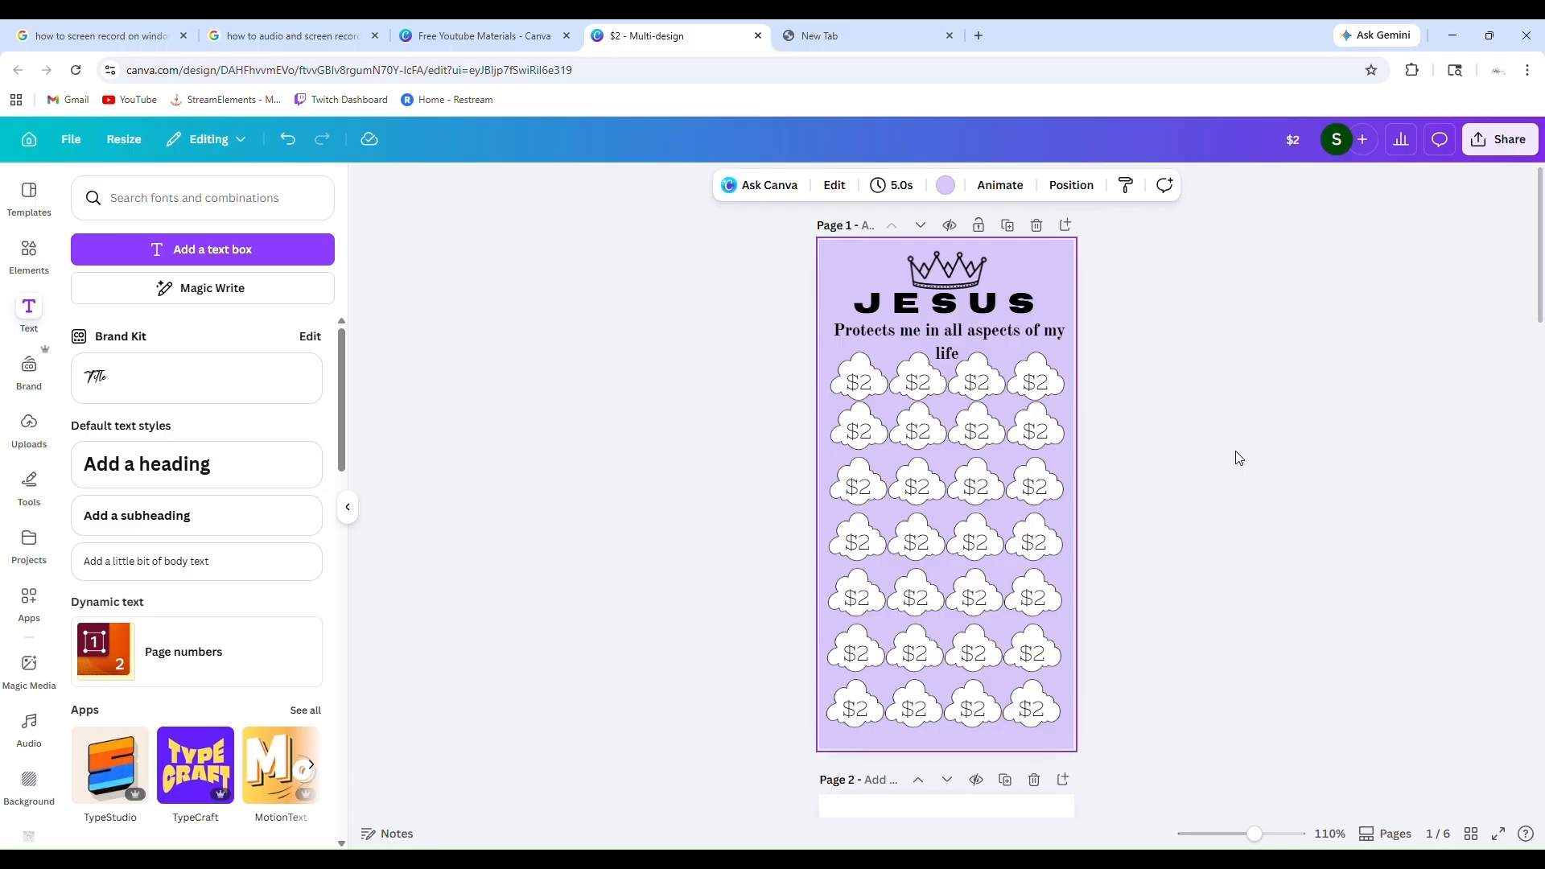
scroll(1239, 458, "down", 15)
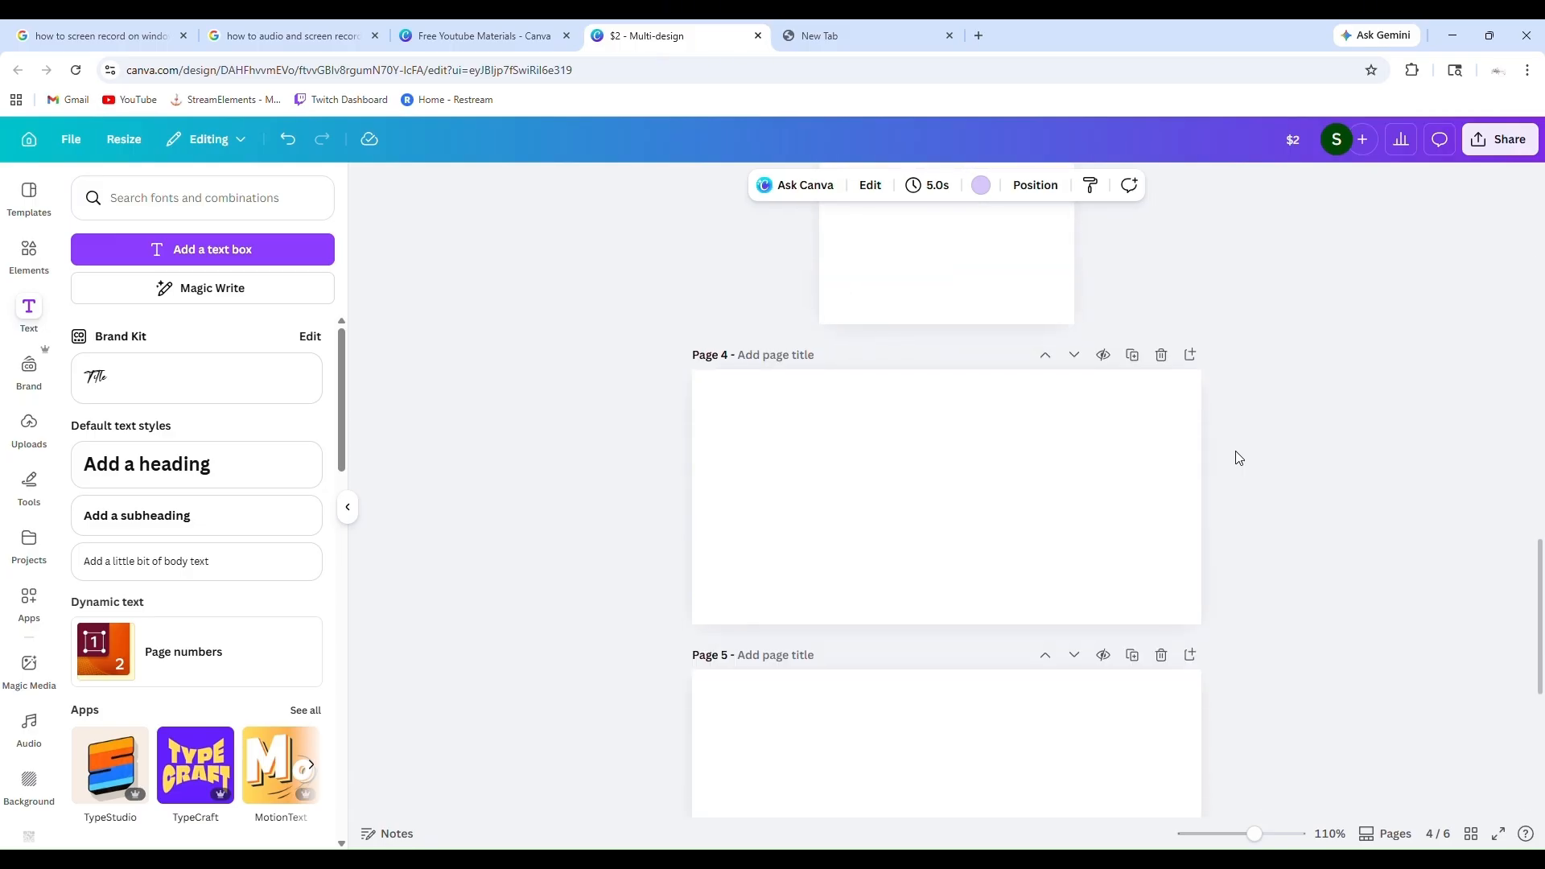
scroll(1238, 458, "down", 5)
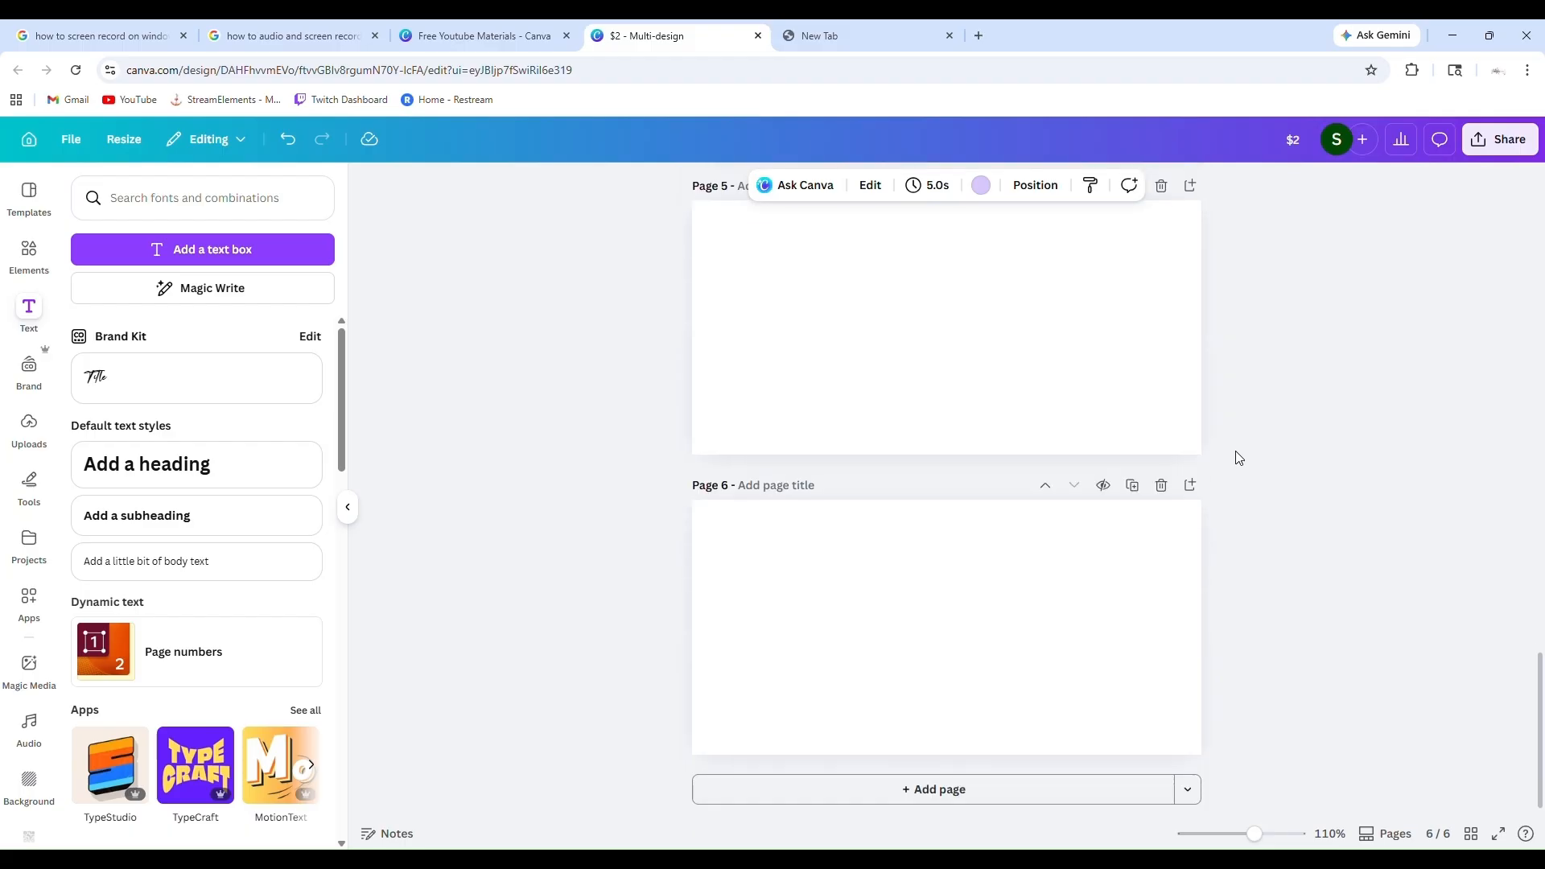
scroll(1239, 458, "up", 15)
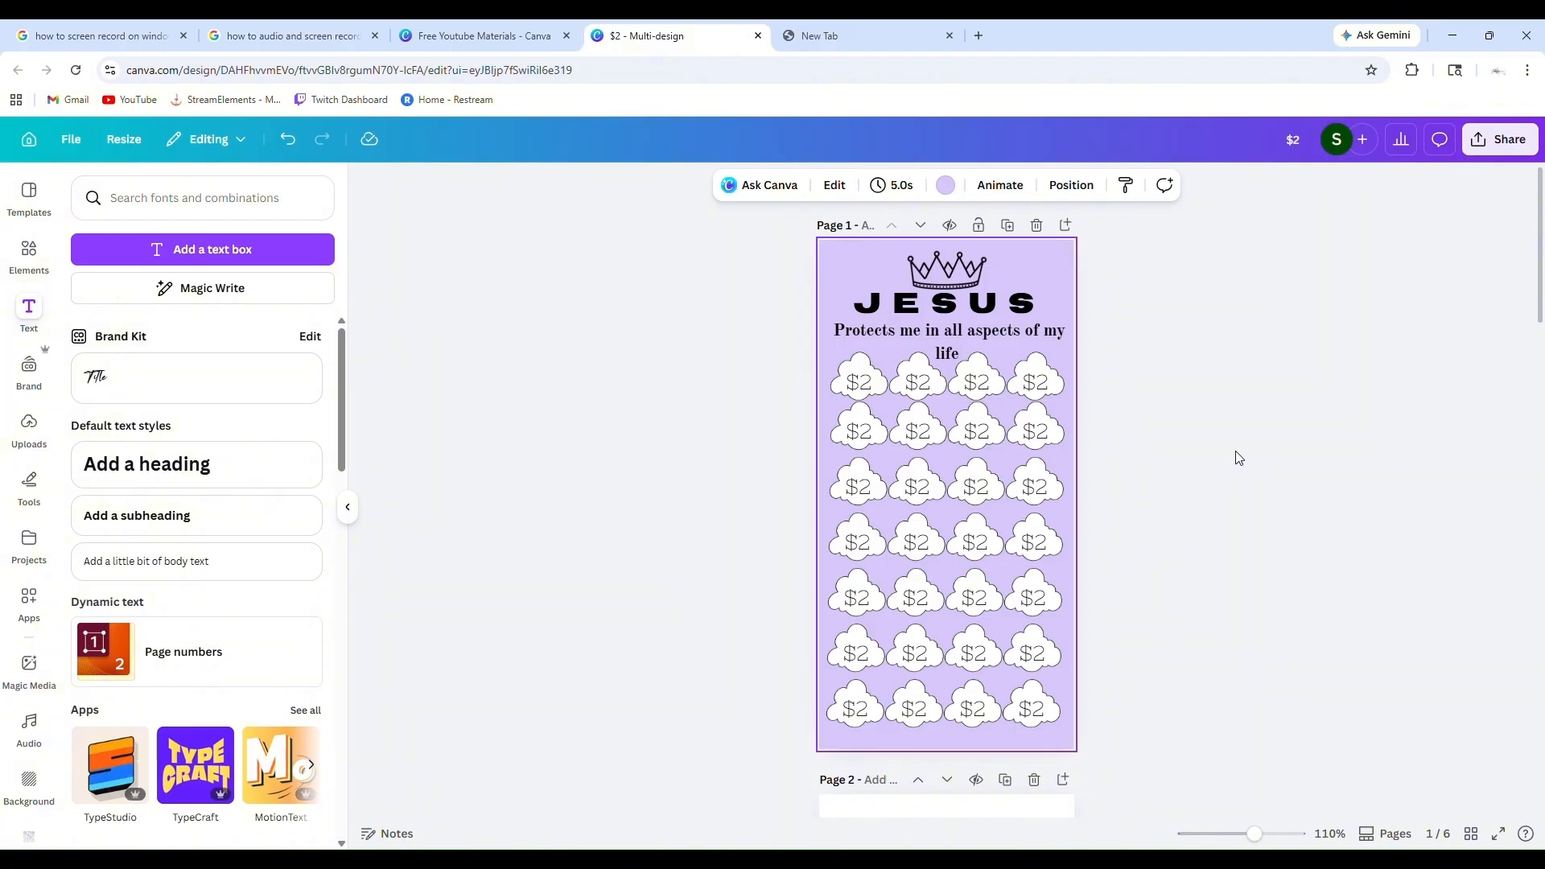
scroll(1239, 458, "down", 5)
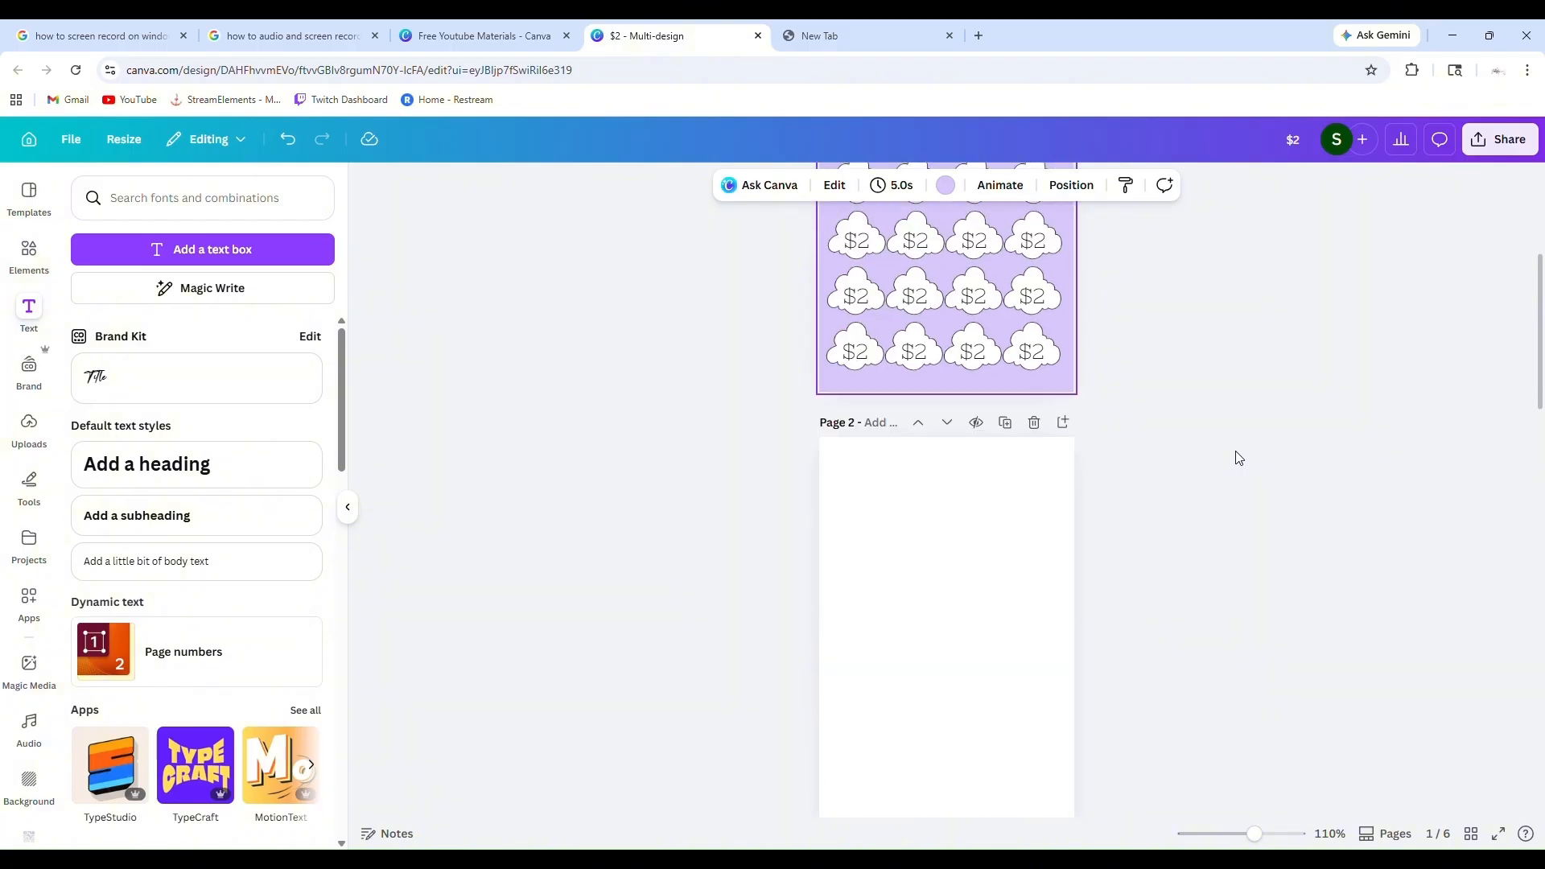
scroll(1238, 458, "up", 5)
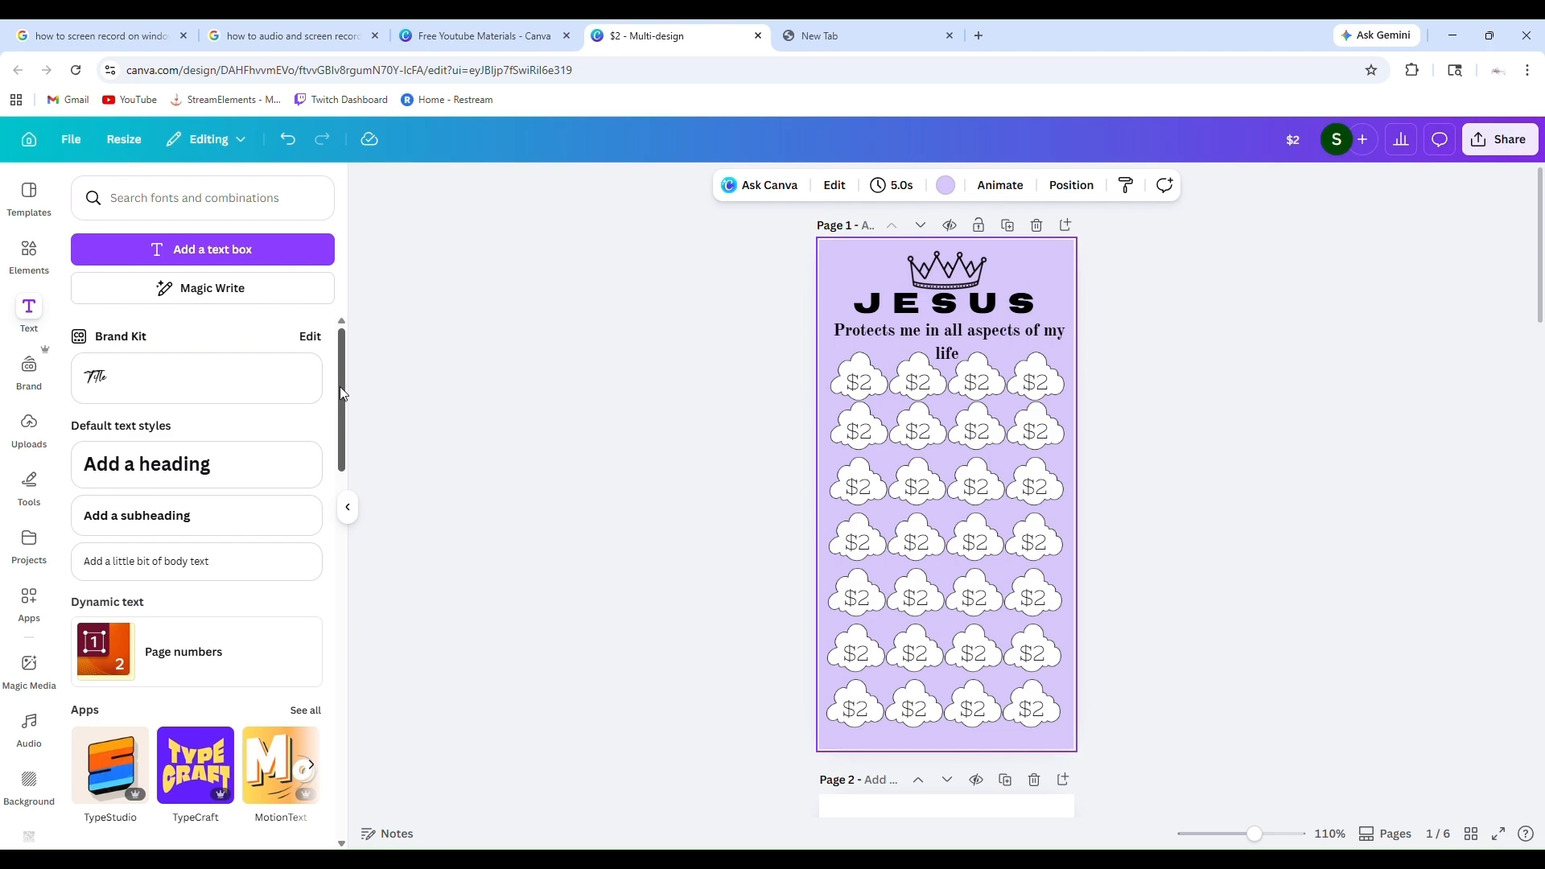
mouse_move(341, 393)
left_mouse_down()
mouse_move(344, 624)
mouse_move(350, 469)
left_mouse_up()
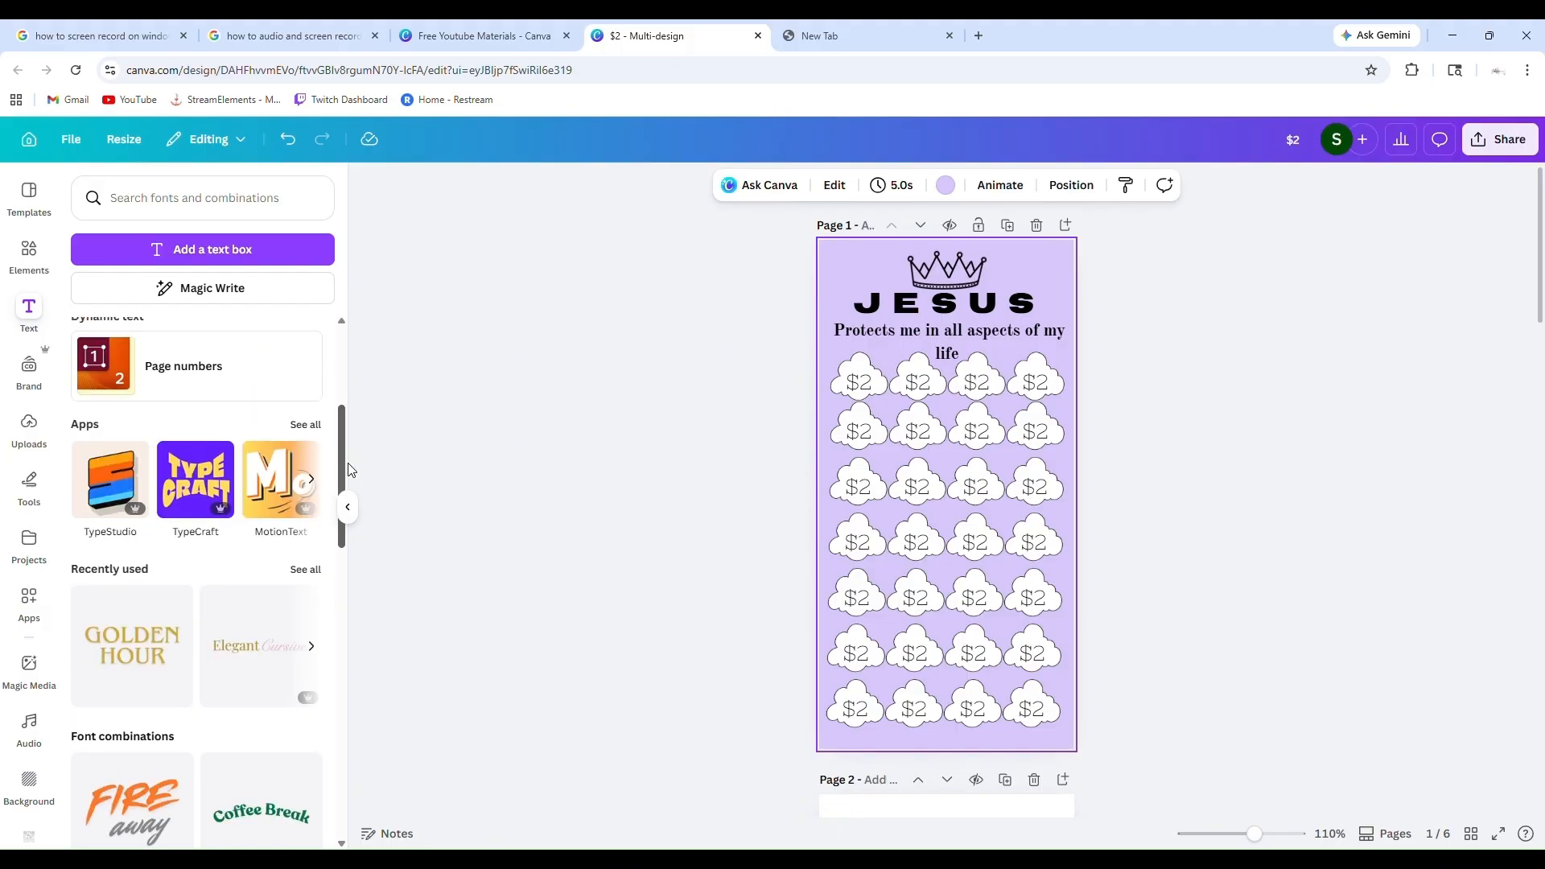
left_click_drag(350, 469, 364, 364)
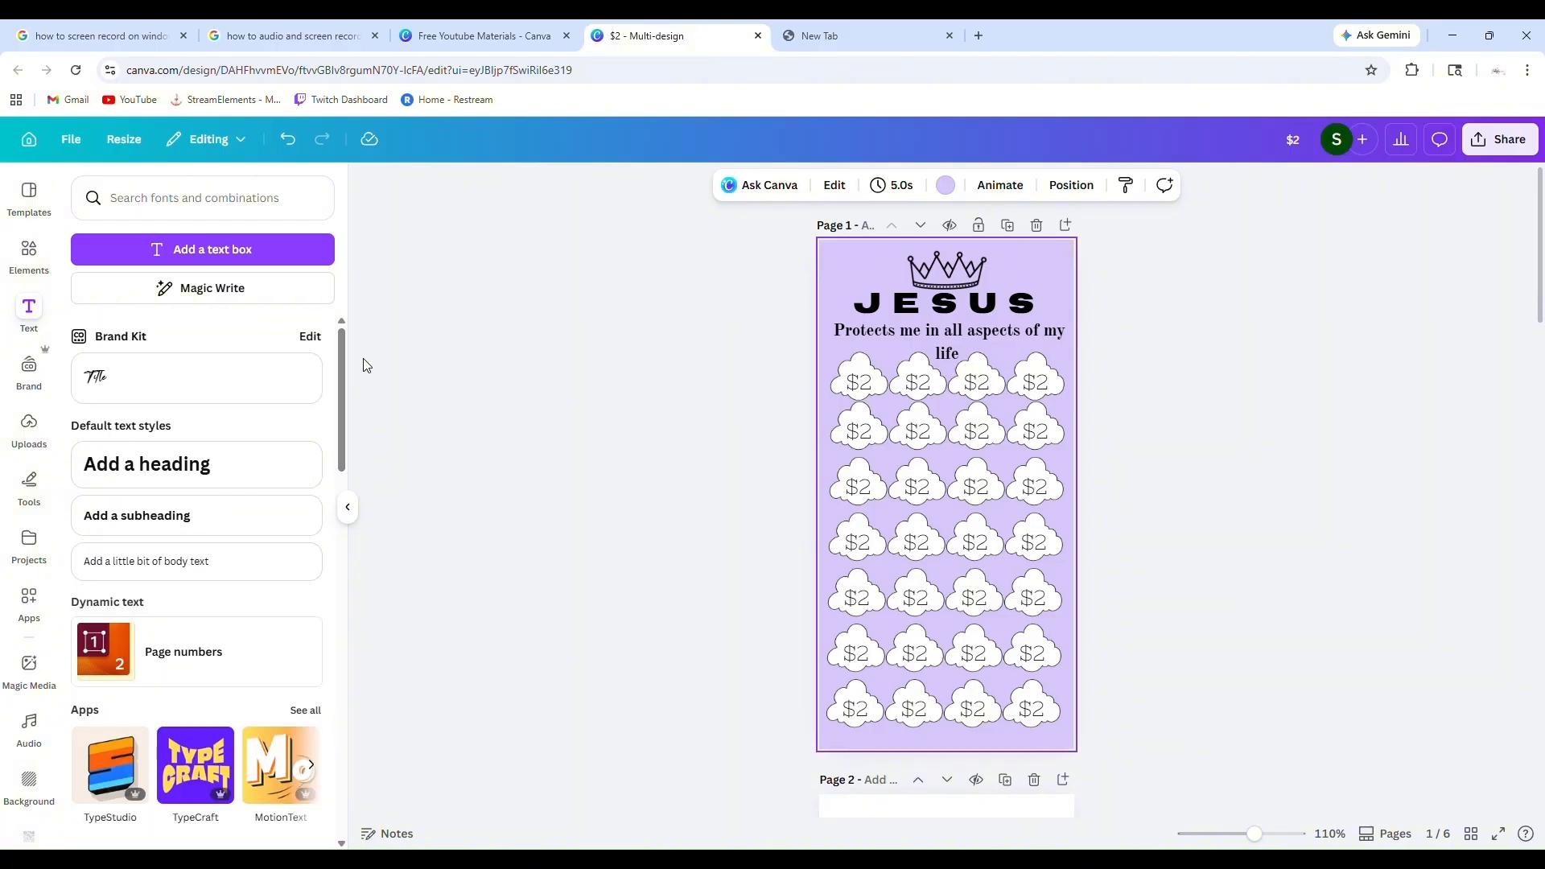